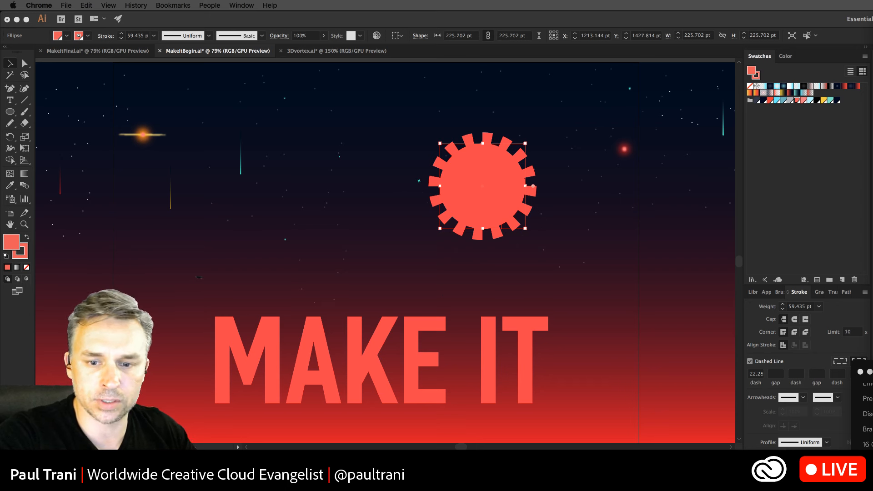
- Move the MAKE IT text slightly up and to the left
left_click(627, 202)
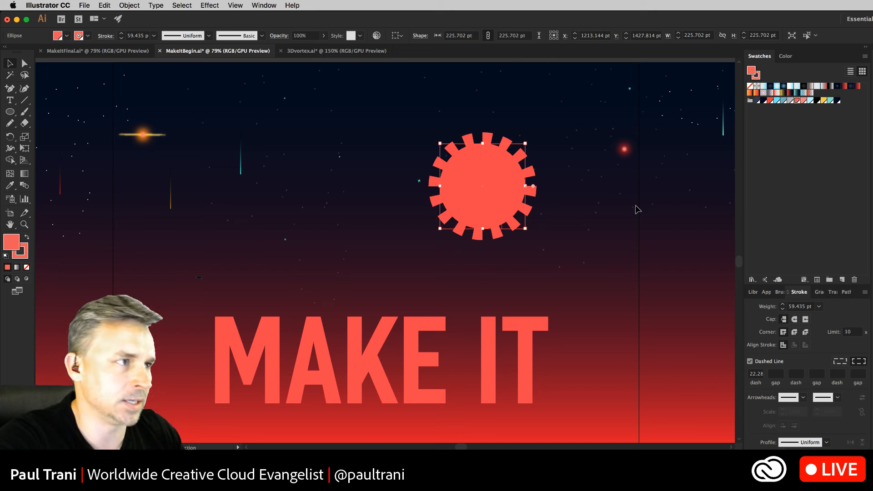
left_click(640, 164)
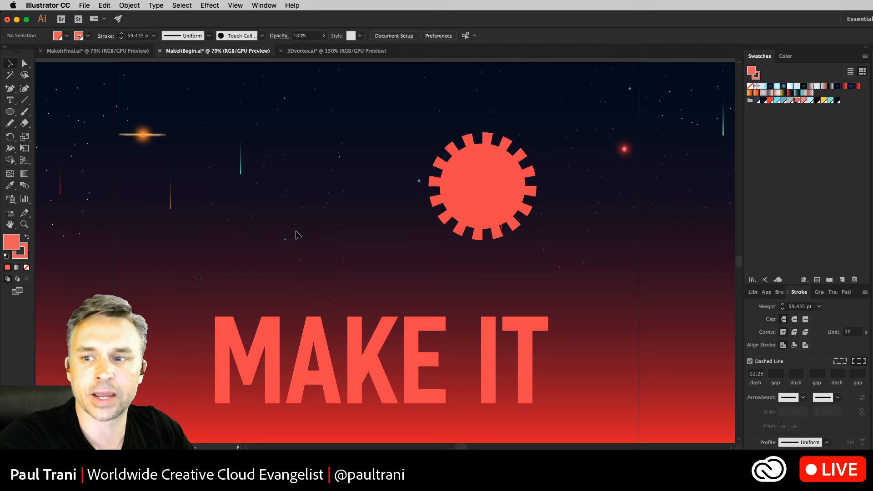
left_click_drag(218, 217, 245, 215)
left_click_drag(375, 336, 380, 355)
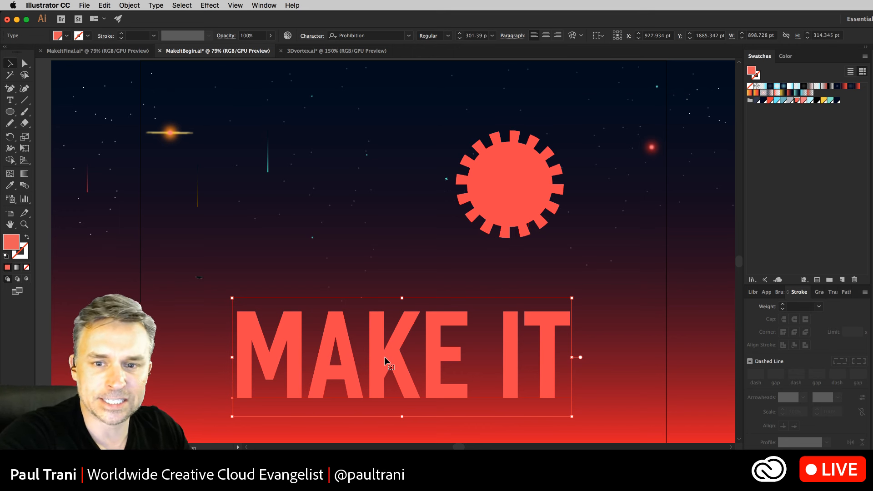
left_click(569, 186)
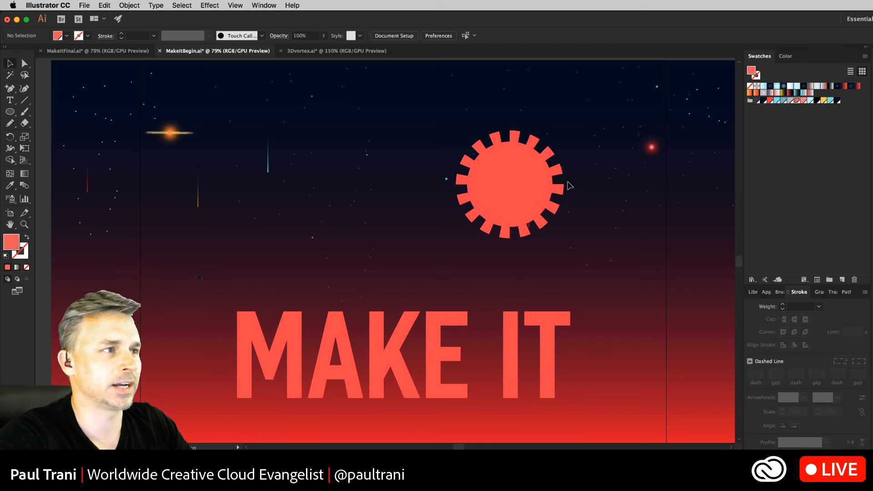
- Move the red gear to the right, close to the glowing red star, at about X 1390 pt, Y 1448 pt
left_click_drag(505, 183, 570, 202)
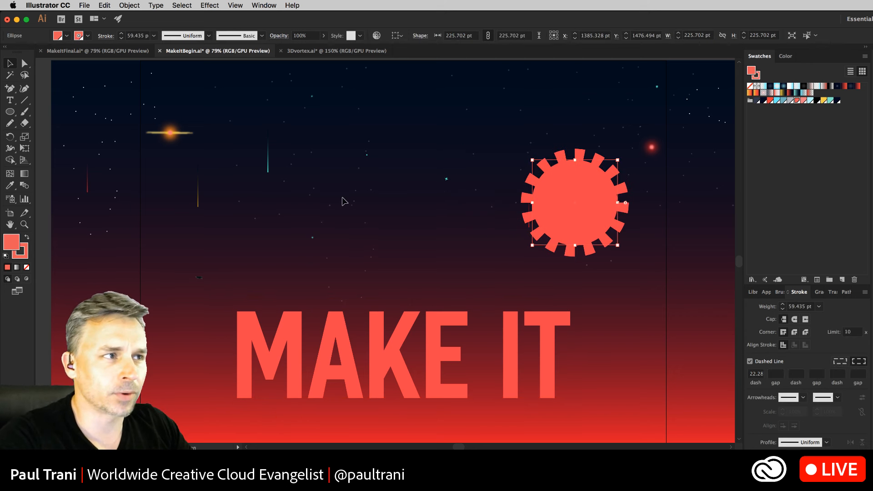
left_click(343, 198)
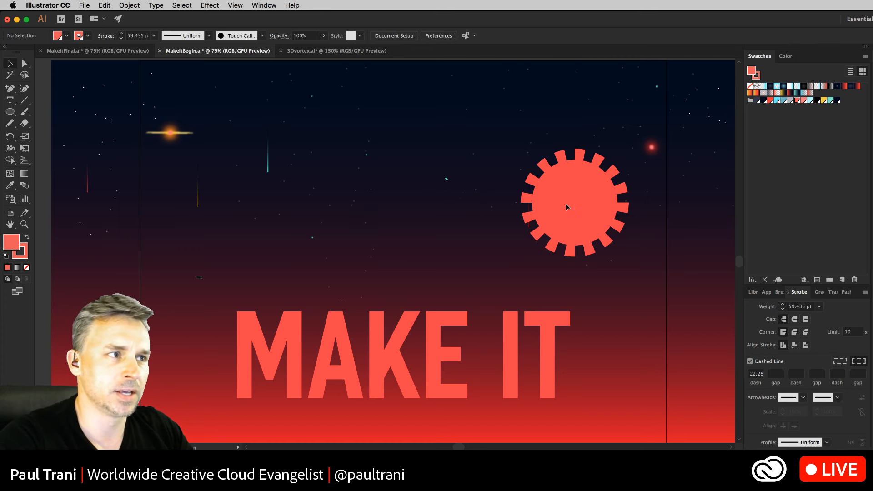
left_click_drag(566, 204, 568, 193)
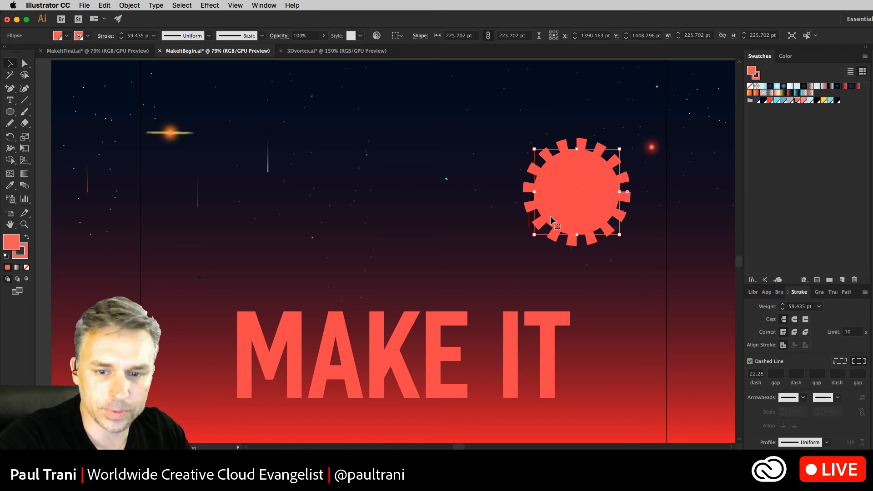
left_click(367, 215)
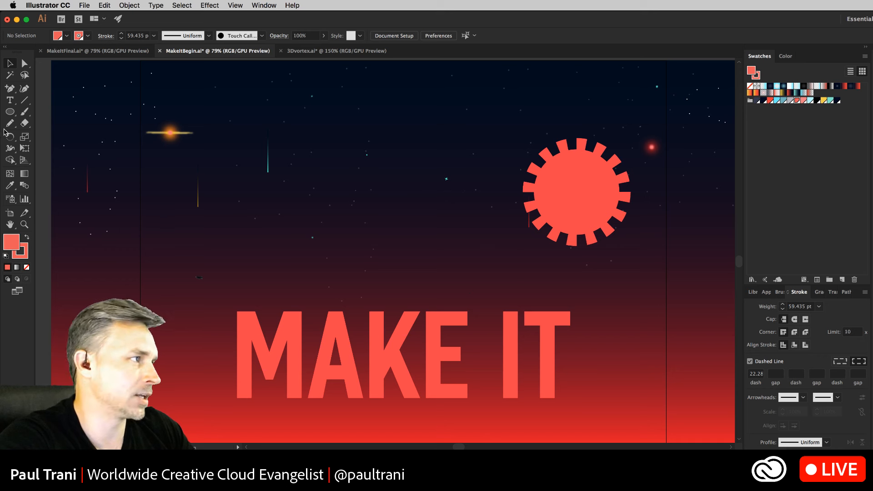
left_click(9, 113)
left_click_drag(334, 143, 437, 245)
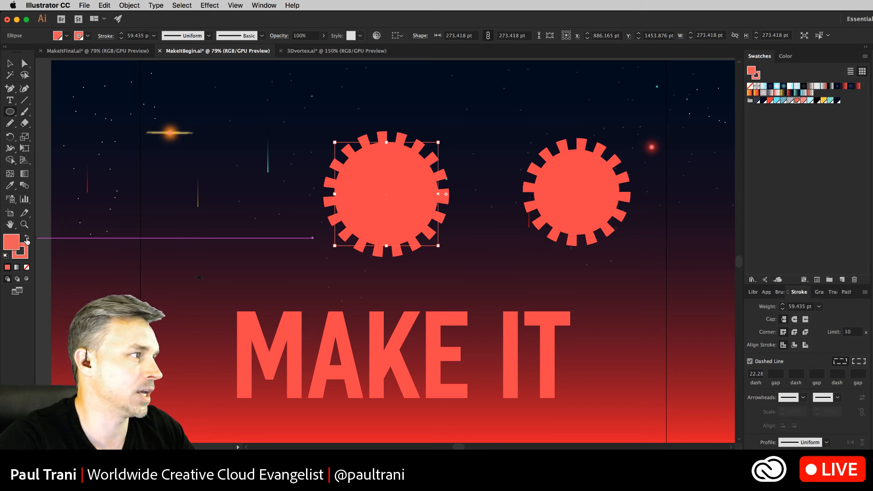
key("Delete")
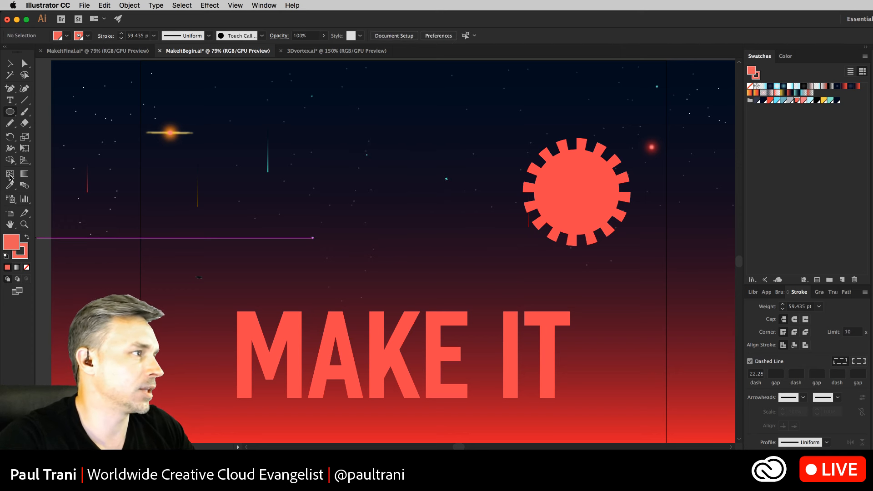
- Draw a circle about 239 pt in diameter beside the gear and swap its fill and stroke, leaving a red outline without fill
left_click(14, 113)
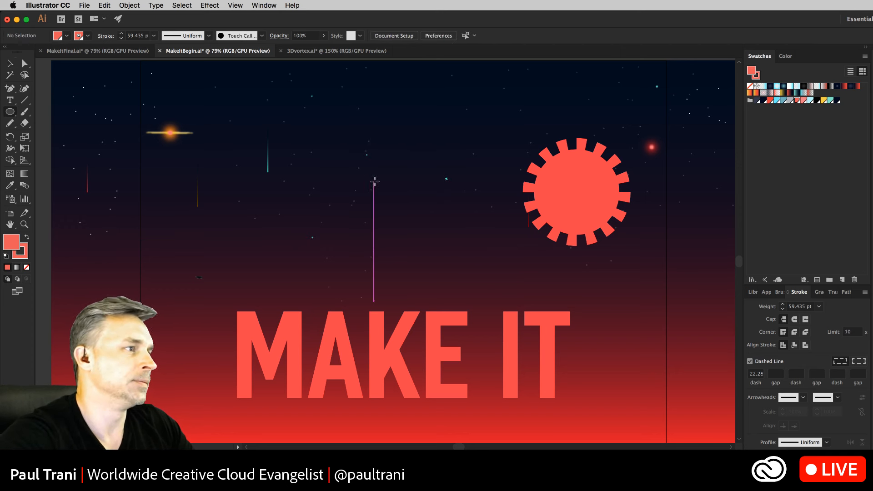
left_click_drag(354, 158, 444, 248)
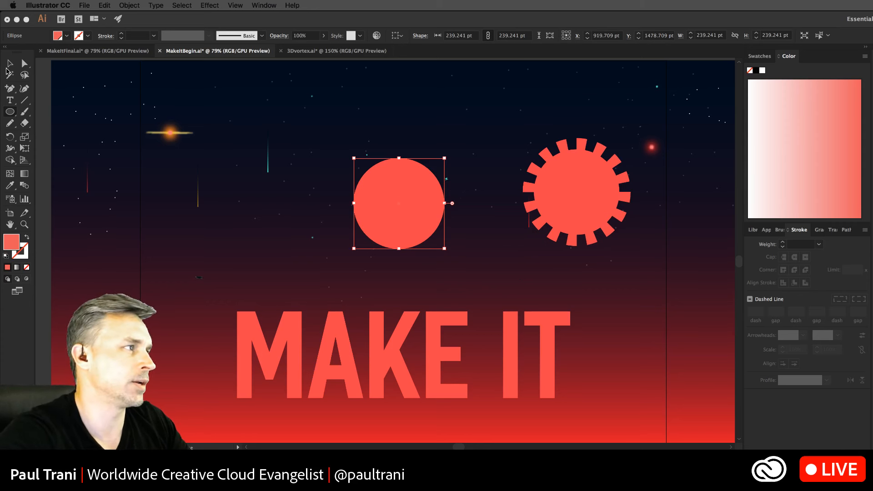
left_click(26, 238)
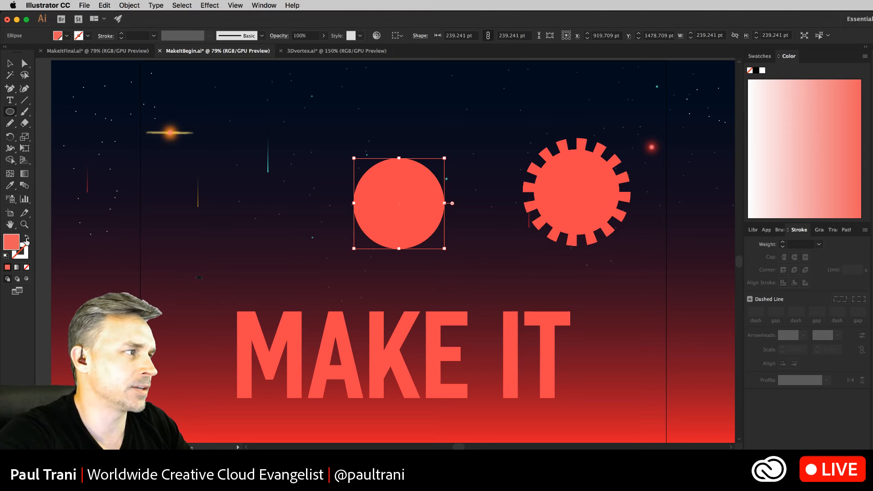
left_click(26, 238)
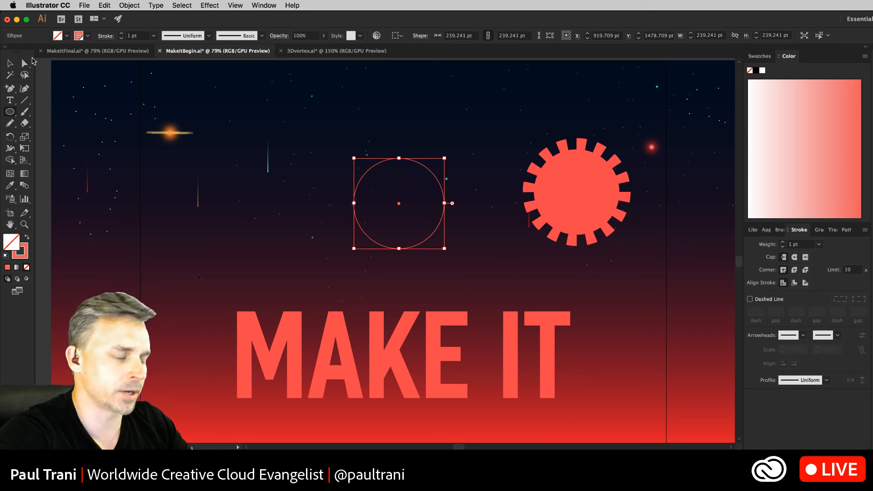
- Enlarge the circle outline proportionally from its upper-left corner to about 327 pt in diameter
key("super+1")
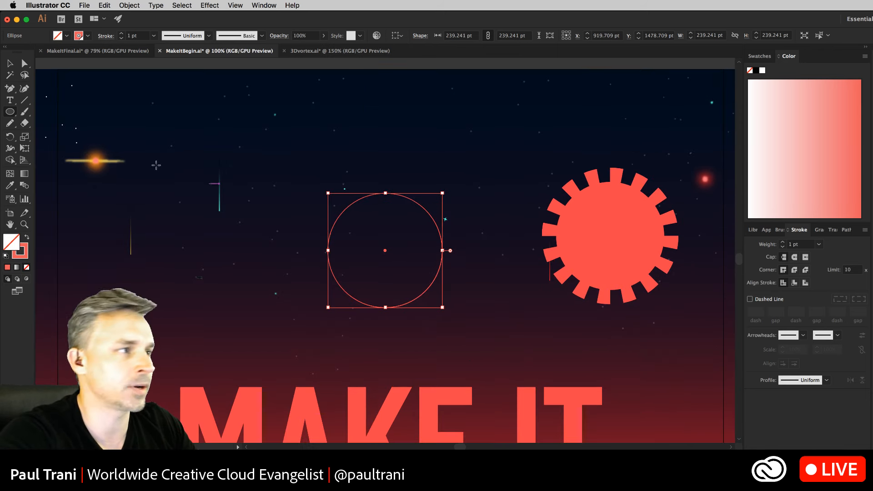
left_click(10, 64)
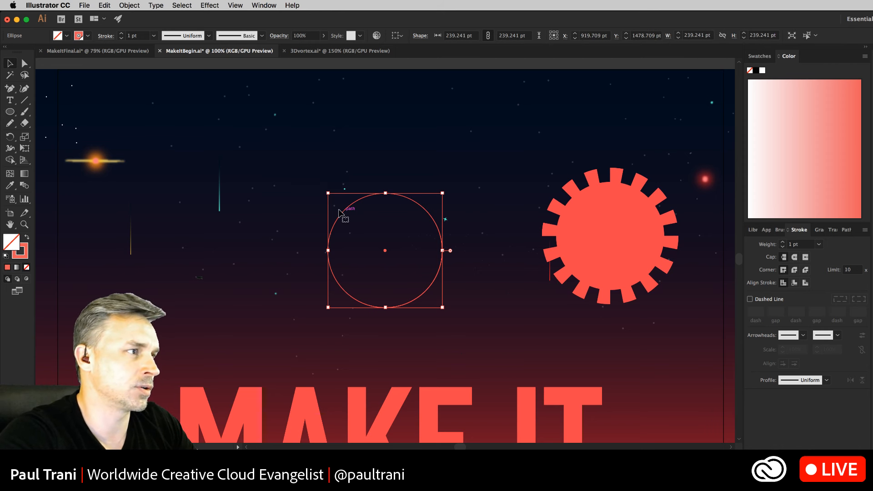
left_click_drag(328, 192, 286, 151)
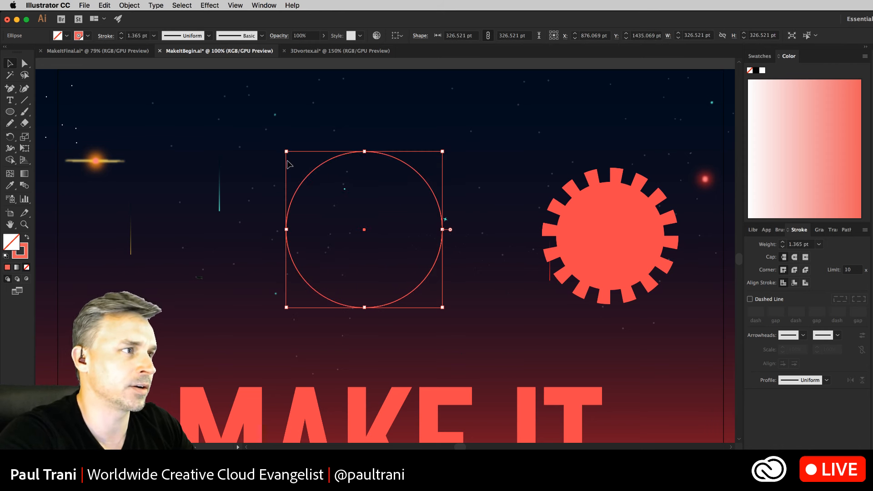
- Increase the circle's stroke weight to 19 pt
left_click(783, 243)
left_click(783, 243)
left_click(782, 242)
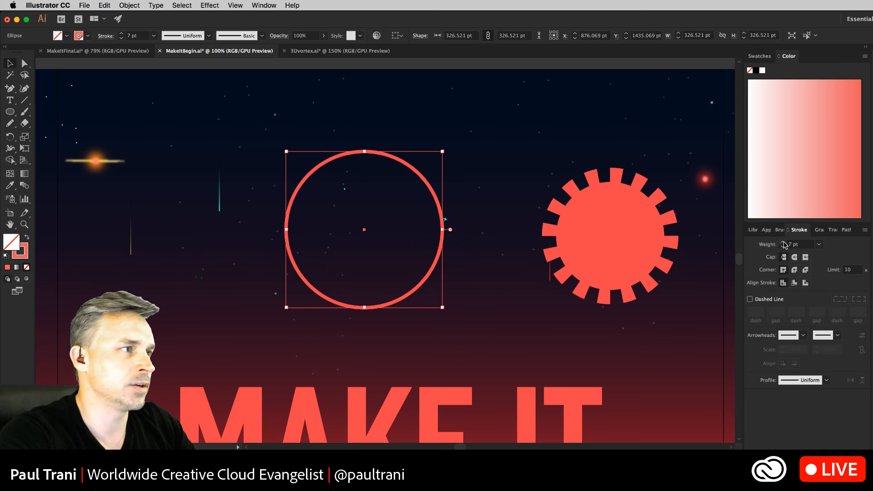
left_click(782, 242)
left_click(783, 242)
left_click(783, 242)
left_click(782, 242)
left_click(782, 242)
left_click(783, 243)
left_click(783, 243)
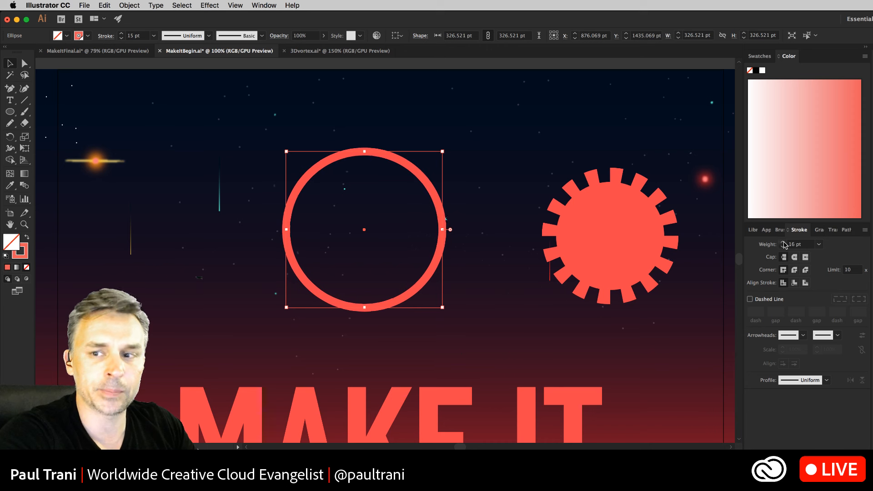
left_click(783, 242)
left_click(783, 242)
left_click(783, 242)
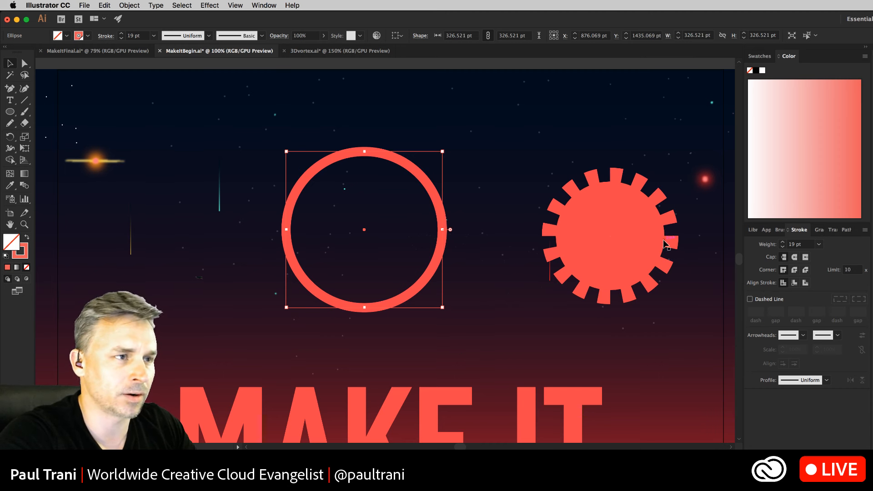
- Turn the circle's stroke into a dashed line and increase its weight to 141 pt
left_click(749, 300)
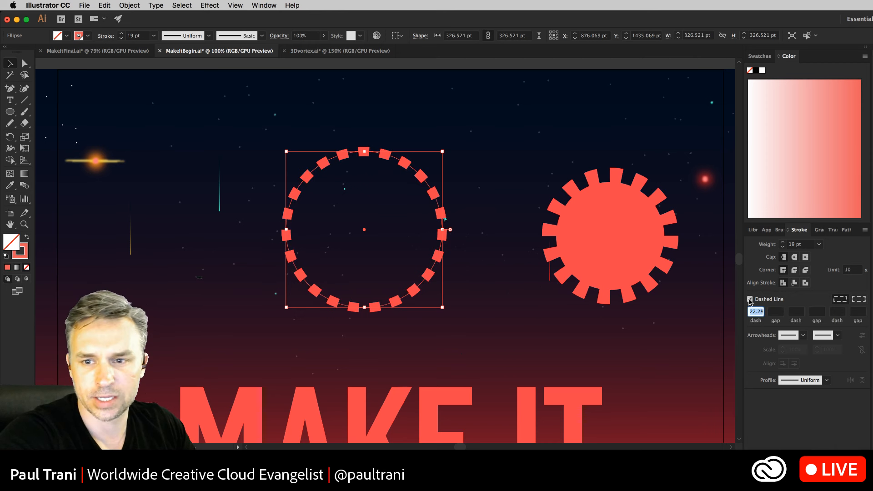
left_click(782, 243)
left_click_drag(782, 243, 783, 242)
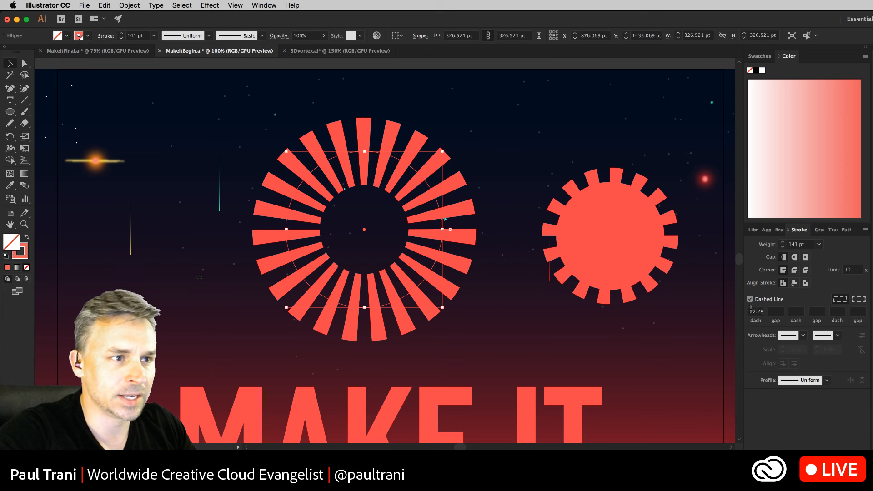
- Set both the dash length and the gap of the circle's dashed stroke to 40 pt
left_click_drag(751, 311, 791, 314)
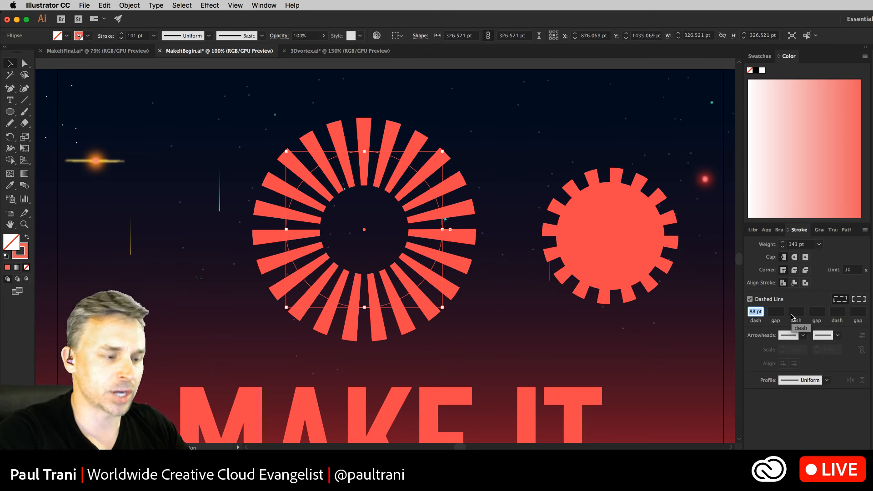
type("40")
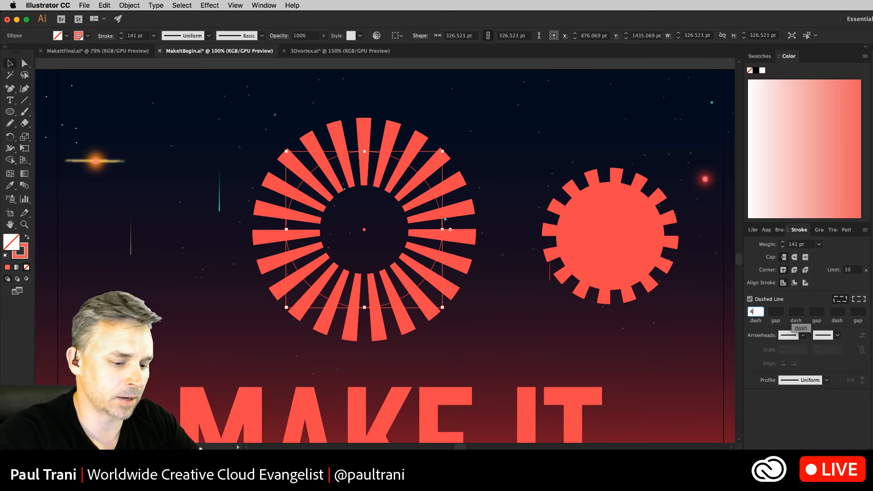
key("Return")
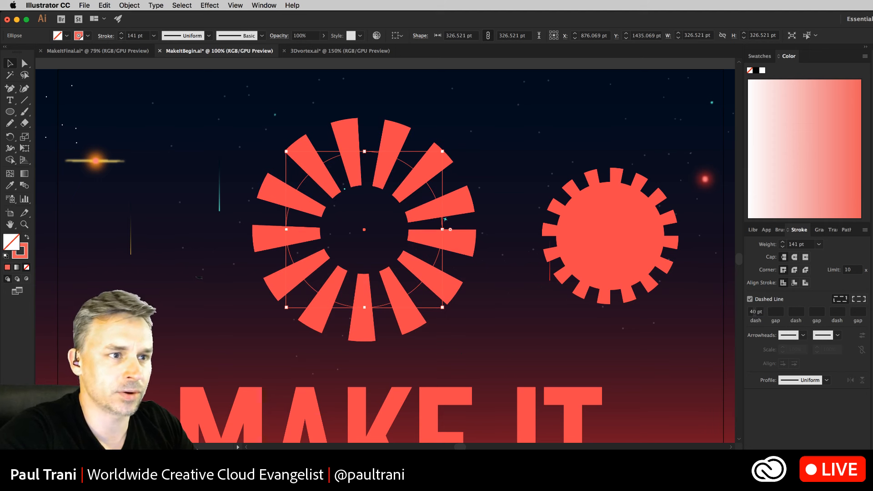
left_click(773, 312)
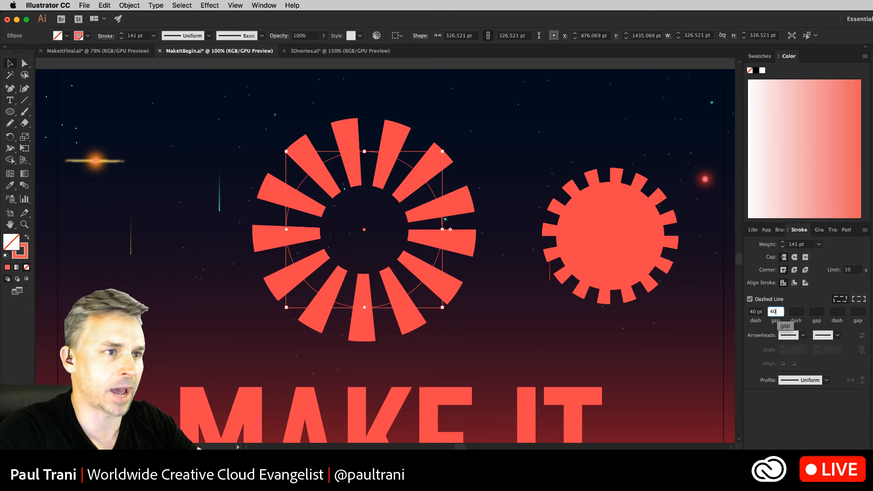
key("Return")
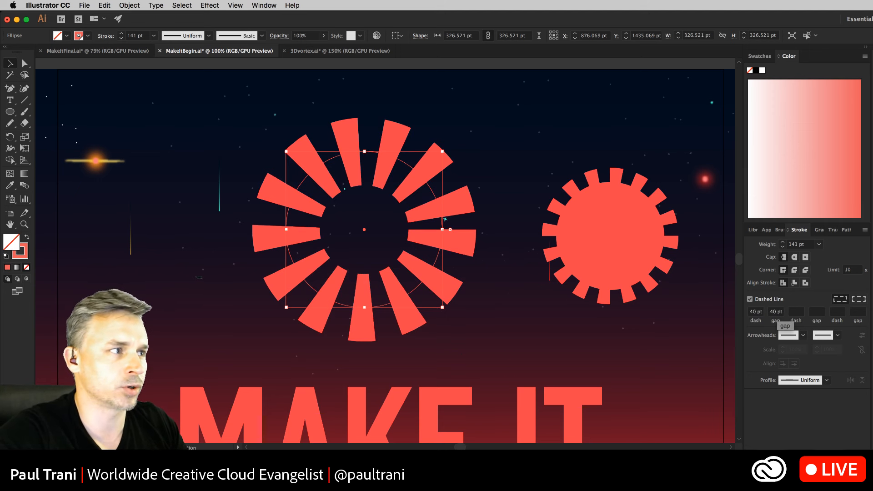
- Try an 80 pt gap between the circle's dashes, and set the gap back to 40 pt
left_click(773, 312)
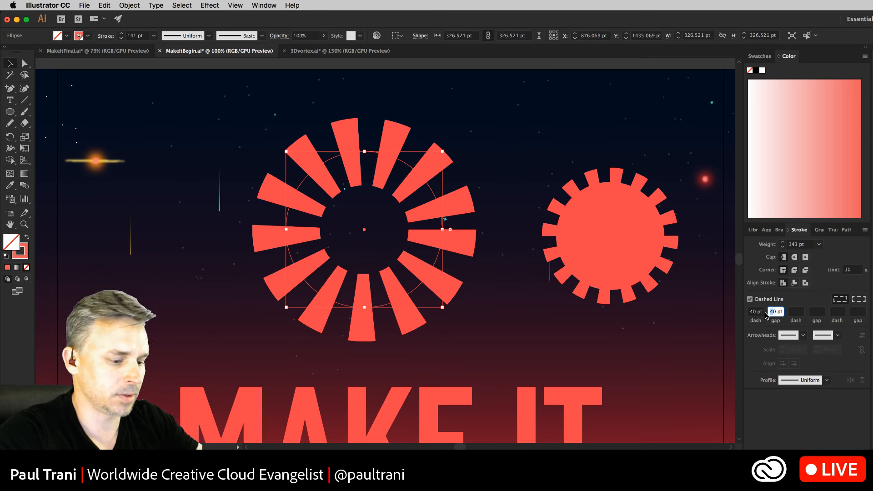
type("80")
key("Return")
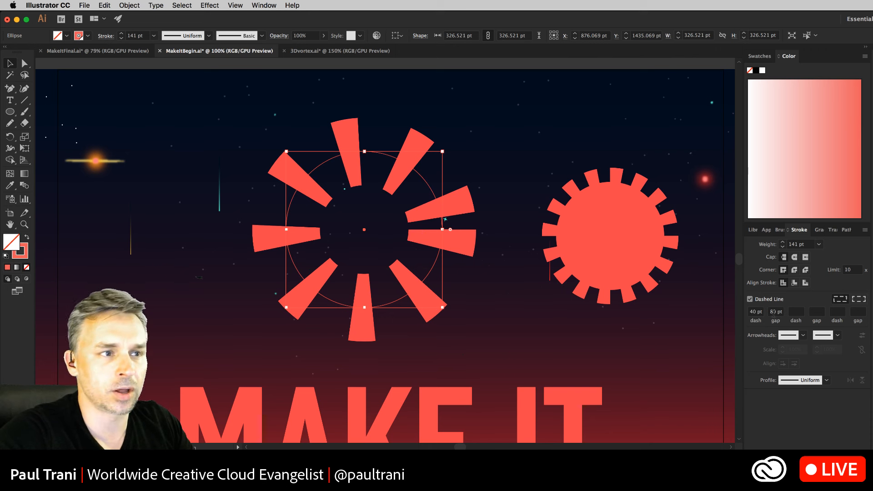
left_click(768, 313)
type("40")
key("Return")
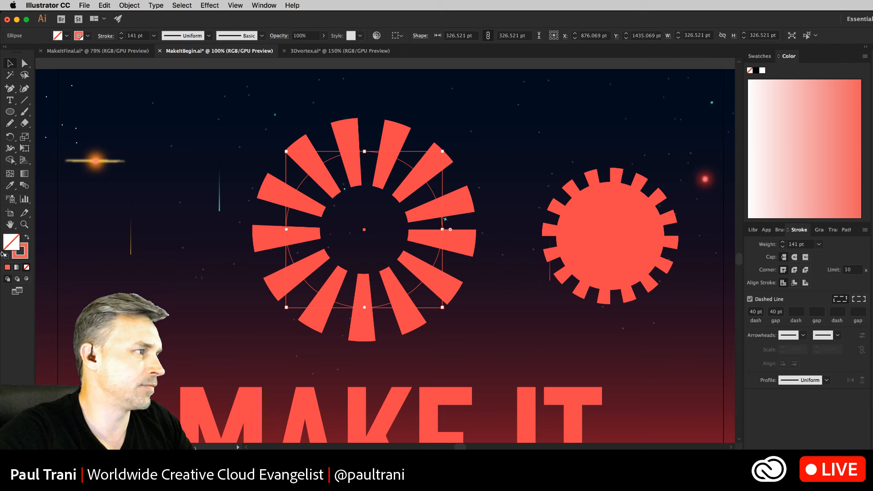
- Fill the dashed circle with the same red swatch as its stroke to form a solid gear
left_click(770, 58)
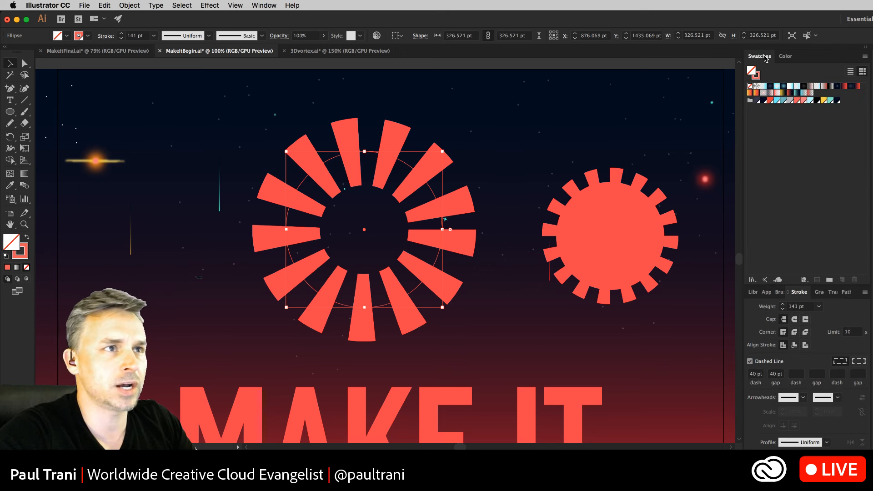
left_click(797, 101)
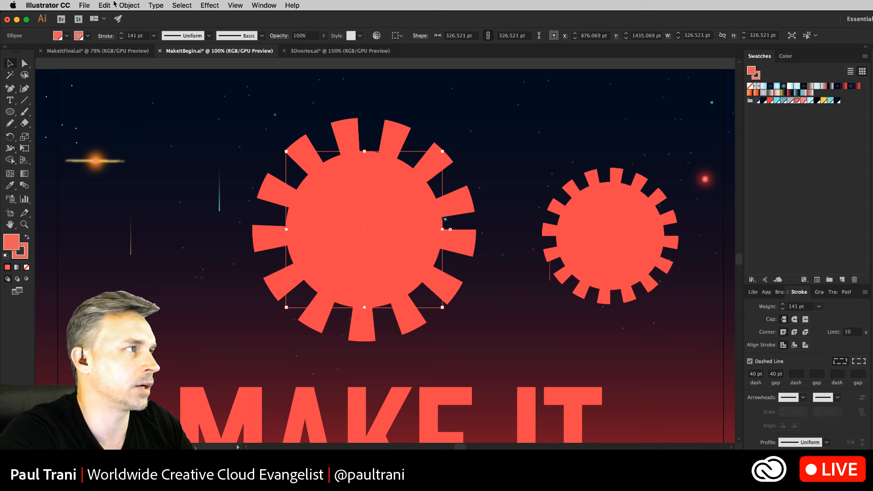
- Convert the large gear's stroke to shapes with Outline Stroke and move the resulting group slightly down and to the right
left_click(129, 5)
mouse_move(151, 210)
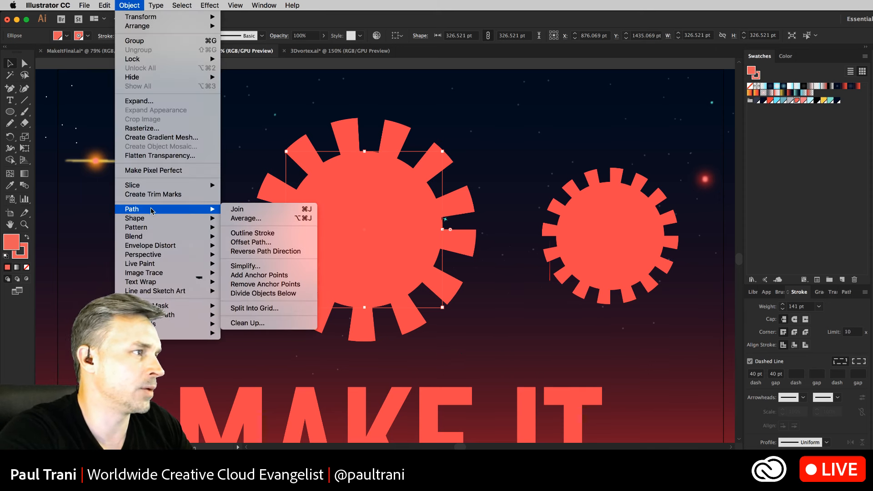
left_click(243, 236)
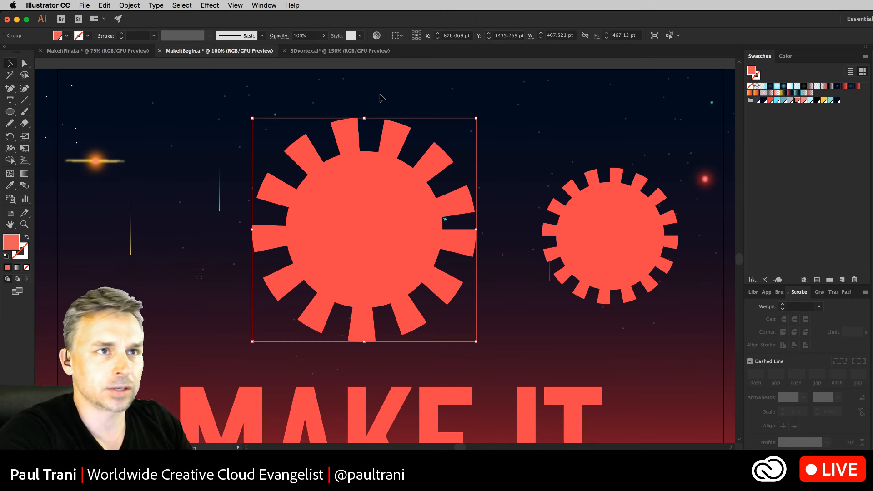
mouse_move(376, 208)
left_mouse_down()
mouse_move(334, 241)
mouse_move(353, 213)
mouse_move(373, 220)
left_mouse_up()
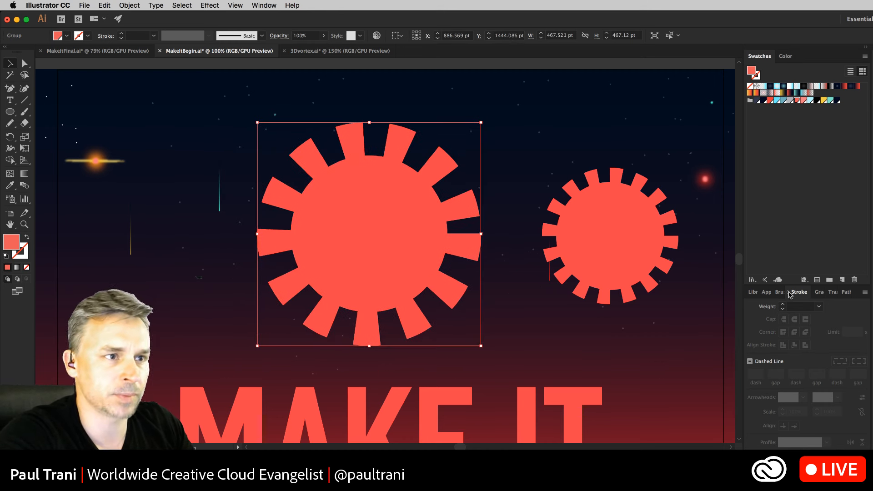
- Merge the large gear's shapes into a single path with Unite and move it slightly down and to the left
left_click(846, 295)
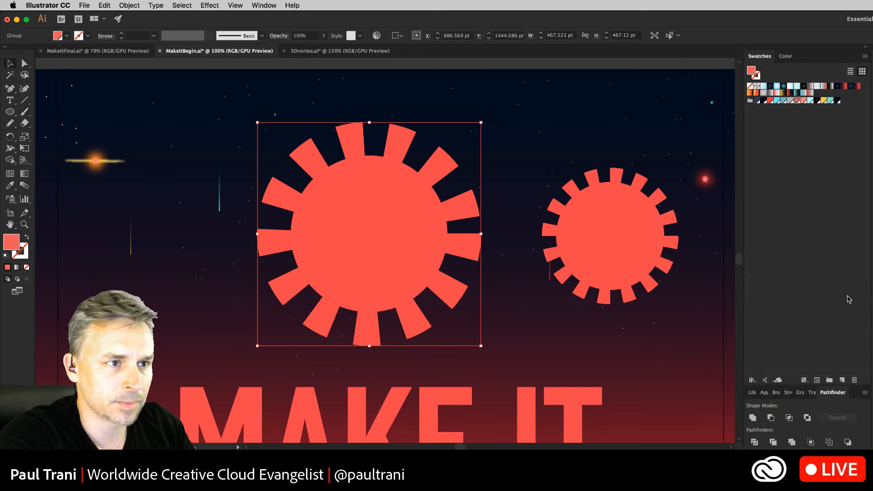
left_click(752, 418)
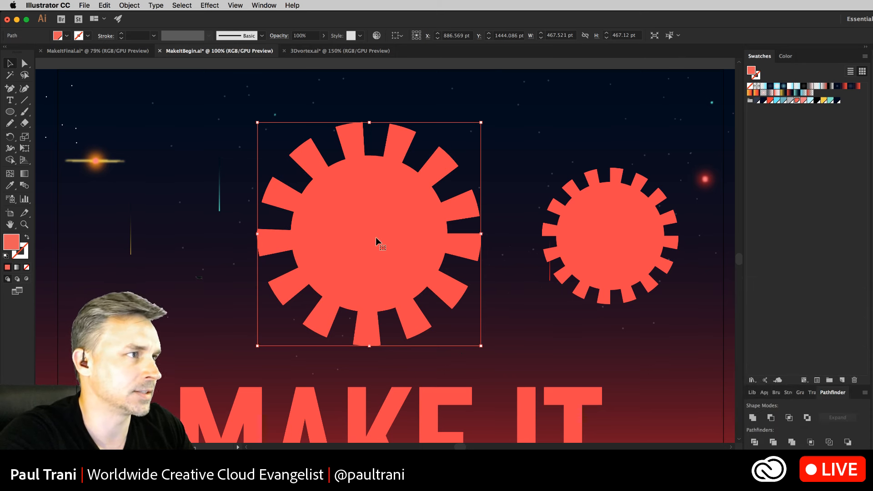
mouse_move(359, 210)
left_mouse_down()
mouse_move(247, 229)
mouse_move(345, 215)
left_mouse_up()
- Start a 3D Extrude & Bevel effect on the large gear with a 50 pt depth and a live preview
left_click(181, 6)
mouse_move(210, 6)
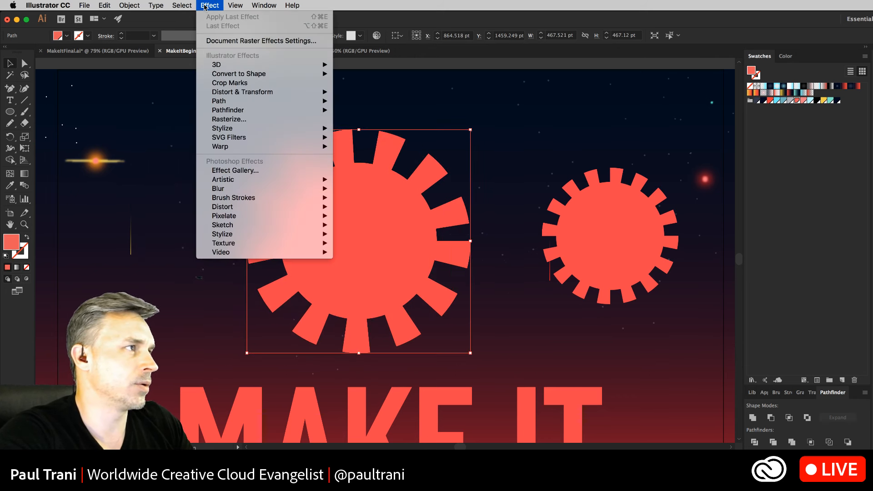
mouse_move(219, 65)
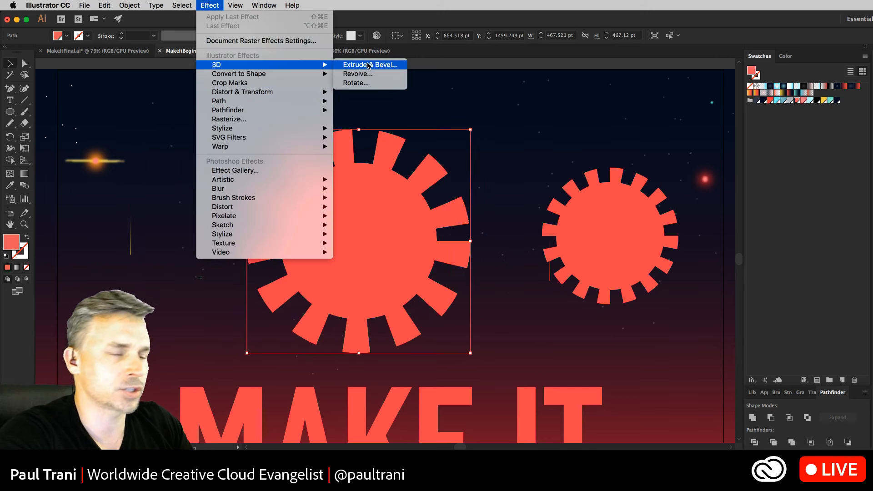
left_click(369, 65)
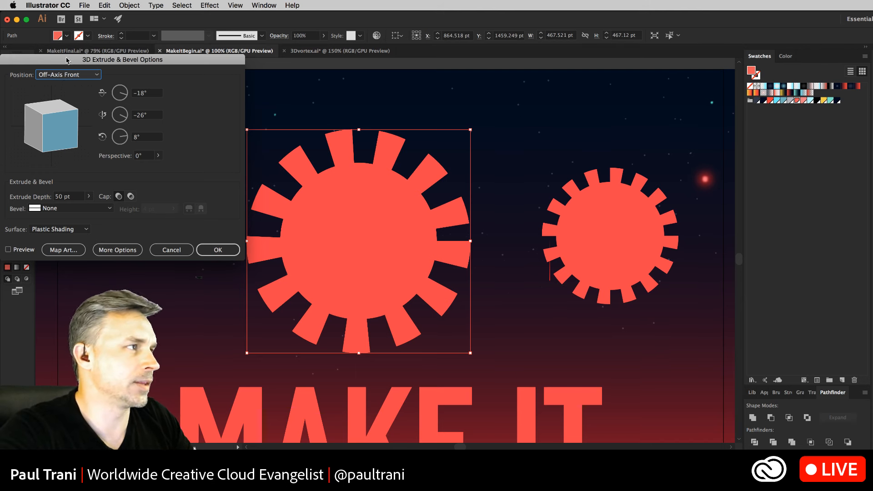
left_click_drag(67, 61, 562, 122)
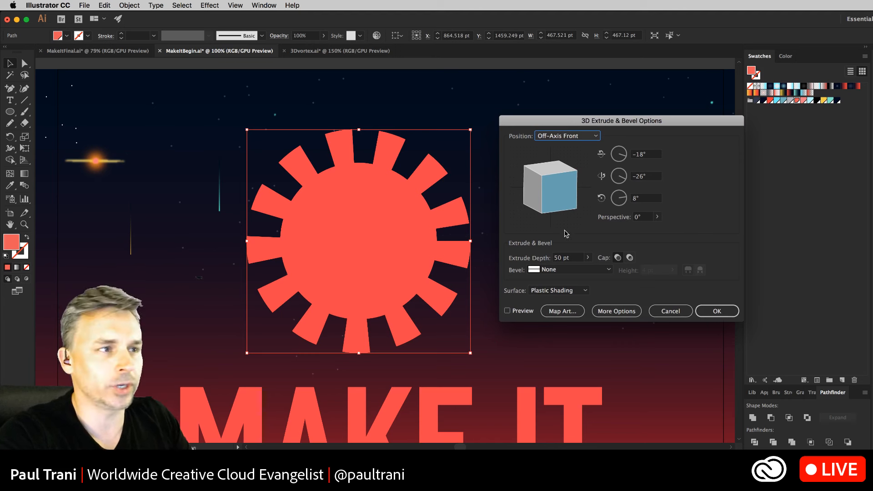
left_click(508, 311)
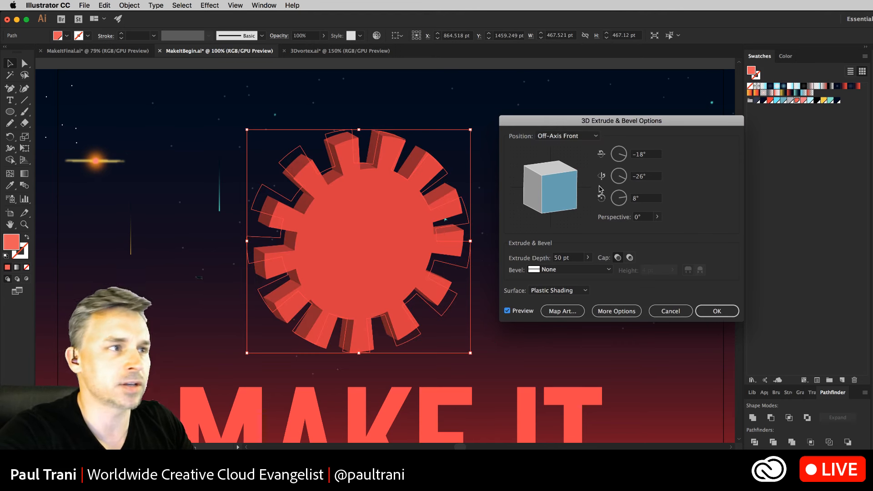
- Rotate the extruded gear freely to a custom rotation of about -52°, 48° and -23°
left_click_drag(555, 185, 534, 202)
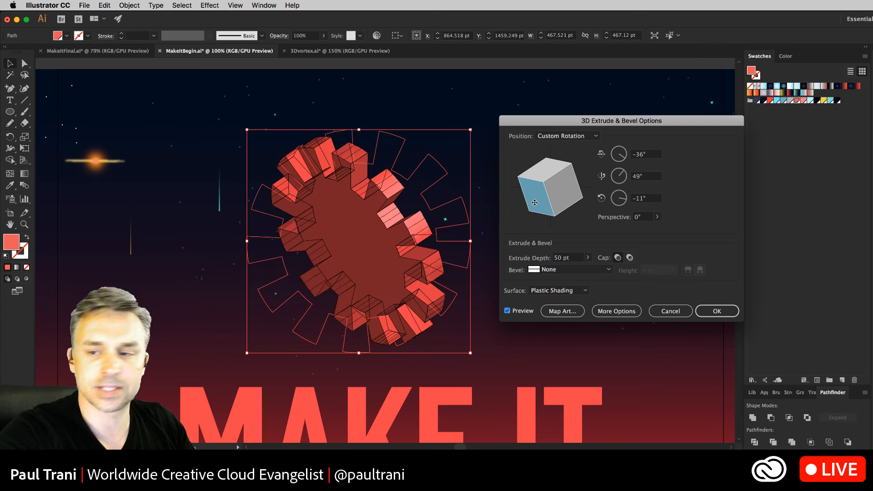
mouse_move(538, 192)
left_mouse_down()
mouse_move(549, 182)
mouse_move(539, 191)
left_mouse_up()
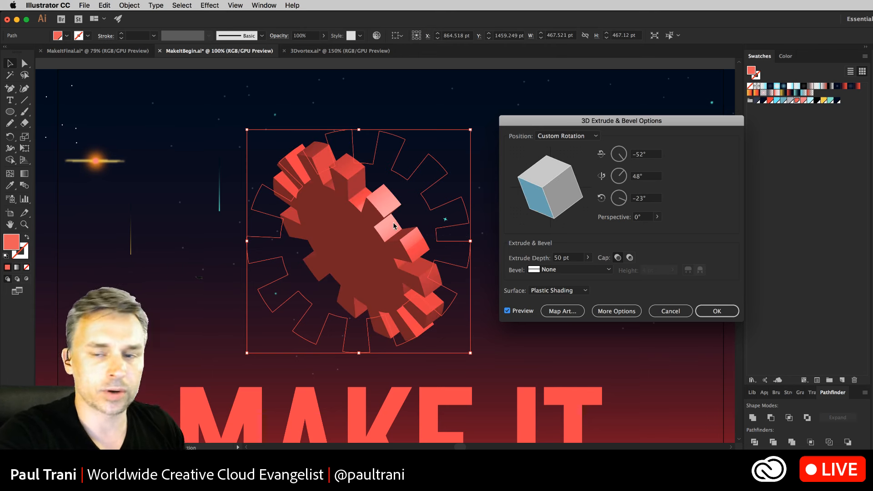
left_click_drag(569, 126, 571, 54)
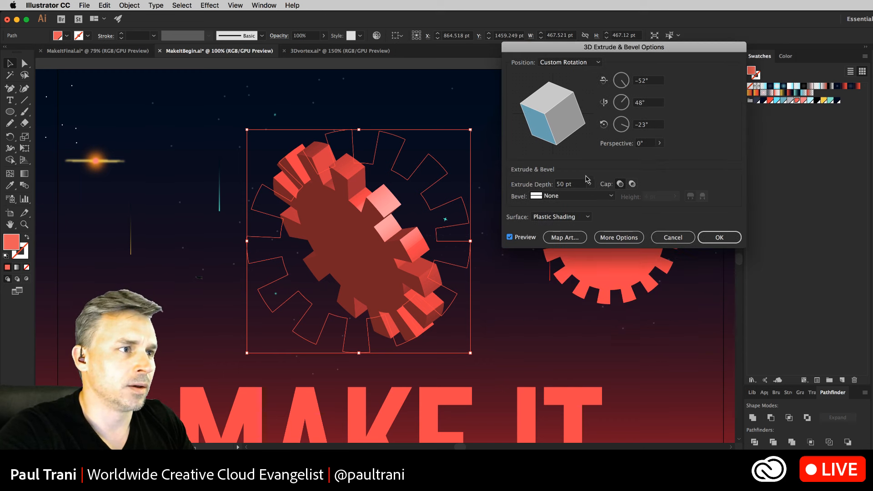
- Show the additional surface shading options and shift the light slightly up and to the right on the shading sphere
left_click(606, 237)
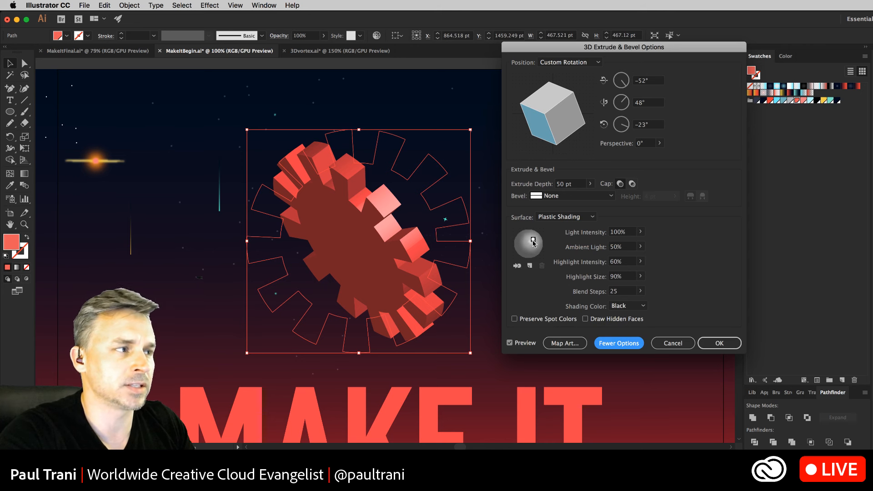
mouse_move(534, 243)
left_mouse_down()
mouse_move(523, 238)
mouse_move(535, 239)
left_mouse_up()
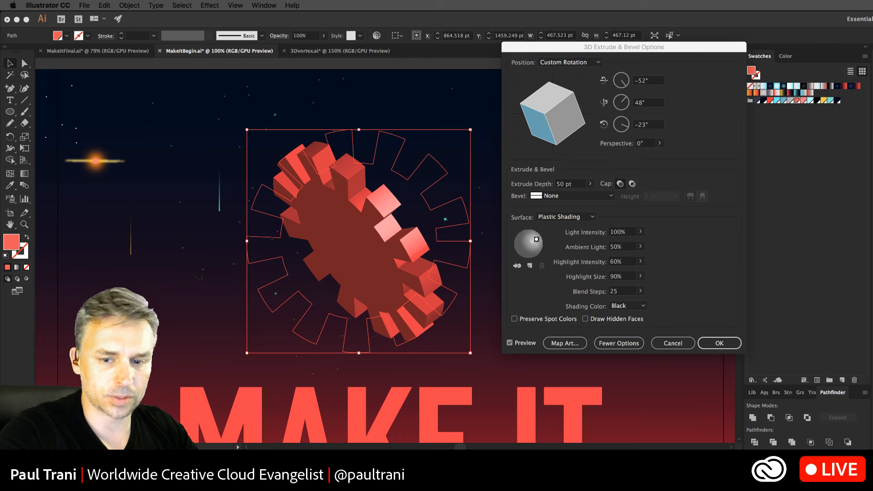
mouse_move(652, 54)
left_mouse_down()
mouse_move(651, 84)
mouse_move(651, 63)
left_mouse_up()
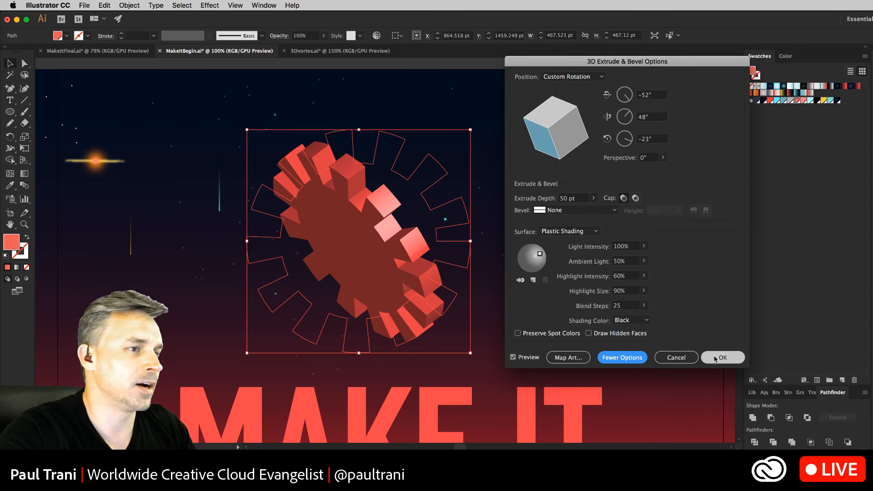
- Try a rotation of 58° about the vertical axis for the extruded gear
left_click(601, 79)
key("alt")
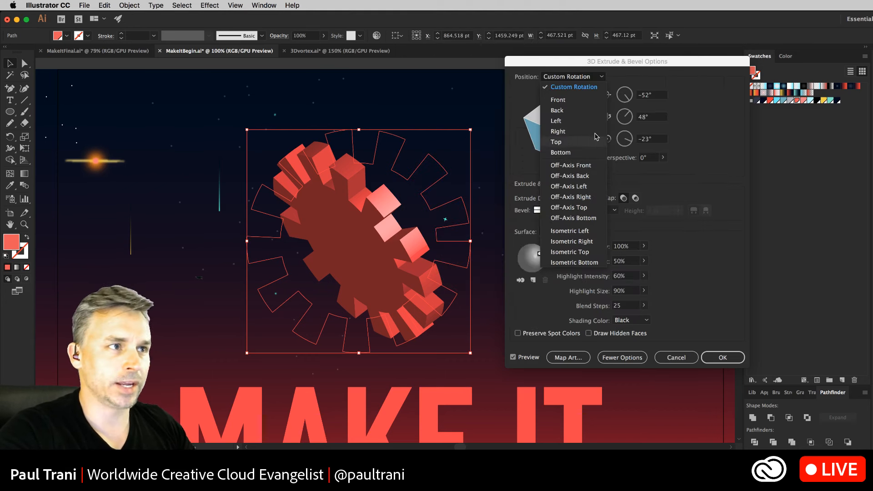
left_click(685, 131)
left_click(630, 118)
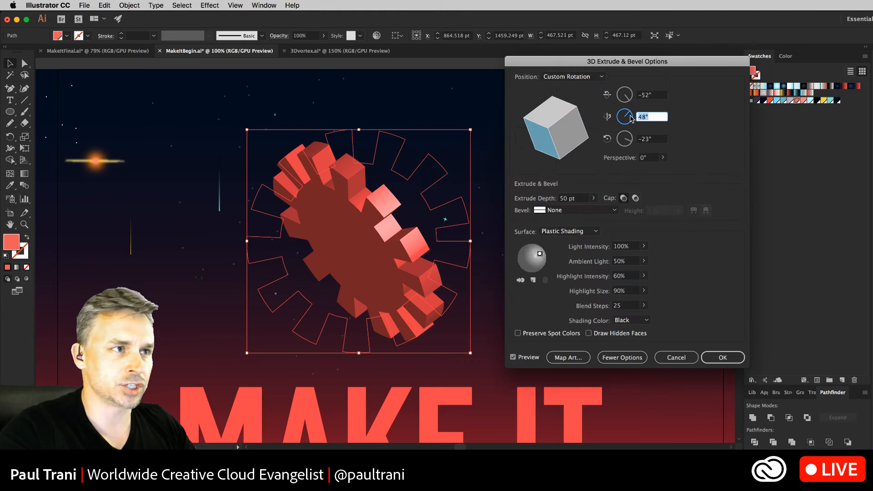
left_click_drag(631, 119, 623, 107)
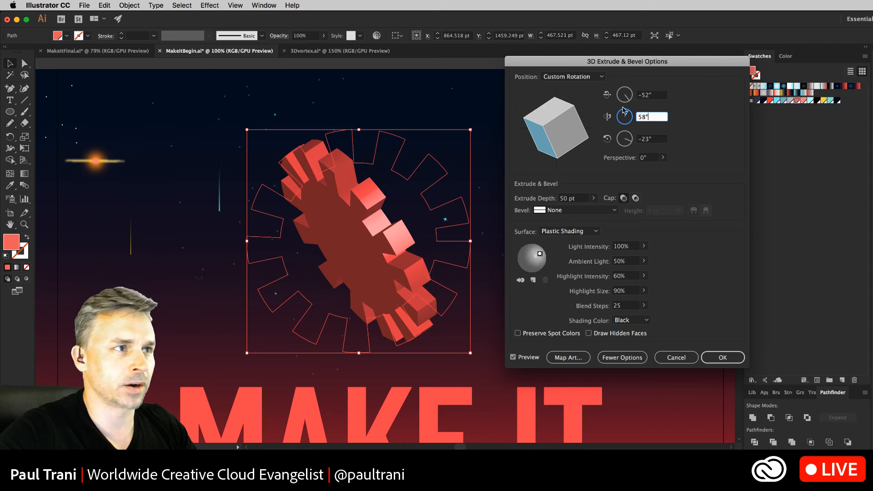
- Set the extruded gear's position to Isometric Left and apply the 3D effect
left_click(580, 76)
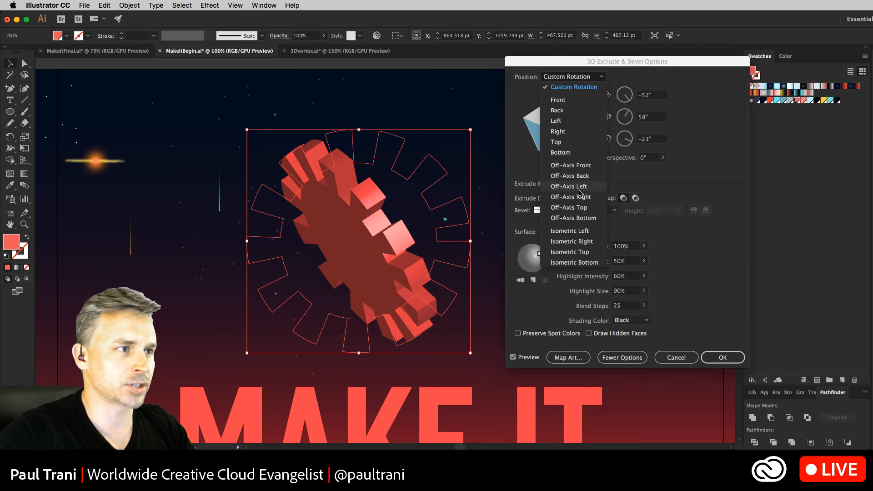
left_click(581, 233)
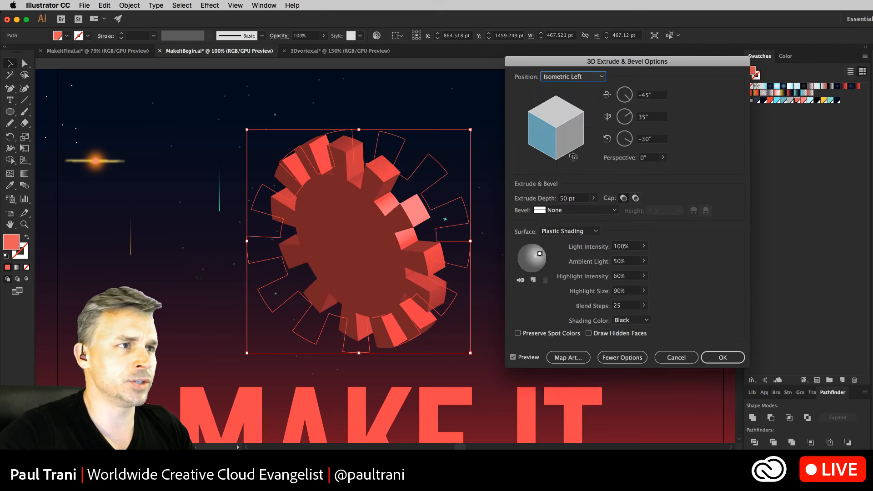
left_click(570, 76)
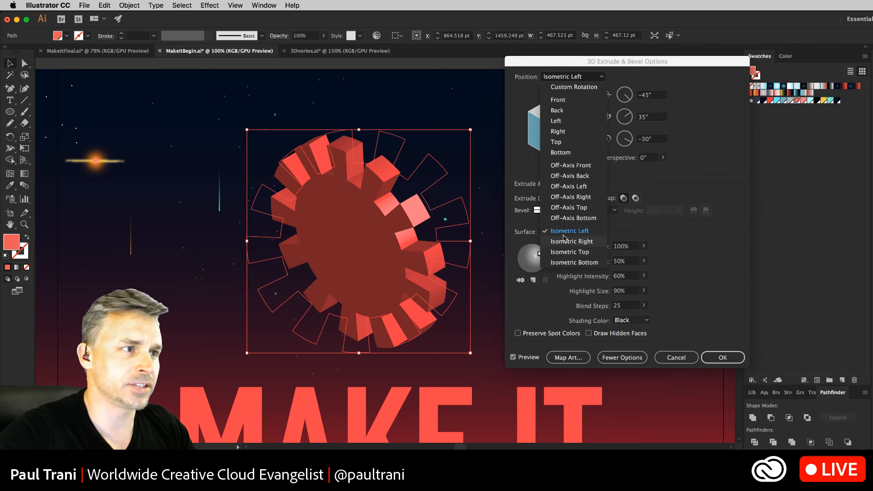
left_click(563, 235)
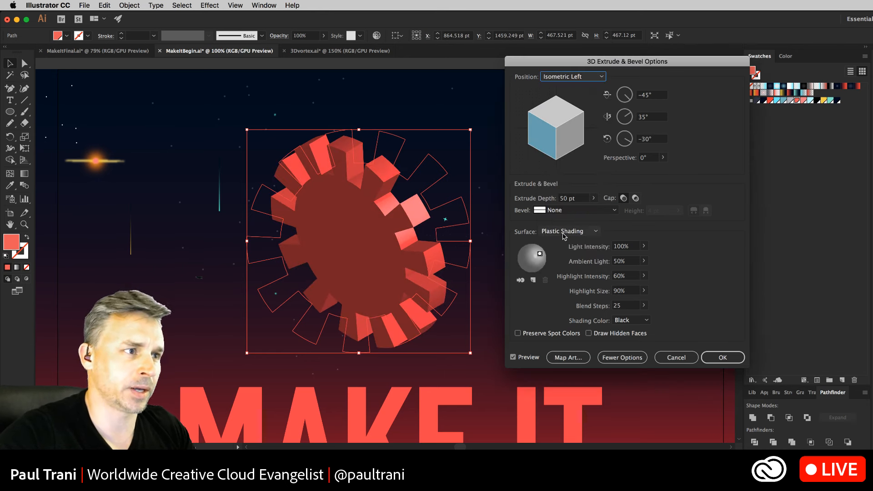
left_click(721, 357)
- Move the extruded gear up and to the left, and delete the small flat gear
left_click_drag(344, 210, 264, 191)
left_click(643, 242)
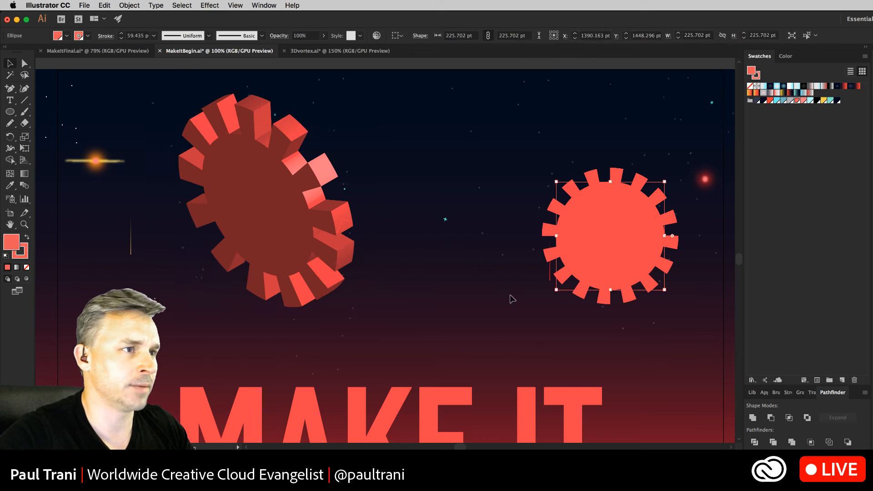
key("Delete")
- Make room by moving the MAKE IT text up and the gear farther left, and duplicate the text above the original
left_click_drag(361, 411, 367, 337)
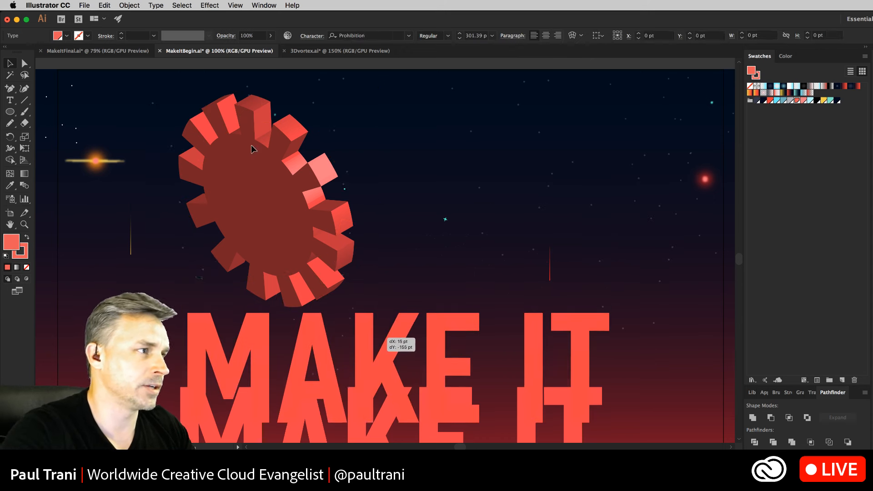
left_click_drag(293, 168, 103, 213)
left_click_drag(246, 343, 246, 170)
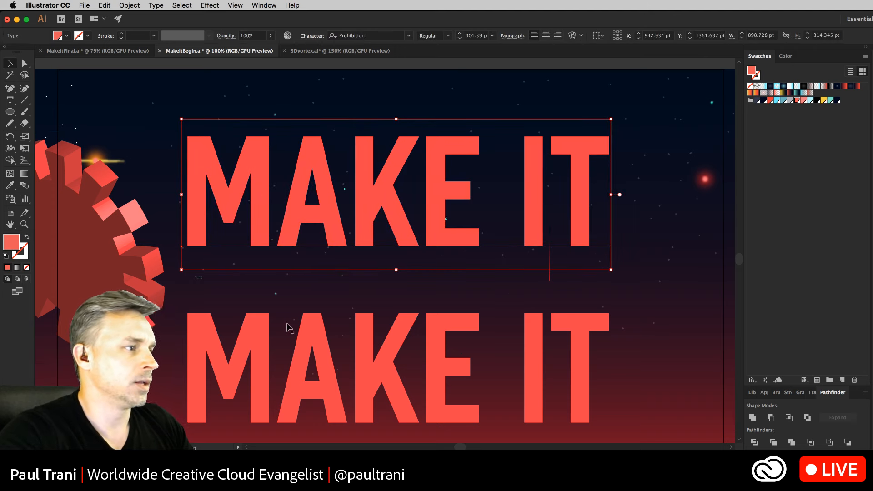
- Apply a 50 pt 3D Extrude & Bevel to the upper MAKE IT text in the Isometric Left position
left_click(209, 5)
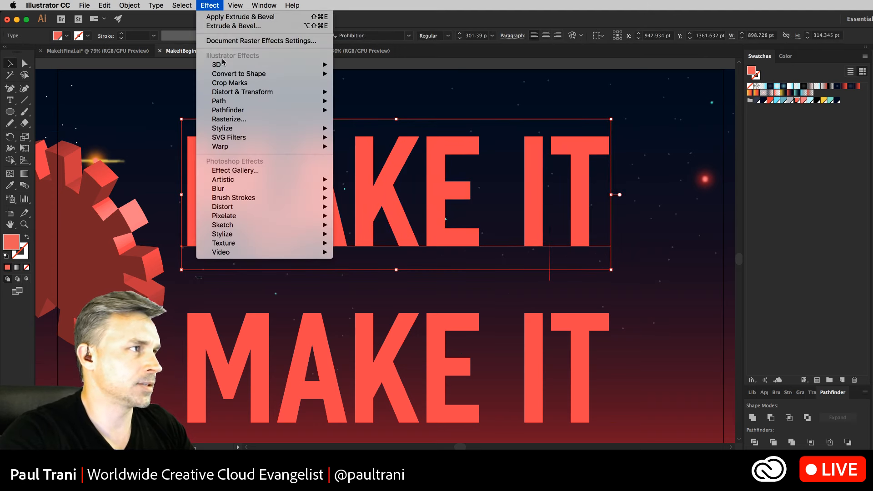
mouse_move(223, 64)
left_click(362, 64)
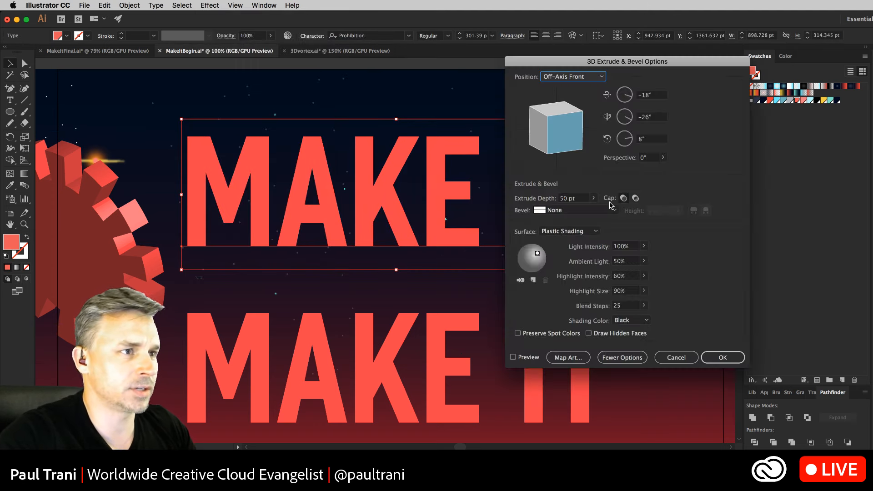
left_click(513, 357)
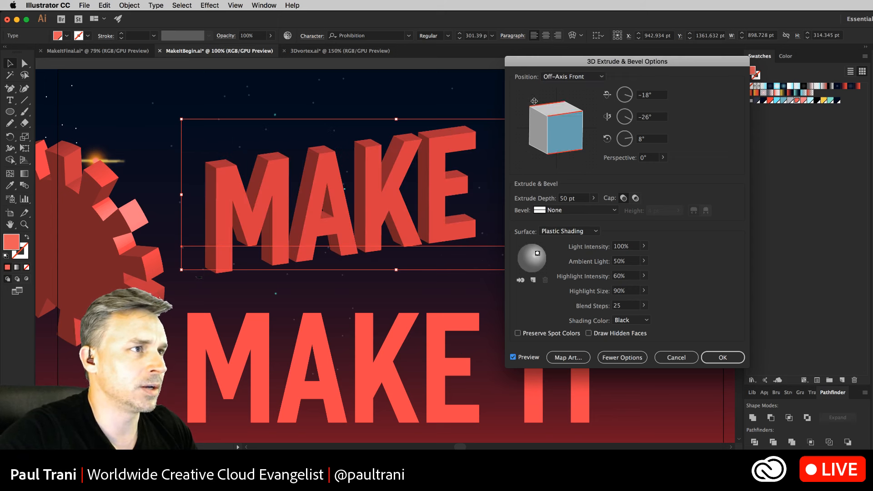
left_click(590, 77)
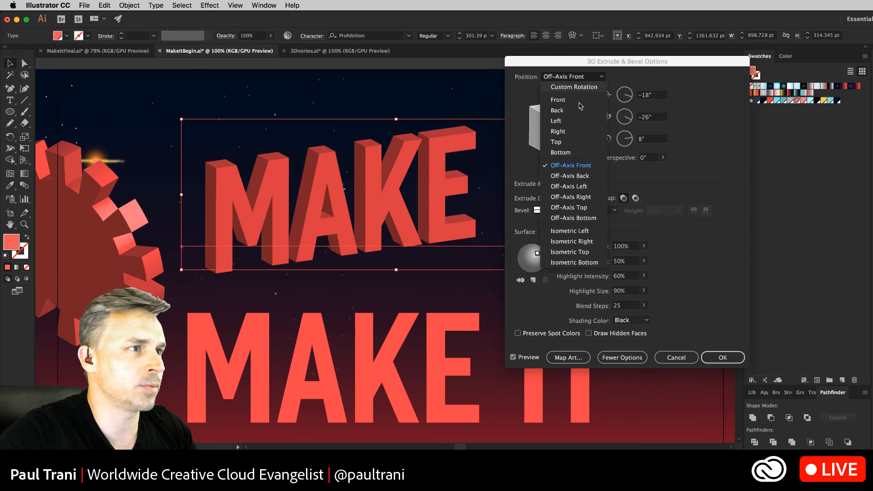
left_click(571, 231)
left_click(722, 358)
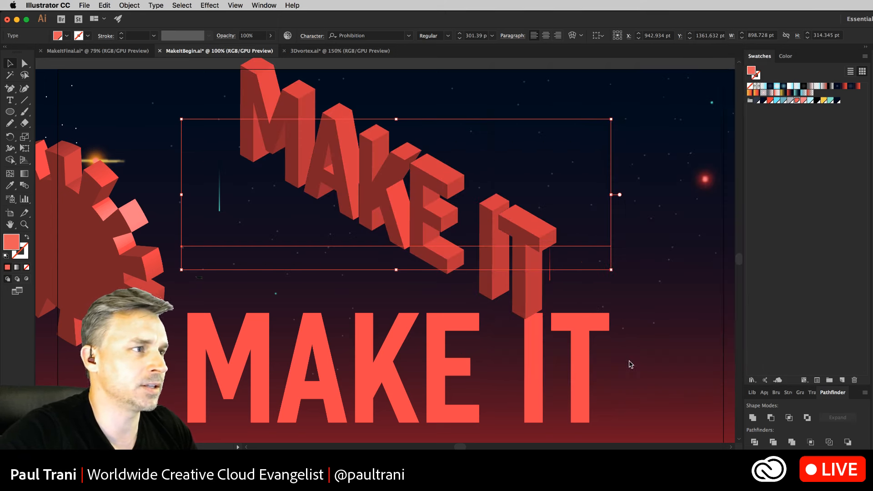
- Apply a 50 pt 3D Extrude & Bevel to the lower MAKE IT text in the Isometric Right position
left_click(375, 370)
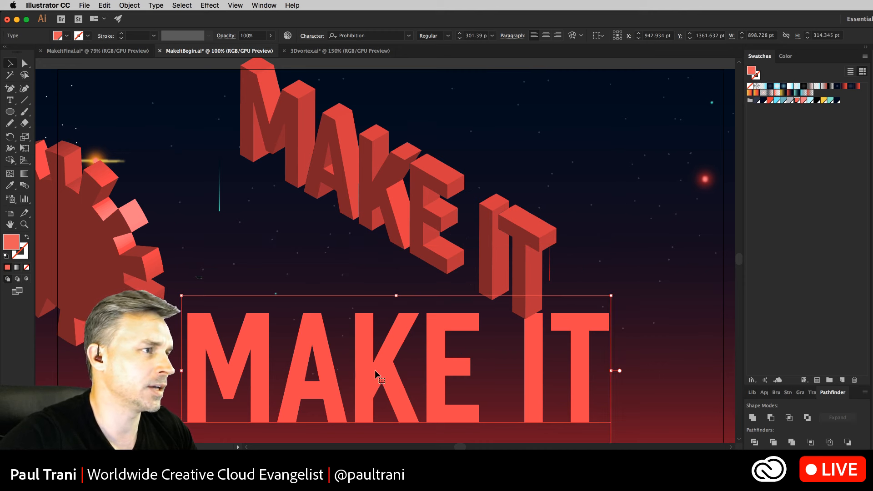
left_click(180, 5)
mouse_move(210, 5)
mouse_move(229, 74)
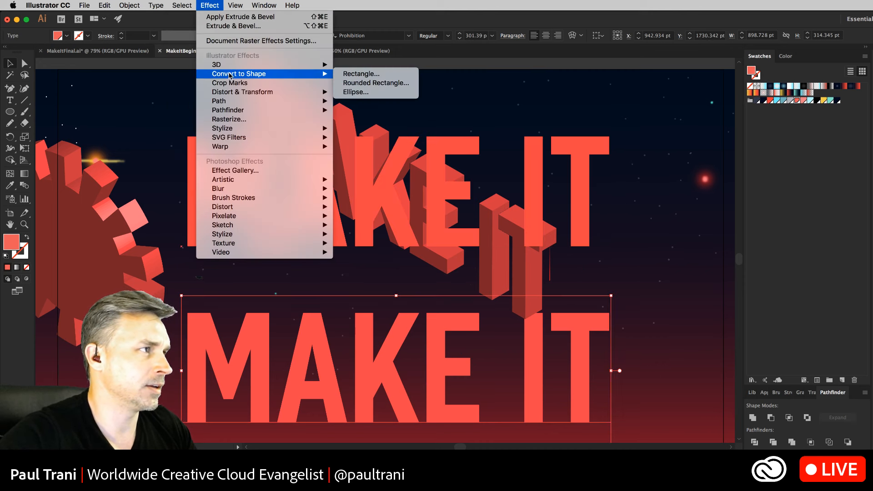
left_click(361, 65)
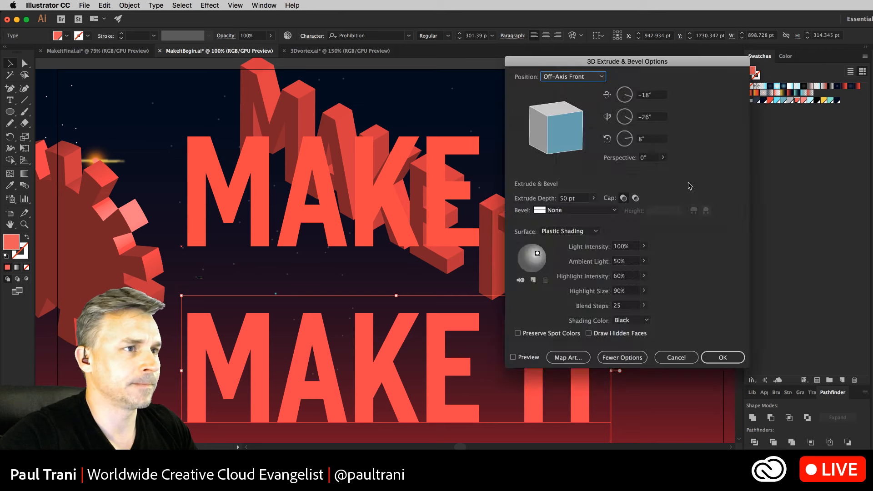
left_click(580, 80)
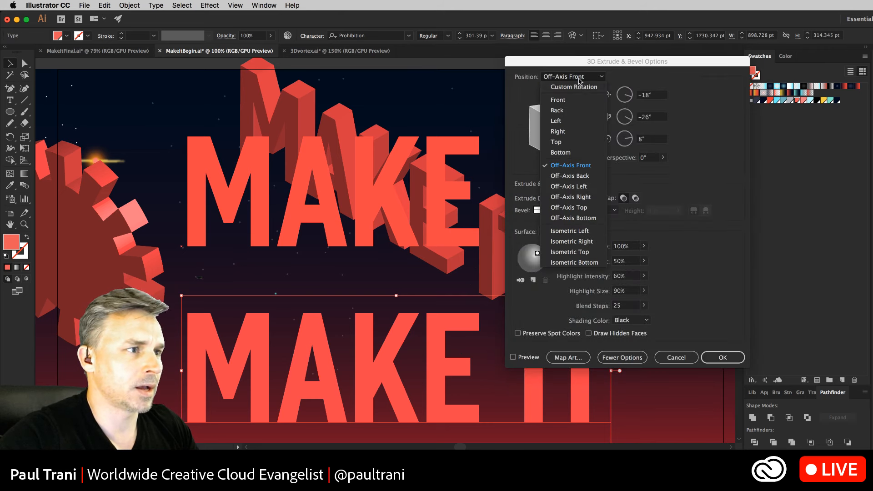
left_click(572, 242)
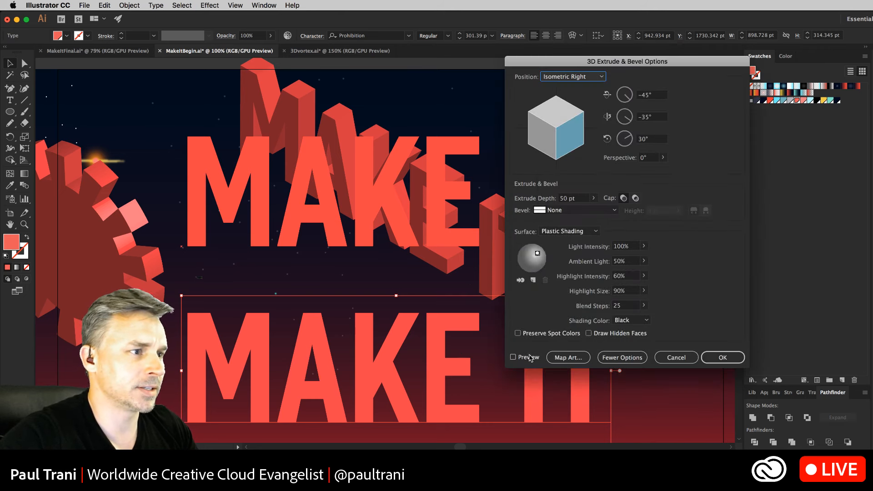
left_click(514, 357)
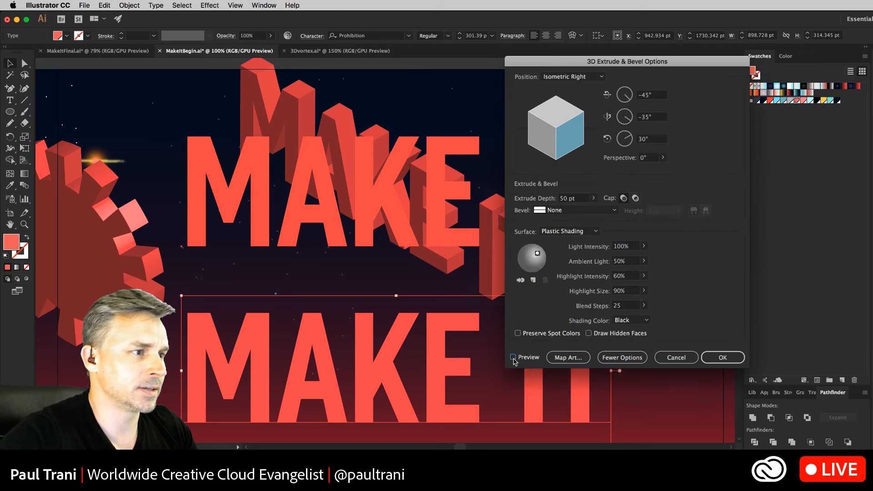
left_click(709, 361)
- Expand the appearance of both extruded MAKE IT texts together
left_click(370, 197, "shift")
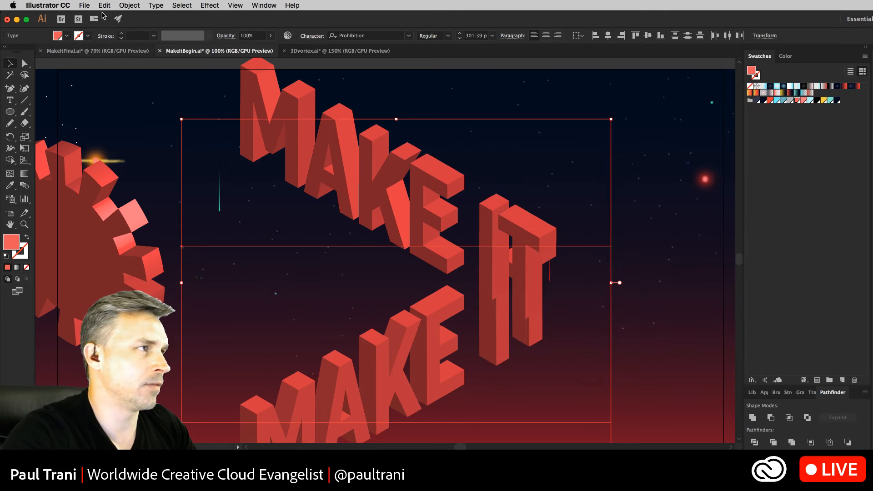
left_click(127, 5)
left_click(147, 109)
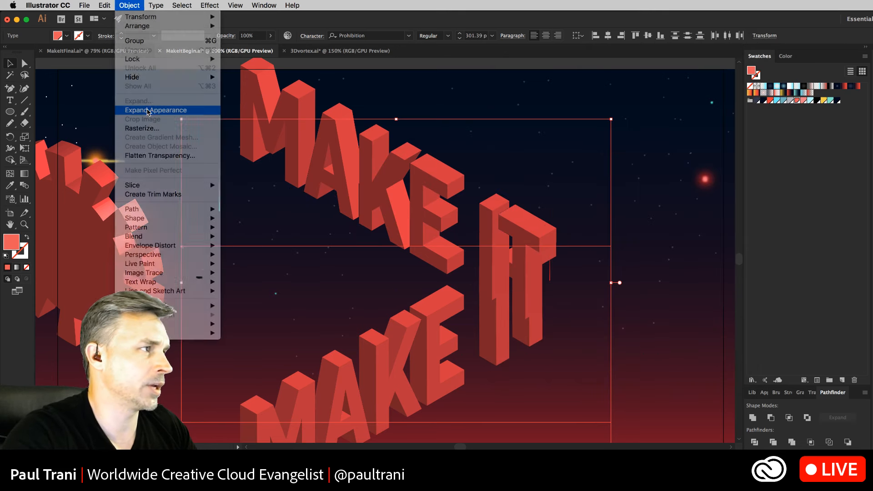
left_click(199, 205)
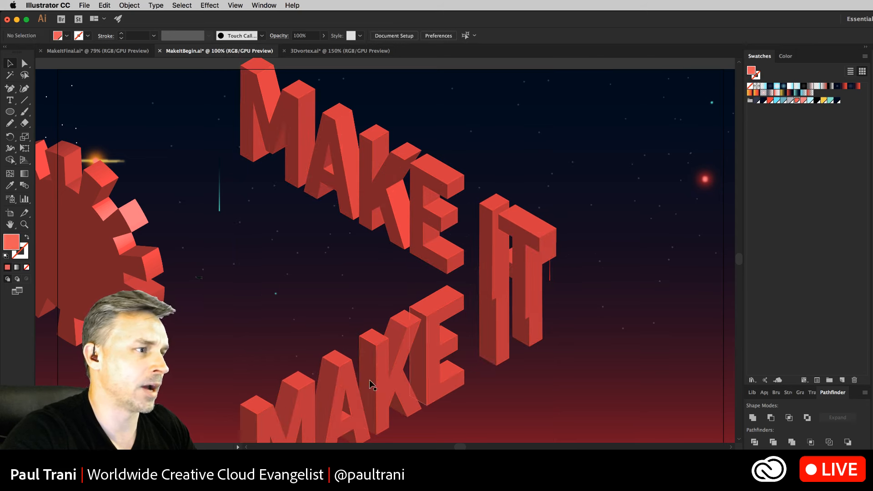
- Separate the two extruded texts by moving the lower MAKE IT to the right and up, and the upper one to the left
left_click_drag(349, 390, 504, 353)
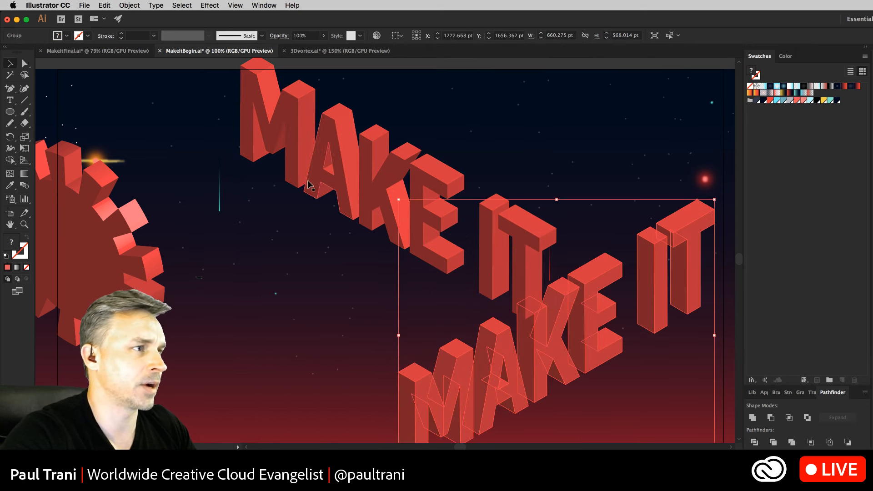
left_click_drag(323, 171, 292, 187)
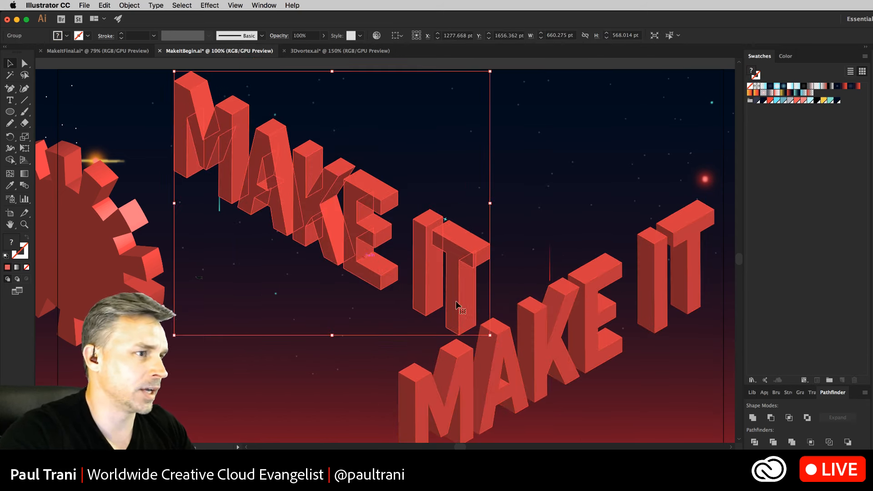
left_click(543, 323, "shift")
left_click(293, 261)
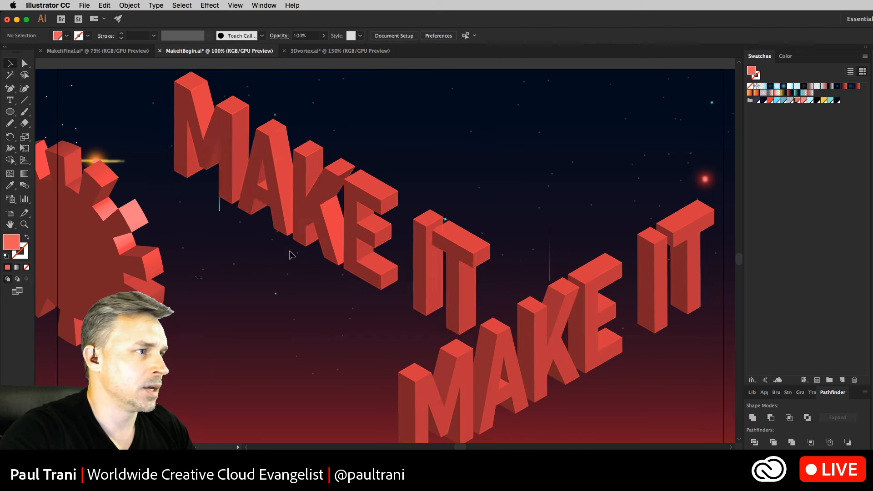
- Ungroup both expanded MAKE IT texts so each letter is a separate object
left_click(296, 230)
left_click(530, 321, "shift")
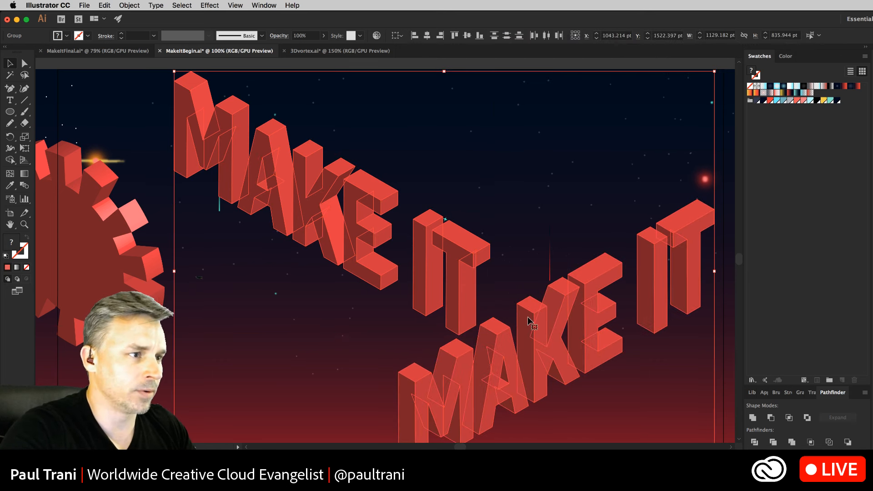
right_click(529, 321)
key("Return")
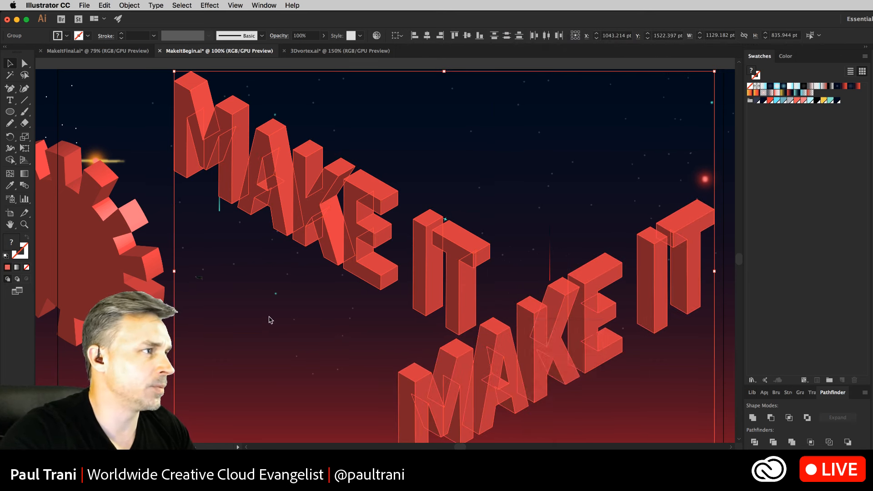
- Replace the upper A with the A from the lower text, and move the upper K up beside it
left_click(256, 200)
key("Delete")
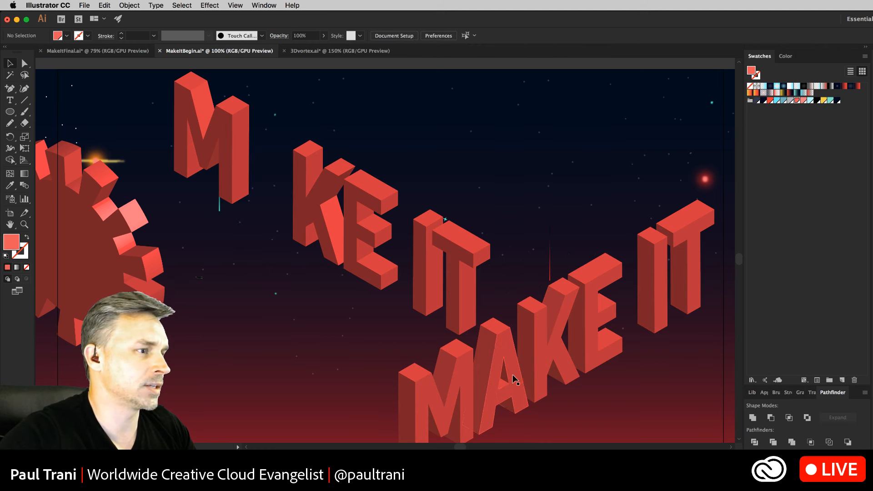
left_click_drag(493, 365, 287, 137)
left_click_drag(303, 216, 319, 176)
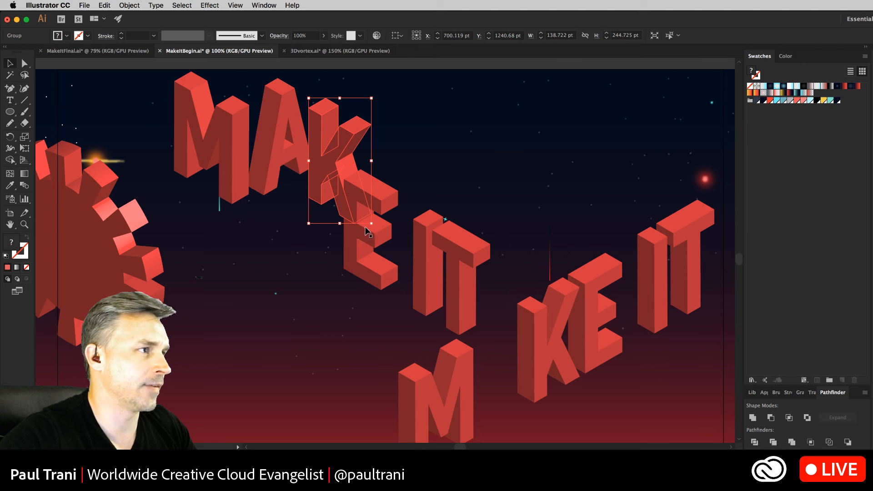
- Replace the upper text's E and T with the E and T from the lower text
left_click(377, 277)
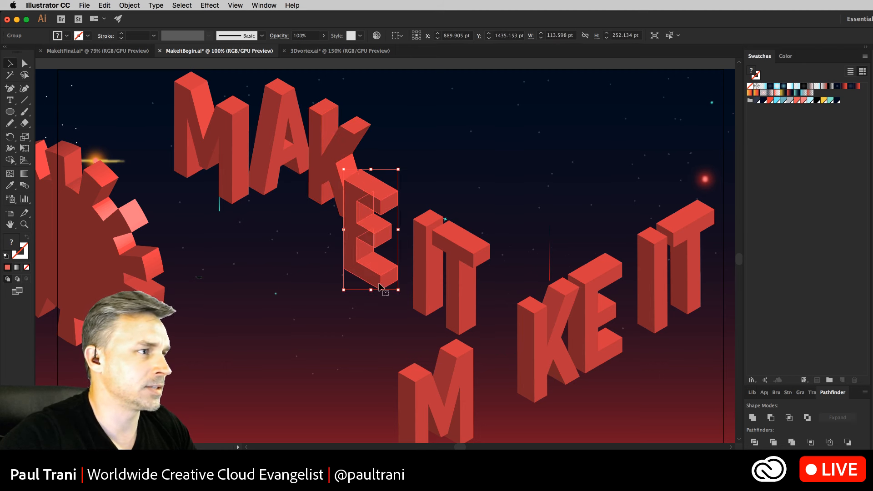
key("Delete")
left_click_drag(587, 344, 386, 195)
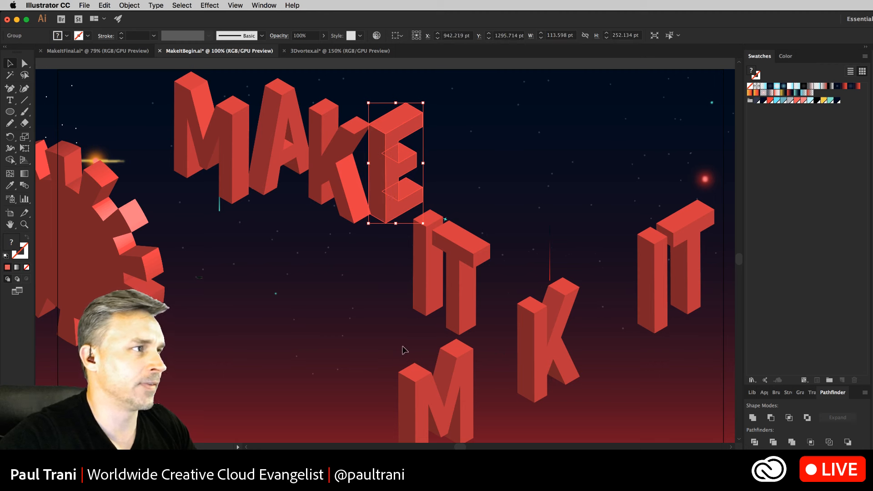
left_click(452, 295)
key("Delete")
left_click_drag(677, 269, 476, 266)
- Delete the leftover M, K and I of the lower text
left_click(433, 392)
key("Delete")
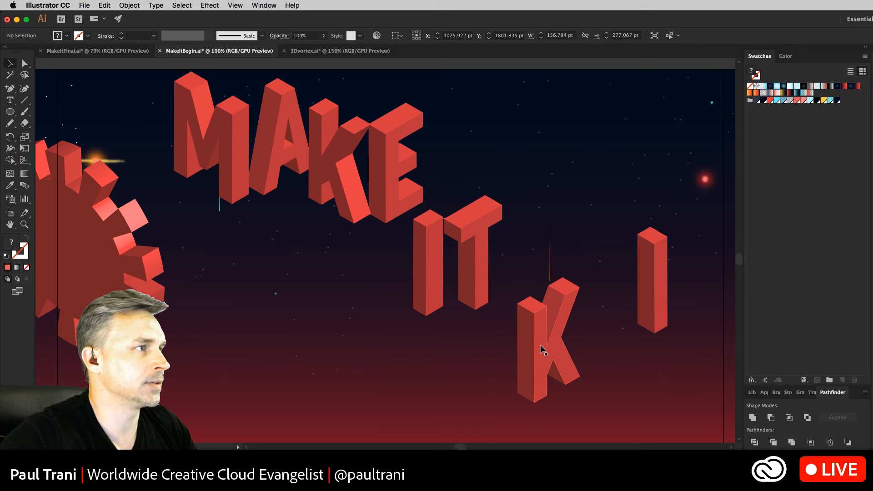
left_click(540, 346)
key("Delete")
left_click(649, 305)
key("Delete")
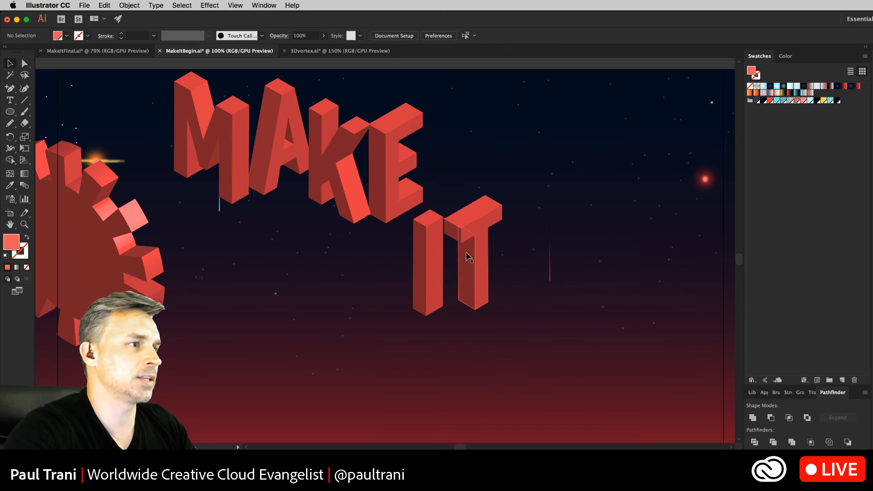
- Raise the I and T to line up beside the E, move the whole word toward the artboard's center, and shift the gear back left
left_click(425, 265)
left_click_drag(419, 273, 425, 183)
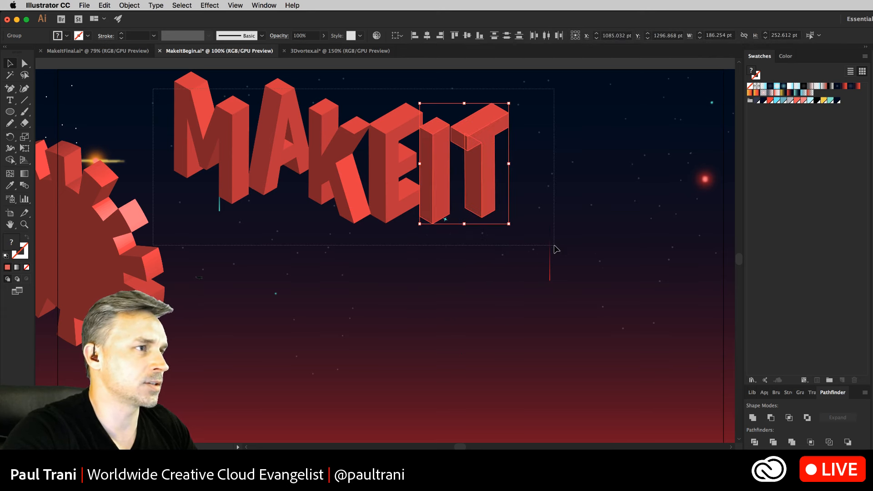
key("super+a")
left_click_drag(241, 156, 323, 219)
left_click(159, 128)
left_click_drag(184, 282, 120, 286)
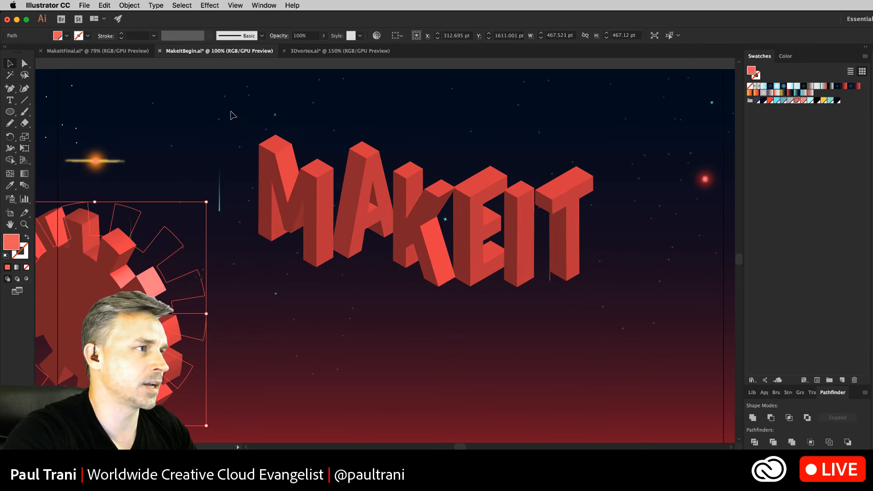
- Adjust the letter spacing by moving the M and A slightly left and down, and the I and T right to form a word gap
left_click(247, 127)
left_click_drag(315, 222, 303, 236)
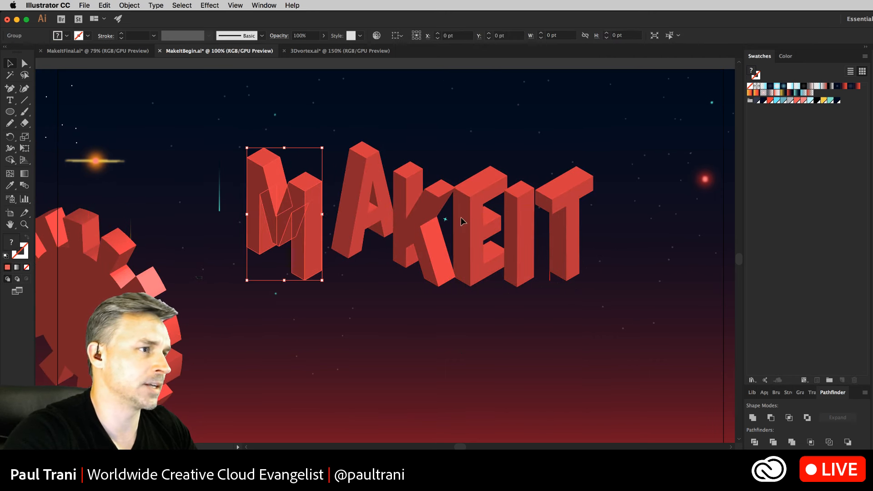
left_click_drag(373, 206, 368, 218)
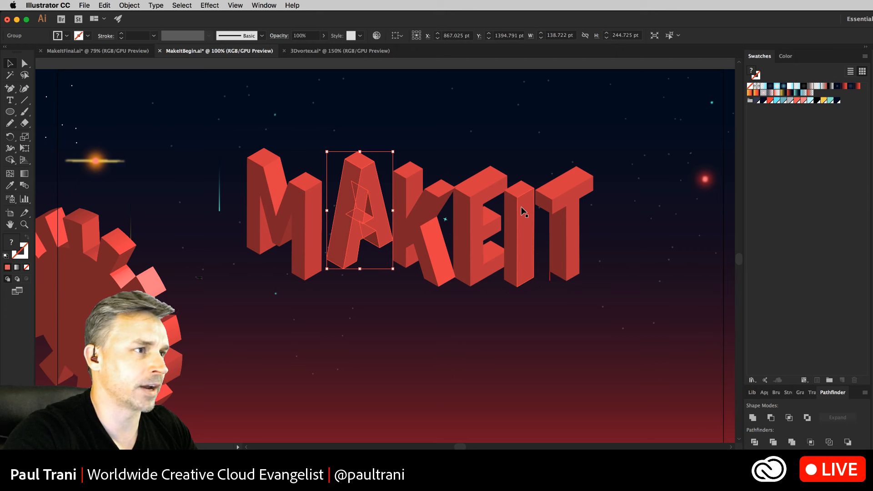
left_click(521, 214)
left_click_drag(571, 216, 623, 211)
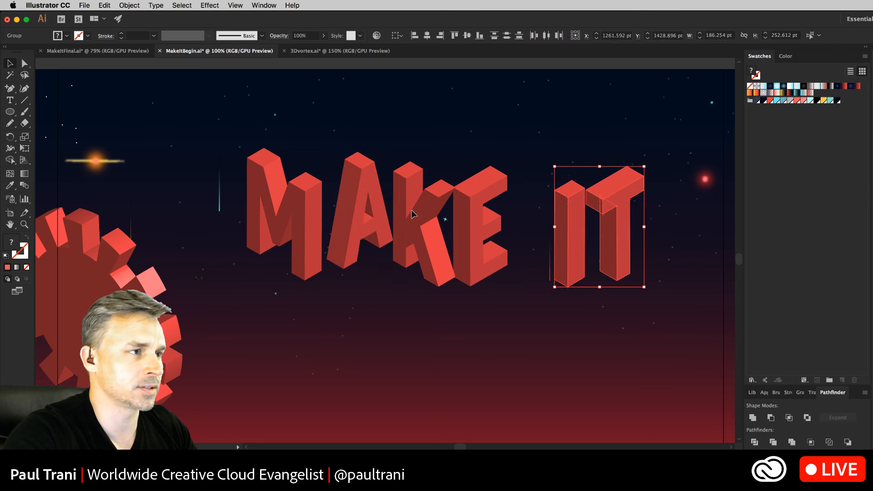
- Select the four MAKE letters and show the Color Guide clear of them
left_click_drag(226, 117, 476, 275)
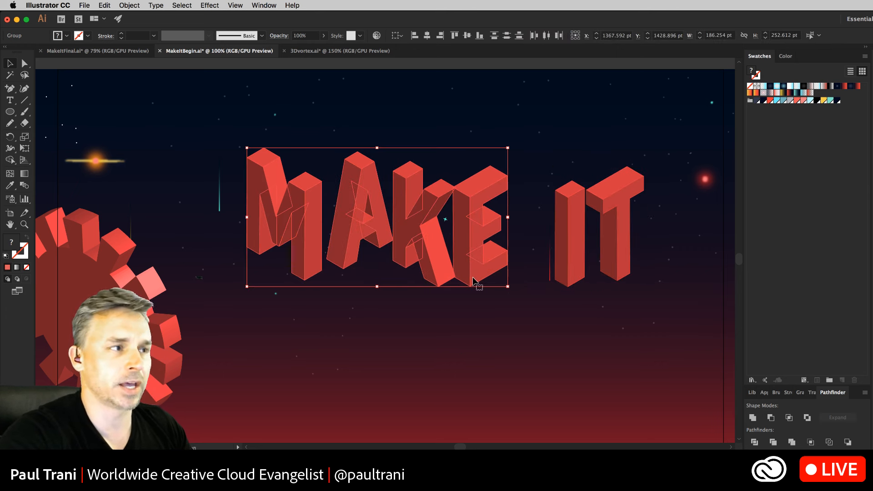
left_click(275, 5)
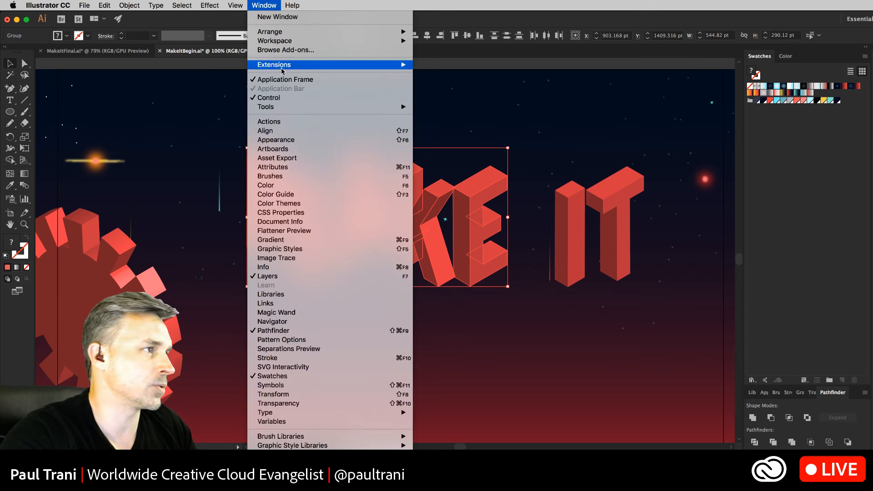
left_click(278, 195)
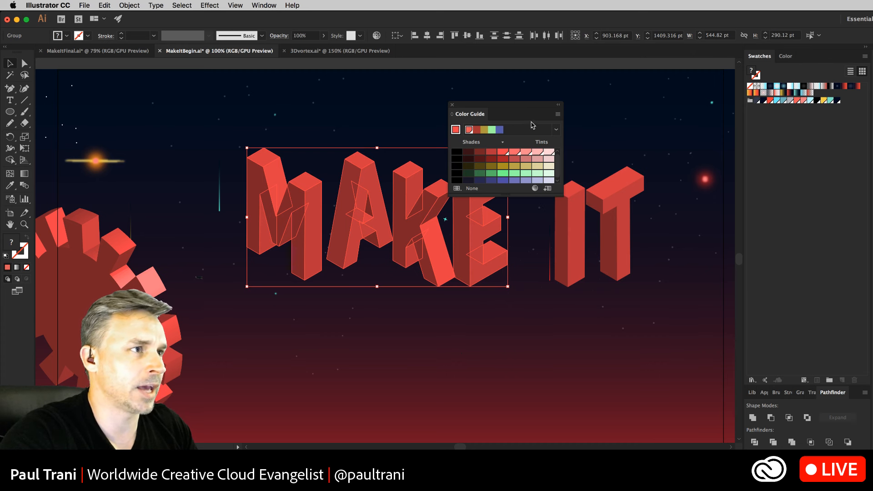
left_click_drag(528, 107, 684, 92)
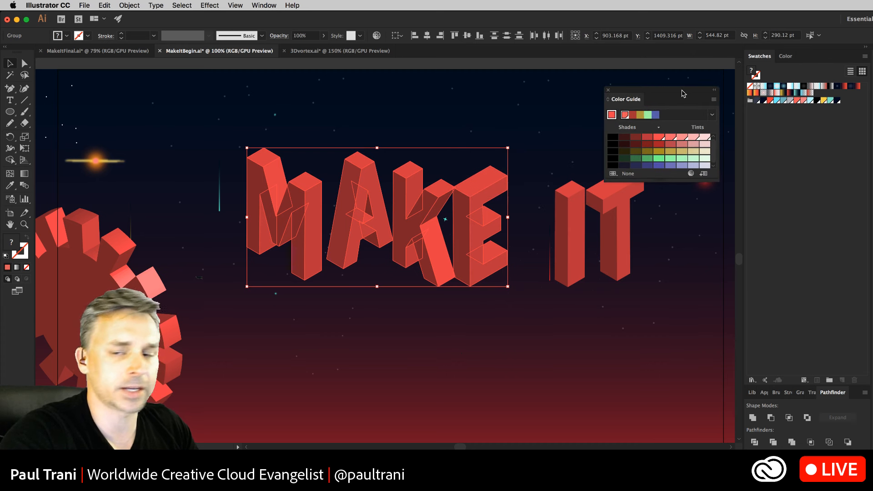
- Recolor the MAKE letters with Color Group 1, looking through the harmony rules before accepting
left_click(691, 174)
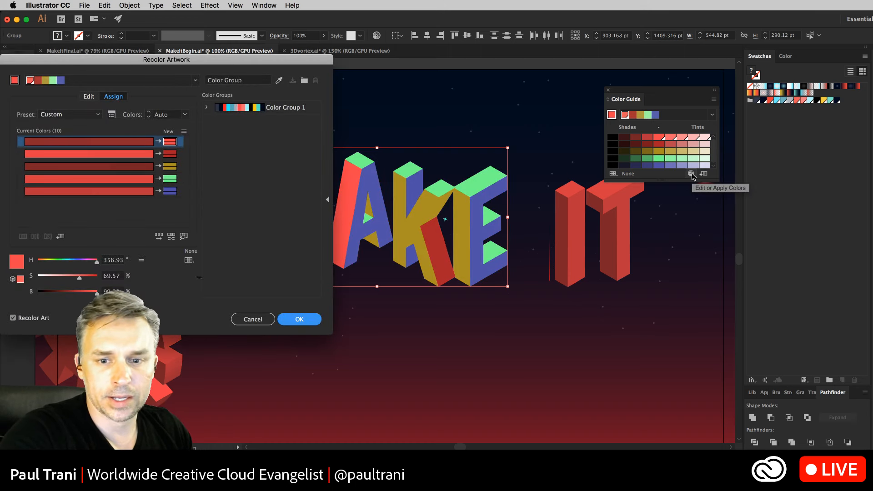
left_click_drag(87, 67, 608, 98)
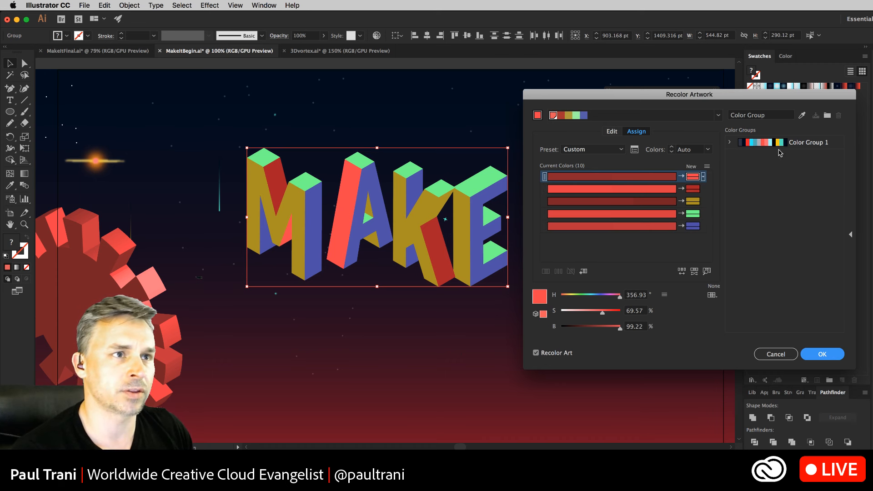
left_click(762, 145)
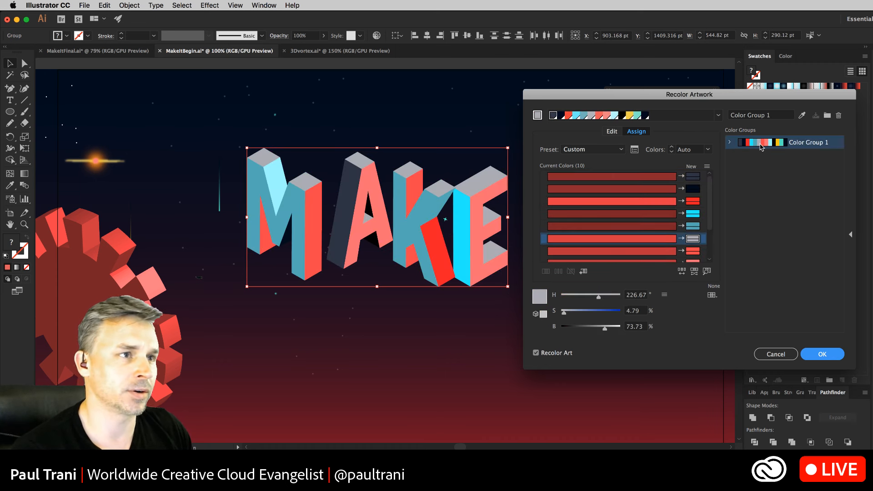
left_click(640, 115)
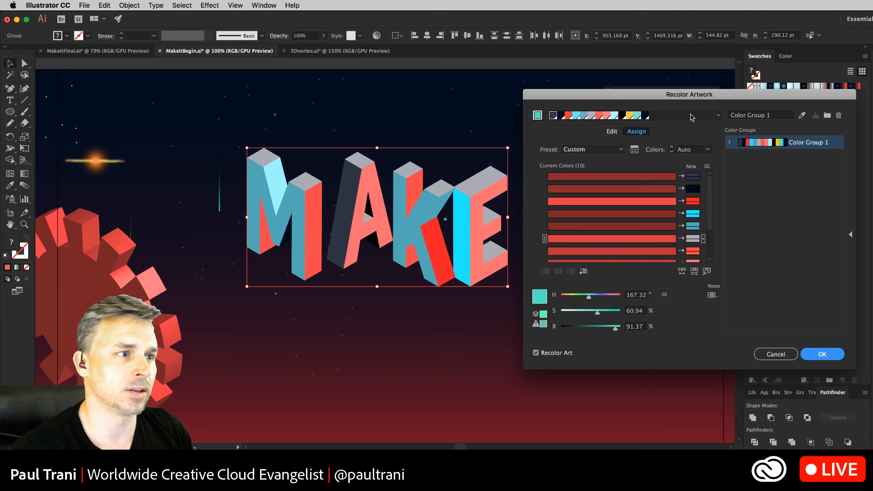
left_click(718, 115)
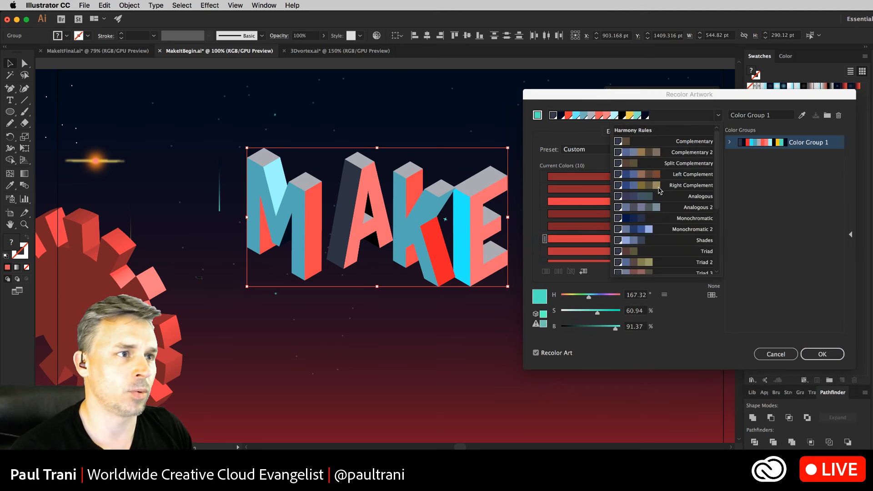
scroll(661, 188, "down", 5)
left_click(784, 216)
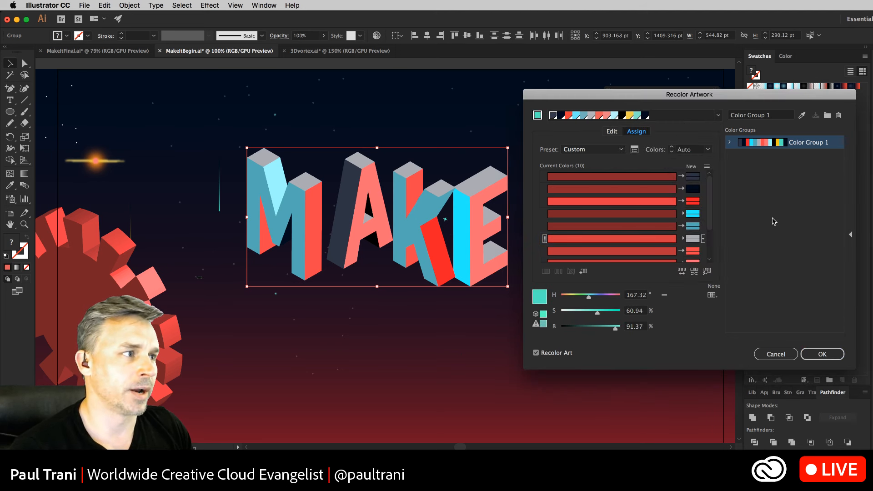
left_click(814, 354)
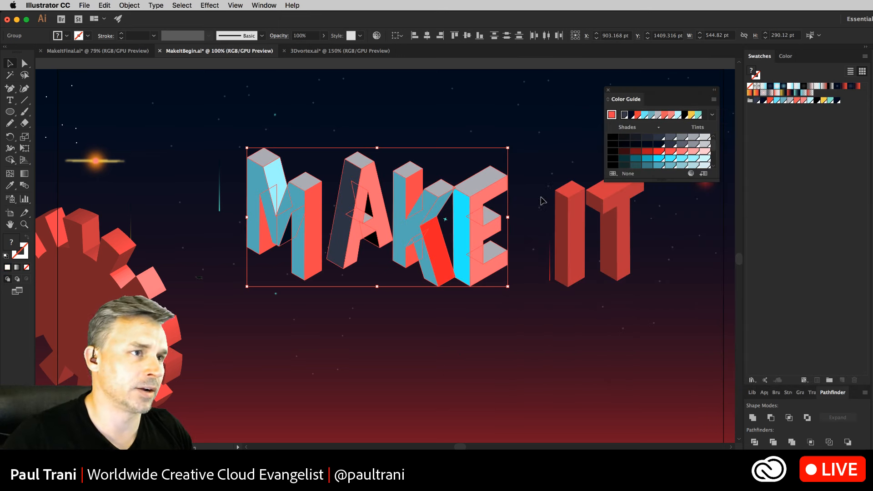
- Recolor the I and T letters with Color Group 1
left_click(625, 273)
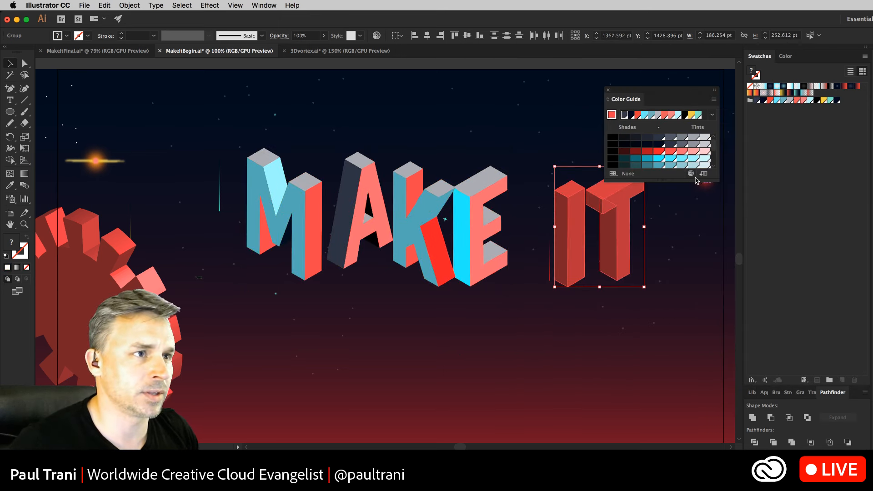
left_click(690, 174)
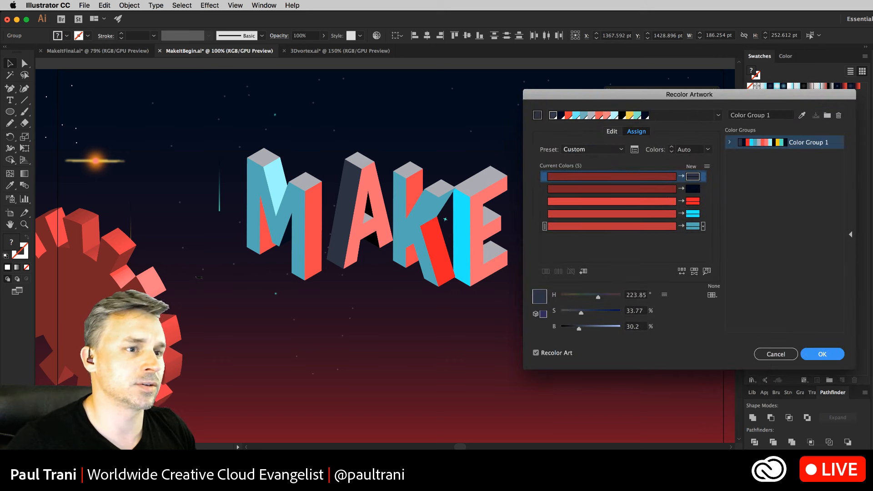
left_click(836, 357)
- Place the IT letters beneath the middle of MAKE, and switch to Chrome
left_click_drag(573, 257, 368, 364)
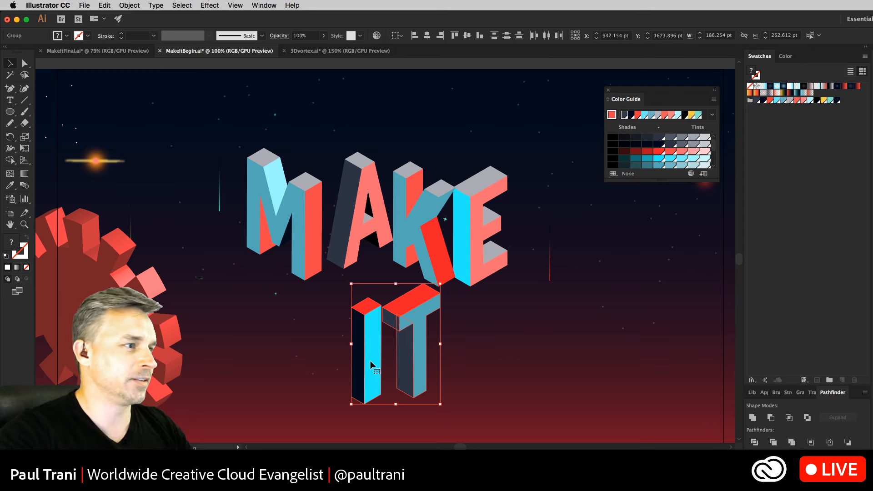
left_click_drag(364, 349, 343, 345)
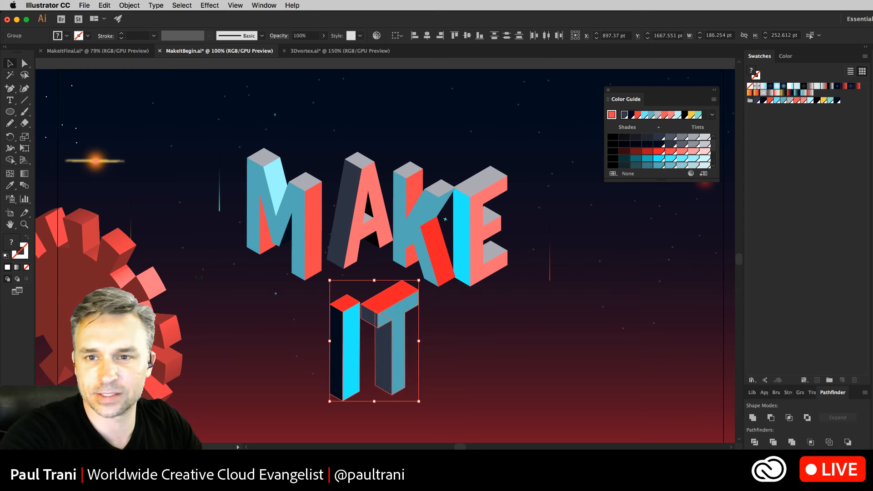
key("super+Tab")
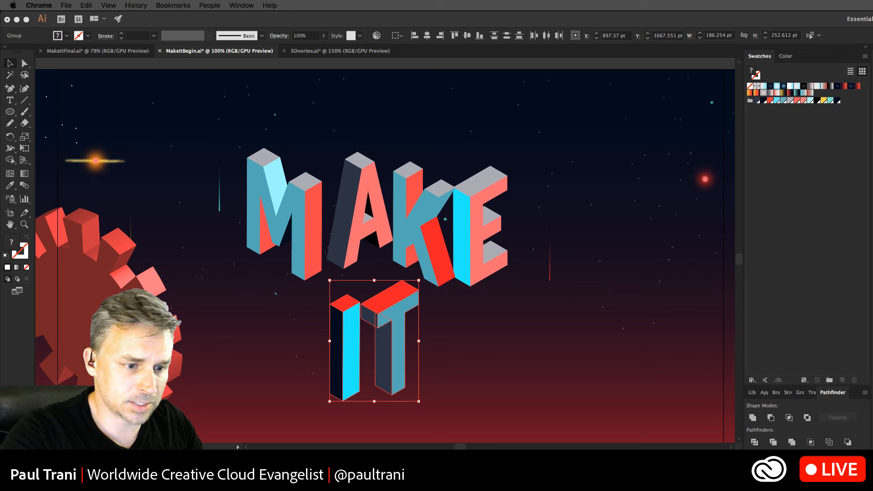
- Return to Illustrator, close the Color Guide and deselect the IT letters
key("super+Tab")
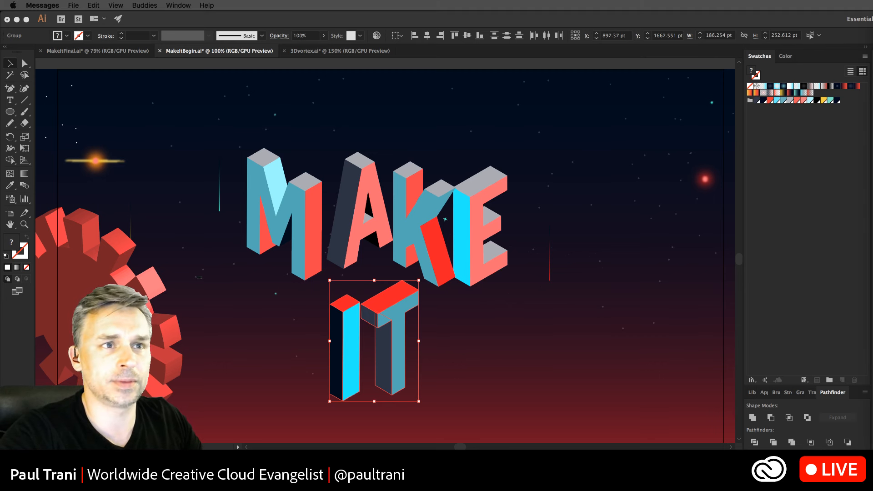
key("super+Tab")
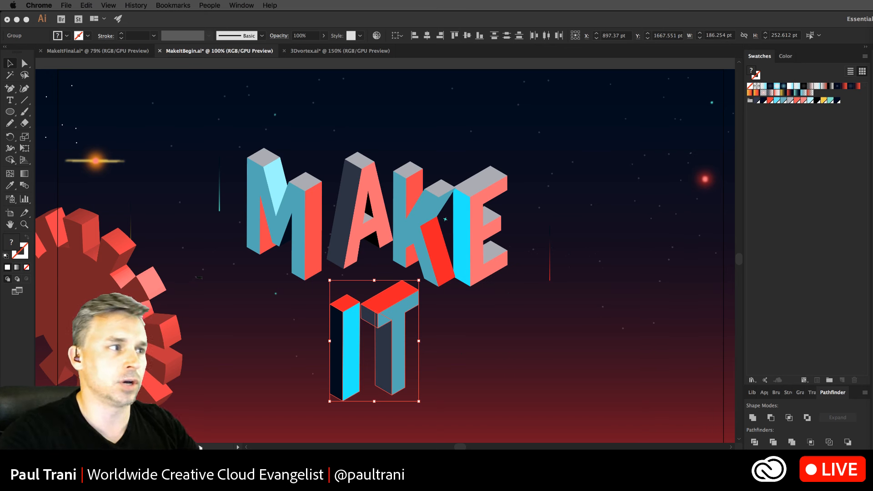
left_click(270, 340)
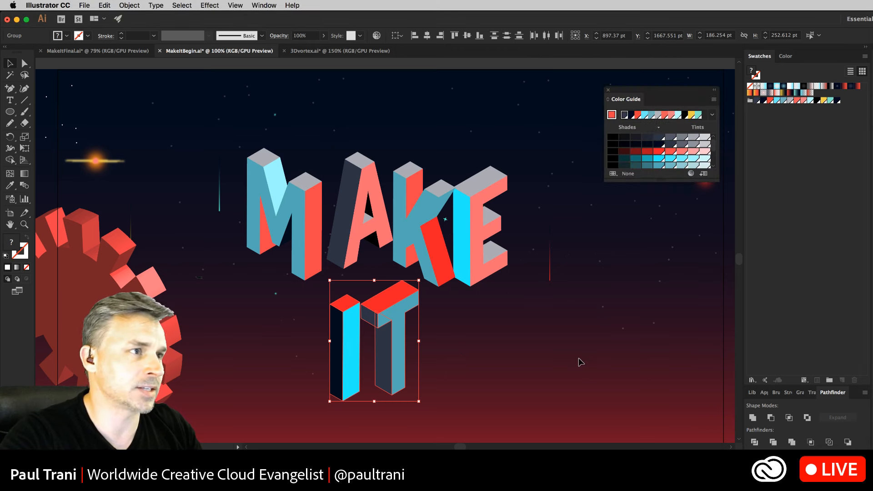
left_click_drag(419, 344, 349, 328)
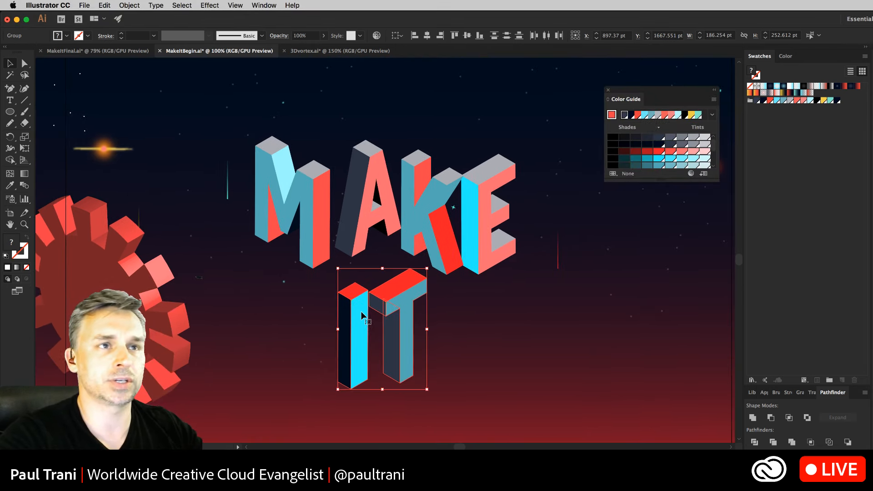
left_click(608, 89)
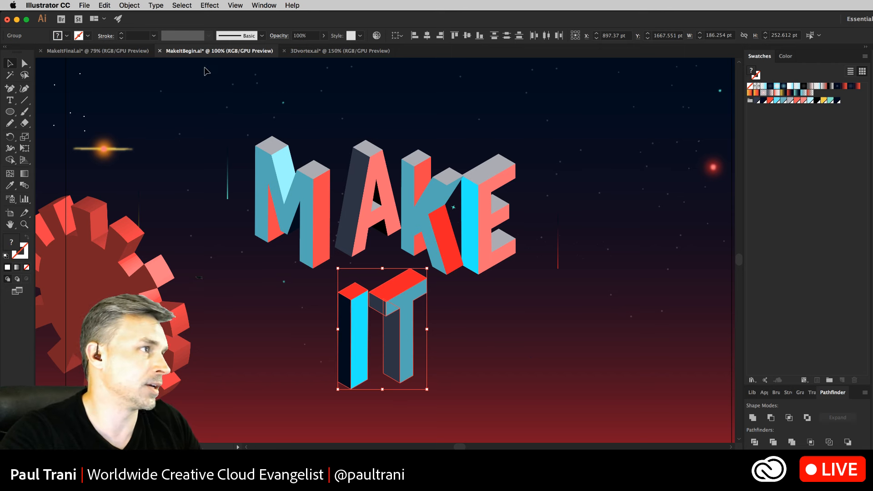
left_click(190, 113)
scroll(209, 196, "left", 3)
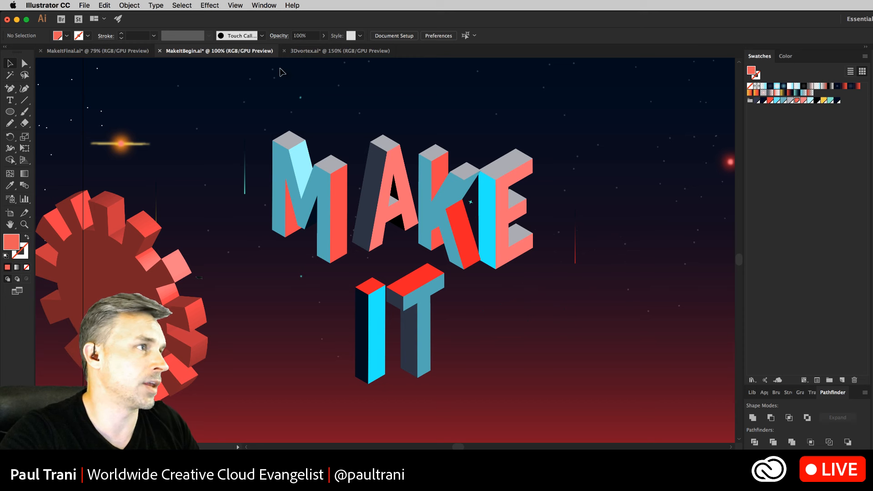
- In the 3Dvortex.ai document, select the checker artwork, look through the document's symbols, and close the Symbols view and deselect
left_click(303, 51)
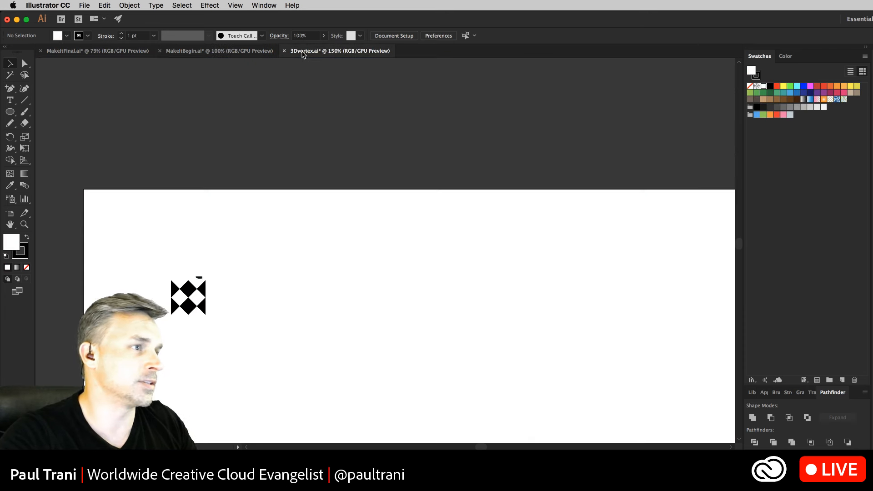
left_click_drag(131, 164, 228, 261)
left_click(257, 6)
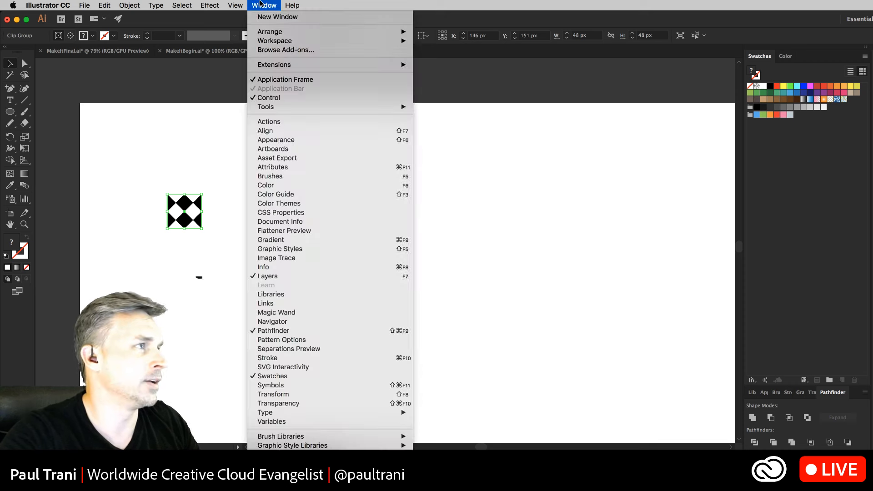
mouse_move(364, 414)
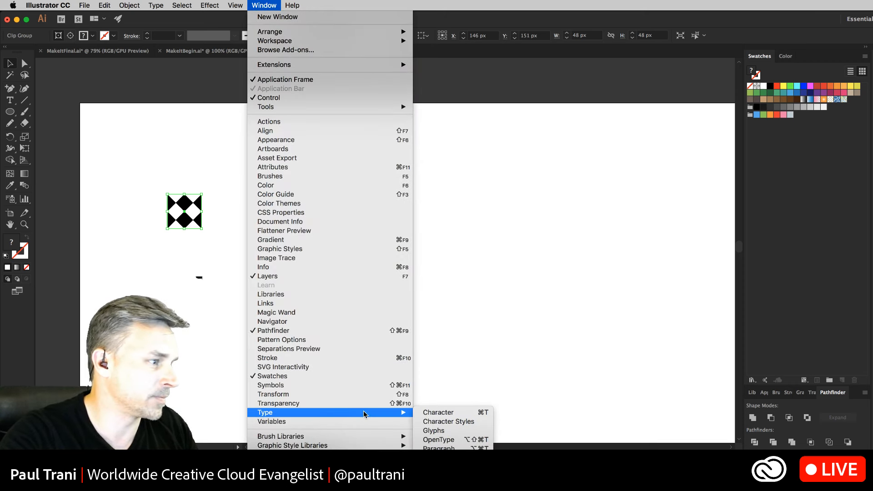
left_click(360, 387)
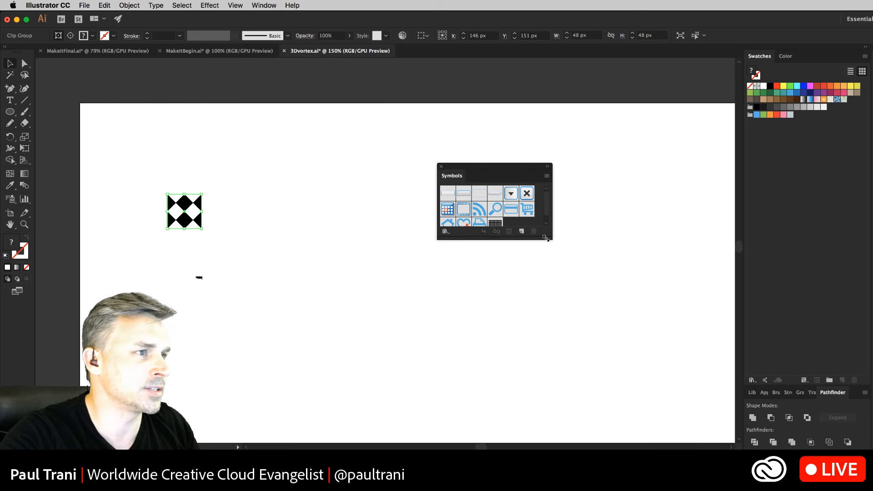
left_click_drag(545, 237, 557, 341)
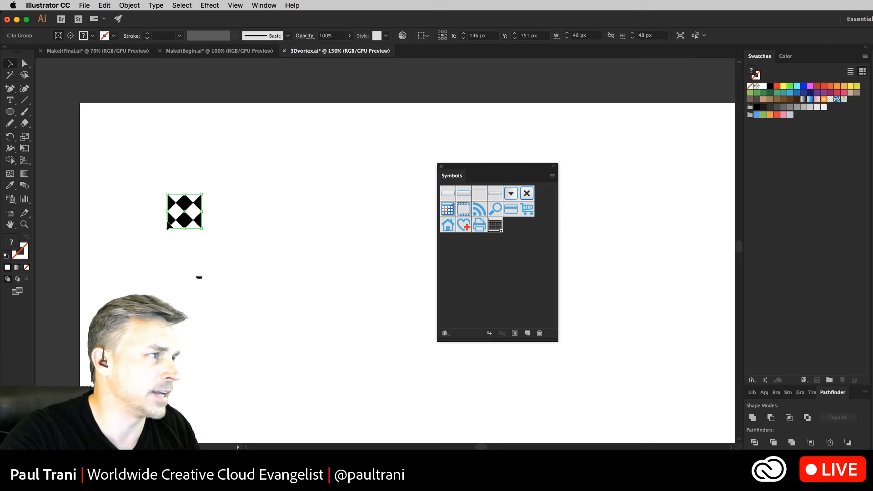
left_click(441, 167)
left_click(423, 187)
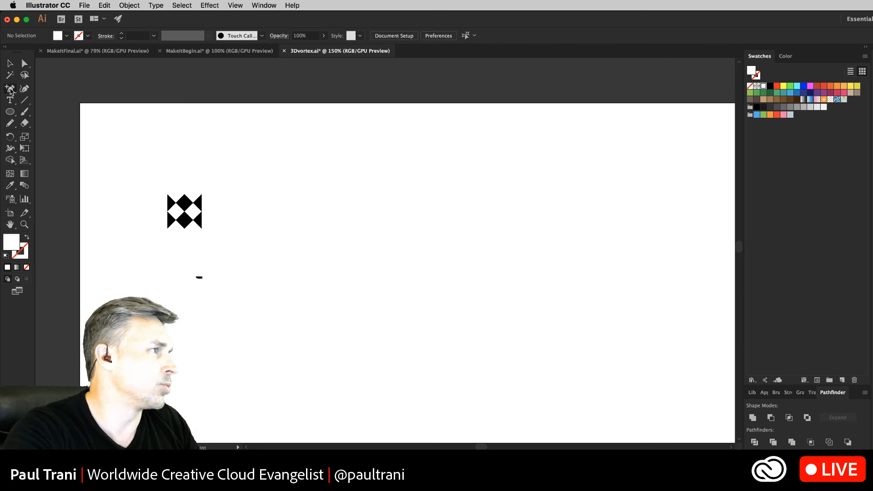
- Draw an open L-shaped curve with the Pen tool, about 386 px wide and 306 px high, beside the checker pattern
left_click_drag(19, 91, 50, 88)
left_click(396, 154)
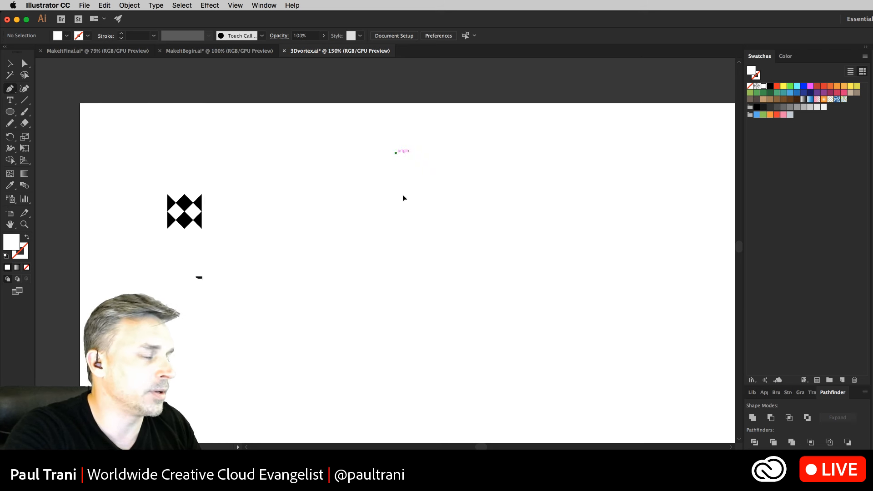
left_click_drag(459, 354, 523, 373)
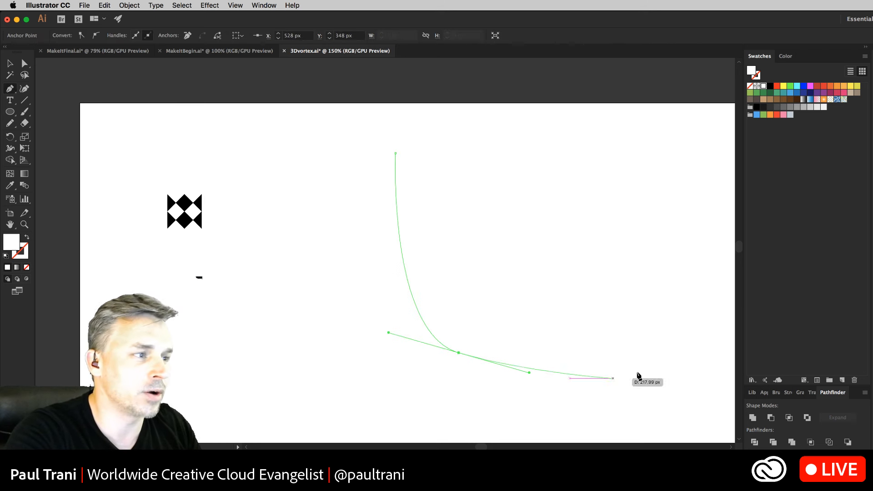
left_click(673, 373)
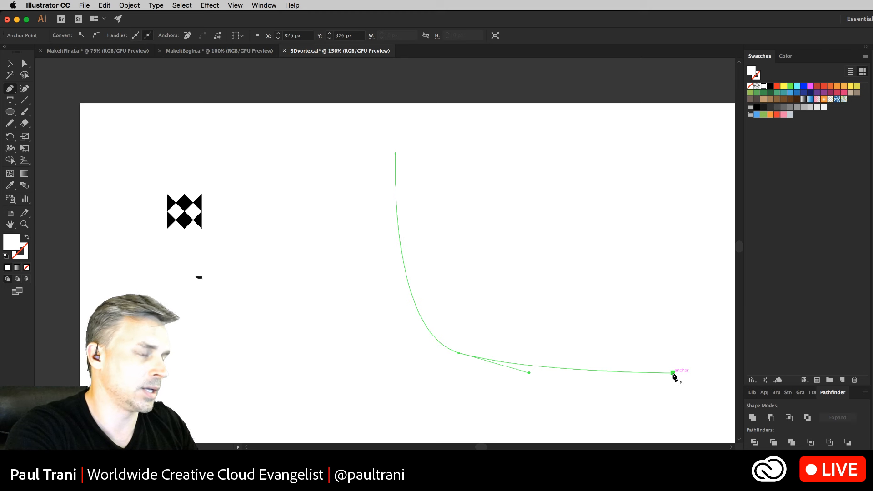
left_click(381, 381)
key("super+z")
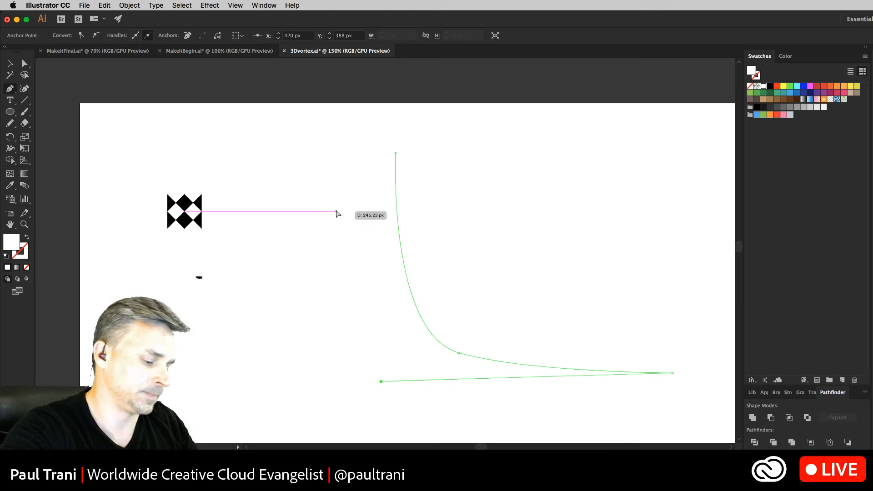
- Give the curve the default black stroke with no fill and move it slightly closer to the checker pattern
left_click(10, 66)
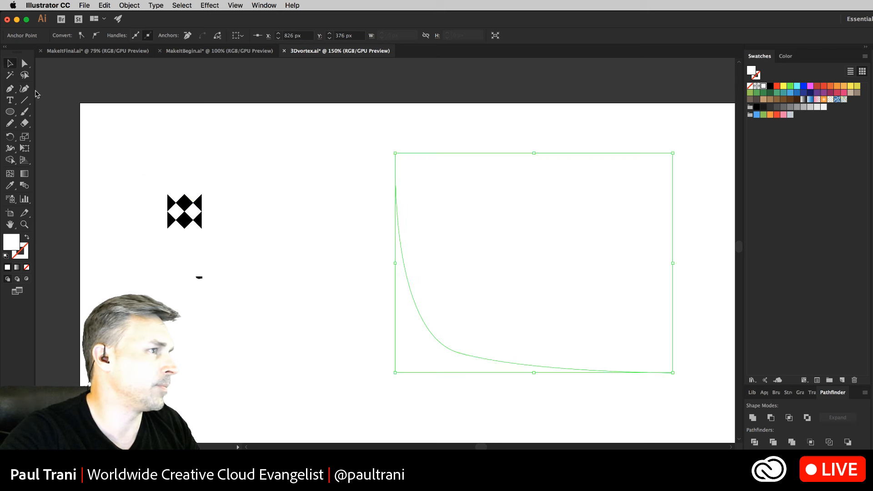
left_click(6, 255)
left_click(26, 267)
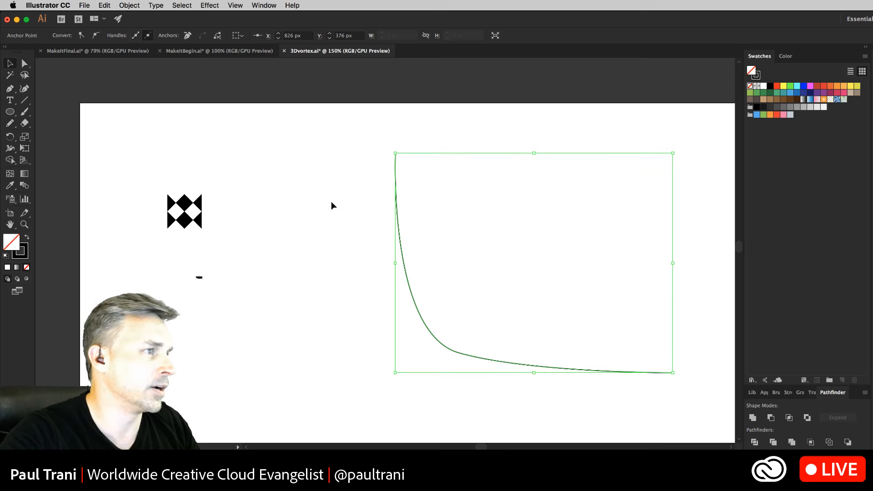
left_click(332, 202)
left_click_drag(396, 209, 329, 206)
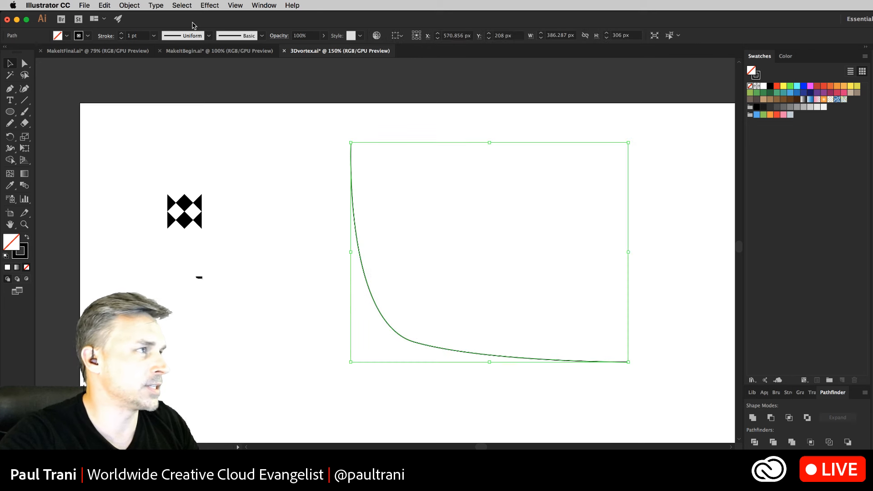
- Apply a 3D Revolve effect to the curve with the preview on, revolving it from the Right Edge
left_click(201, 5)
mouse_move(228, 68)
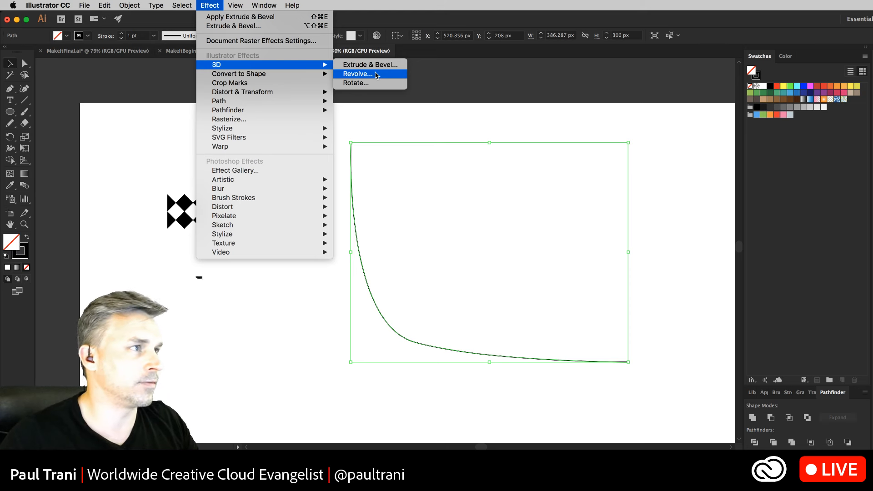
left_click(358, 74)
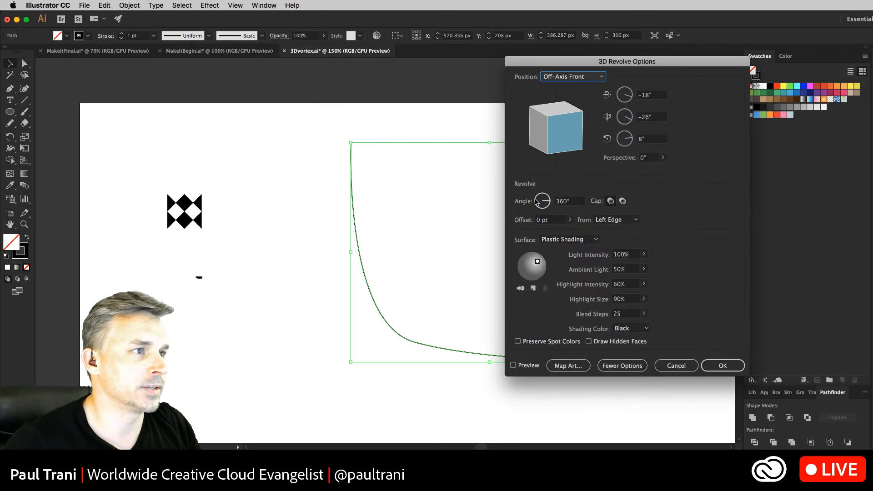
left_click_drag(562, 63, 690, 79)
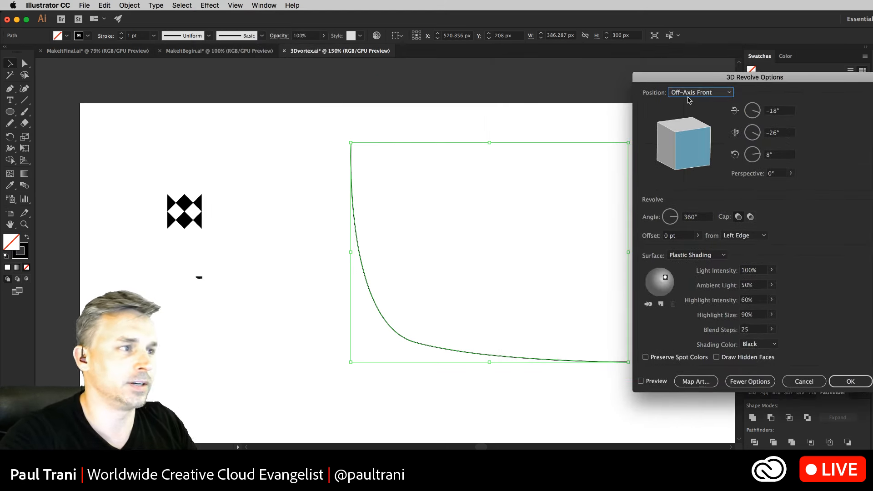
left_click(641, 381)
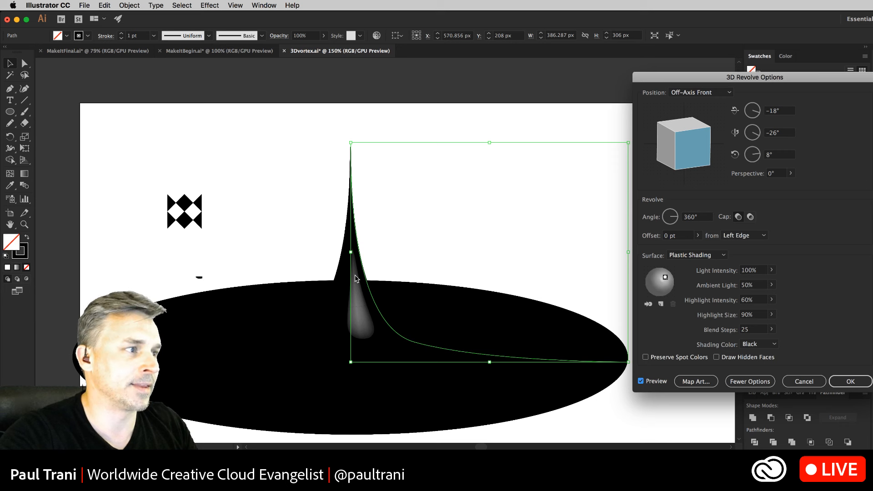
left_click(746, 235)
left_click(745, 257)
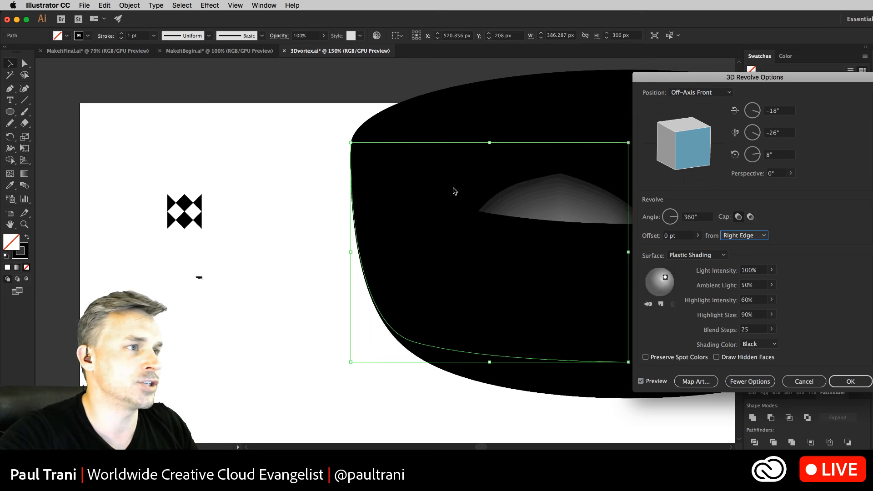
- Rotate the revolved shape to about -73°, -11° and 42°, and shift its light toward the upper left of the sphere
left_click_drag(677, 136, 684, 173)
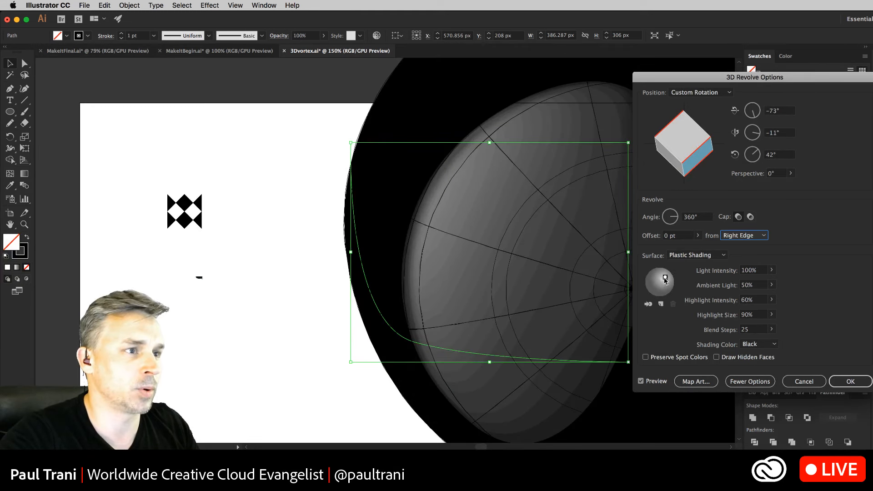
left_click_drag(665, 280, 660, 278)
left_click_drag(667, 79, 725, 84)
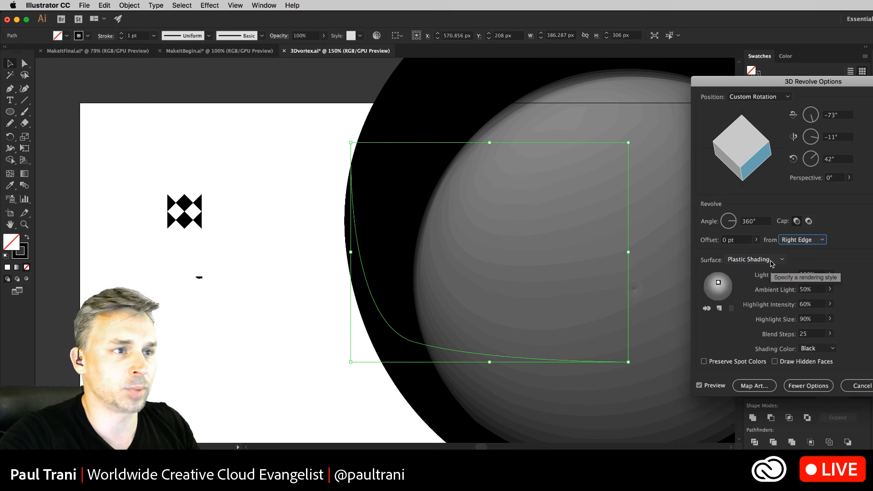
left_click_drag(715, 284, 713, 279)
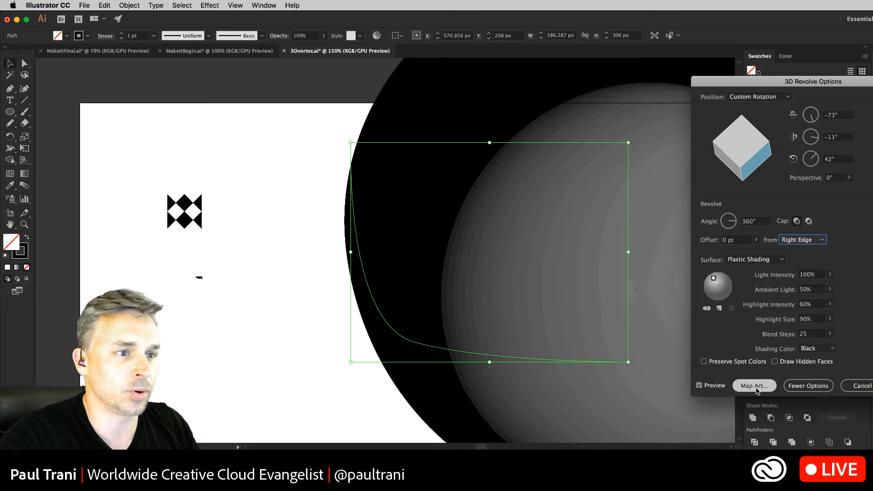
- Map the cheker symbol onto surface 1 of the revolved shape, stretch it across the surface's full width, and accept the mapping
left_click(755, 385)
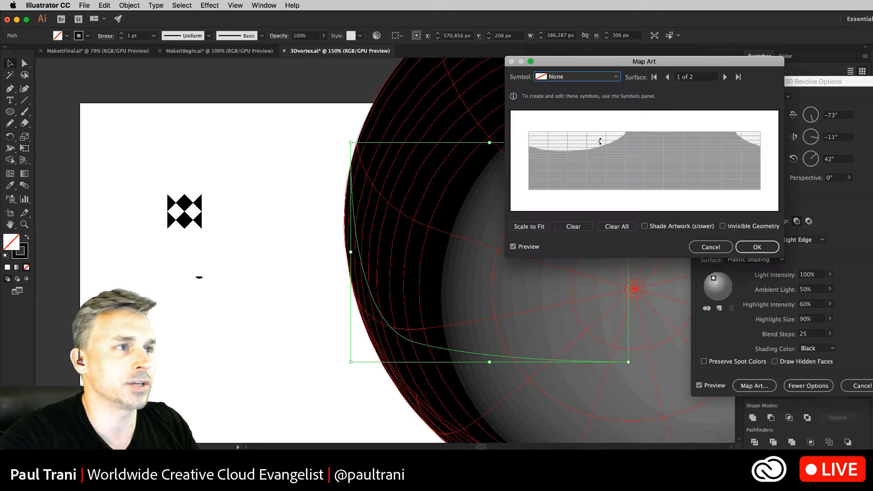
left_click_drag(614, 60, 729, 74)
left_click(718, 90)
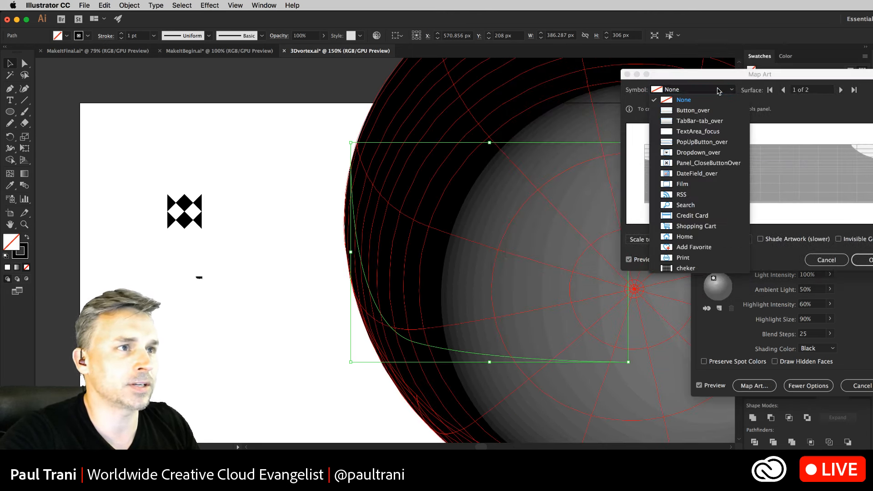
left_click(673, 269)
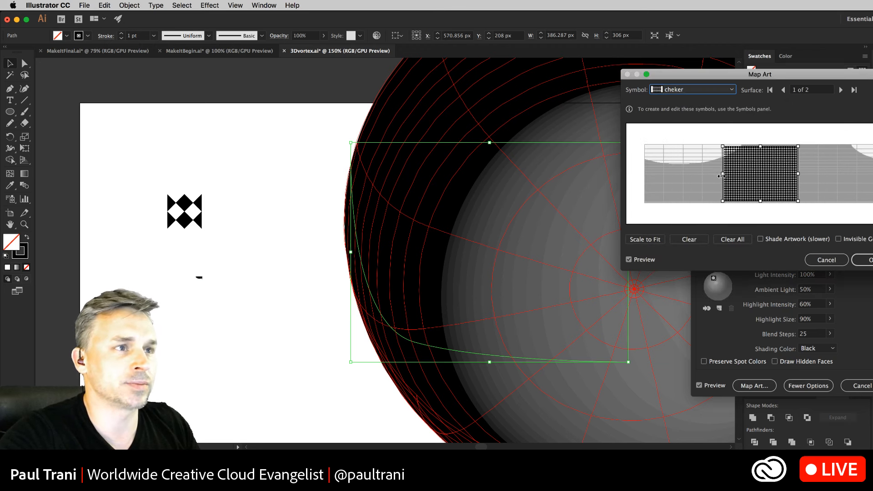
left_click_drag(720, 176, 640, 172)
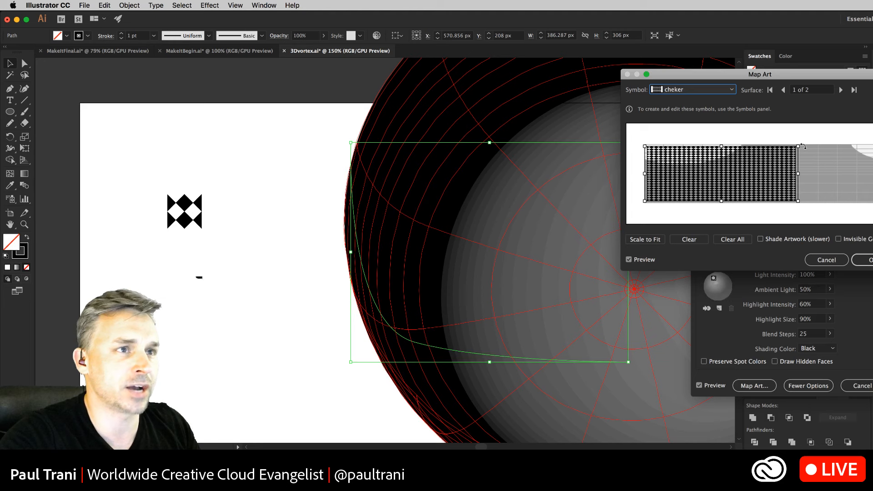
left_click_drag(798, 147, 872, 145)
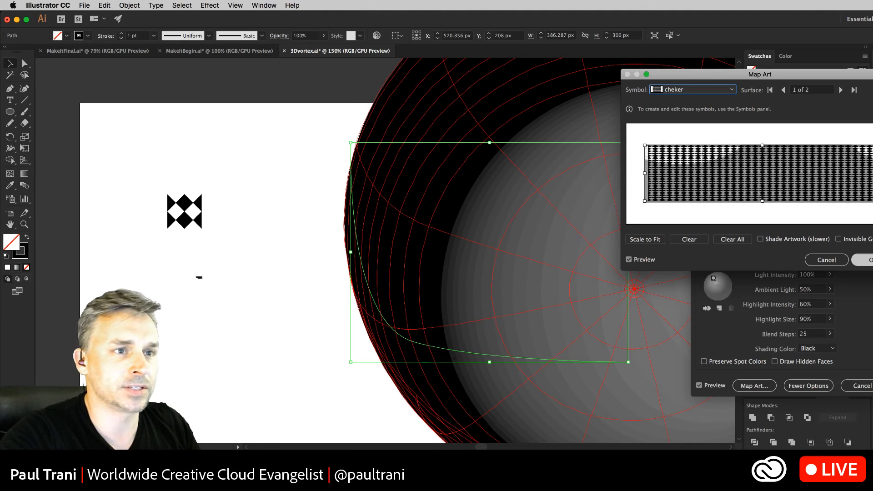
key("Return")
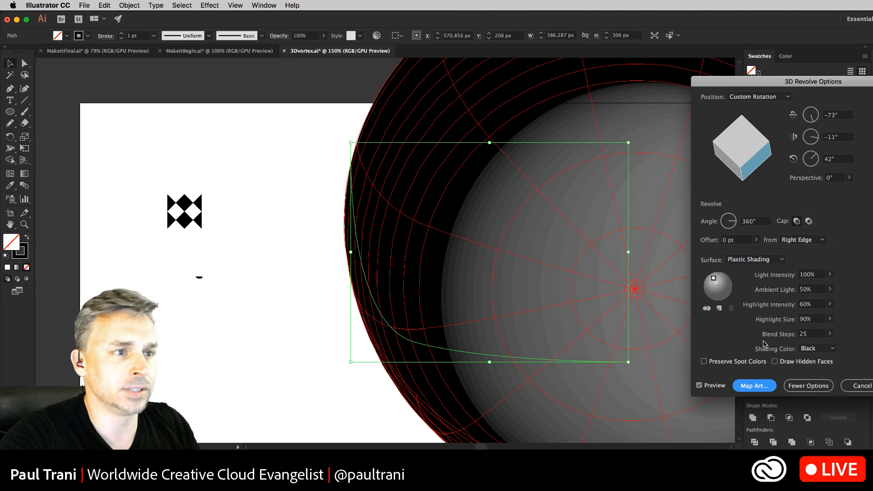
- Map the cheker symbol onto surface 2 of the revolved shape
left_click(746, 391)
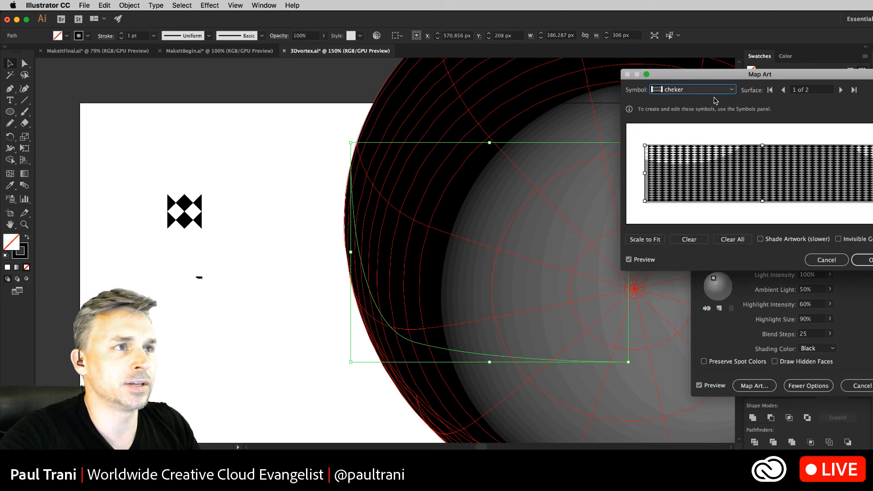
left_click(715, 93)
left_click(733, 91)
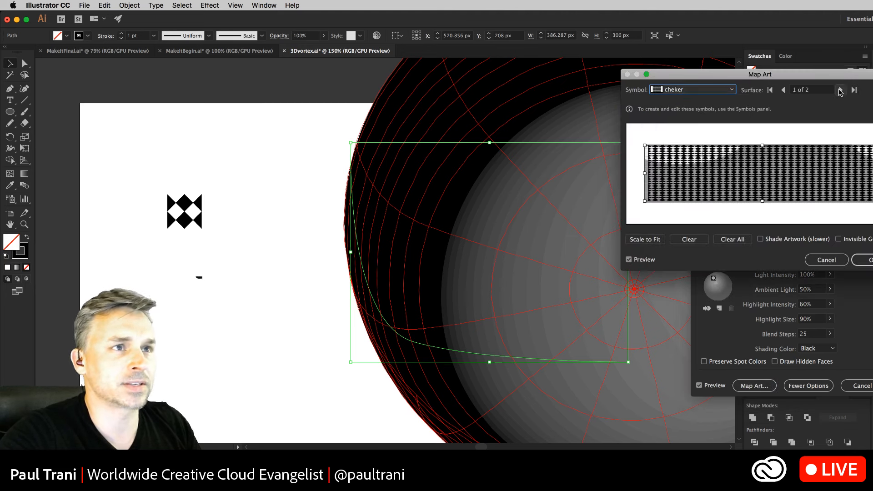
left_click(841, 90)
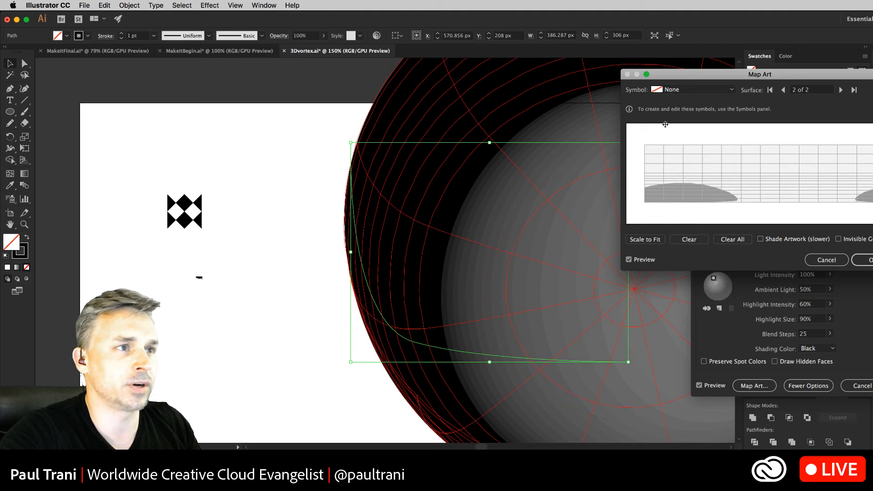
left_click(657, 89)
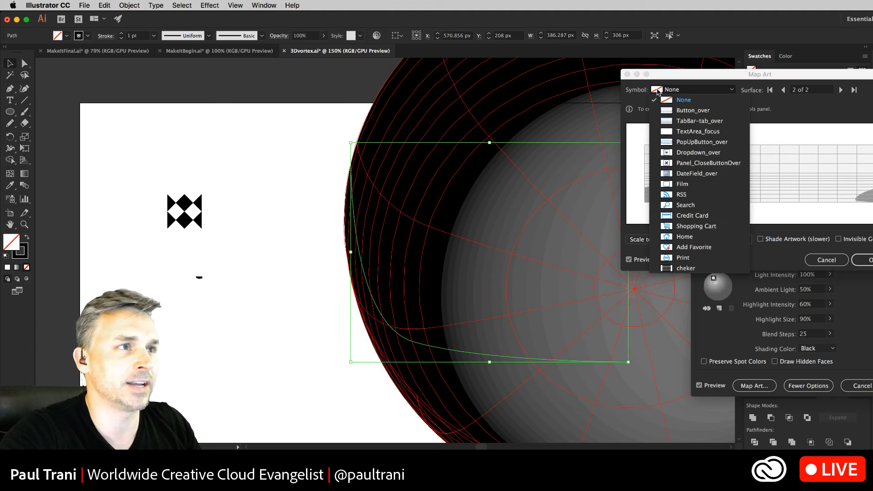
left_click(666, 267)
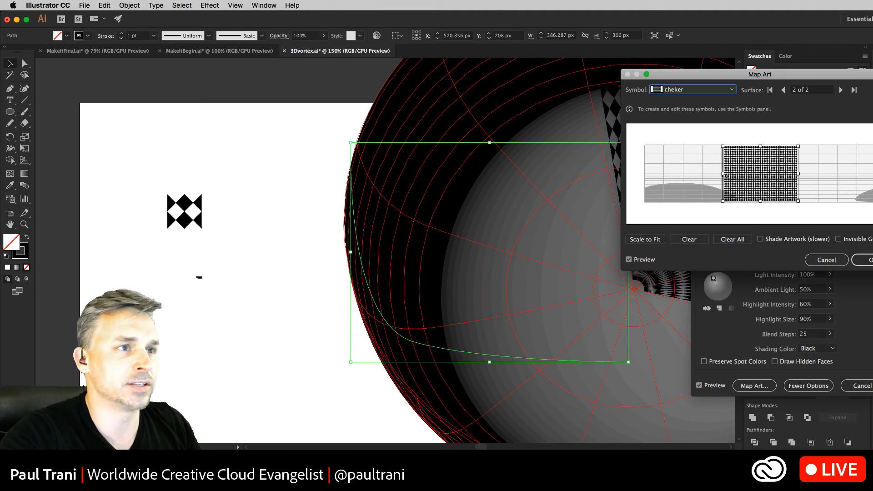
- Stretch the mapped cheker art across the full width and height of surface 2, slightly past its edges, and accept the mapping
left_click_drag(724, 174, 643, 173)
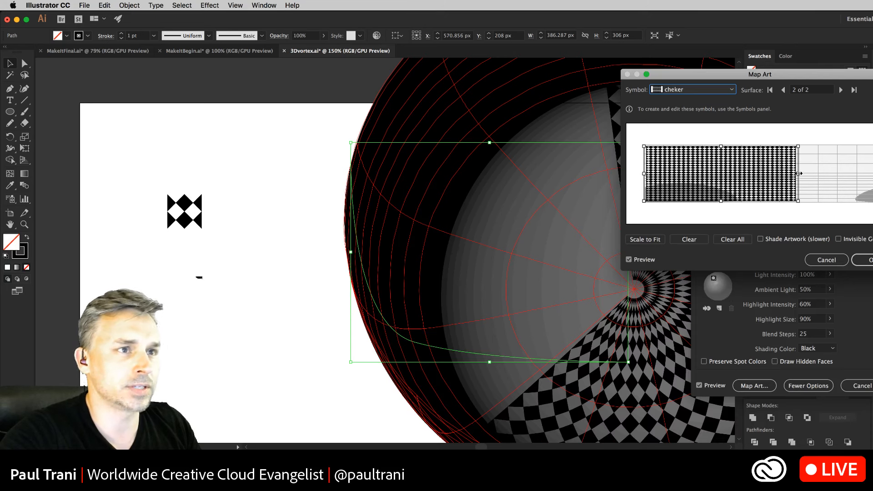
left_click_drag(799, 173, 872, 173)
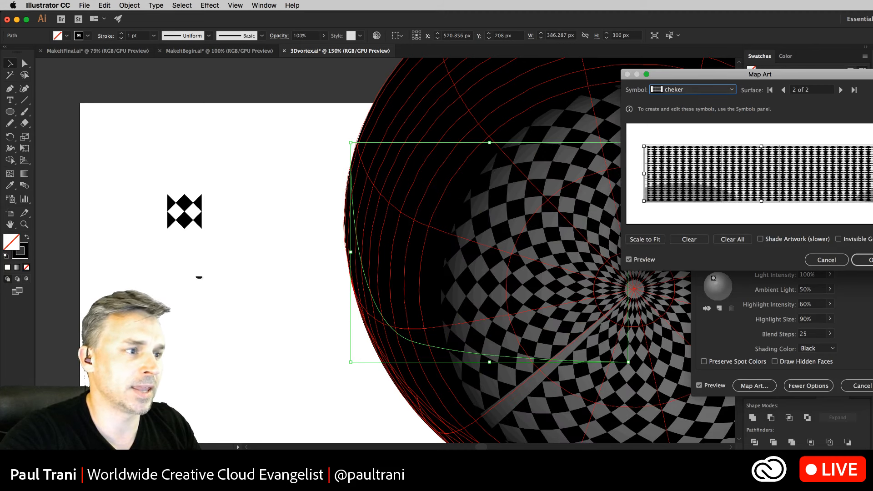
left_click_drag(643, 173, 639, 174)
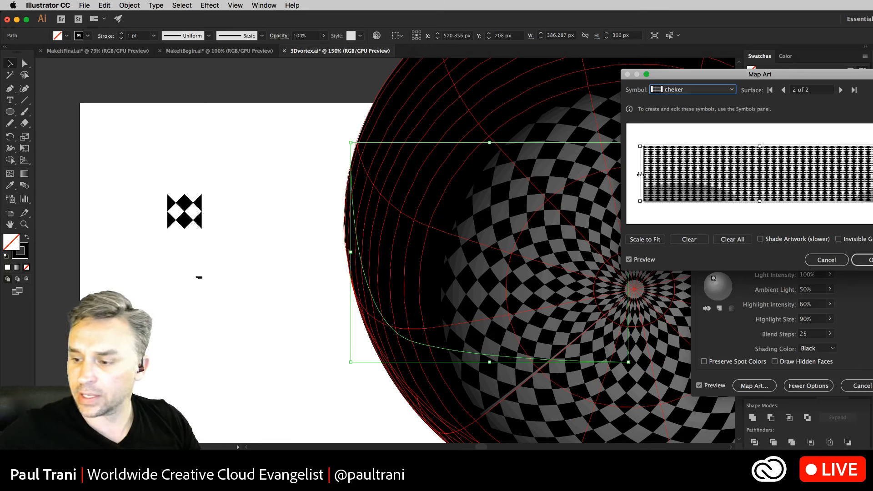
left_click_drag(639, 174, 638, 173)
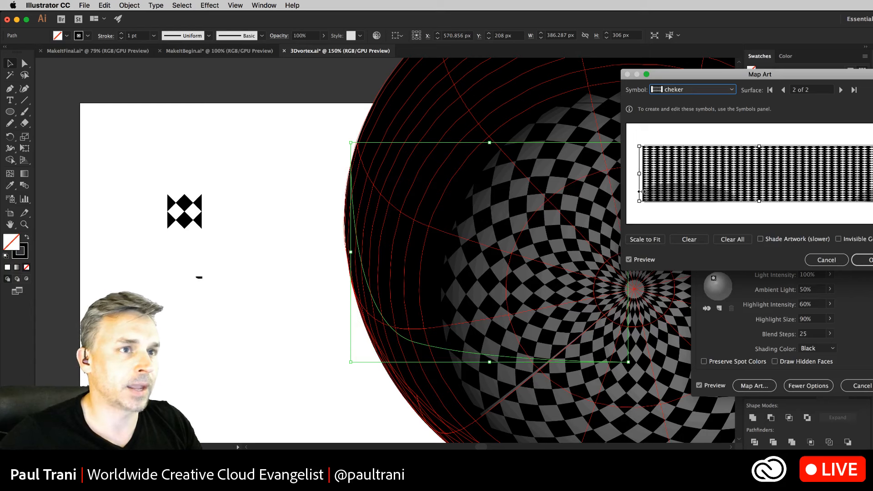
left_click_drag(759, 201, 759, 203)
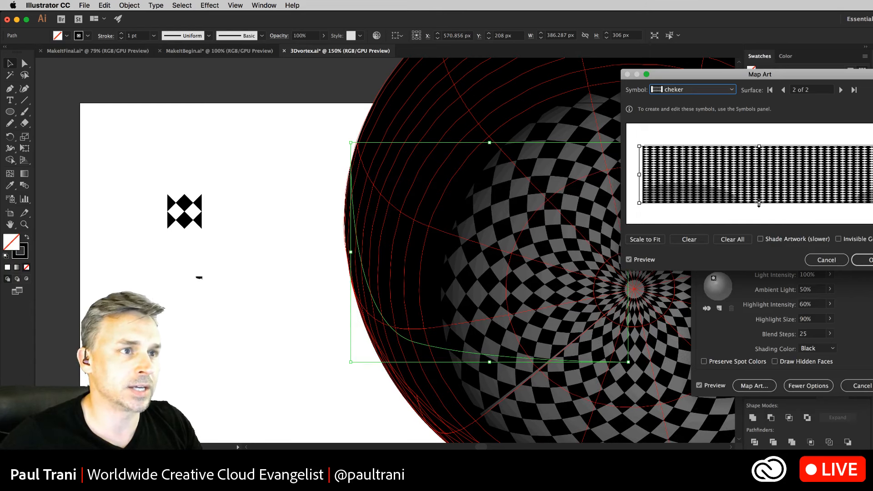
left_click(863, 260)
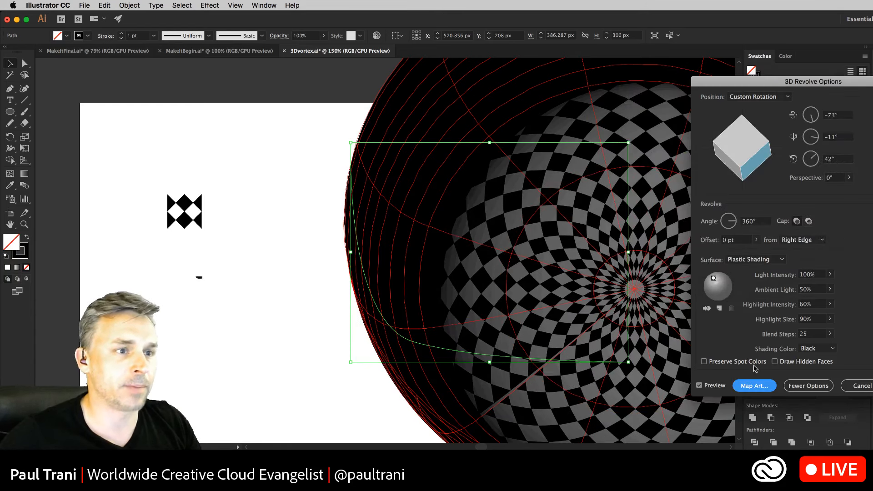
- Shift the light nearer the sphere's center, set the ambient light to 78%, adjust the highlight size, and apply the revolve effect
left_click_drag(713, 280, 717, 283)
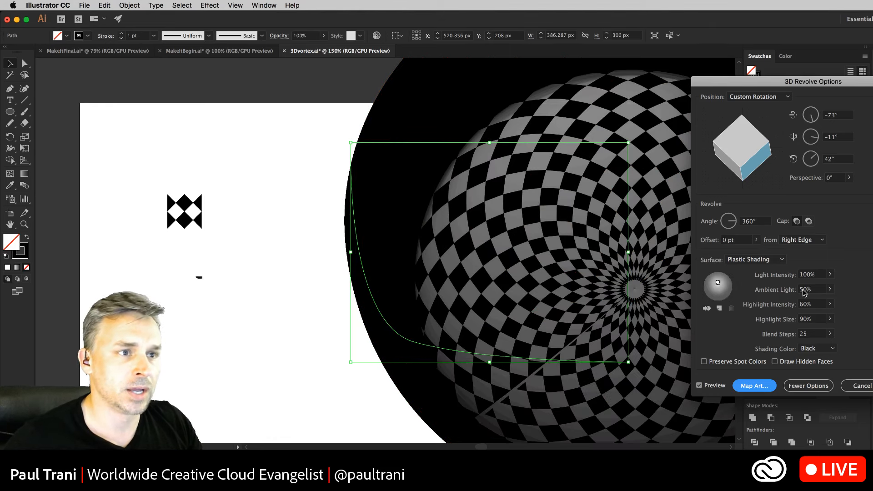
left_click(831, 289)
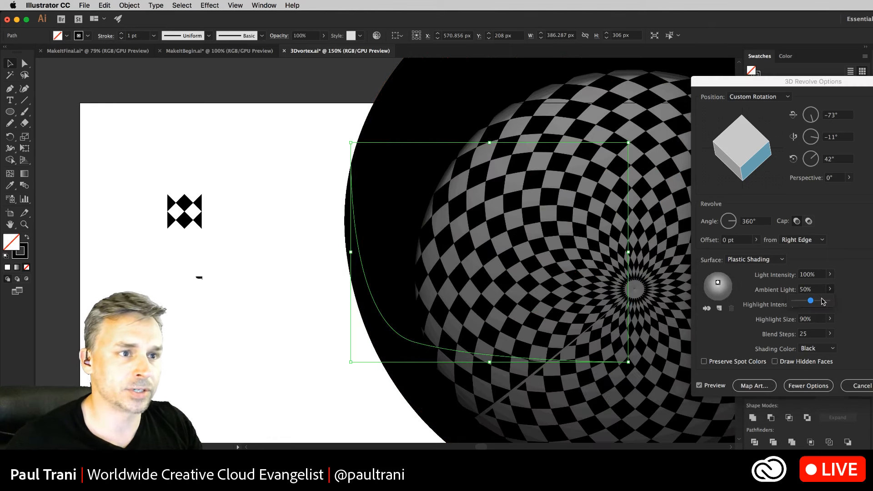
left_click_drag(818, 301, 820, 301)
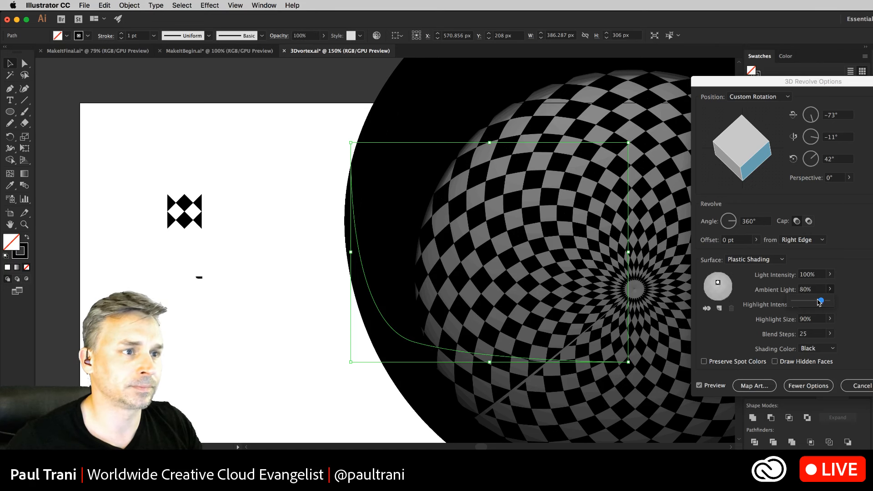
left_click(829, 275)
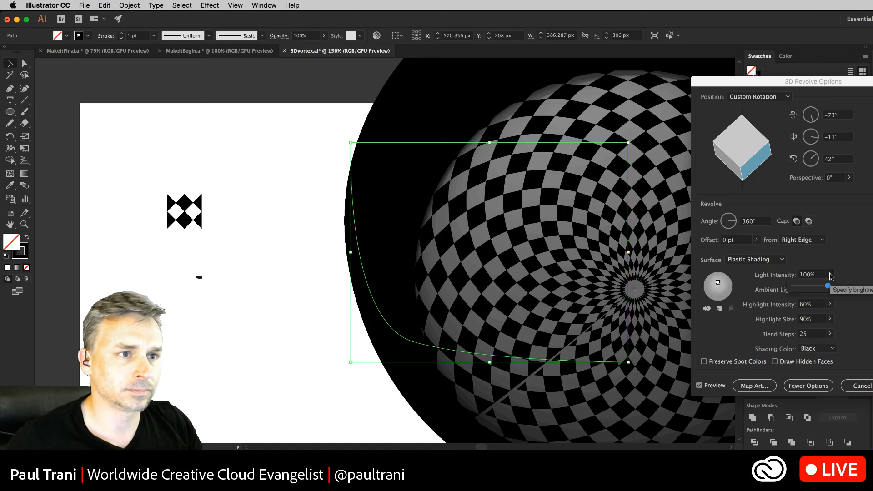
left_click(829, 275)
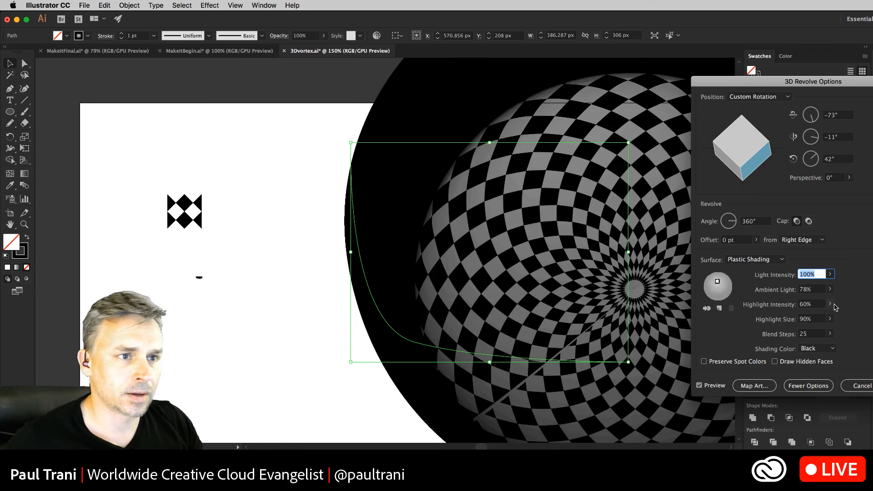
left_click(830, 319)
left_click_drag(814, 317, 825, 316)
key("Return")
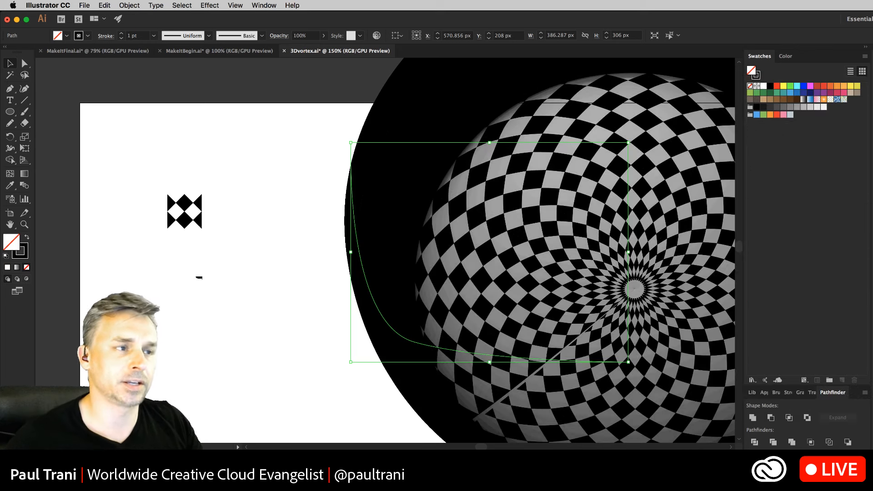
- Move the checkered vortex left over the original checker pattern, to about X 356 px and Y 212 px
left_click(257, 154)
left_click_drag(598, 279, 394, 267)
left_click_drag(359, 242, 408, 258)
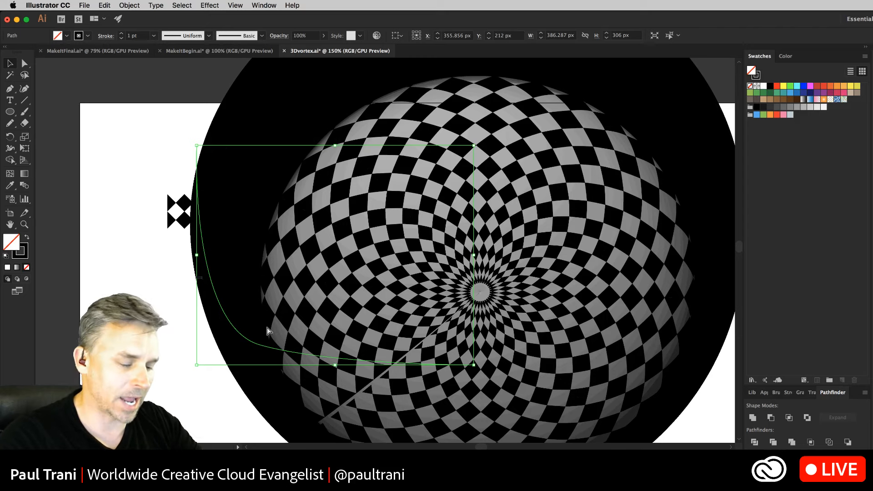
- Examine the vortex's center and the seam in its checker pattern up close
key("super+plus")
left_click_drag(462, 280, 330, 266)
key("super+plus")
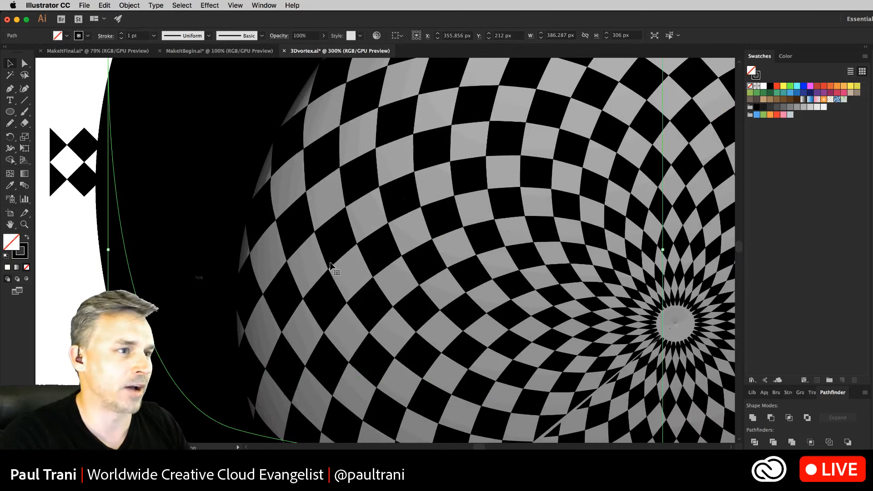
left_click_drag(541, 255, 318, 206)
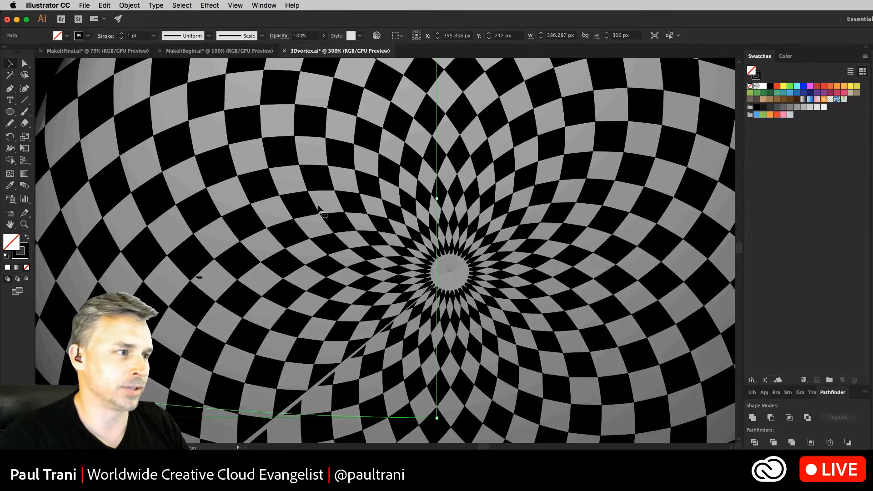
key("super+plus")
left_click_drag(612, 257, 314, 130)
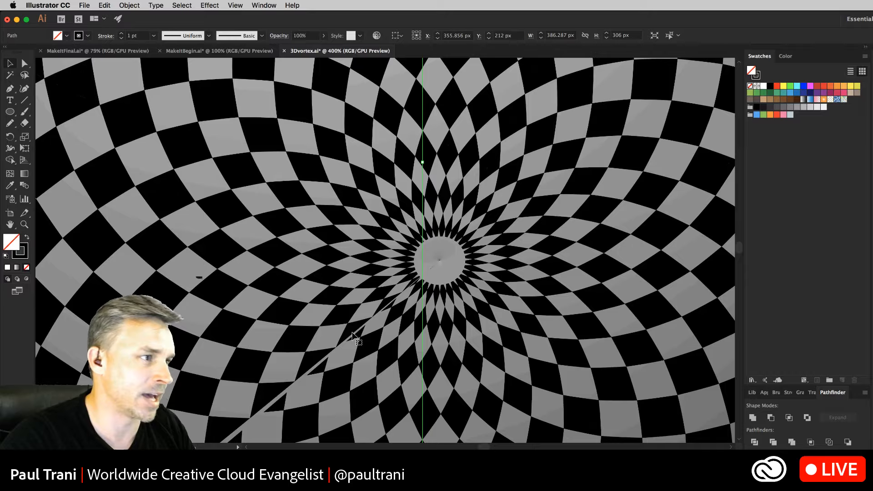
key("super+1")
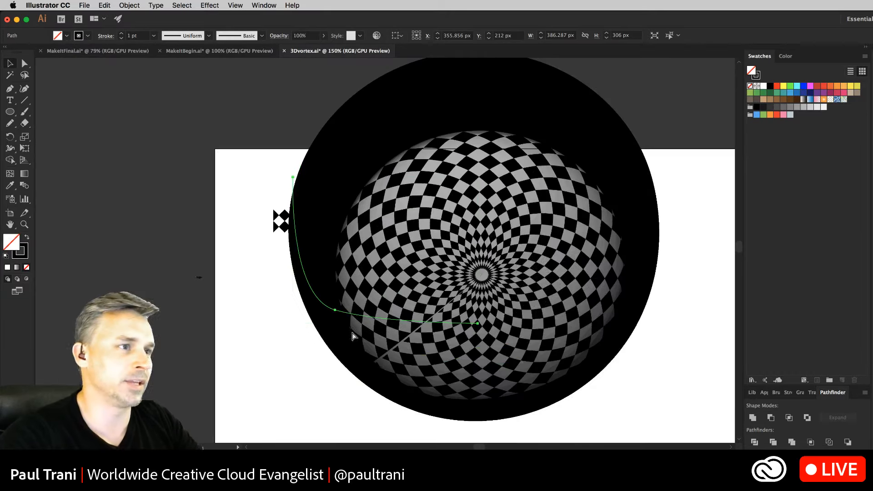
- Move the vortex clear of the checker pattern, to about X 521 px and Y 287 px, and change its stroke to white
left_click_drag(372, 341, 377, 365)
left_click_drag(408, 222, 488, 257)
left_click(19, 258)
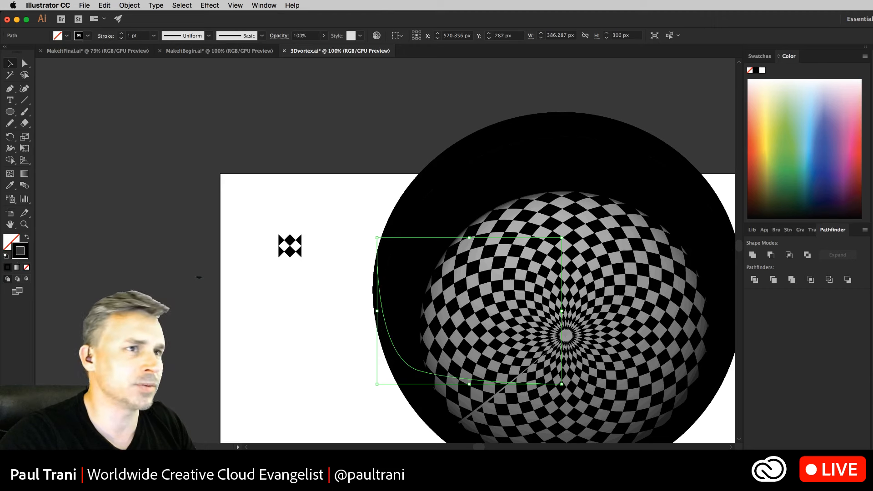
left_click_drag(785, 144, 806, 145)
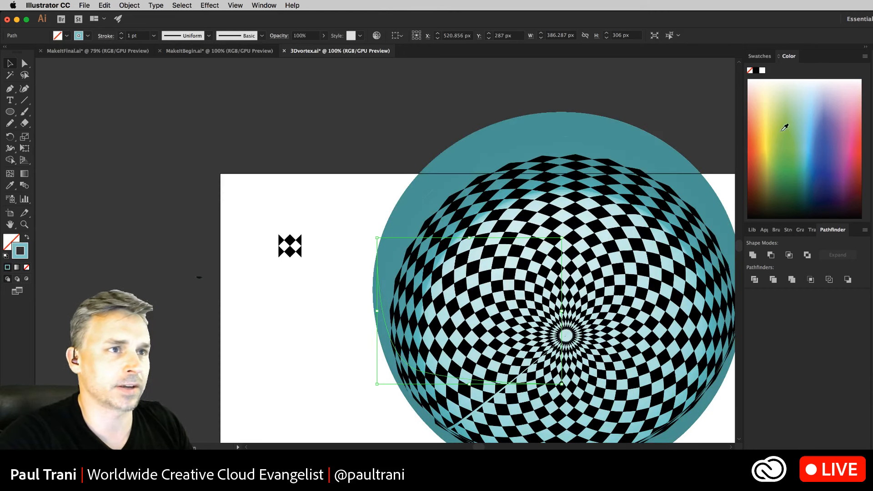
left_click(844, 80)
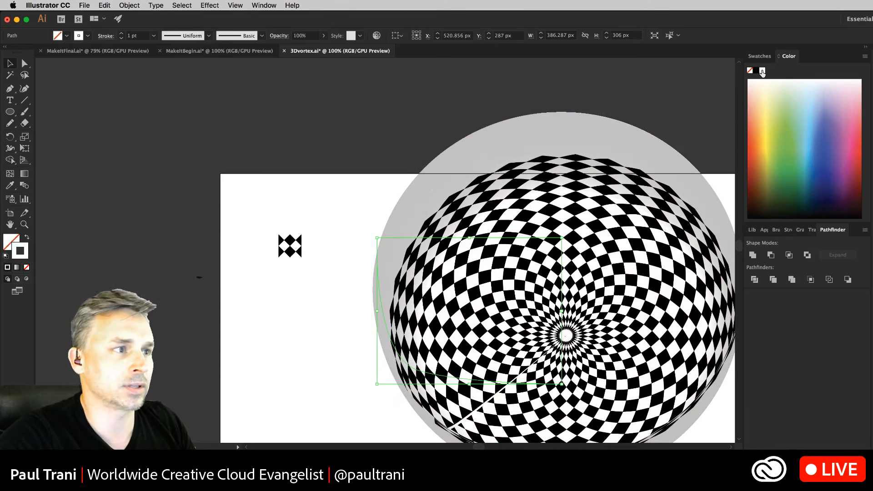
left_click(347, 140)
- Draw a rectangle of about 470 × 360 px over the central part of the vortex
left_click_drag(347, 140, 290, 107)
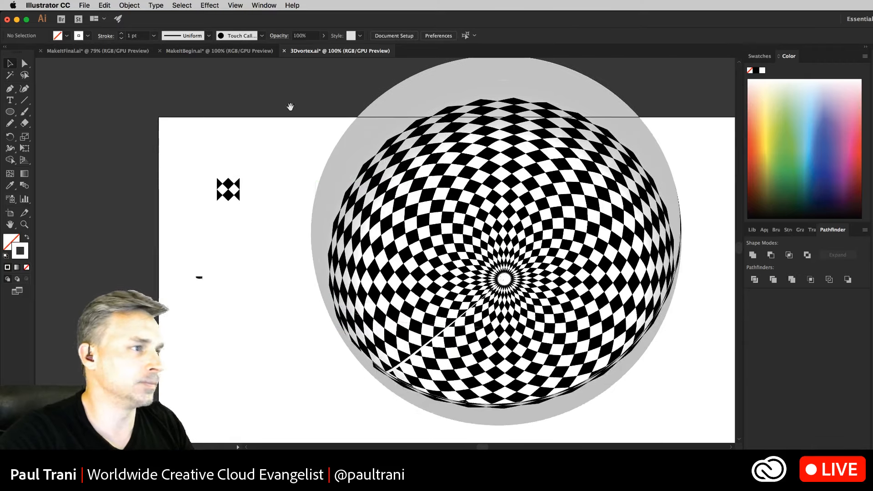
left_click(10, 111)
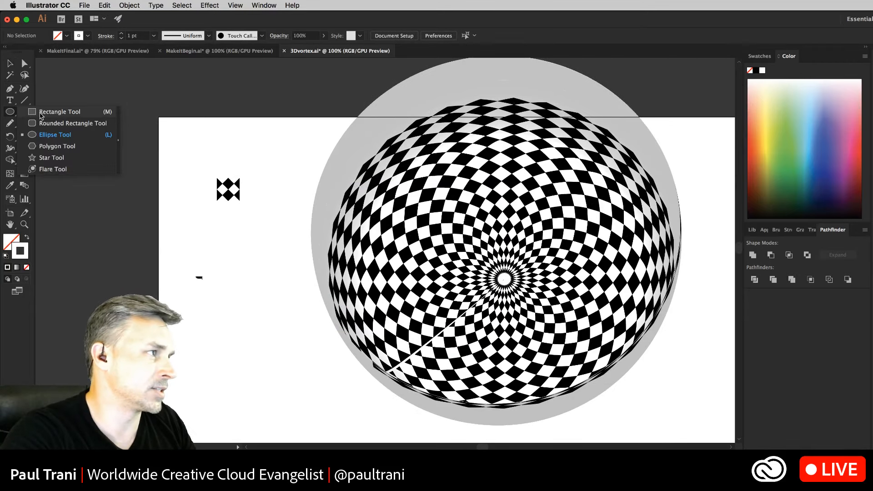
left_click(41, 114)
left_click_drag(384, 172, 606, 345)
left_click(11, 62)
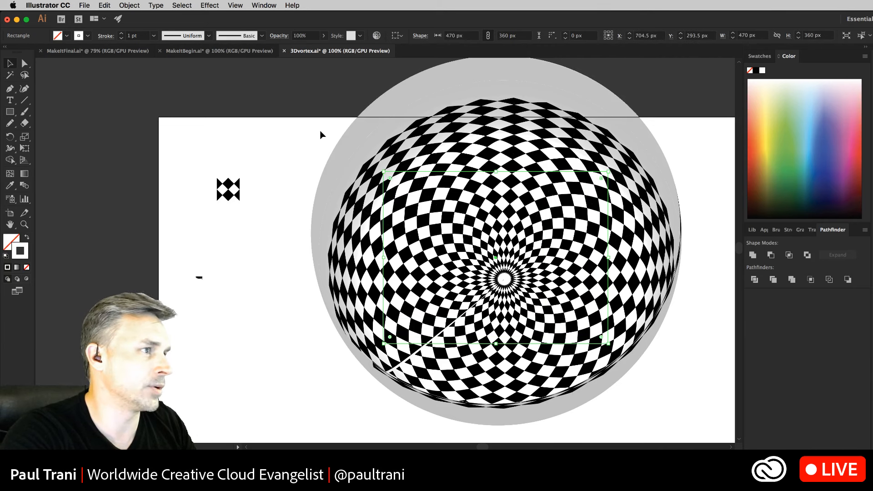
- Select the rectangle together with the vortex and make a clipping mask from them
left_click_drag(321, 132, 495, 272)
right_click(491, 249)
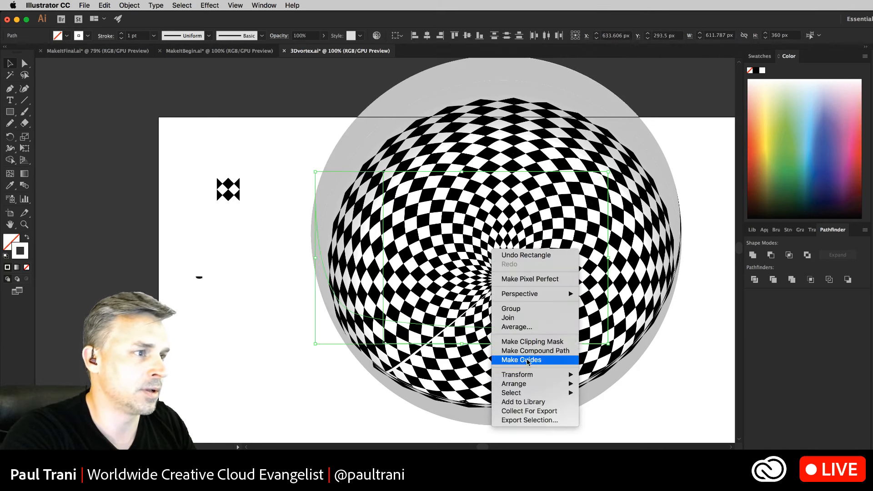
left_click(527, 341)
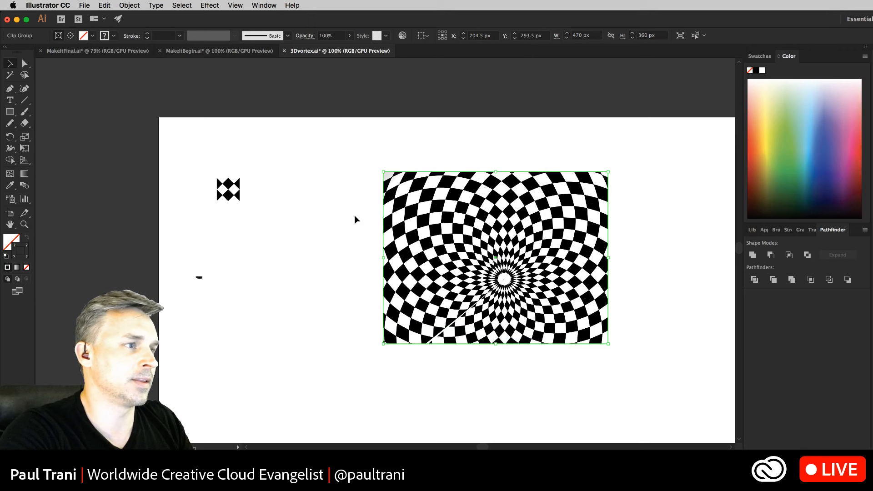
- Delete the leftover checker pattern and enlarge the clipped vortex proportionally to about 588 × 450 px
left_click_drag(201, 159, 244, 212)
key("Delete")
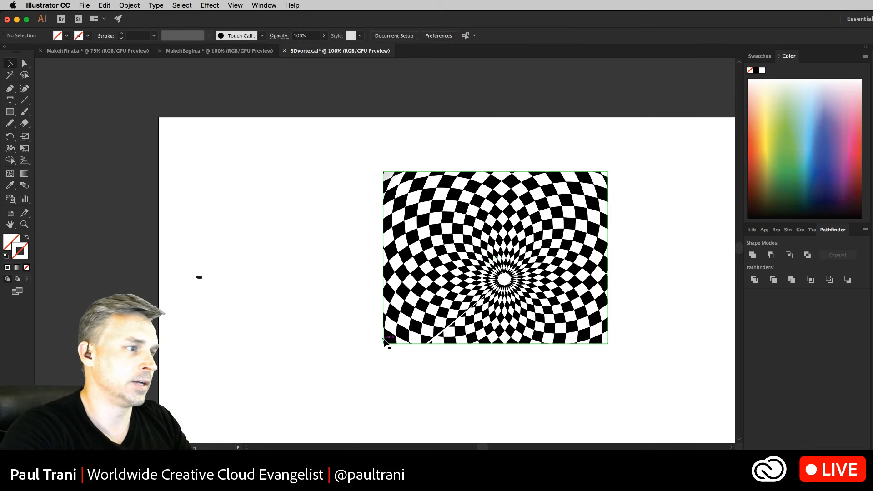
left_click(382, 343)
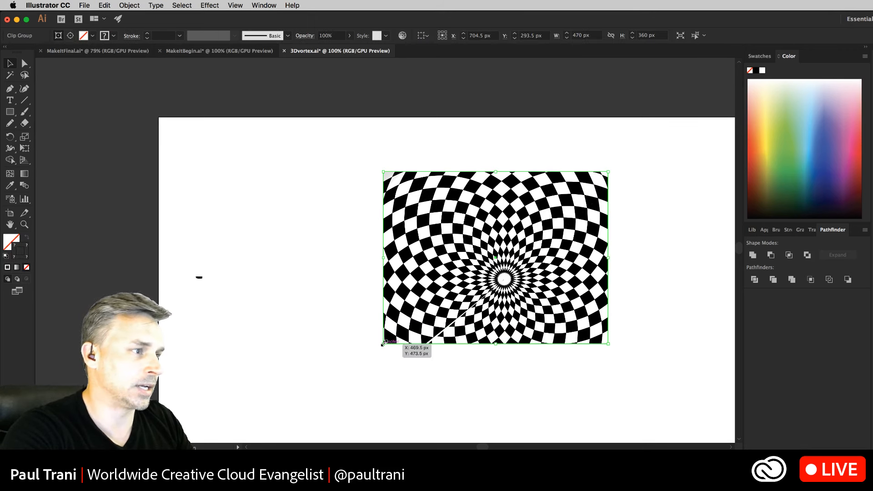
left_click_drag(376, 353, 328, 387)
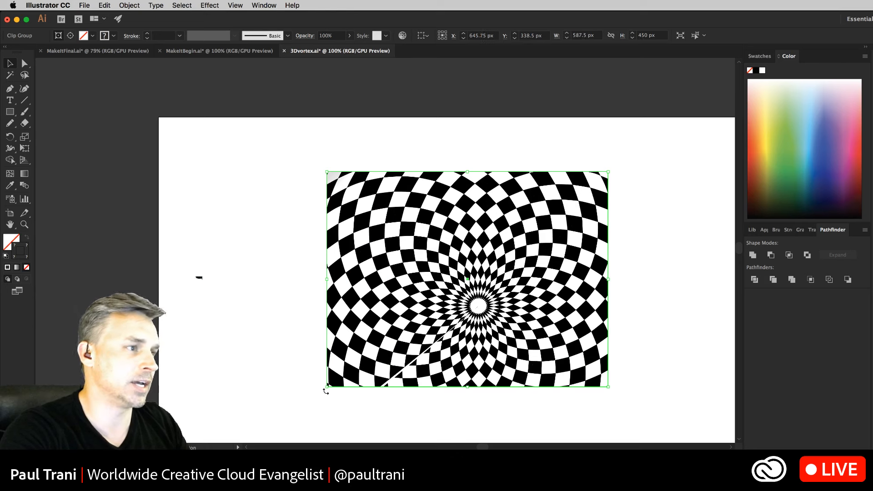
left_click(249, 131)
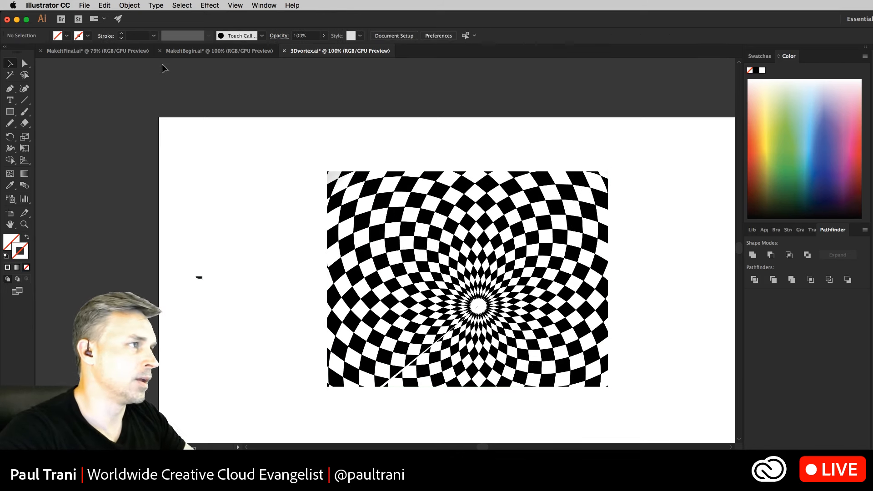
- Bring up the finished poster in MakeItFinal.ai and view its isometric MAKE IT lettering and blocks
left_click(178, 53)
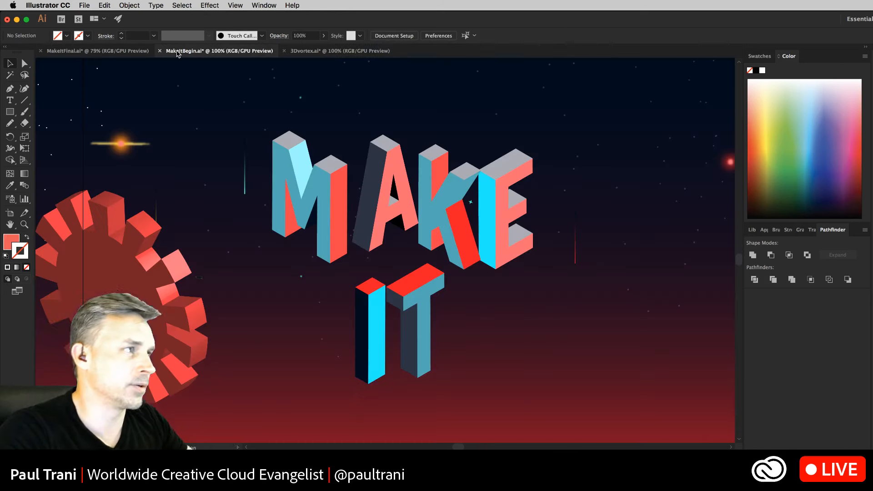
left_click(101, 50)
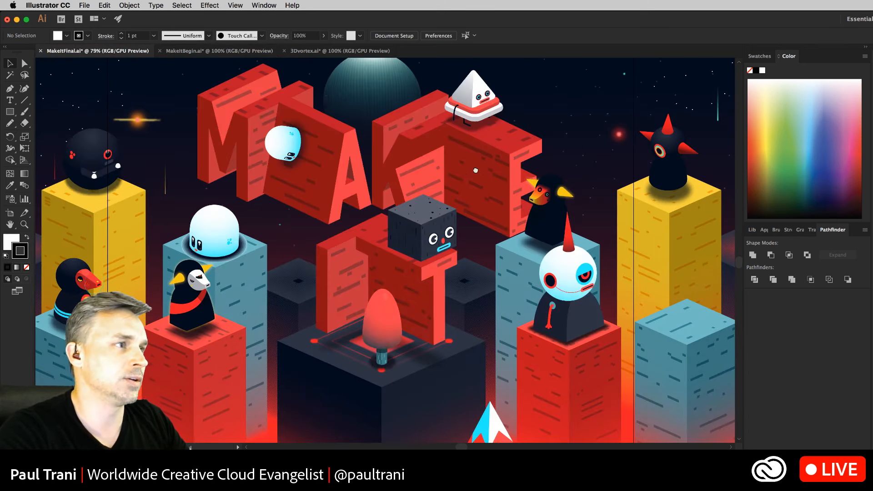
left_click_drag(475, 169, 491, 180)
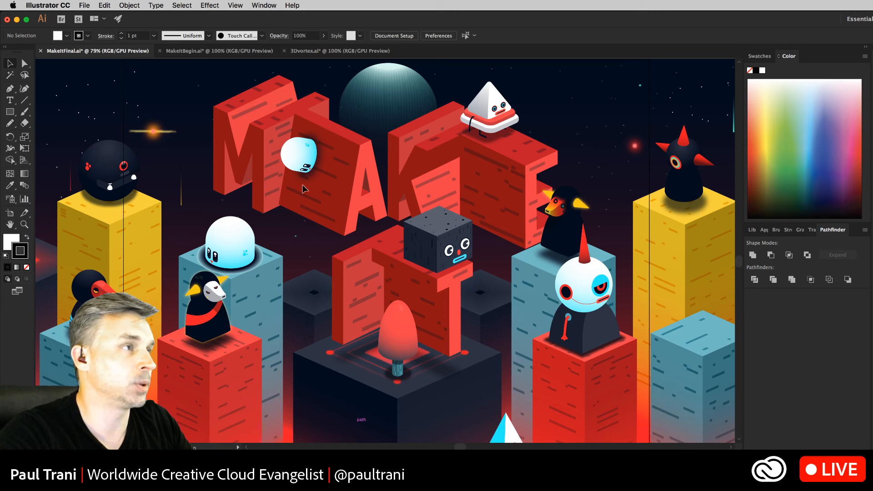
- Create a new landscape Letter document of 792 × 612 pt with one artboard
left_click(87, 5)
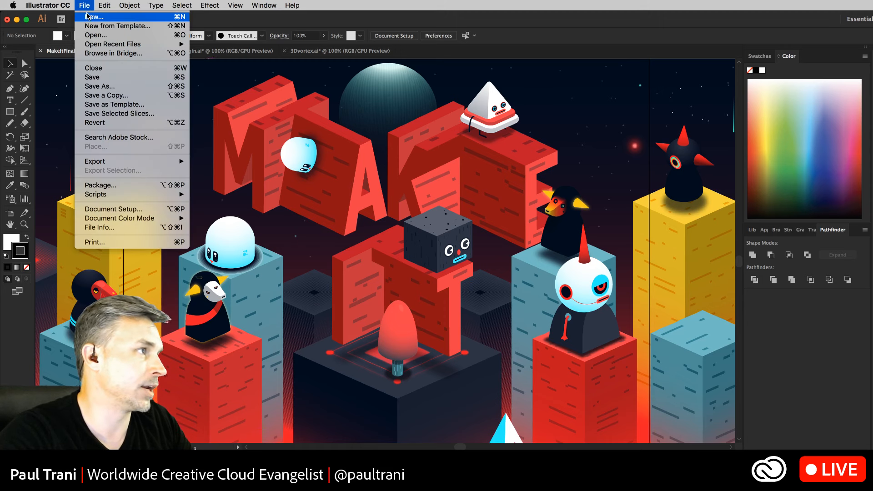
left_click(88, 16)
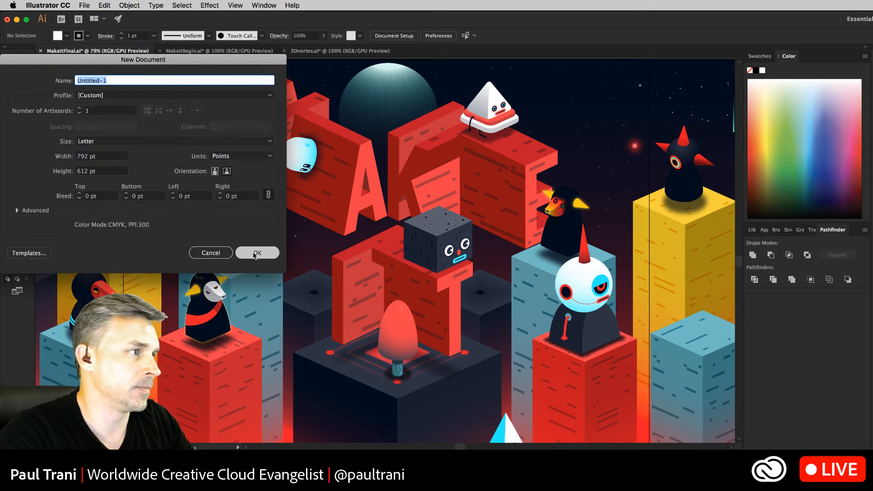
left_click(248, 253)
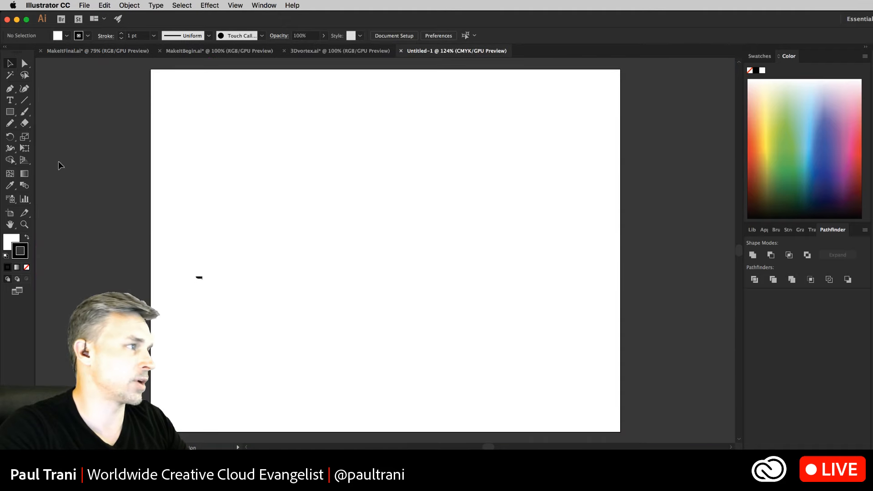
- Add the text MAKE IT to the blank artboard and enlarge it to about 449 × 144 pt
left_click(10, 100)
left_click(269, 224)
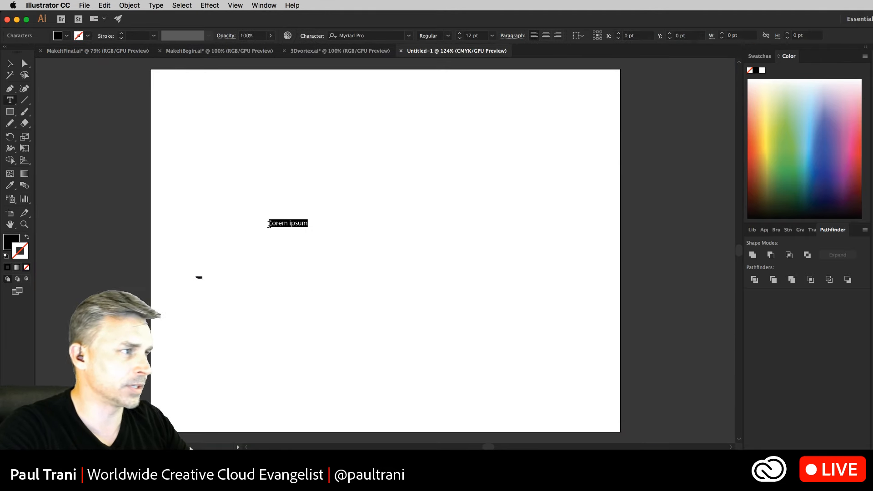
type("MAKE IT")
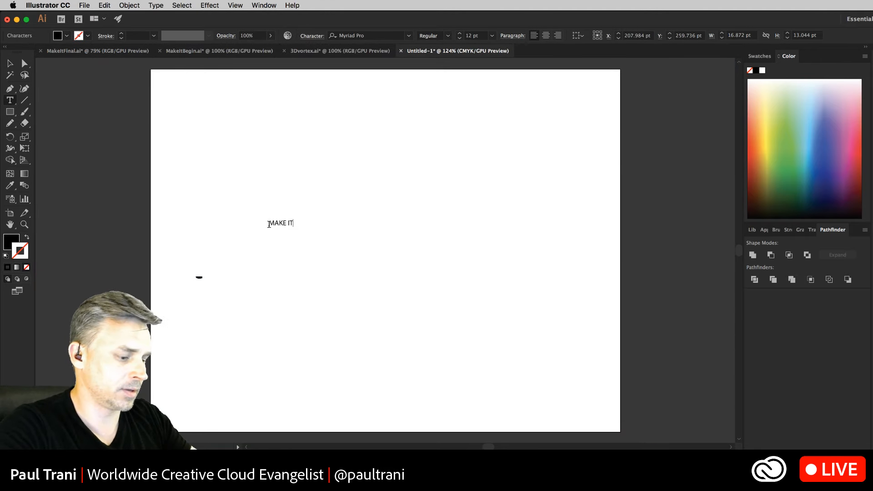
key("super+a")
key("Escape")
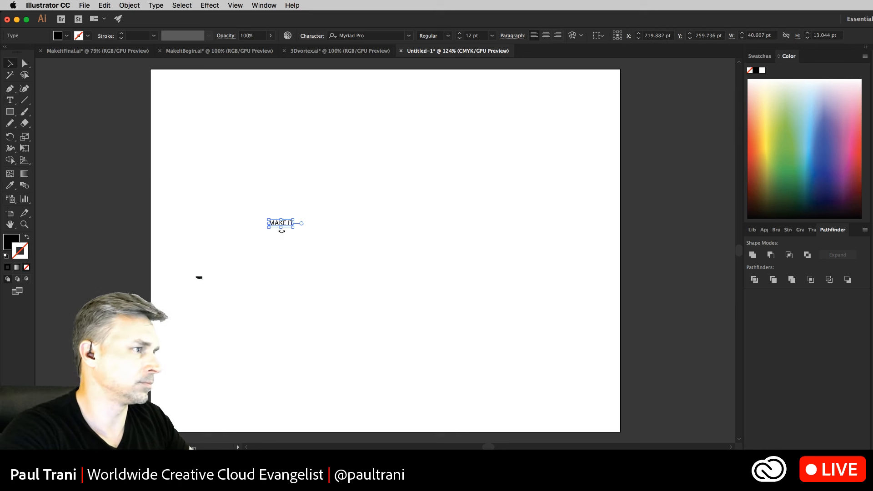
left_click_drag(293, 227, 536, 399)
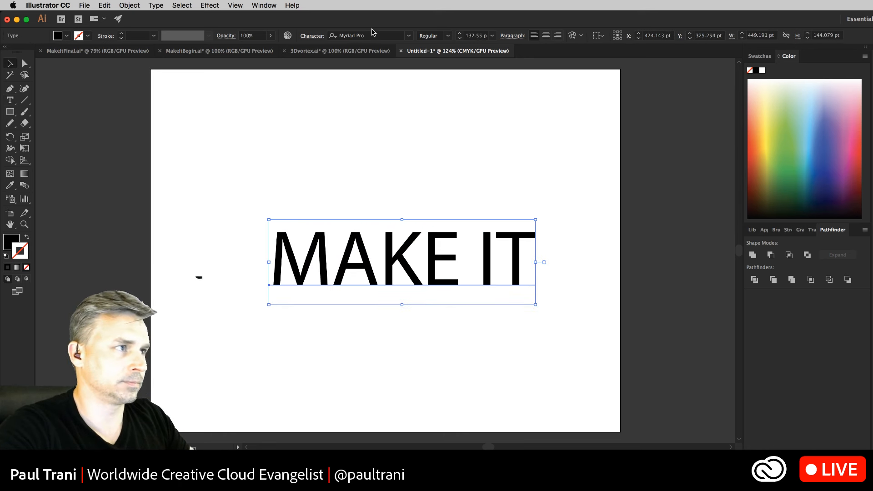
- Set the font of the MAKE IT text to Lust Script Display
left_click(360, 35)
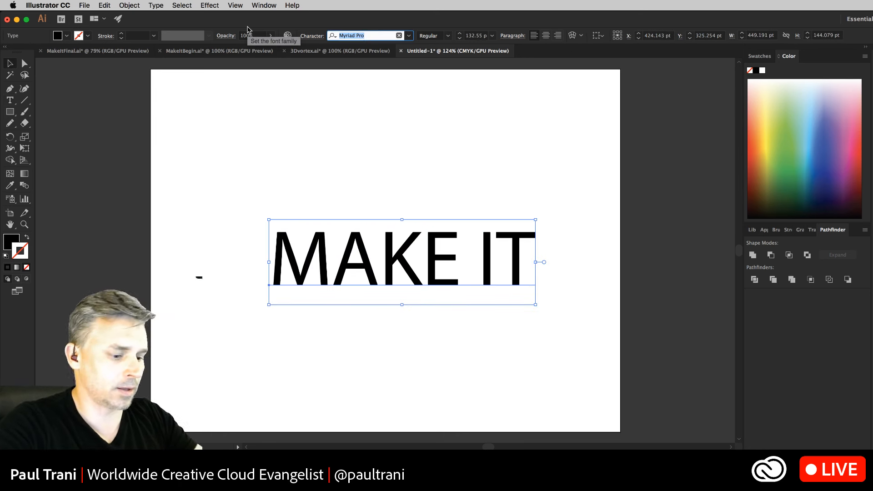
type("LSUT")
key("BackSpace")
key("BackSpace")
key("BackSpace")
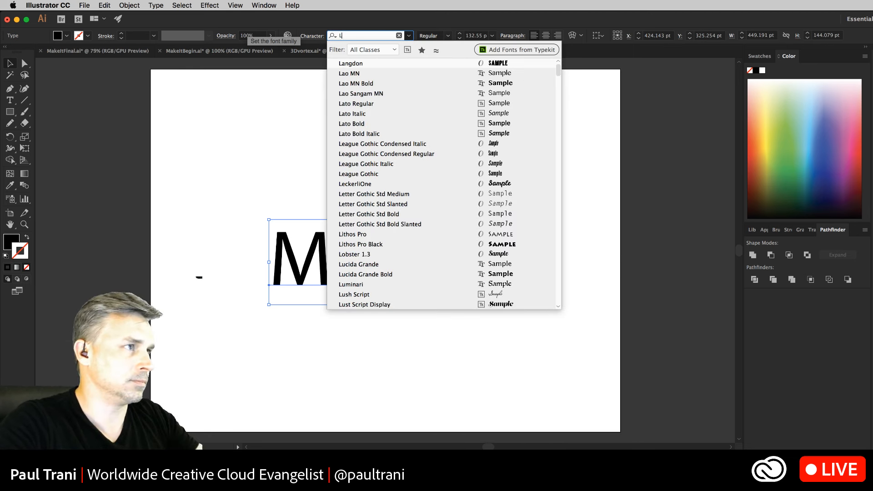
type("UST")
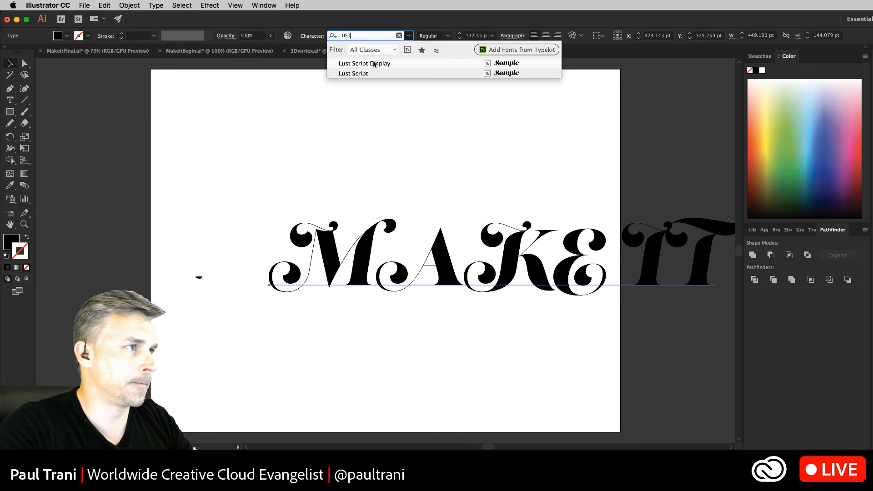
left_click(366, 63)
- Replace the all-caps wording of the text with Make It in mixed case
key("t")
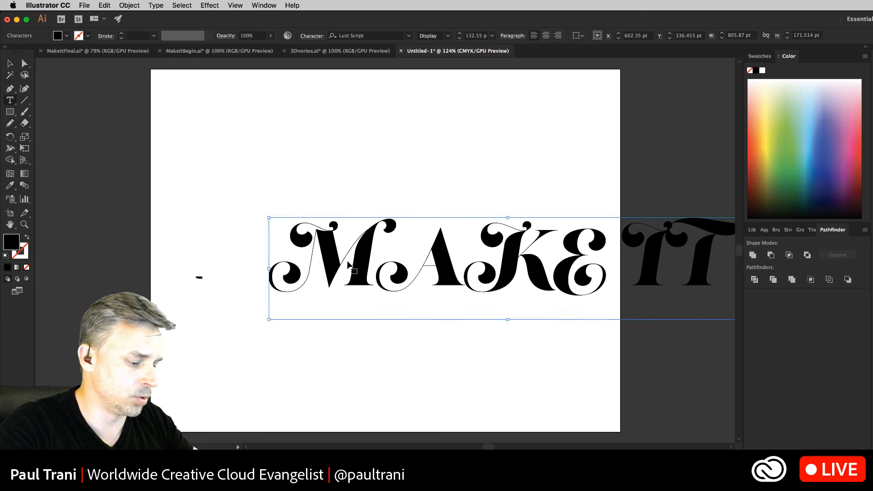
triple_click(348, 264)
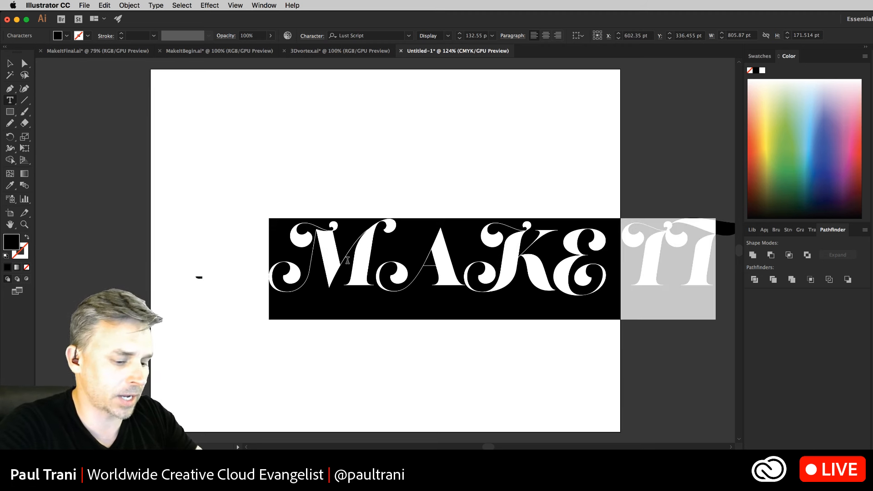
type("Make")
triple_click(348, 260)
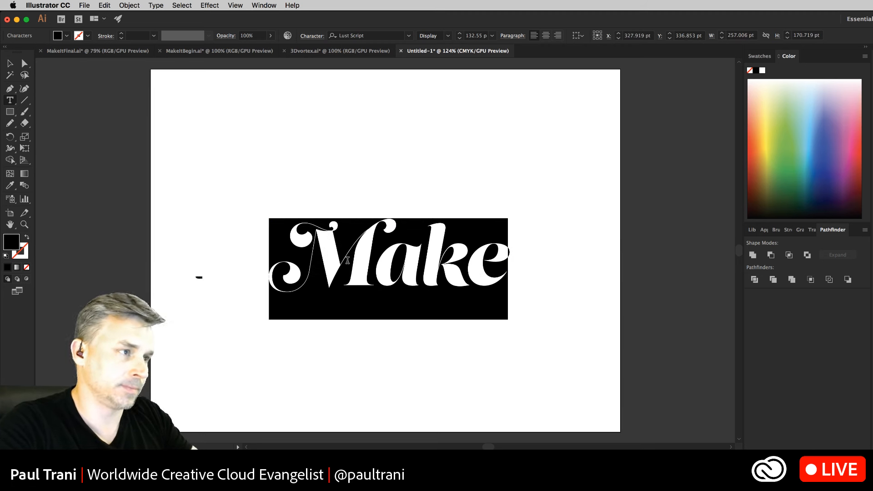
type("Make It")
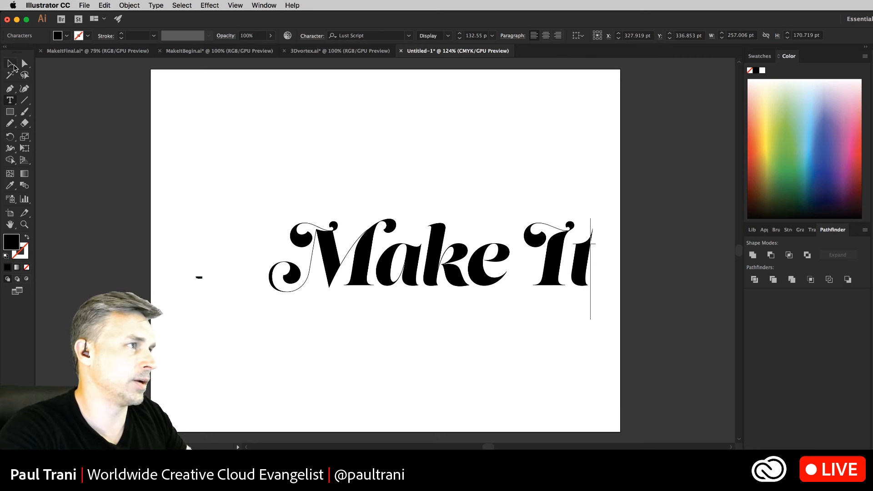
- Change the font of the text object to Marion Regular
left_click(10, 63)
left_click(408, 36)
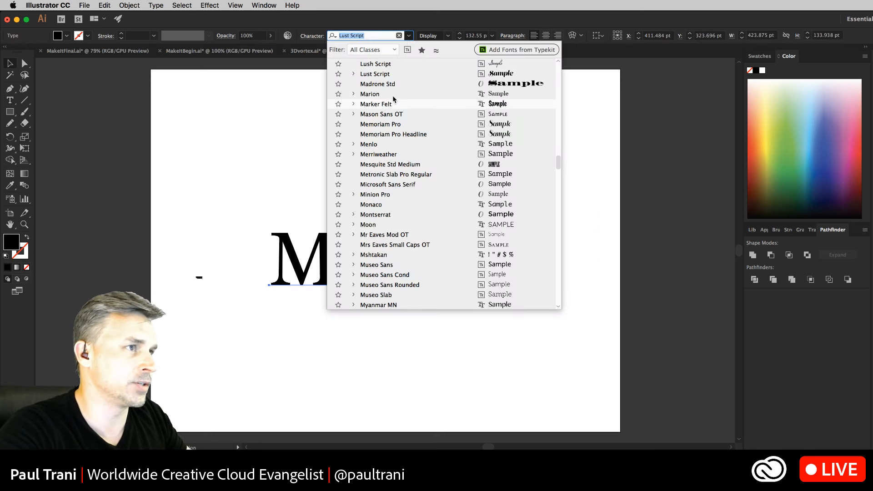
left_click(393, 97)
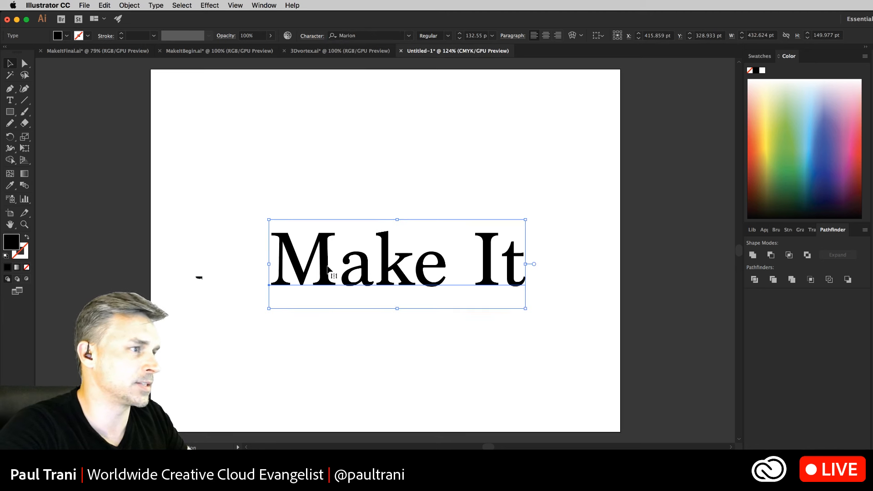
- Replace the letters after the M with AKE IT so the wording is all capitals
double_click(328, 265)
left_click_drag(328, 264, 608, 277)
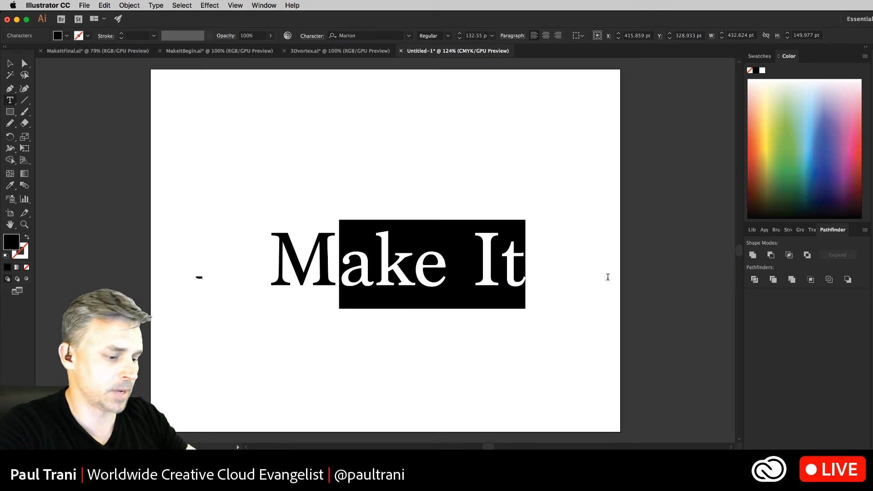
type("AKE IT")
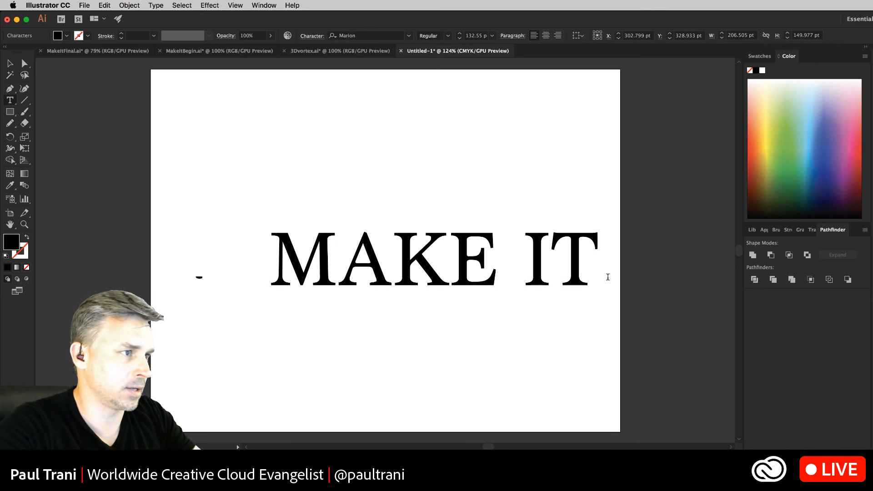
- Fill the MAKE IT text with orange and move it to about X 437 pt and Y 307 pt
left_click(10, 64)
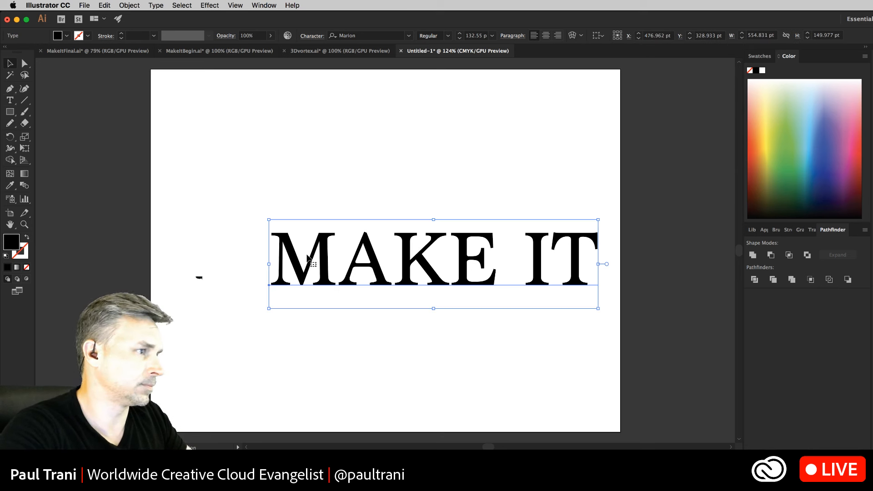
left_click(761, 144)
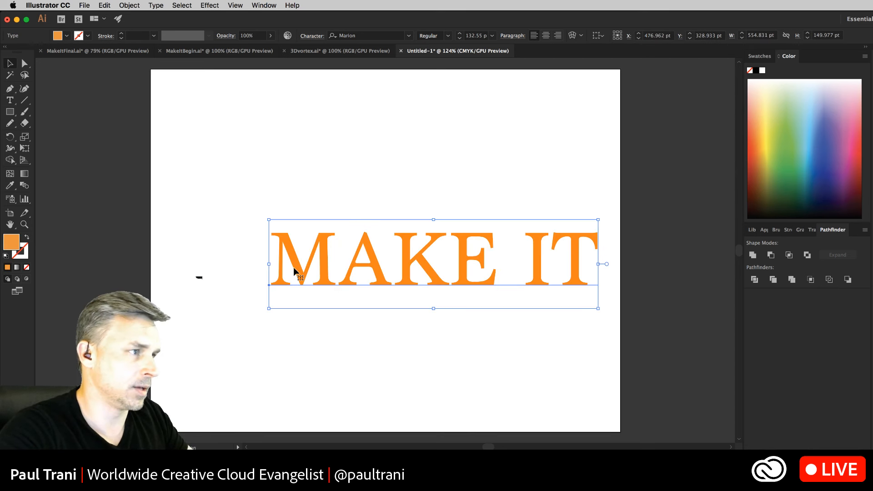
left_click_drag(294, 270, 275, 255)
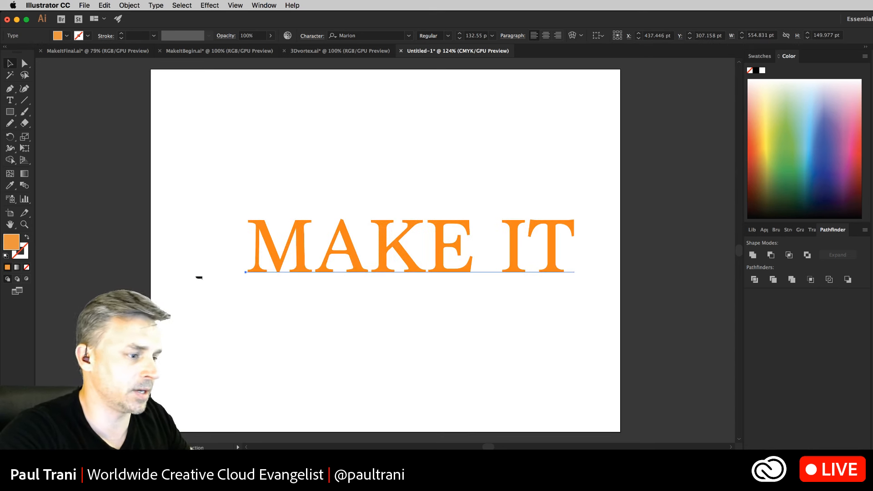
- Switch to Photoshop and paste the lettering into MAX.psd as a Smart Object, adding it to the current library
key("super+Tab")
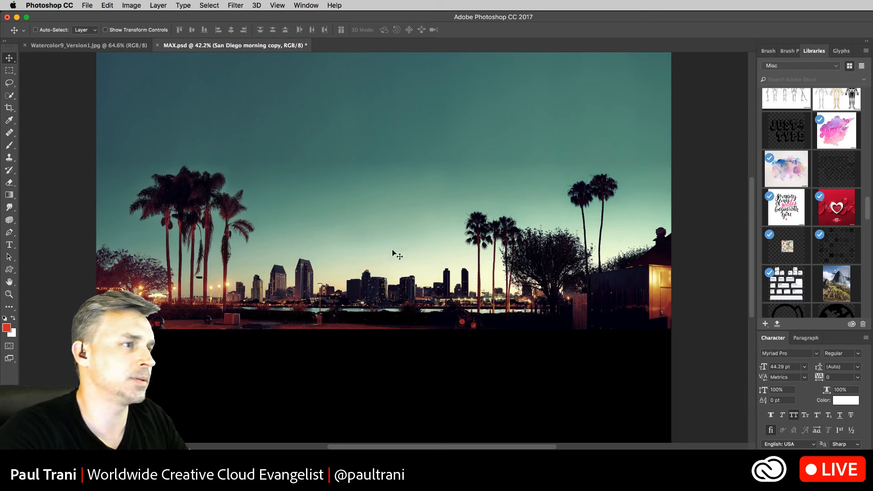
key("super+v")
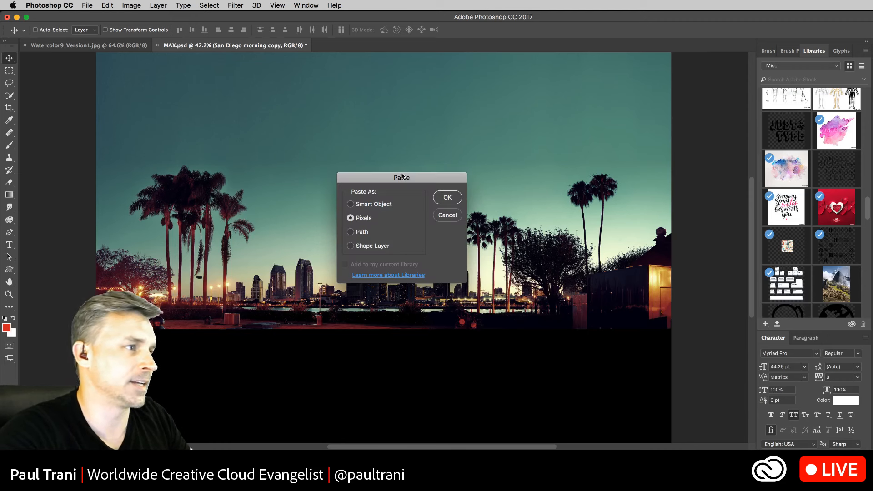
left_click(350, 204)
left_click(345, 265)
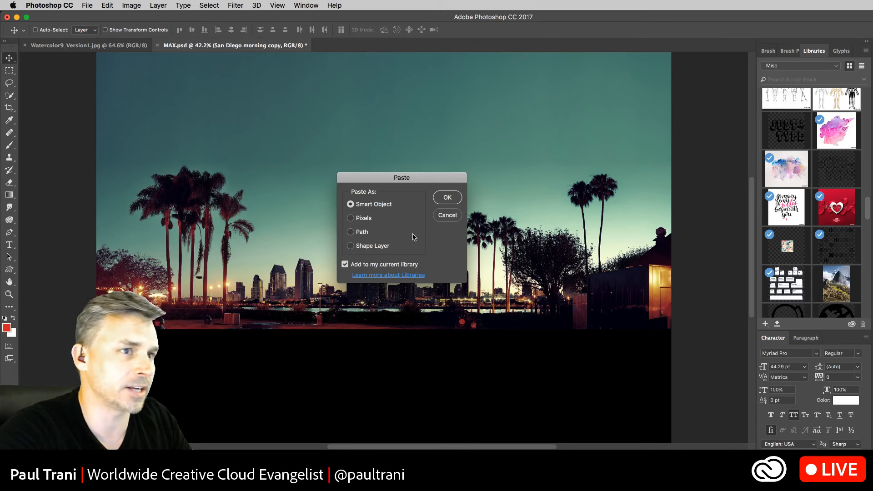
left_click(447, 197)
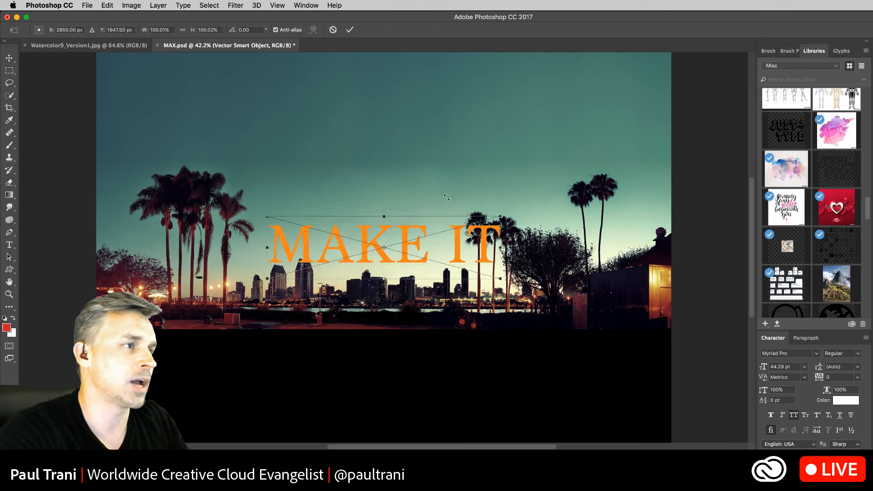
- Enlarge the placed lettering across the skyline from the palm group to the lit building and commit the transform
left_click_drag(501, 278, 627, 376)
left_click_drag(266, 217, 193, 196)
key("Return")
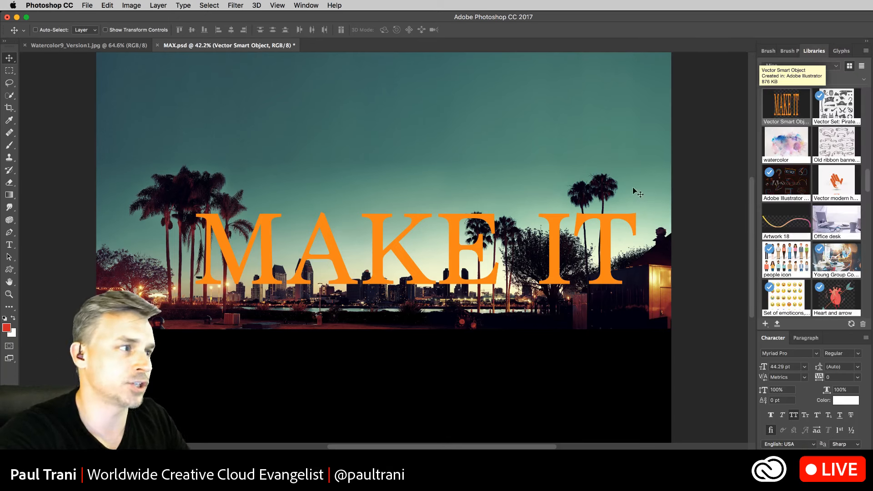
- Create a 3D Extrusion from the selected lettering layer and rotate the extruded text slightly about its vertical axis
left_click(255, 5)
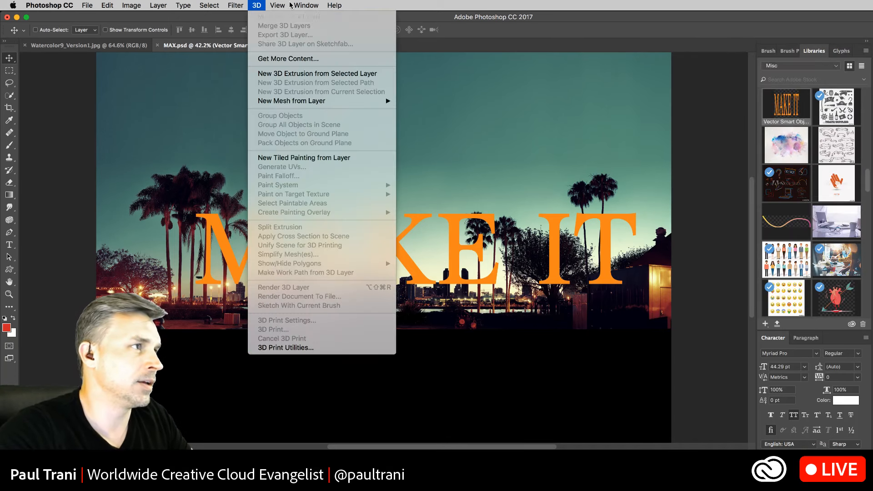
mouse_move(306, 5)
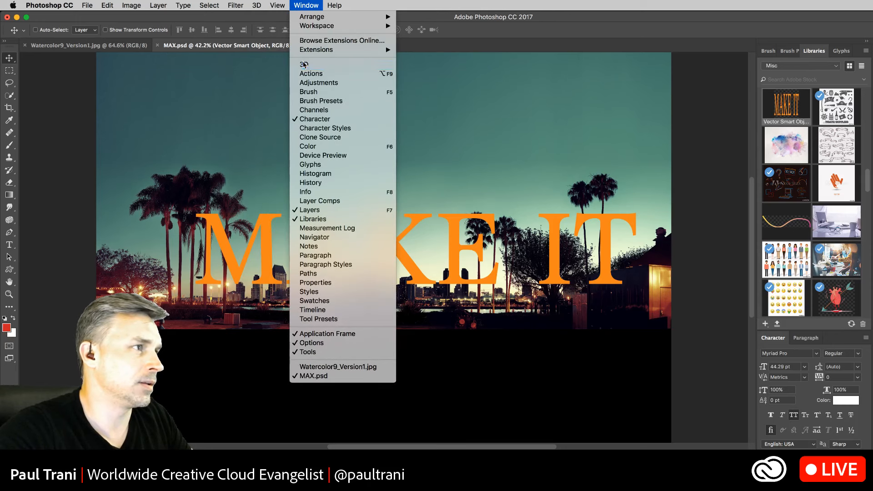
left_click(303, 63)
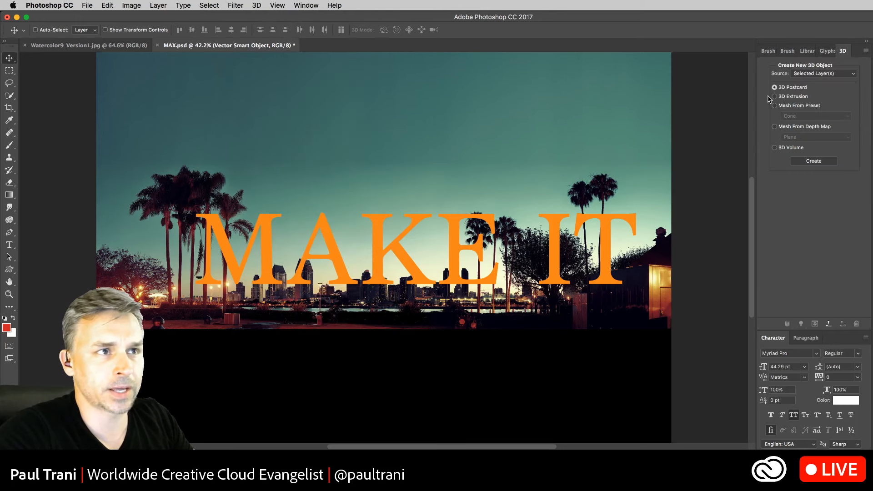
left_click(776, 97)
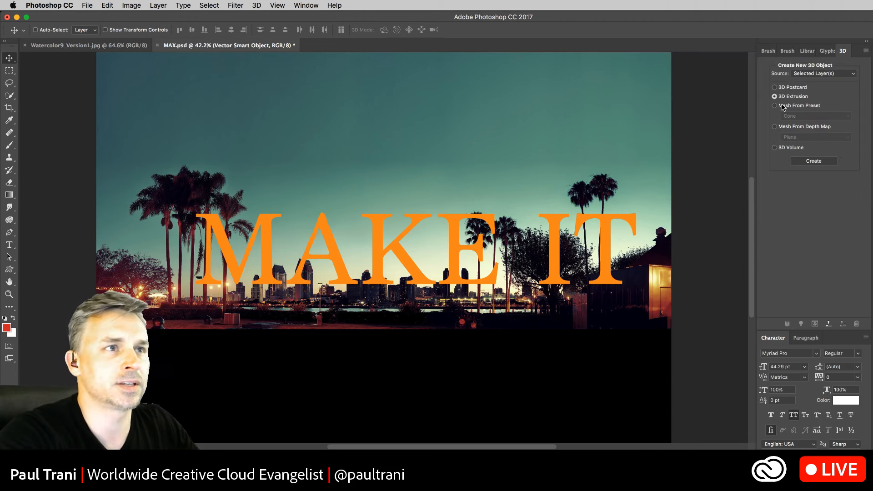
left_click(802, 160)
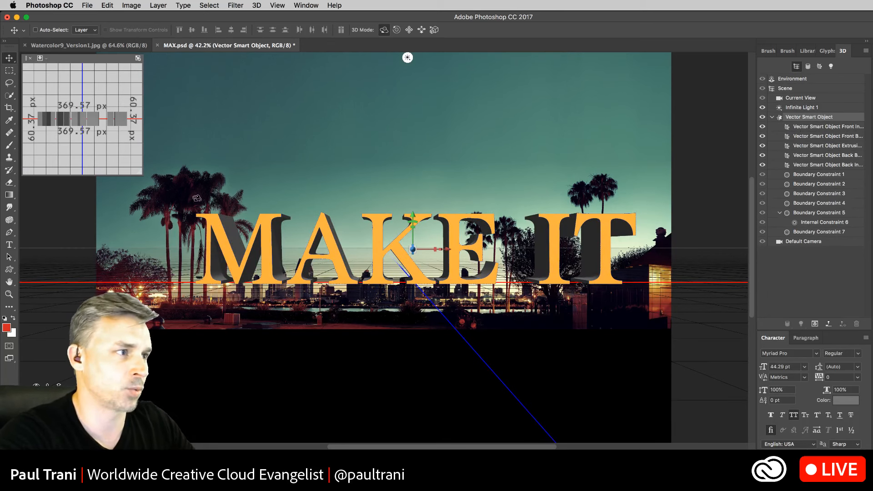
mouse_move(423, 277)
left_mouse_down()
mouse_move(401, 283)
mouse_move(392, 271)
left_mouse_up()
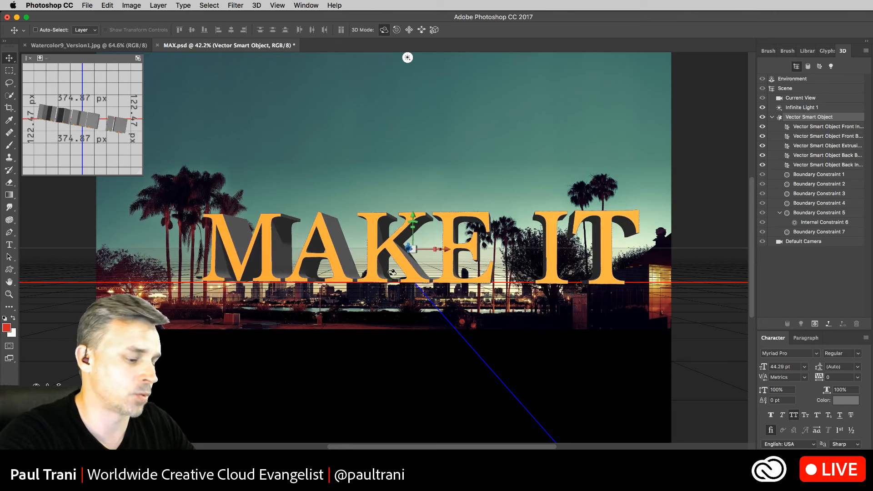
- Undo the last rotation of the extruded lettering and collapse its list of components in the 3D scene
key("super+z")
left_click(783, 117)
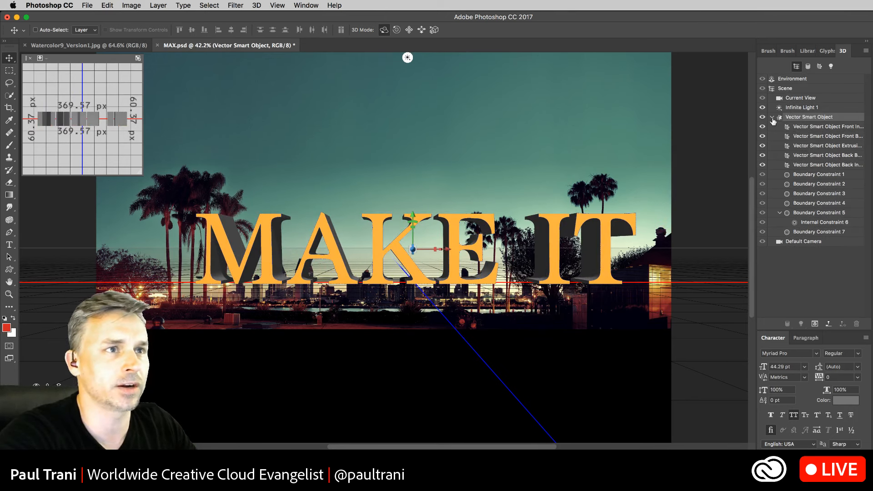
left_click(771, 117)
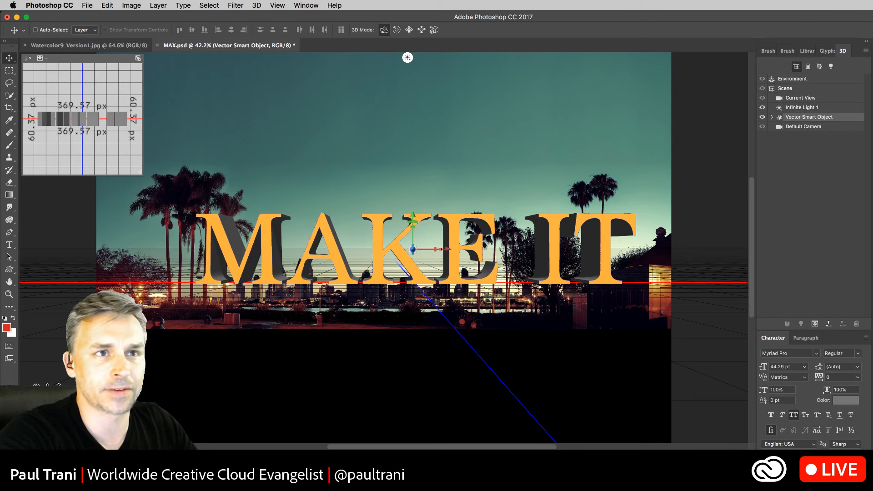
left_click_drag(872, 119, 866, 119)
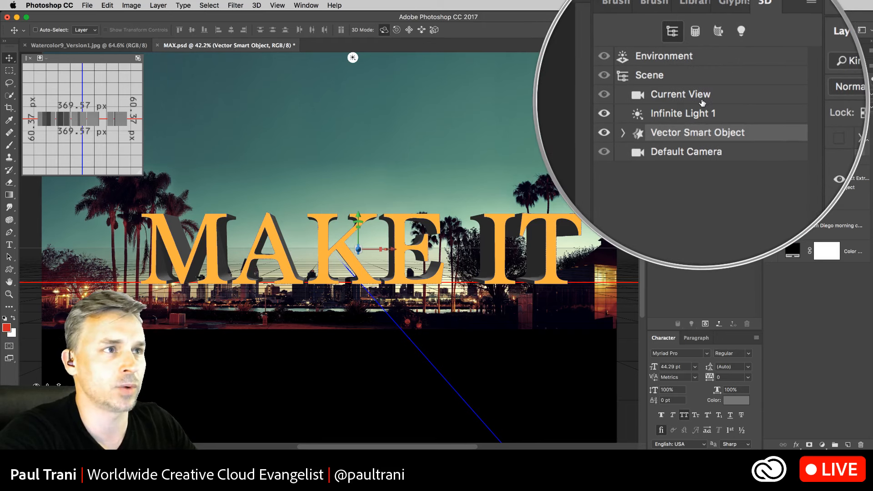
- Orbit the 3D scene's current view to look at the extruded MAKE IT lettering from a different angle
left_click(702, 99)
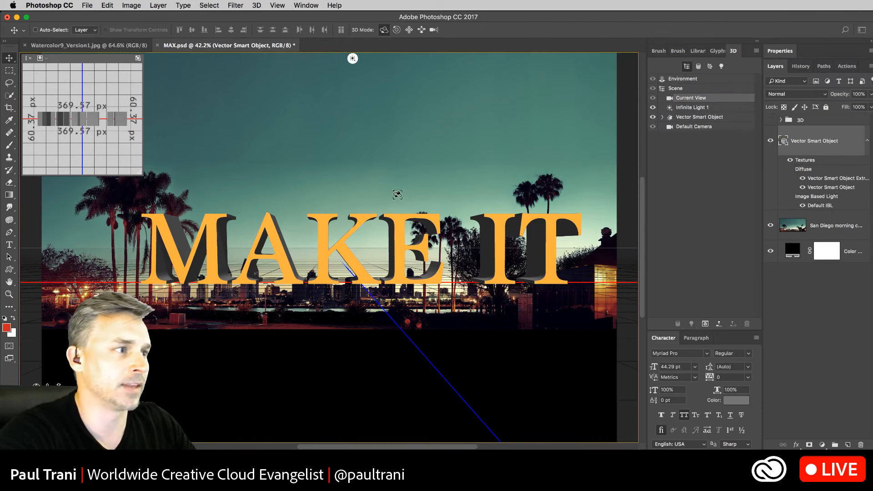
mouse_move(386, 205)
left_mouse_down()
mouse_move(345, 231)
mouse_move(320, 199)
mouse_move(391, 210)
mouse_move(374, 208)
left_mouse_up()
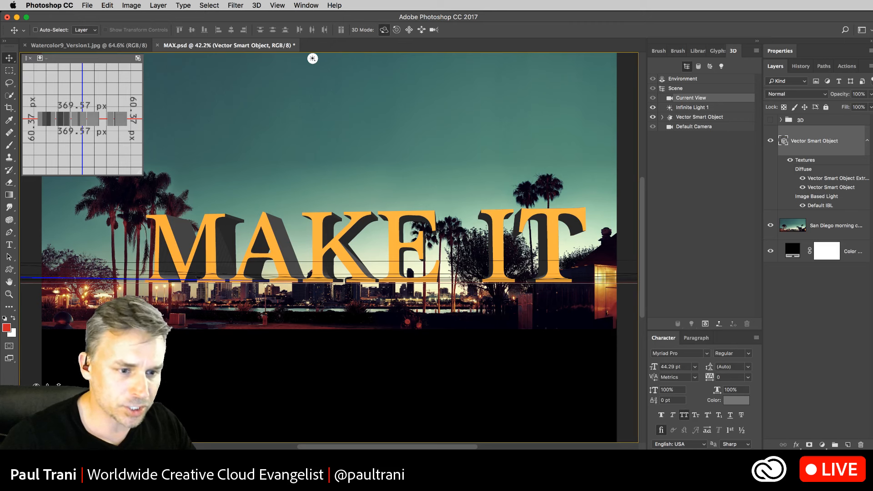
key("super+Tab")
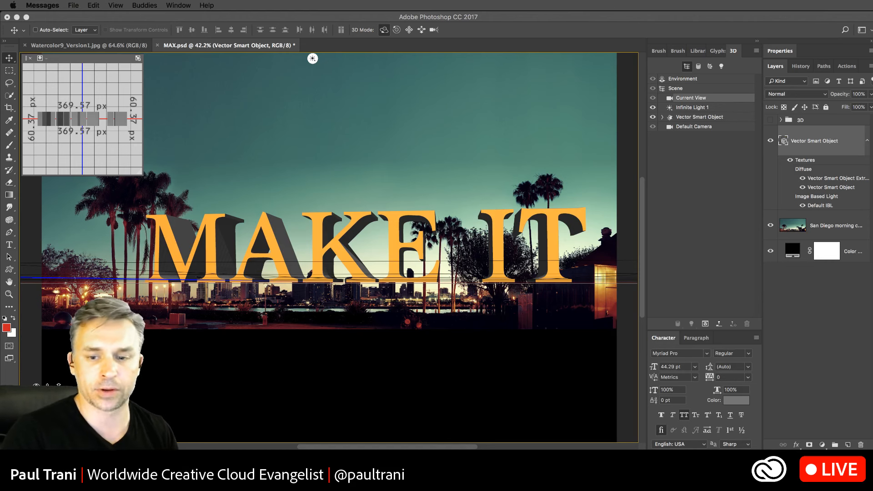
left_click(313, 58)
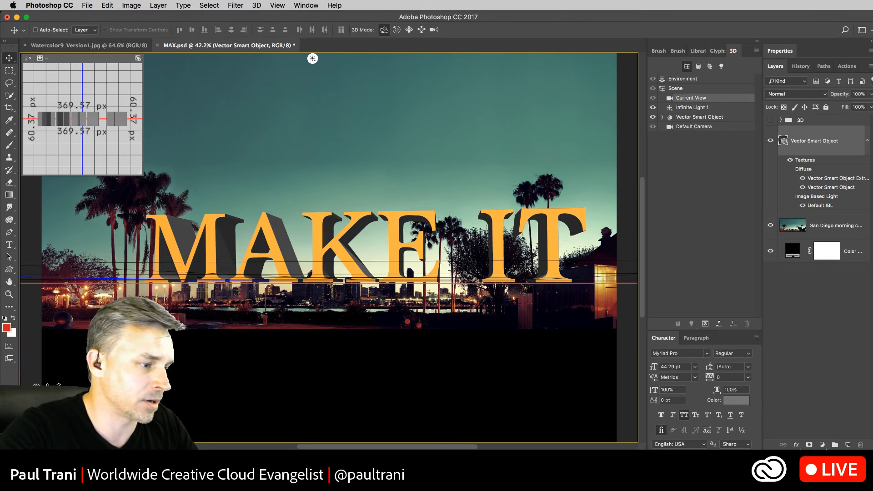
- Switch to MakeItBegin.ai in Illustrator, move the 3D letter M to the empty area beside the IT letters, and ungroup it
key("super+Tab")
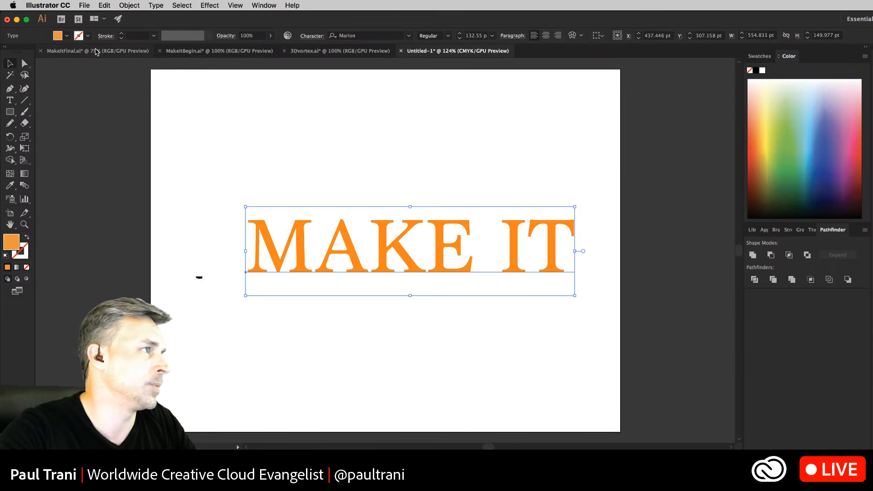
left_click(186, 51)
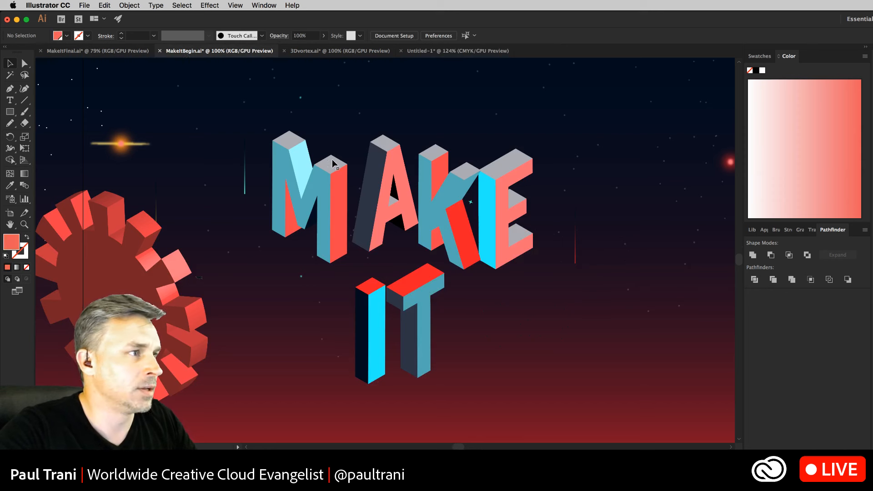
left_click(319, 190)
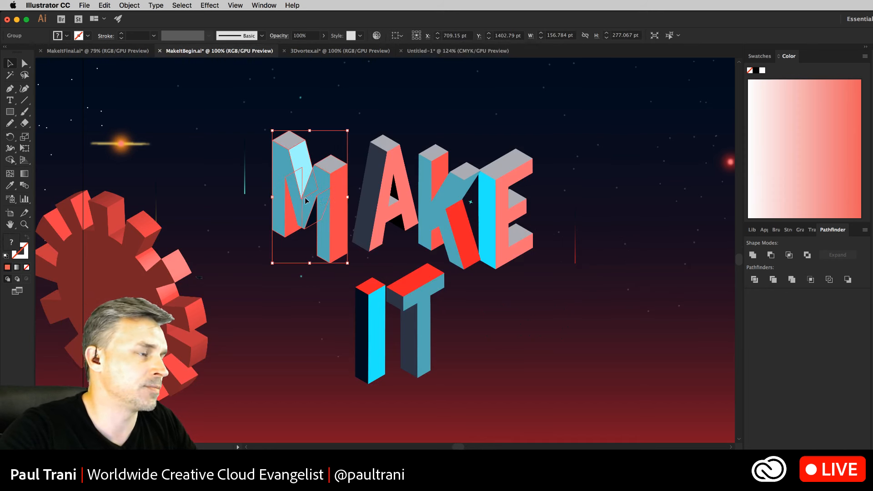
left_click_drag(303, 203, 596, 315)
right_click(597, 310)
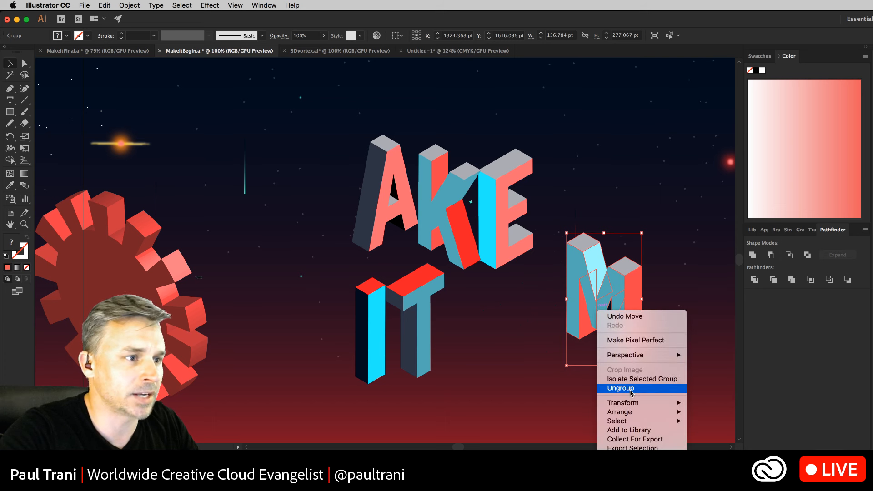
left_click(618, 388)
left_click(513, 344)
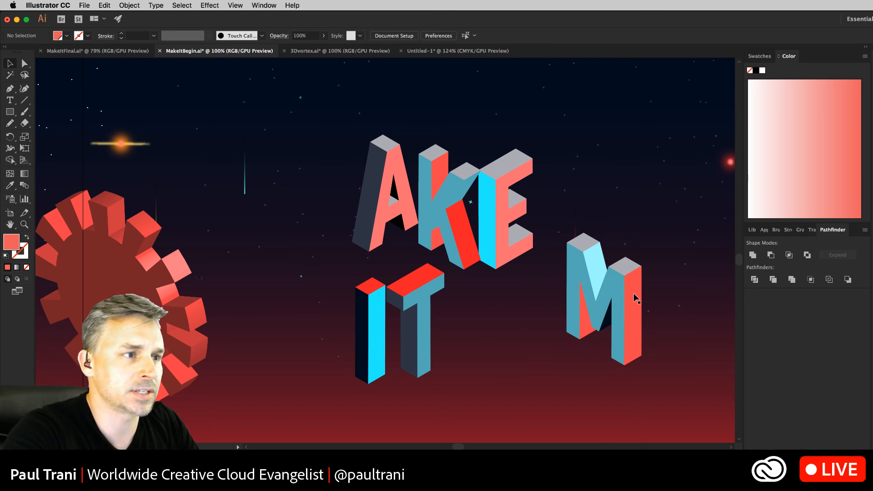
- Move the M's outer red side and teal front face away from the letter's other pieces
left_click_drag(638, 298, 680, 320)
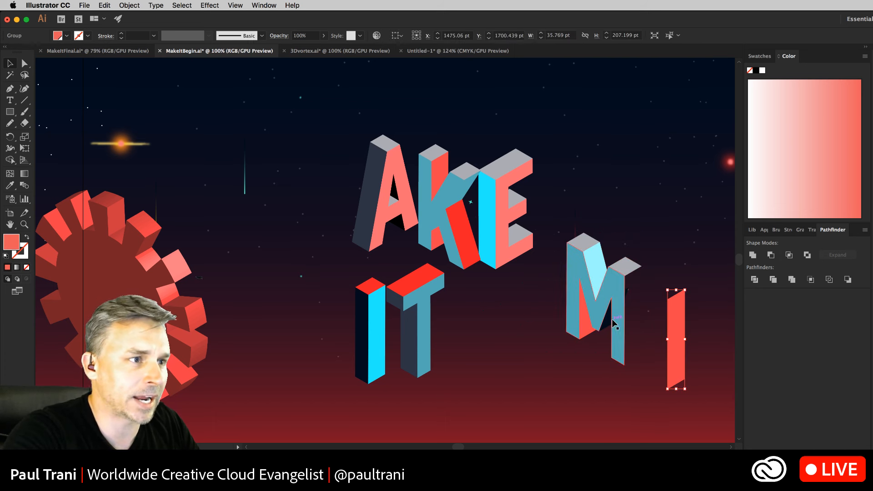
left_click_drag(618, 318, 646, 371)
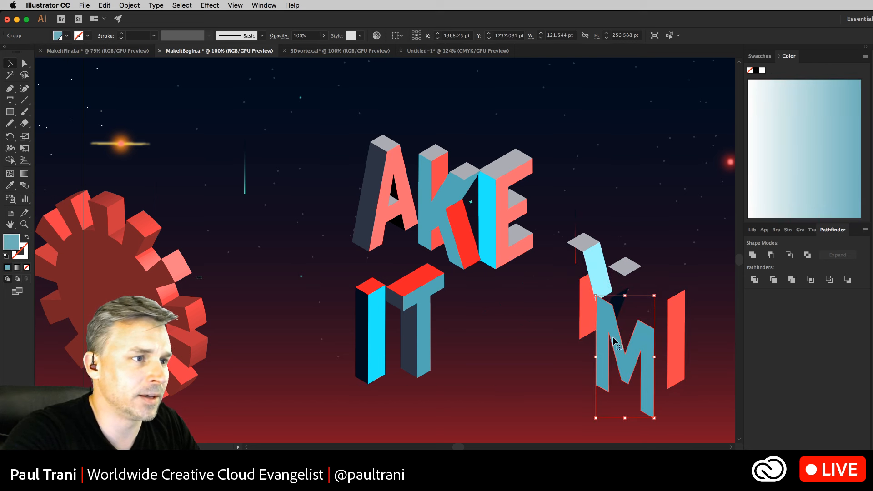
left_click_drag(612, 335, 507, 365)
- Fill the M's dark inner piece with light gray and move the teal face and red side back into place
left_click(614, 309)
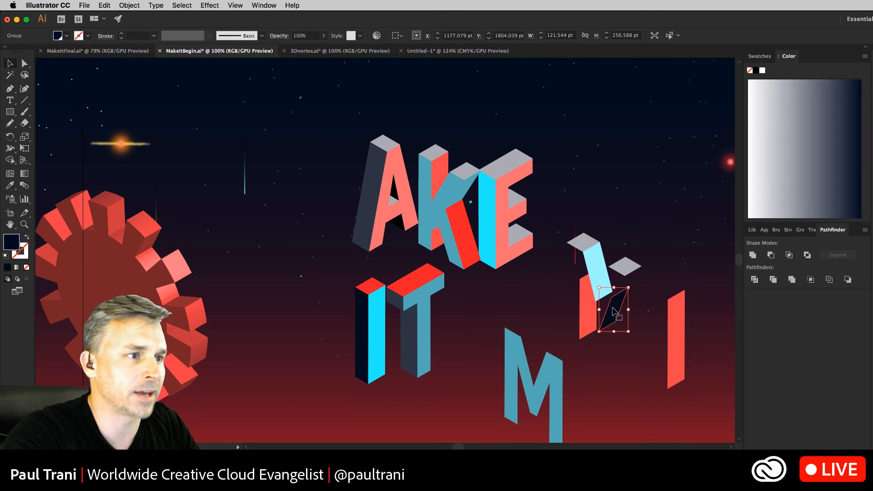
left_click(764, 148)
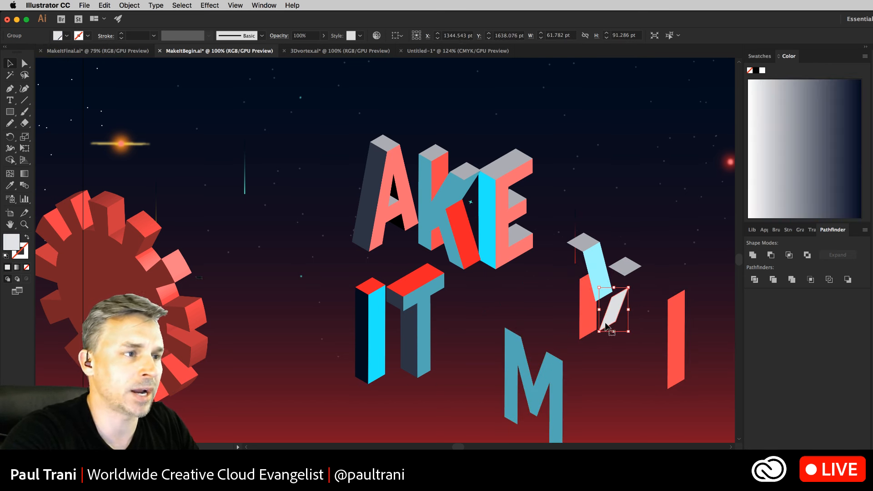
left_click_drag(555, 370, 615, 292)
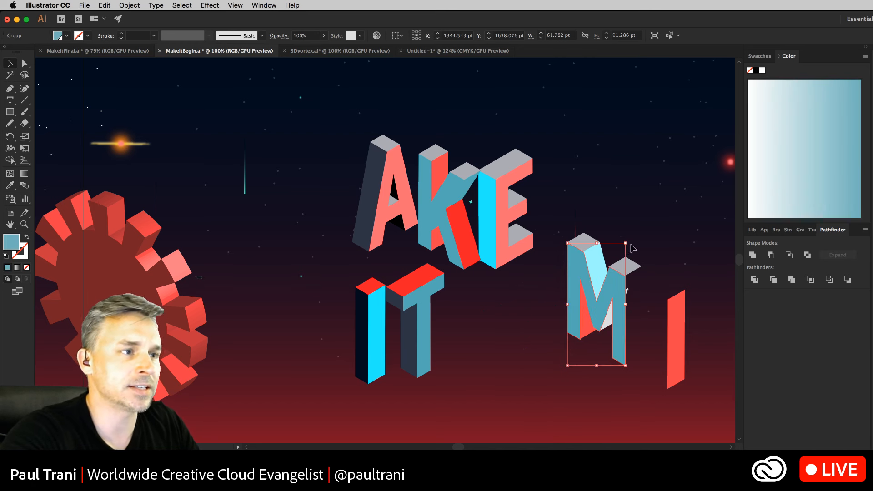
left_click_drag(682, 327, 639, 309)
- Select all pieces of the M and add them to Asset Export as a single asset
left_click_drag(557, 212, 676, 416)
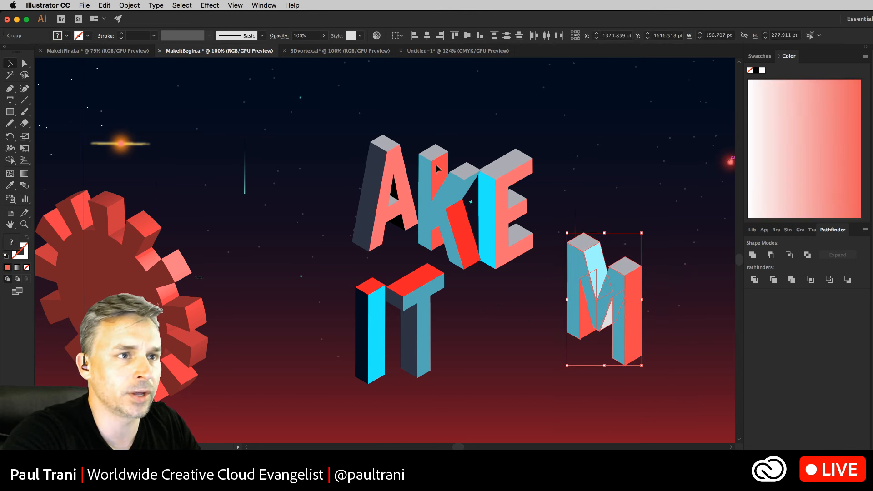
left_click(264, 5)
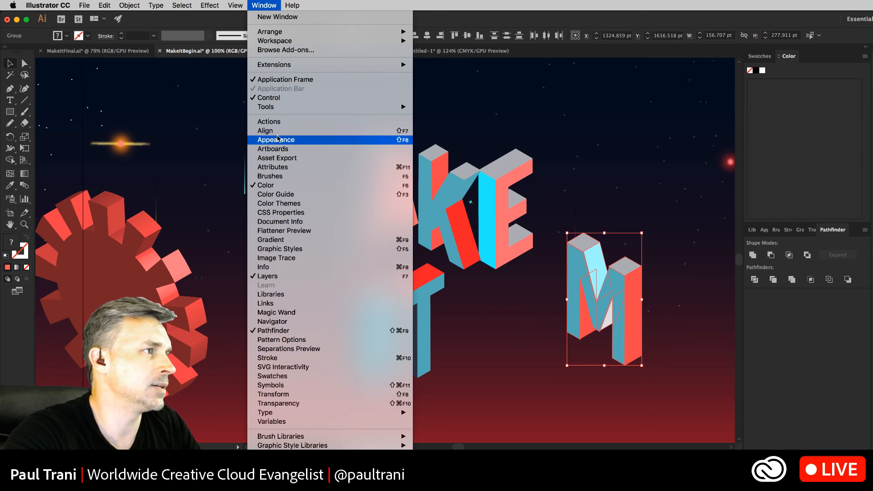
left_click(283, 158)
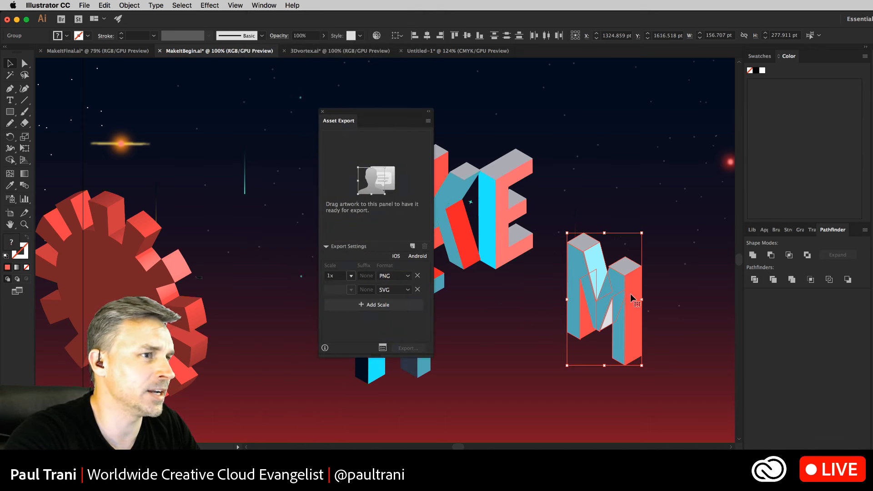
left_click_drag(634, 298, 410, 202)
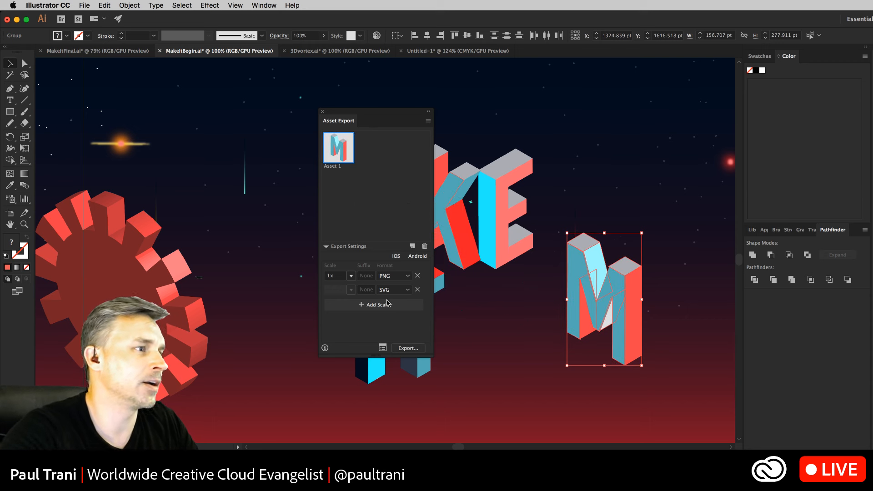
- Change the PNG export format to SVG and dock Asset Export with the Pathfinder panel group
left_click(394, 276)
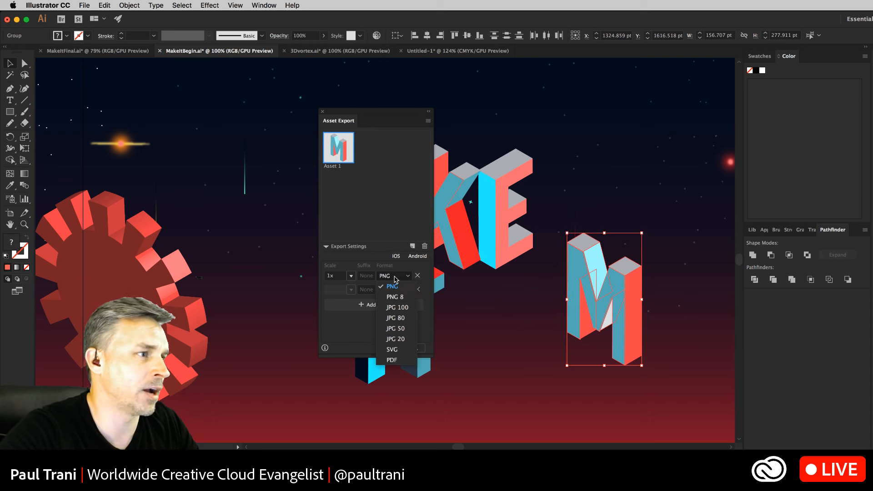
left_click(392, 349)
left_click(341, 167)
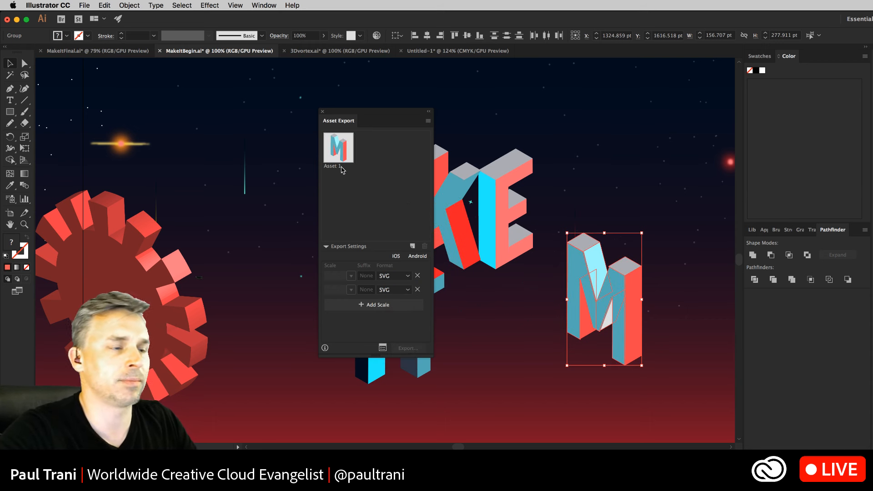
left_click_drag(351, 121, 791, 225)
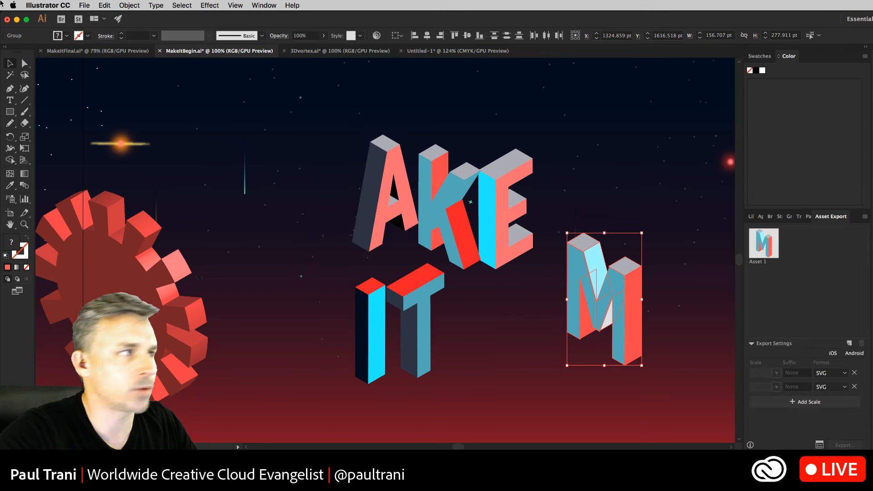
- Switch to Photoshop and return the 3D scene to the default camera view
left_click(16, 20)
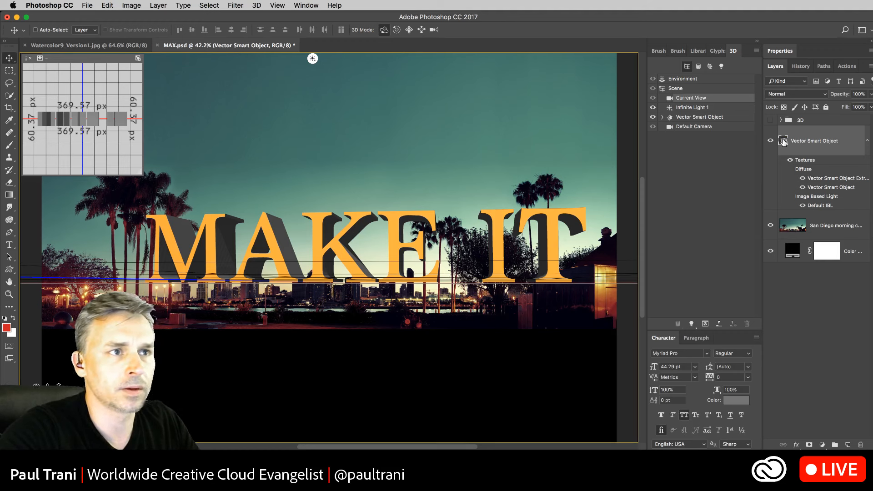
left_click(687, 126)
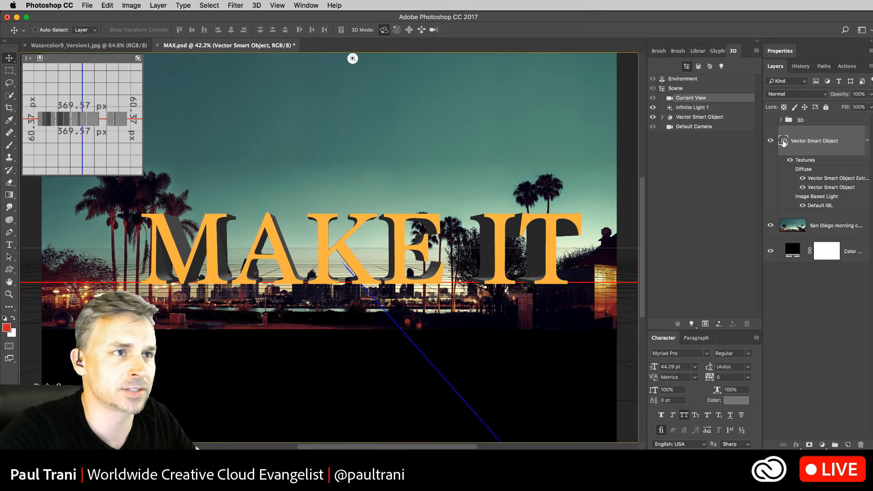
- Show the 3D properties in a taller area and open the extruded lettering mesh's source for editing
left_click(799, 53)
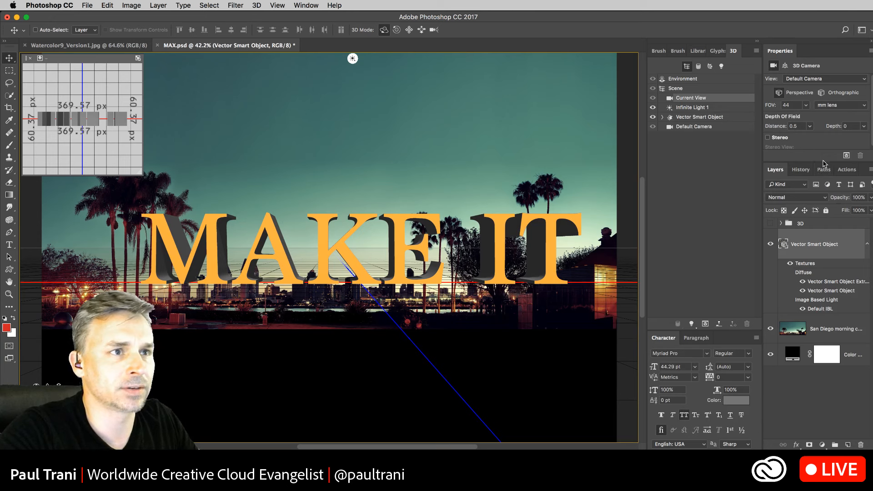
left_click_drag(823, 161, 823, 220)
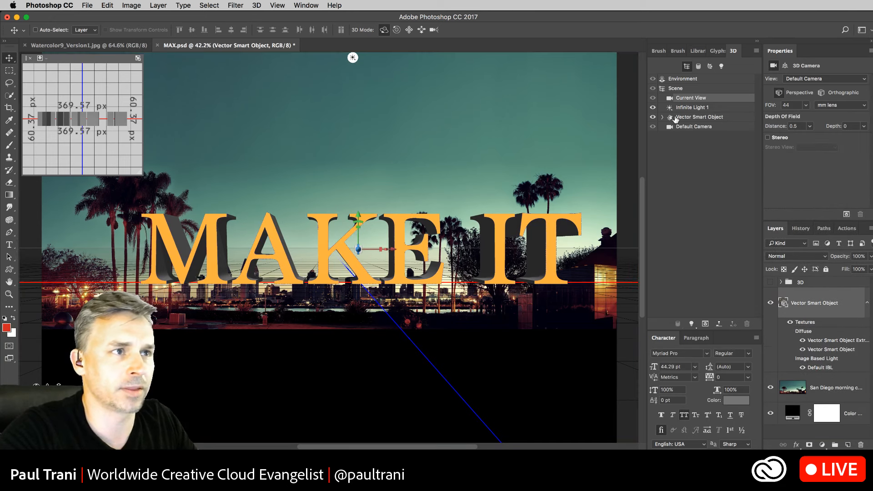
left_click(682, 119)
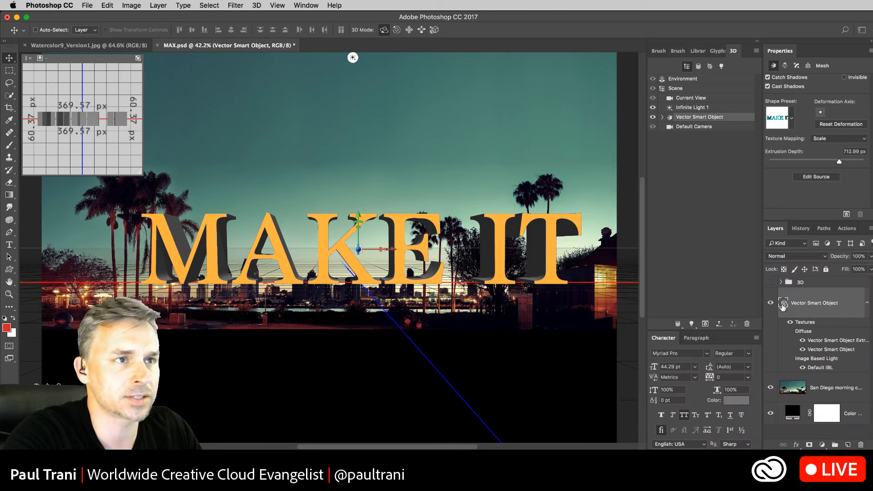
left_click(813, 178)
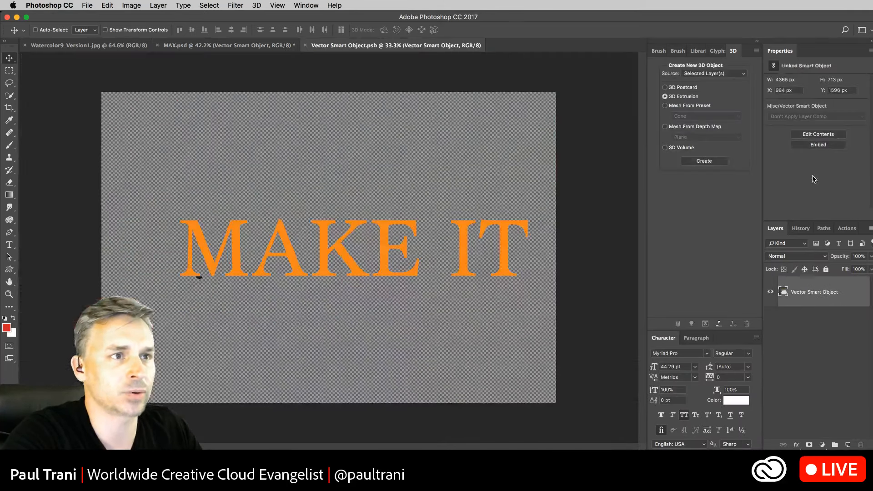
left_click(9, 244)
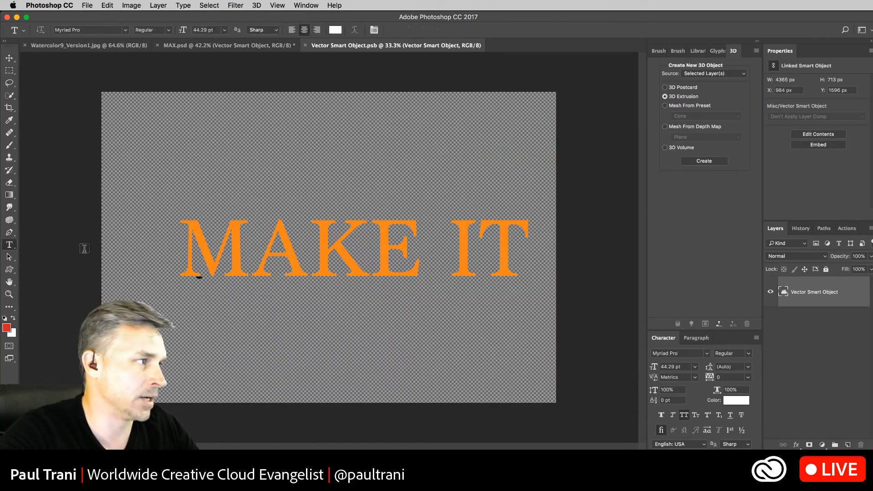
left_click_drag(184, 245, 524, 266)
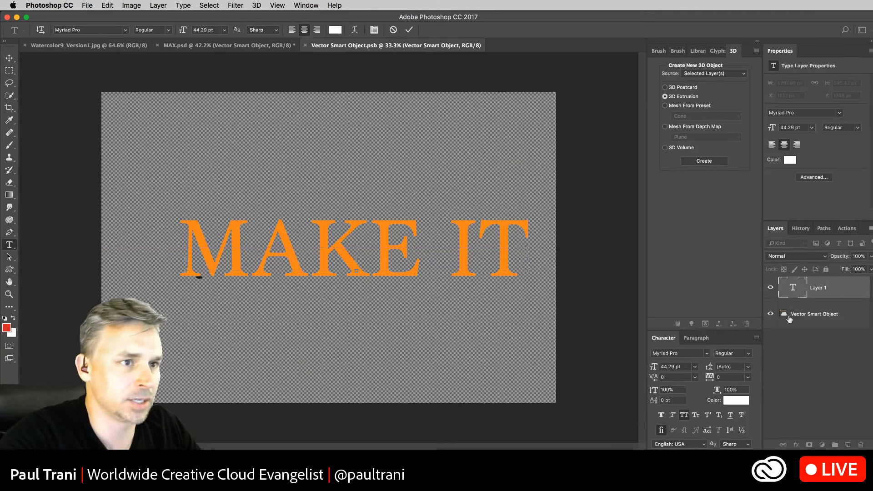
key("Escape")
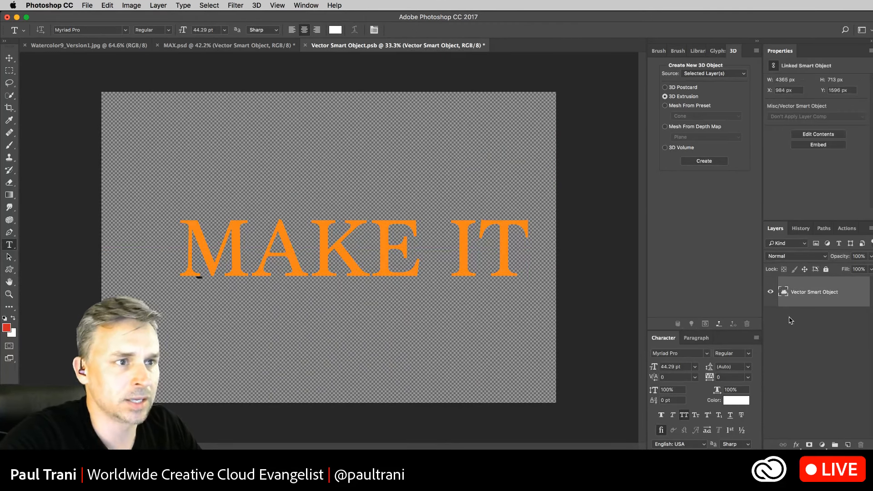
- Open the vector smart object's contents in Illustrator and replace the MAKE IT text with ADOBE MAX
double_click(783, 292)
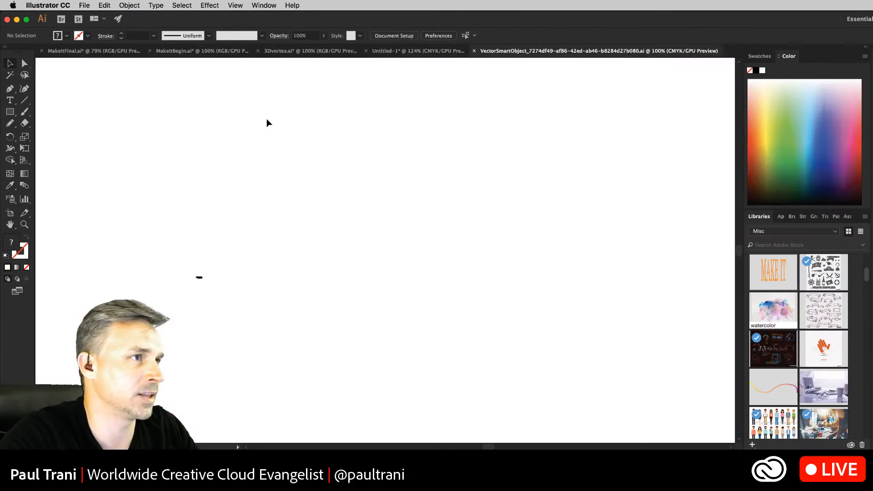
double_click(296, 254)
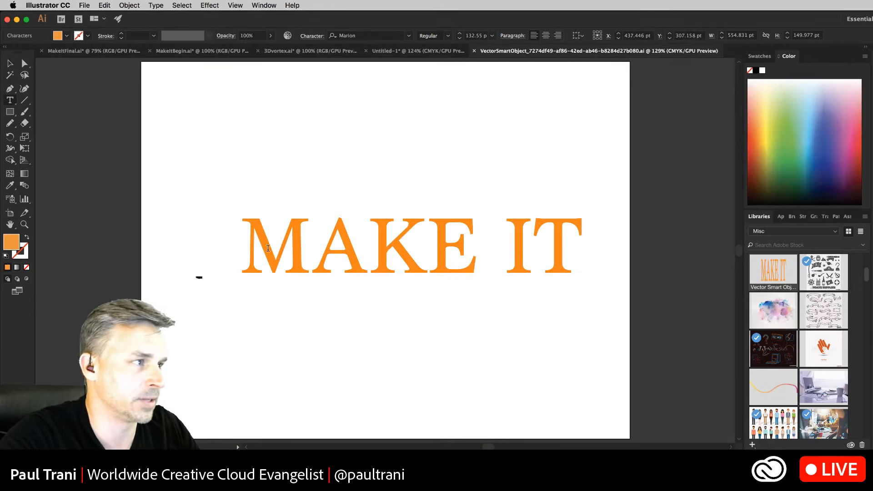
left_click_drag(241, 250, 577, 268)
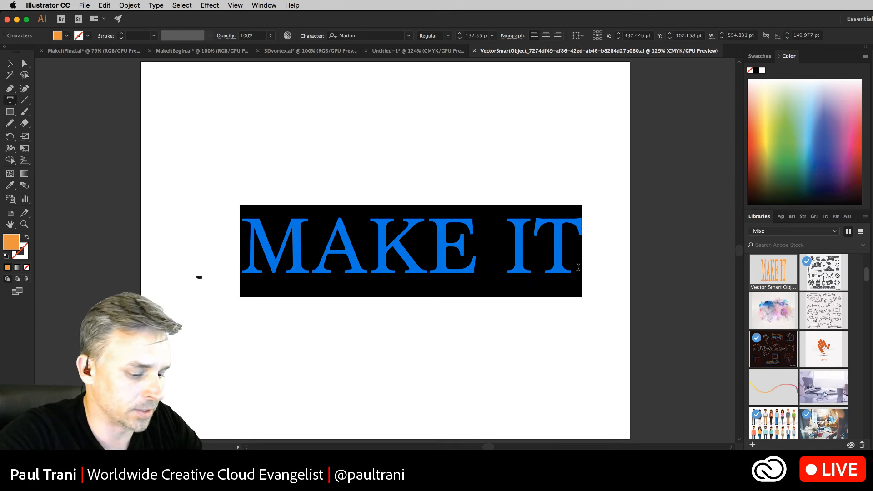
type("ado")
key("BackSpace")
key("BackSpace")
key("BackSpace")
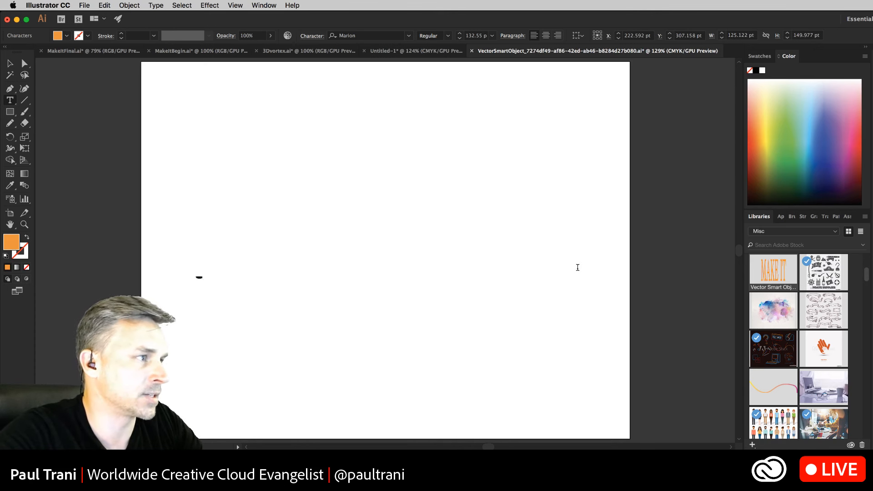
type("ADOBE MA")
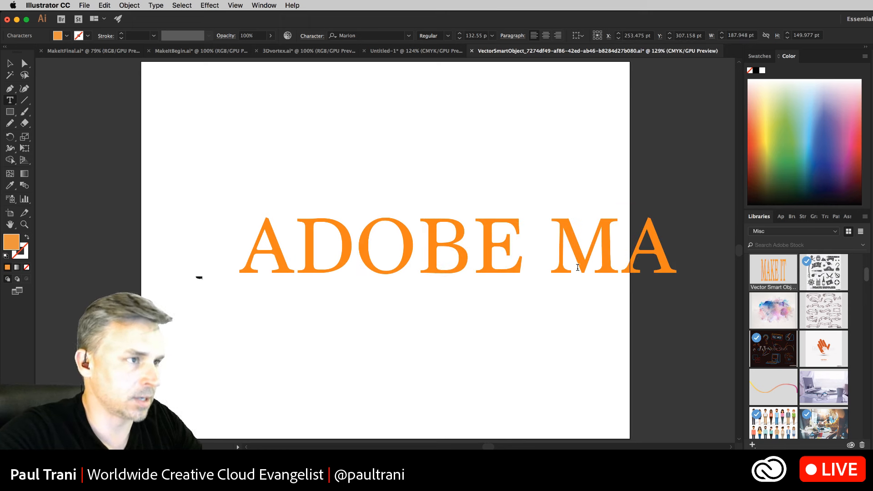
type("X")
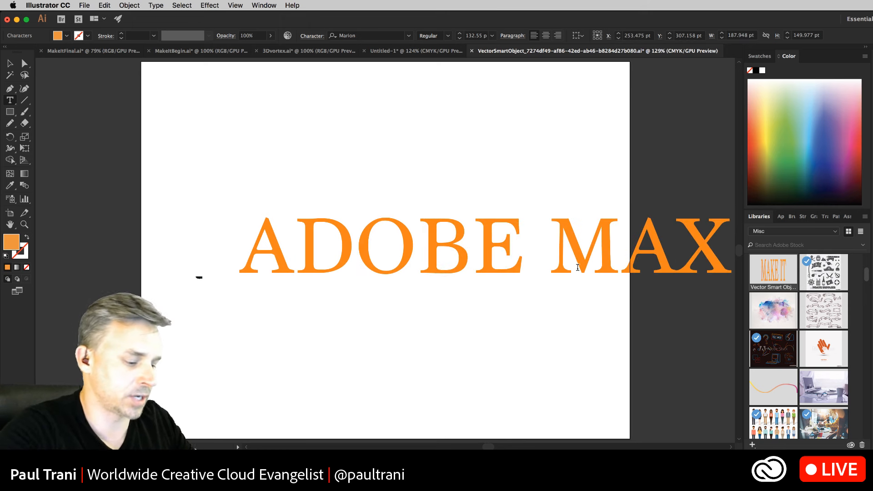
- Move the ADOBE MAX text left so it sits roughly centred across the artboard
key("super+a")
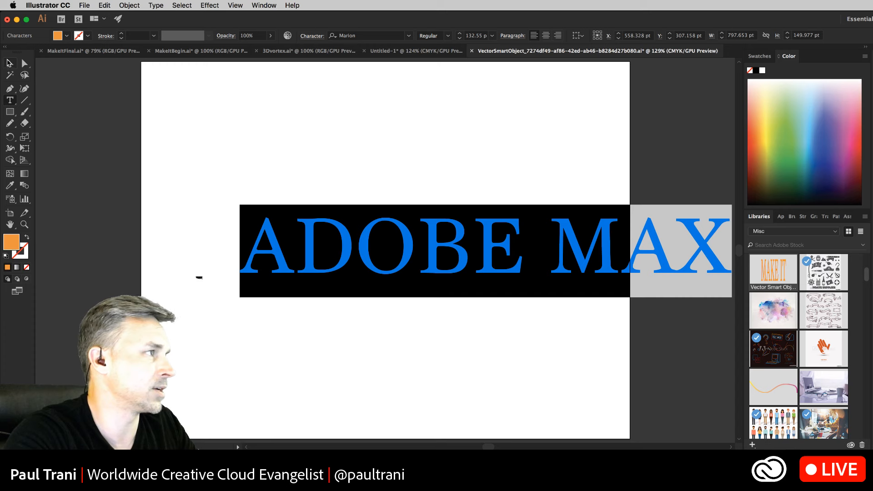
left_click(9, 63)
left_click_drag(555, 220, 465, 215)
- Search the font families for IMA and filter the list to Sans Serif fonts
left_click(409, 35)
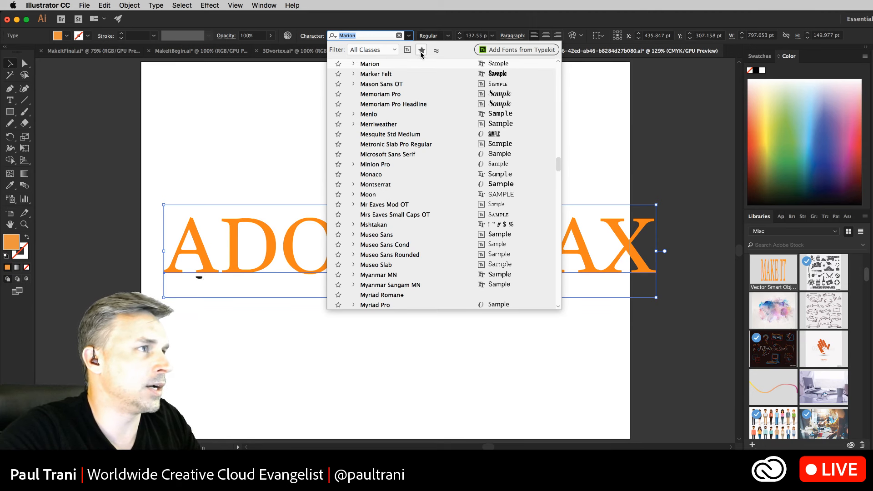
left_click(421, 52)
left_click(421, 51)
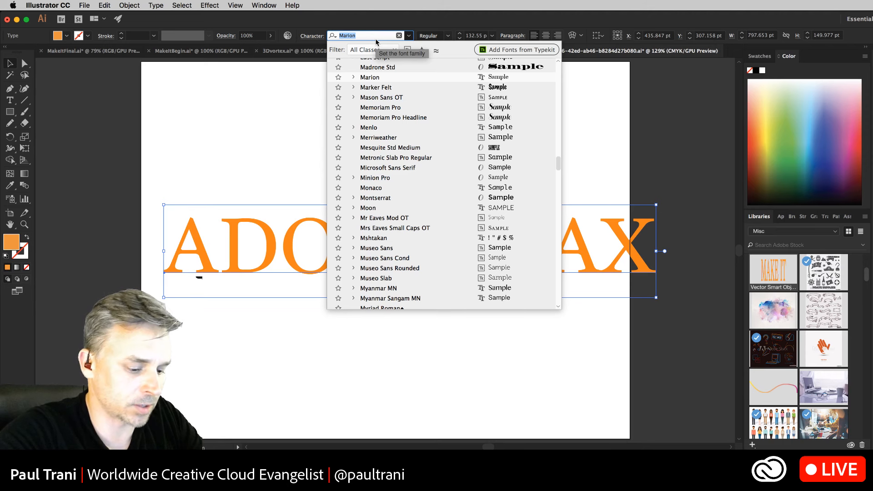
type("IMA")
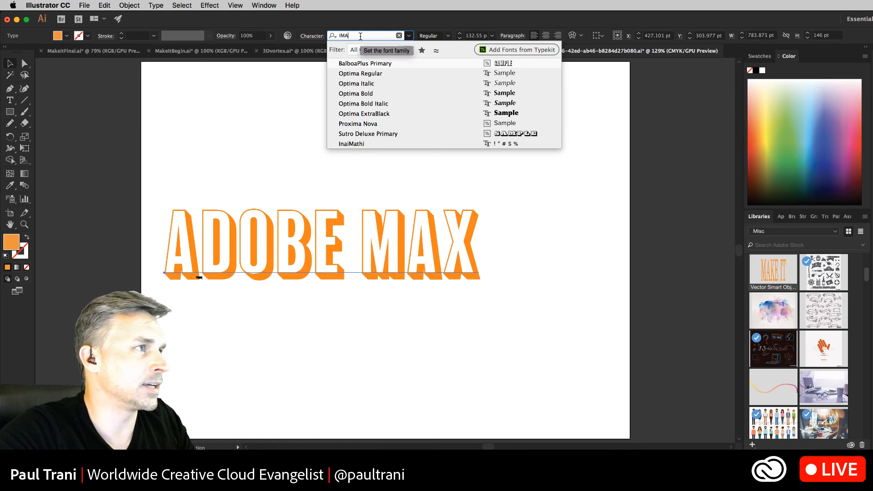
left_click(395, 50)
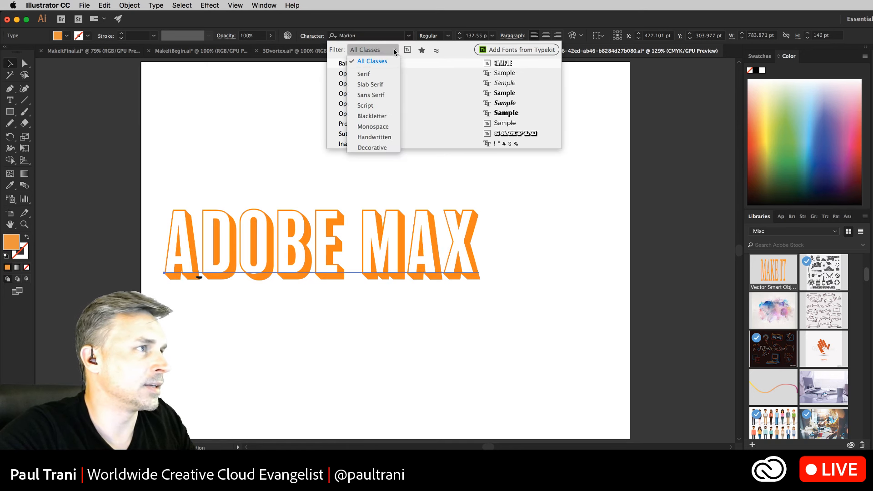
left_click(383, 93)
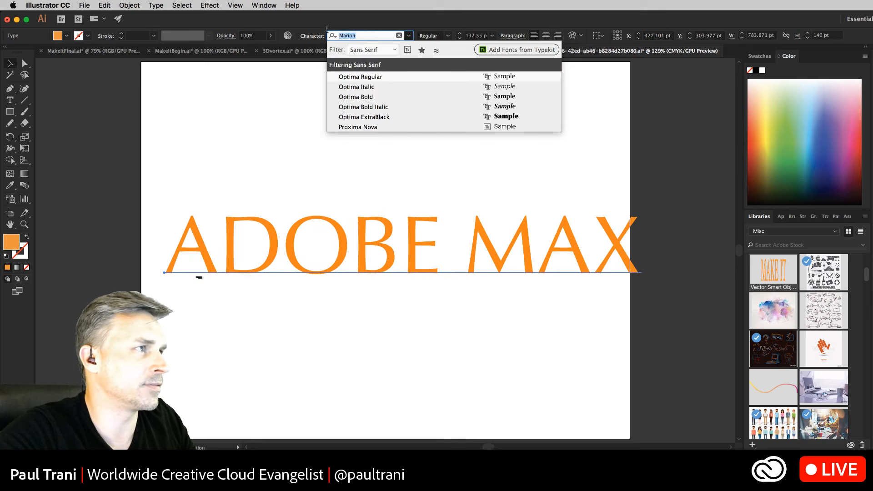
- Clear the font search, preview the sans serif families on the lettering, and set the font to Balboa
key("BackSpace")
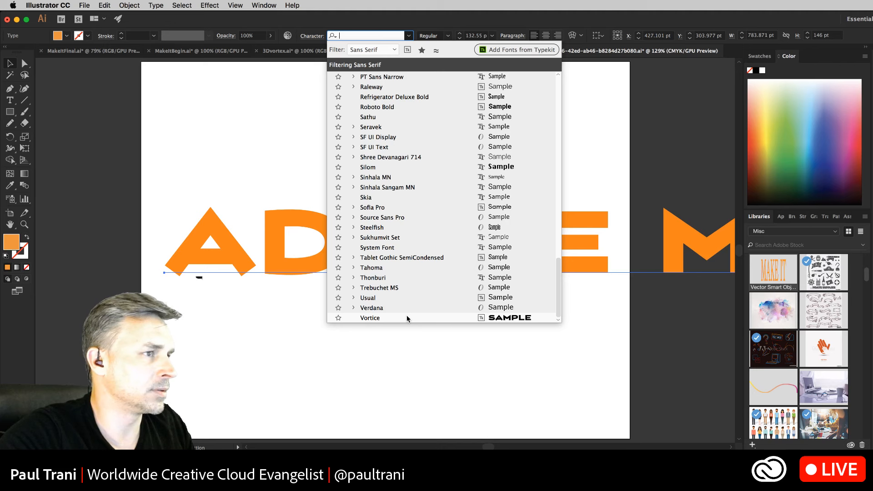
scroll(408, 295, "up", 6)
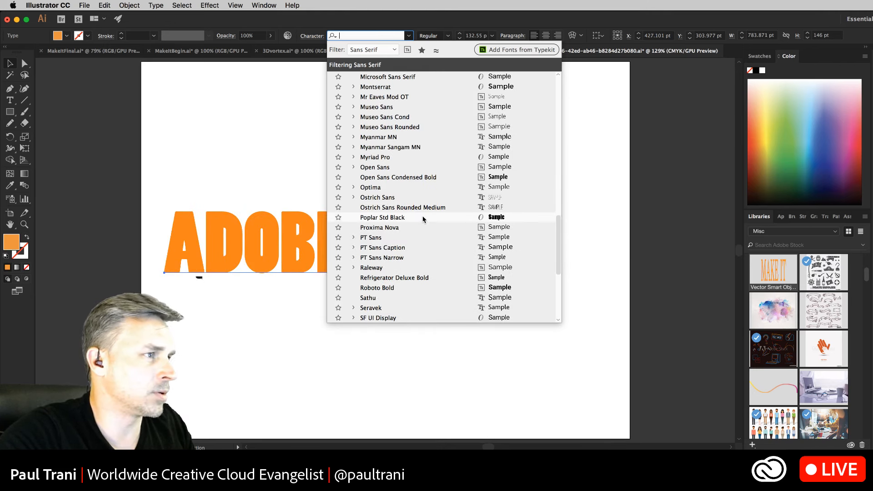
scroll(423, 219, "up", 8)
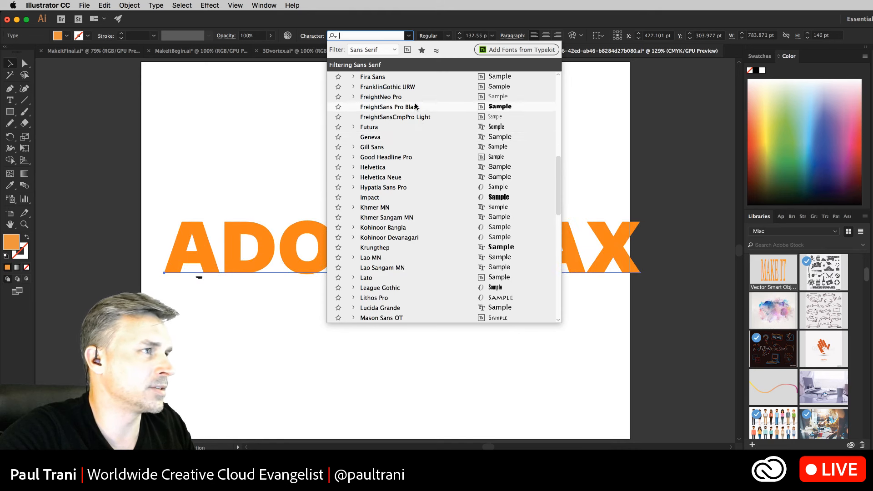
scroll(415, 106, "up", 7)
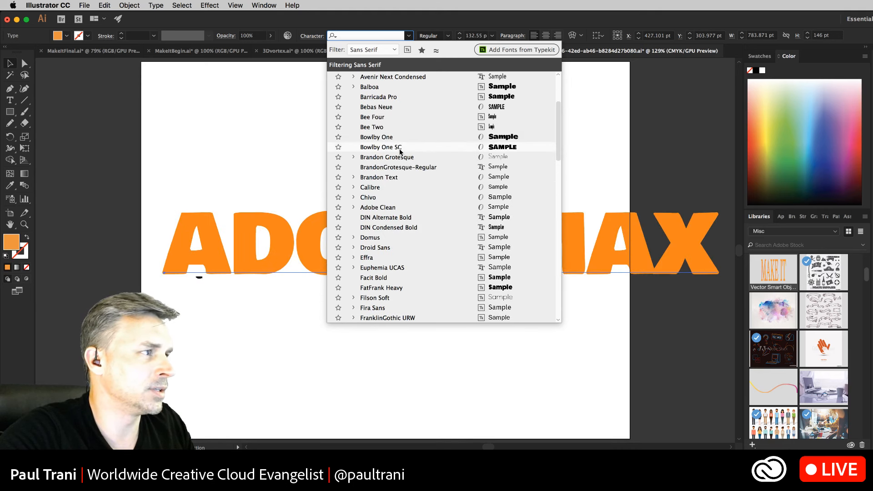
scroll(400, 143, "up", 3)
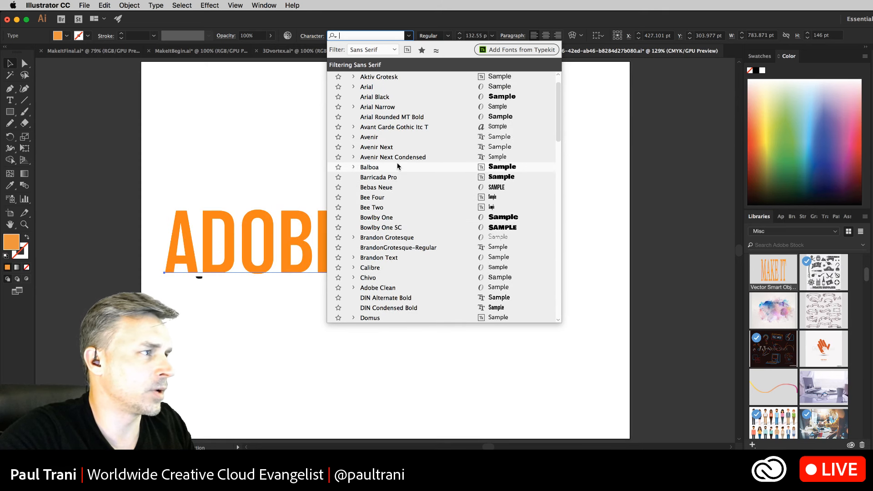
scroll(397, 163, "up", 1)
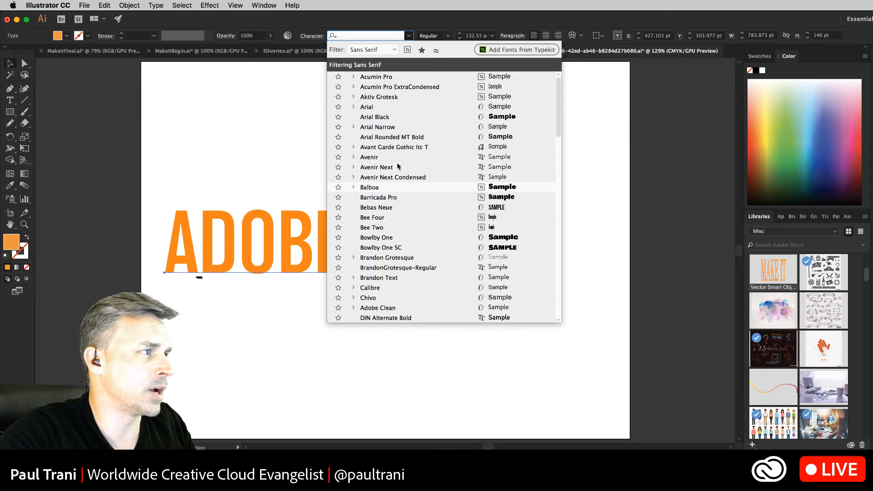
left_click(394, 190)
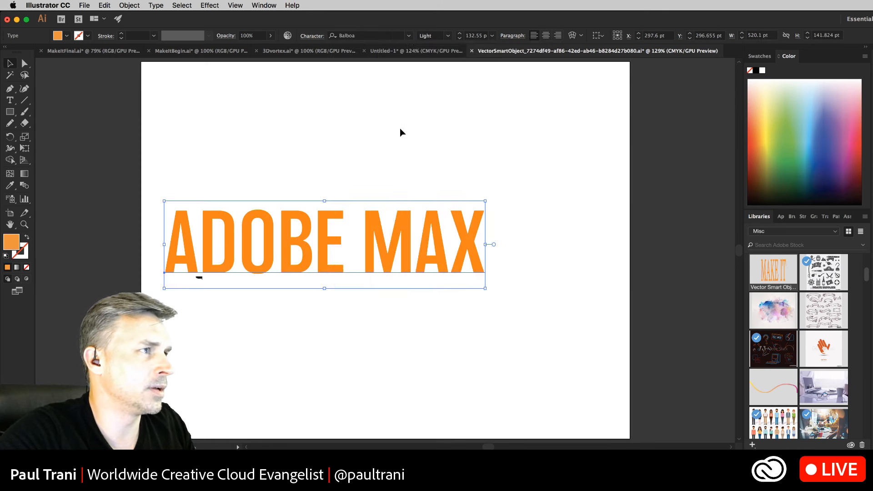
- Set the Balboa lettering's style to ExtraBold and shift the text right to centre it on the artboard
left_click(448, 36)
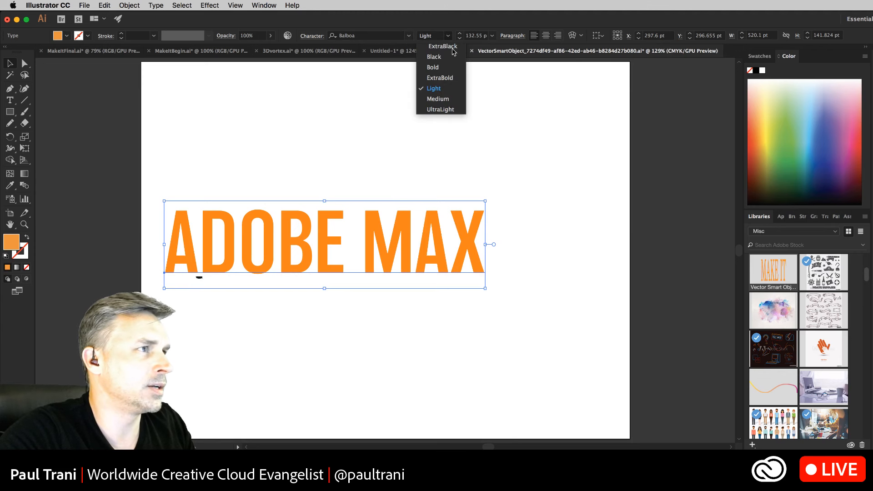
left_click(432, 76)
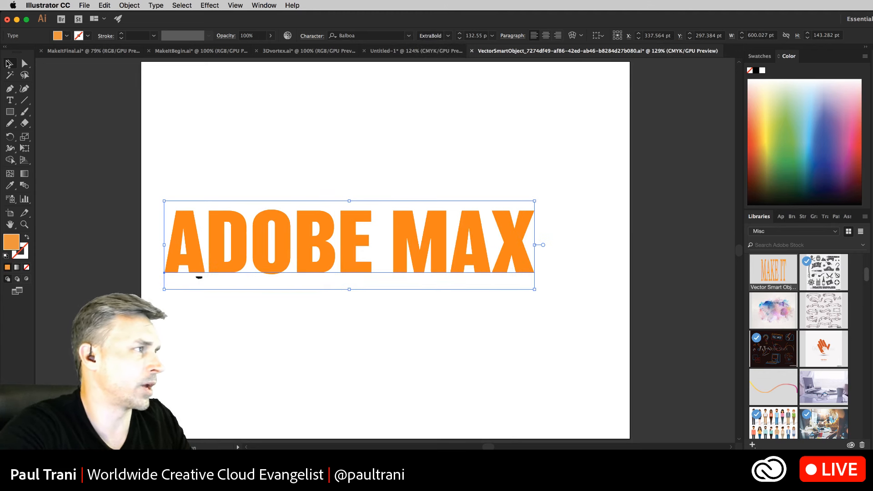
left_click_drag(214, 230, 249, 228)
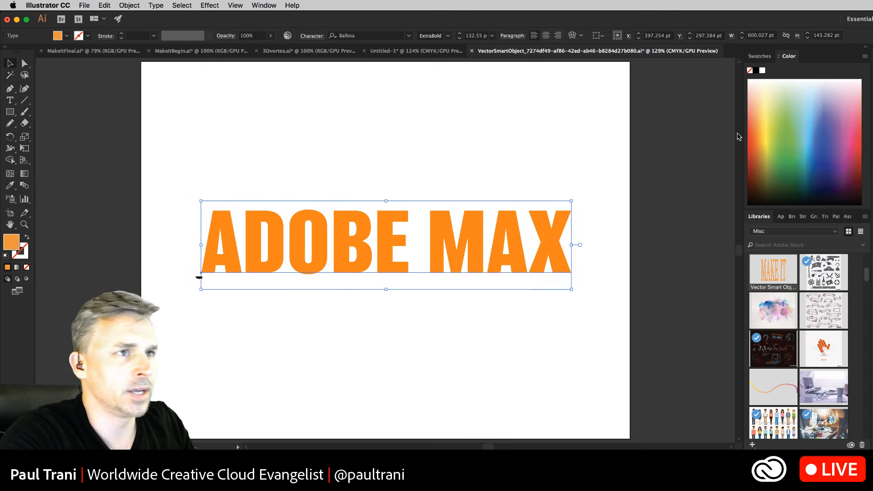
- Fill the ADOBE MAX lettering with white, save the vector file, and return to Photoshop
left_click(762, 70)
left_click(290, 126)
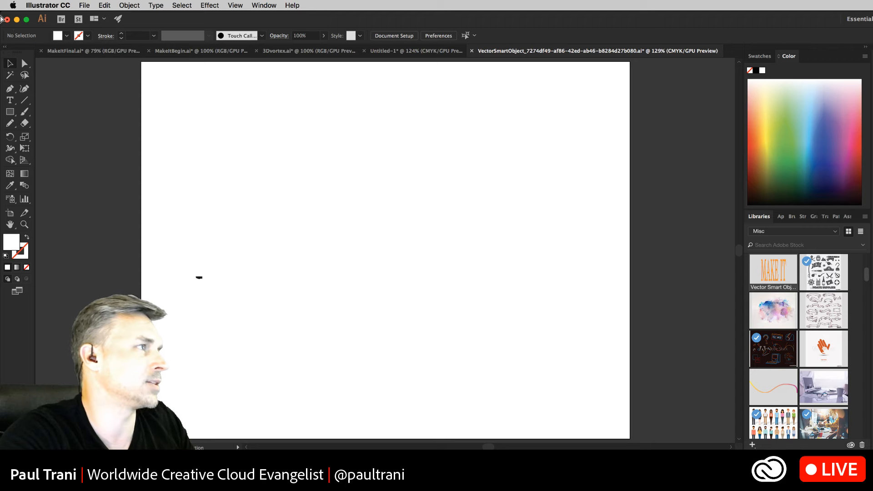
left_click(16, 19)
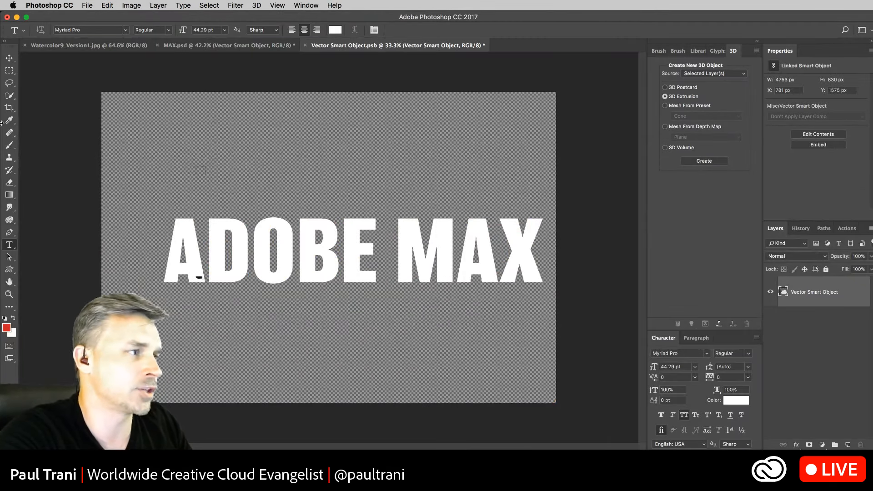
- Move the ADOBE MAX smart object up and left to about X 473 px, Y 1446 px
left_click(9, 58)
left_click_drag(176, 210, 153, 199)
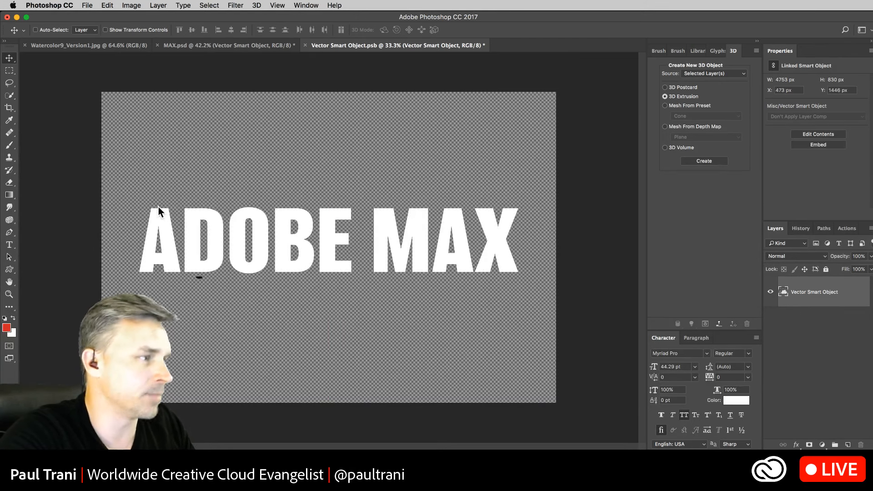
- Save the Vector Smart Object document and close it to return to MAX.psd
key("super+s")
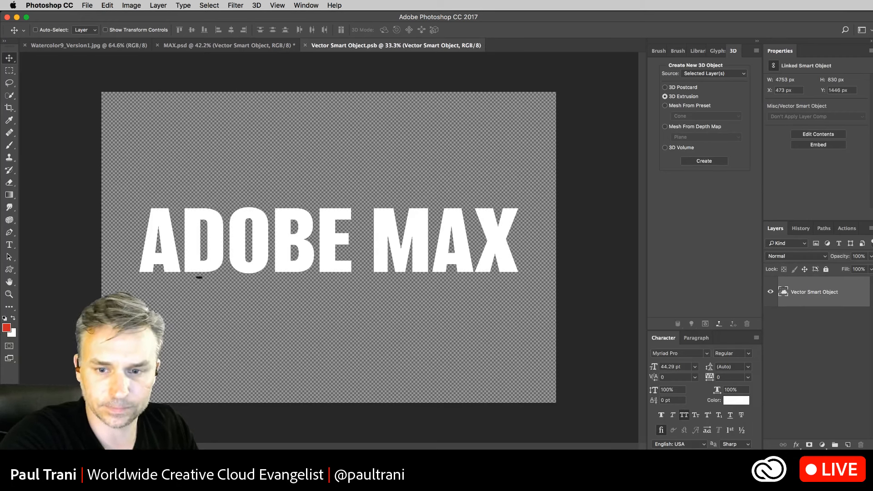
key("super+Tab")
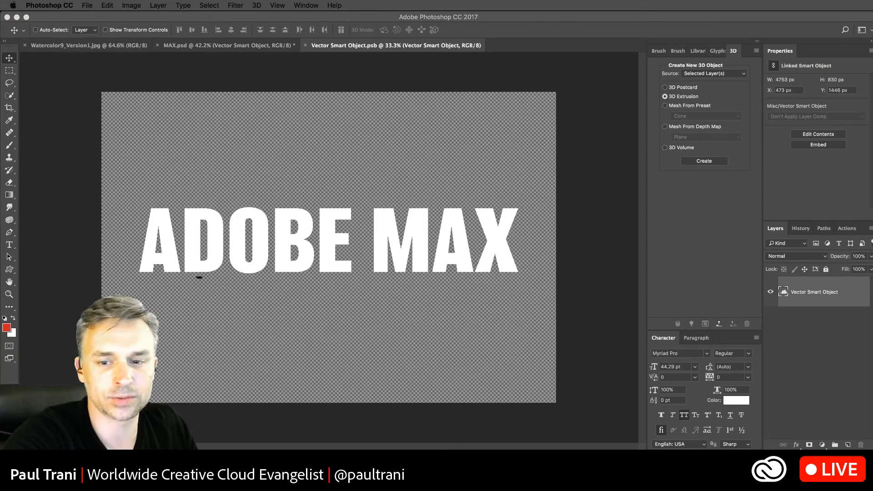
left_click(65, 103)
key("super+w")
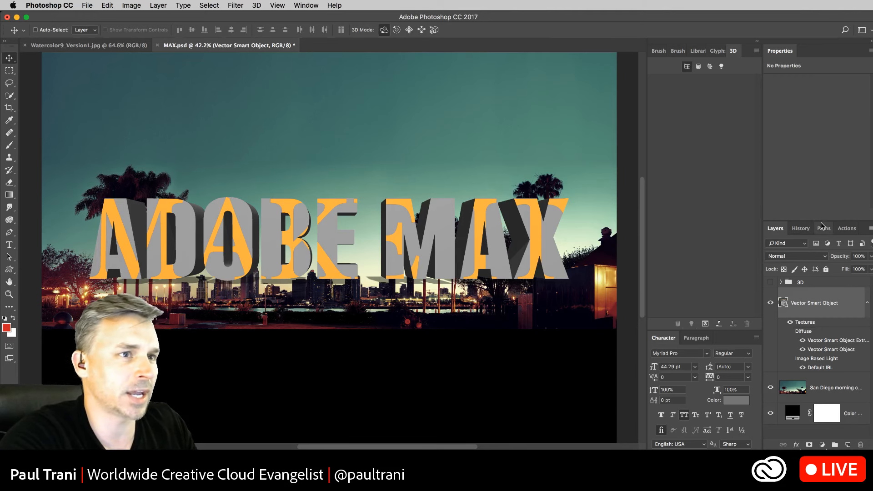
- Remove the diffuse texture from the front inflation material of the 3D ADOBE MAX text
left_click_drag(822, 225, 814, 144)
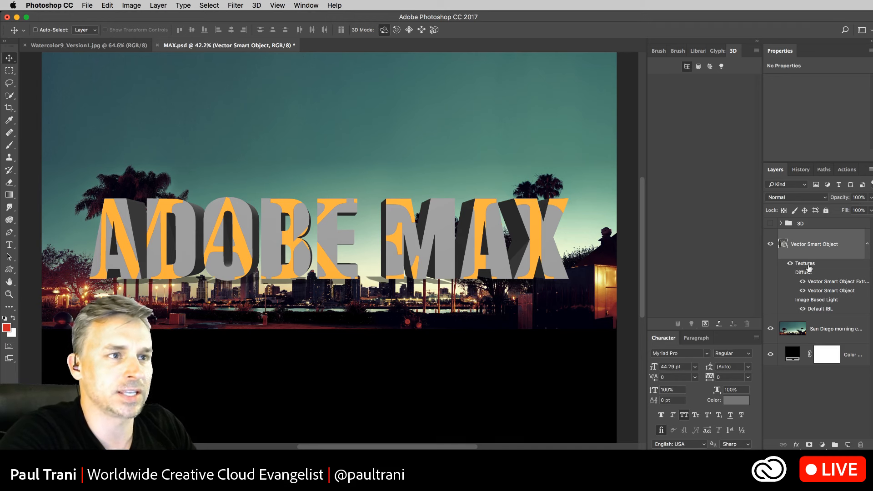
left_click(808, 265)
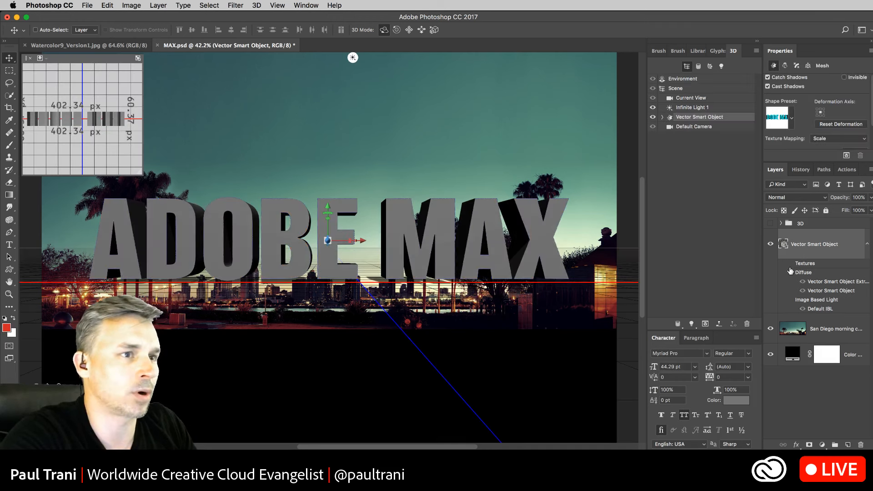
left_click(662, 117)
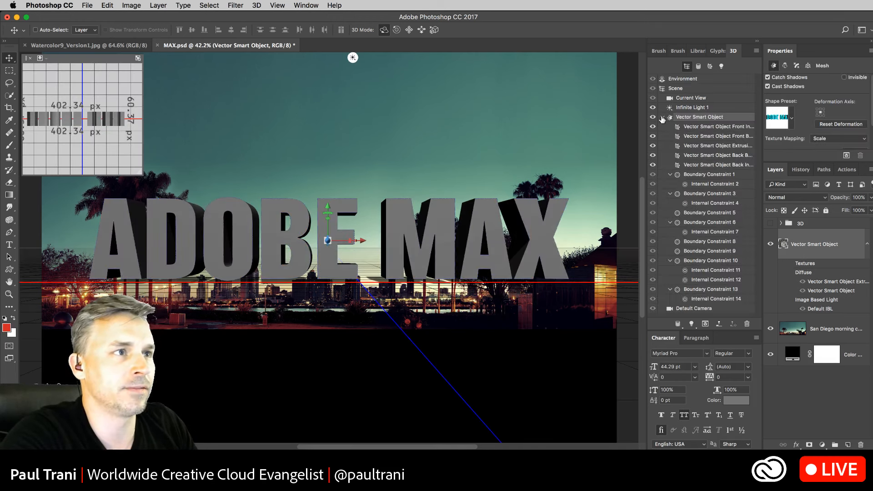
left_click(699, 127)
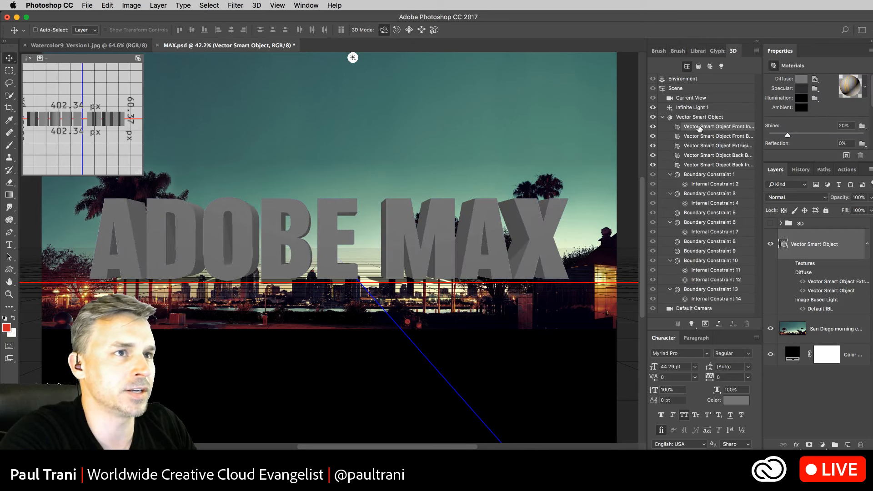
left_click(815, 79)
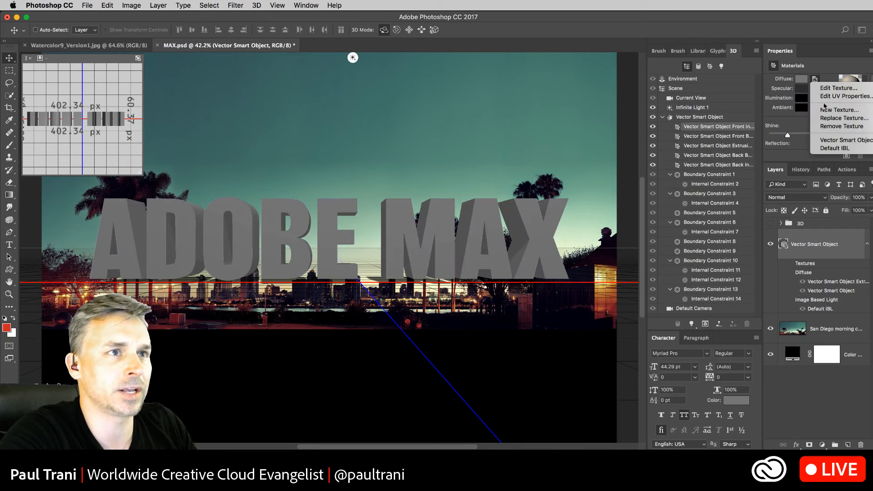
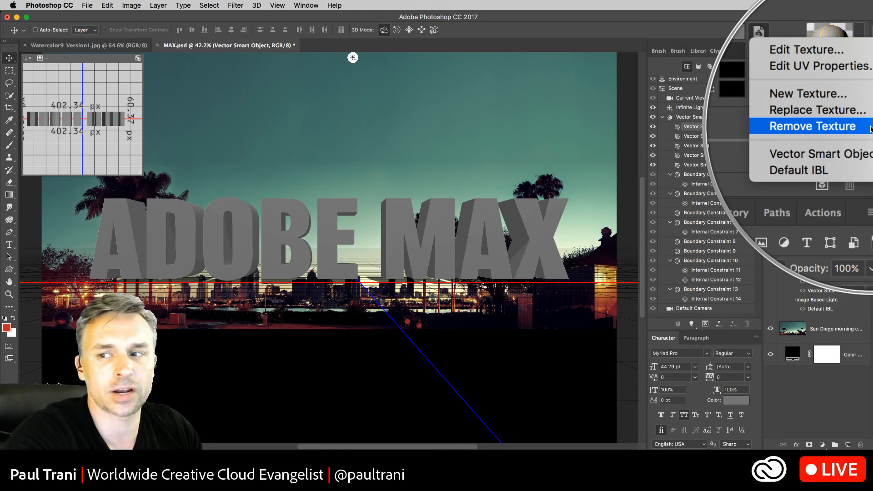
left_click(868, 126)
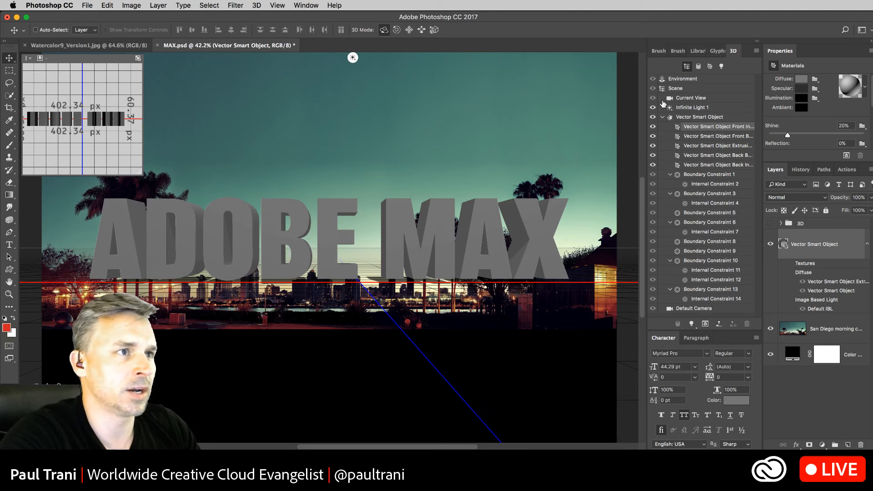
- Change the direction of Infinite Light 1 and raise its intensity to 256%
left_click(699, 109)
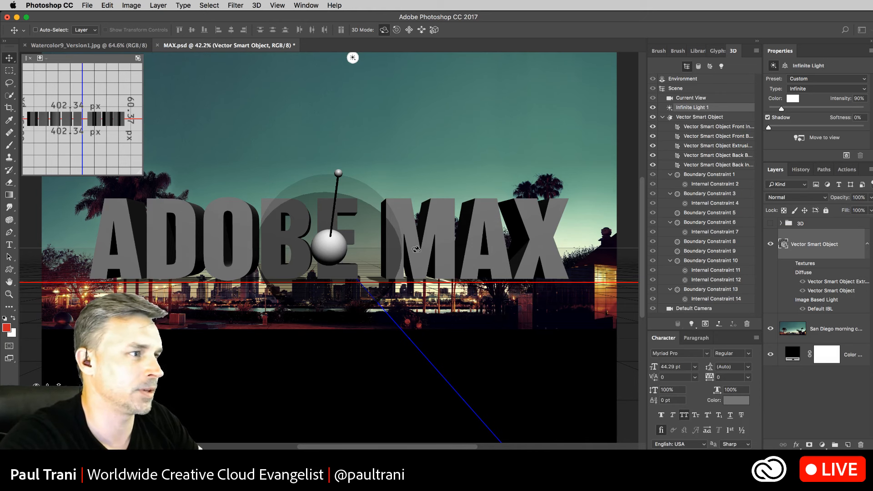
mouse_move(416, 258)
left_mouse_down()
mouse_move(782, 154)
mouse_move(741, 153)
left_mouse_up()
left_click_drag(781, 108, 799, 109)
left_click(6, 71)
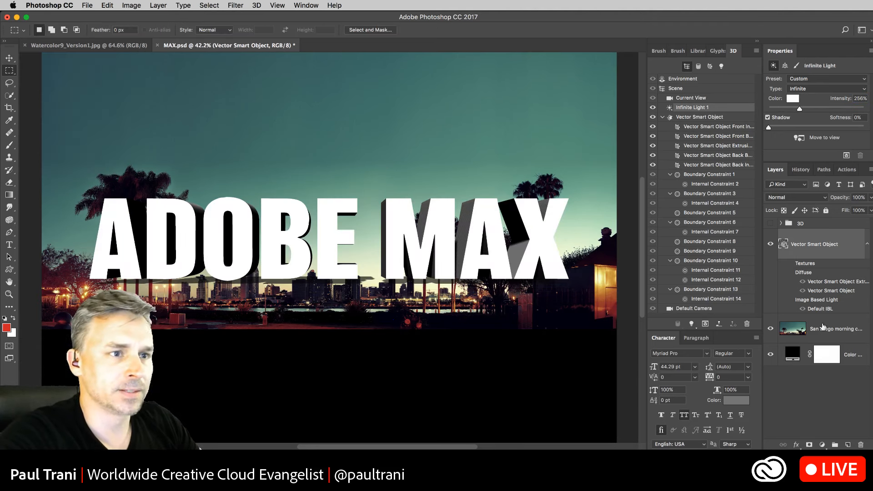
- Duplicate the San Diego morning layer and rename both the copy and the original LAS VEGAS
left_click_drag(820, 328, 849, 445)
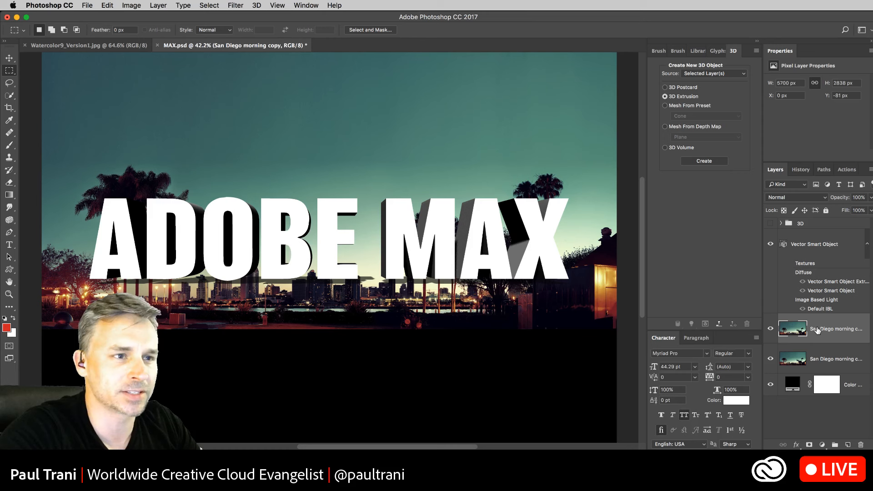
double_click(816, 329)
type("LAS")
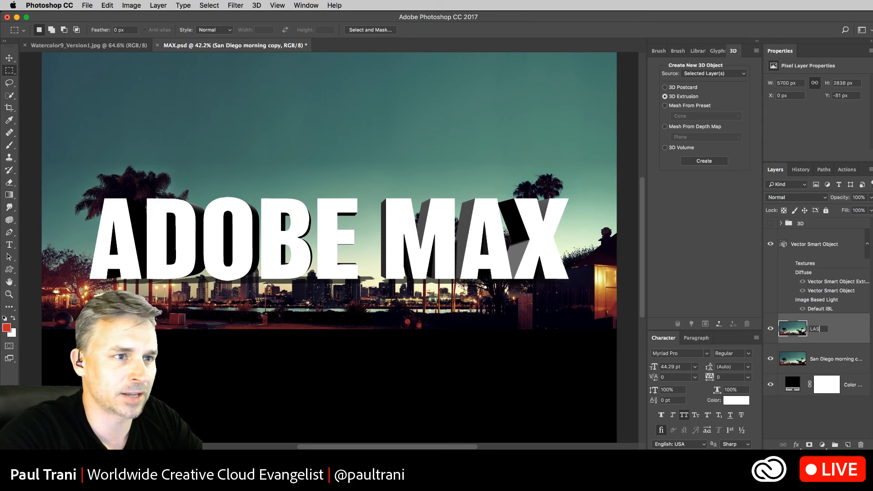
type(" VEGAS")
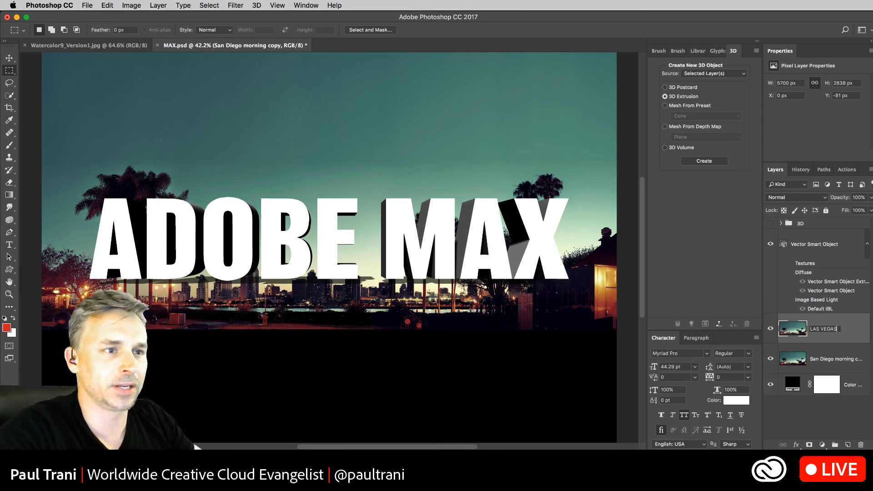
key("super+a")
key("super+c")
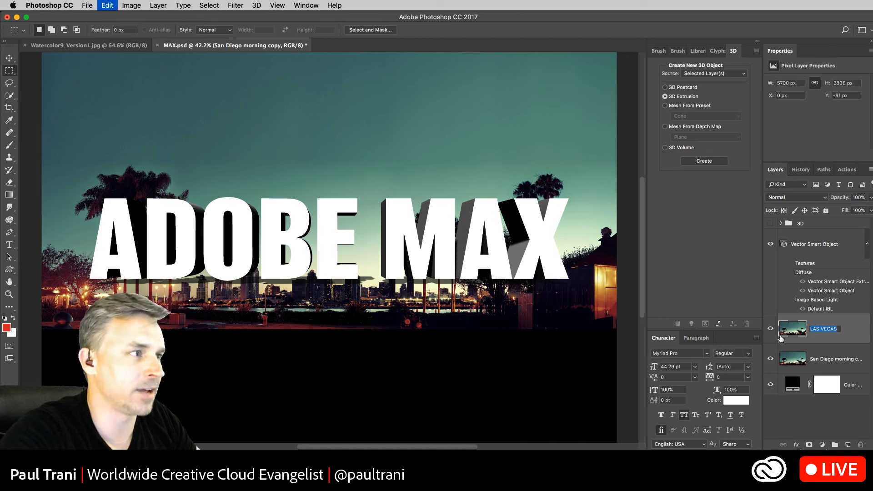
double_click(816, 360)
key("super+v")
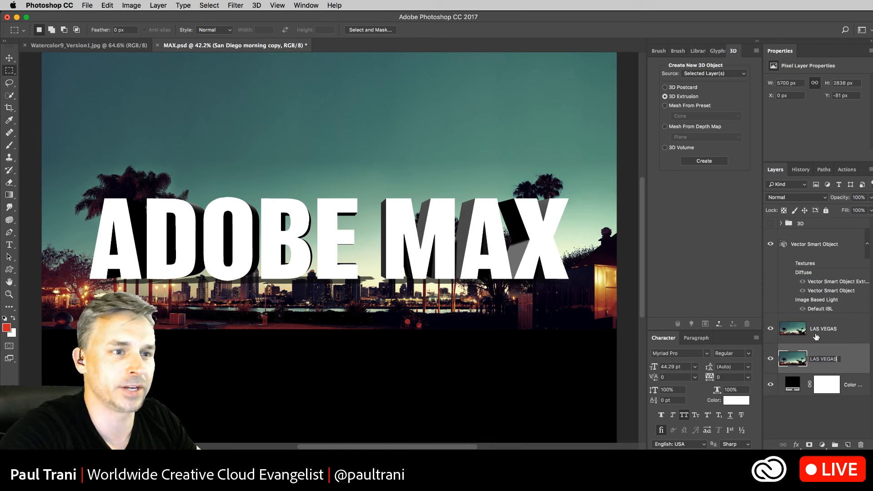
- Place the upper LAS VEGAS layer directly above the Vector Smart Object layer and flip it vertically
left_click_drag(819, 329, 809, 227)
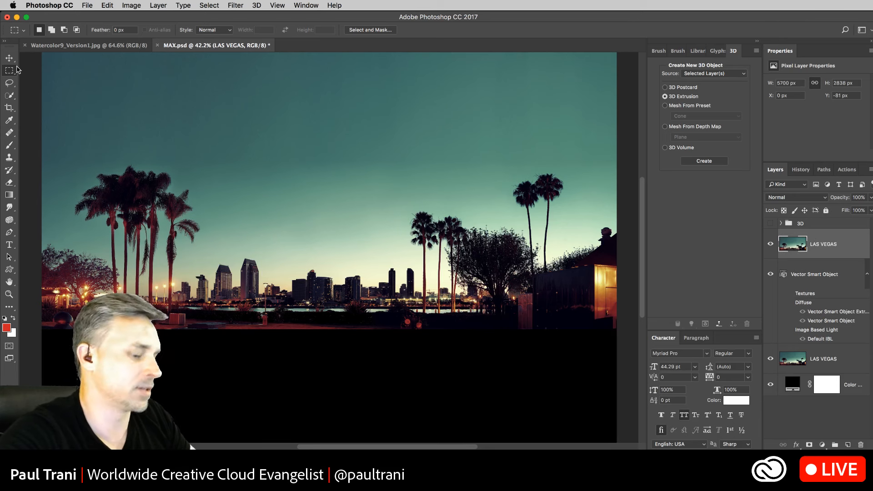
key("super+t")
right_click(256, 192)
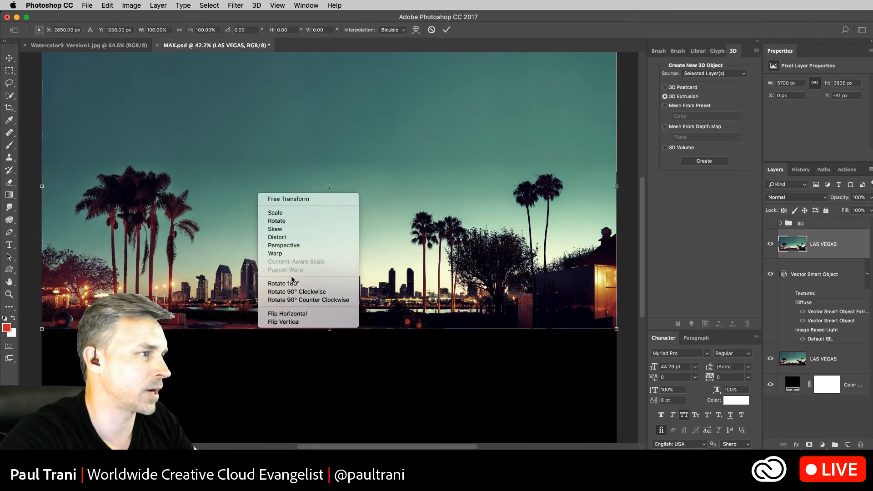
left_click(290, 325)
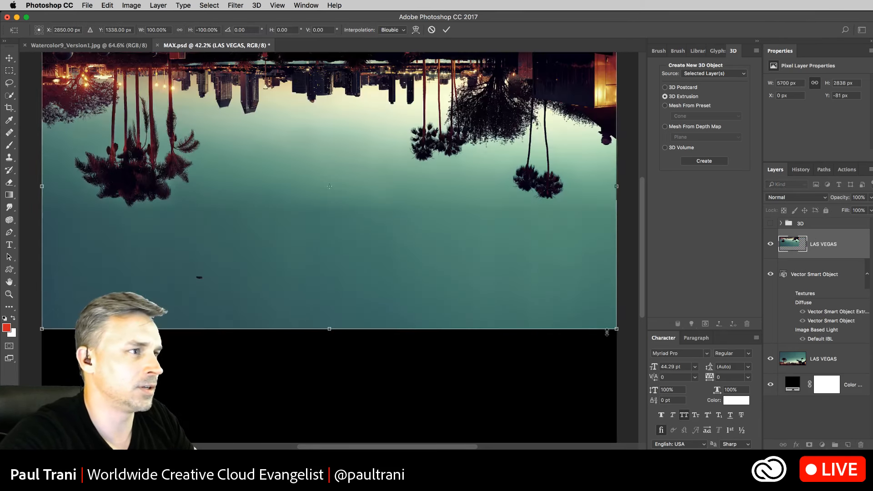
key("v")
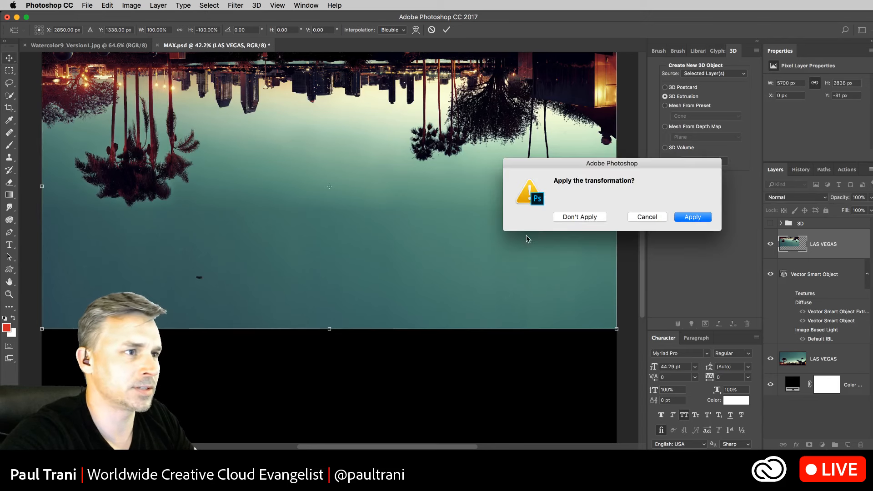
left_click(692, 217)
- Clip the flipped LAS VEGAS layer to the 3D text and reposition it to about X 78 px, Y 1271 px
left_click_drag(289, 229, 289, 345)
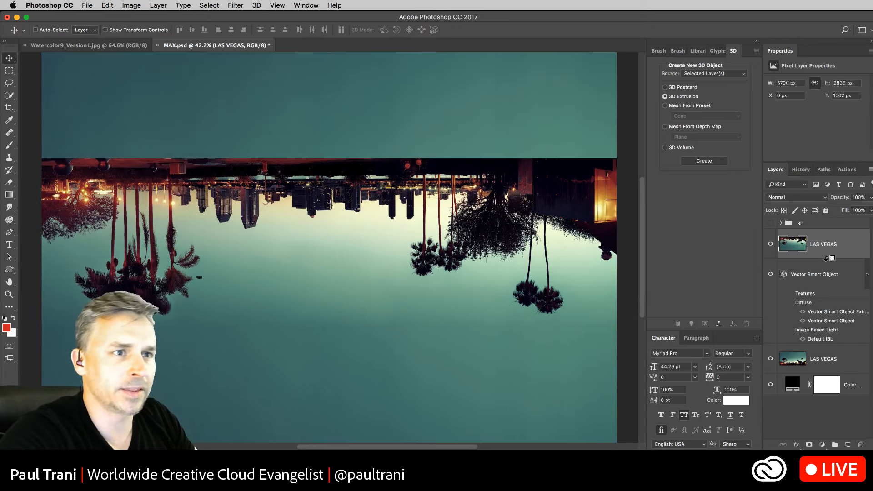
left_click(825, 254, "alt")
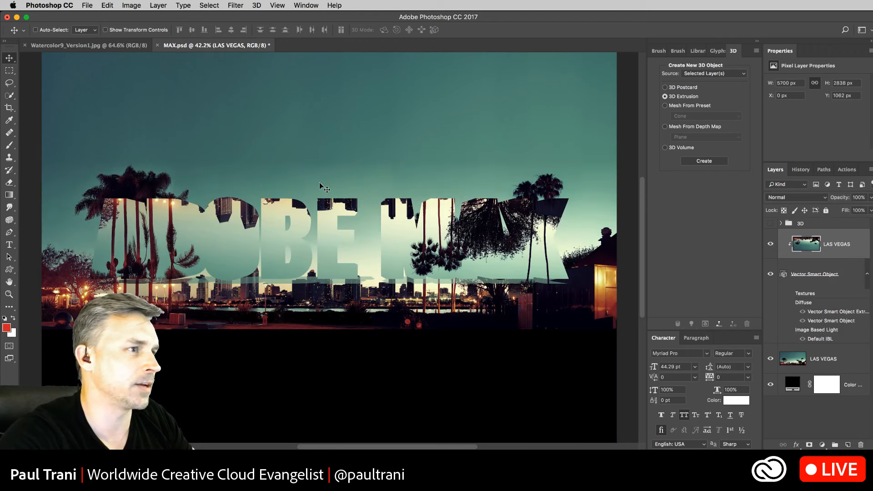
left_click_drag(321, 187, 408, 245)
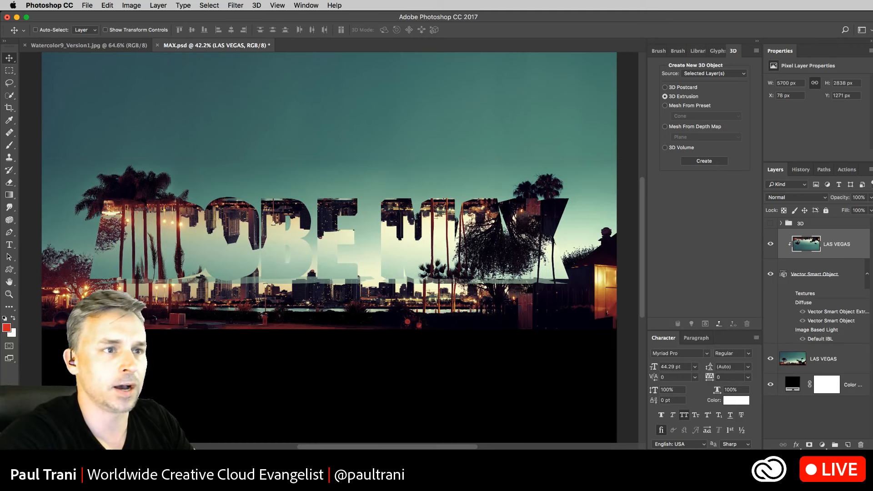
- Move the 3D text and its clipped LAS VEGAS layer up together by about 505 px
left_click(799, 275)
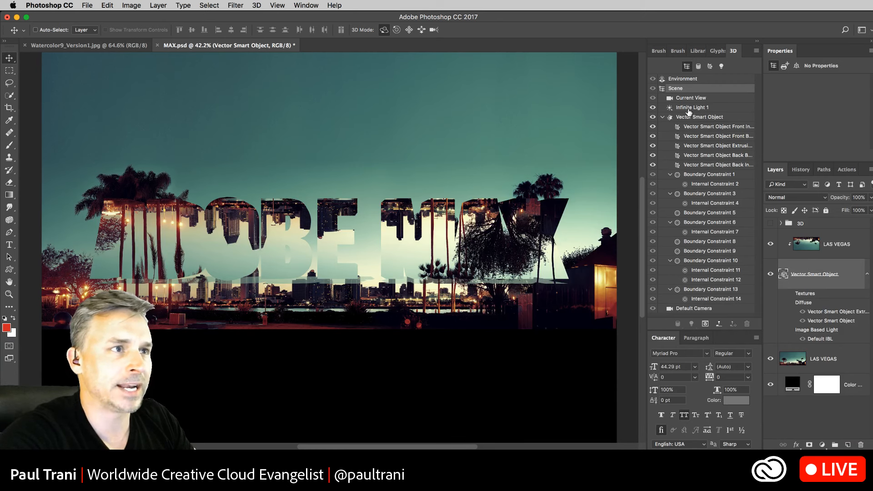
left_click(689, 117)
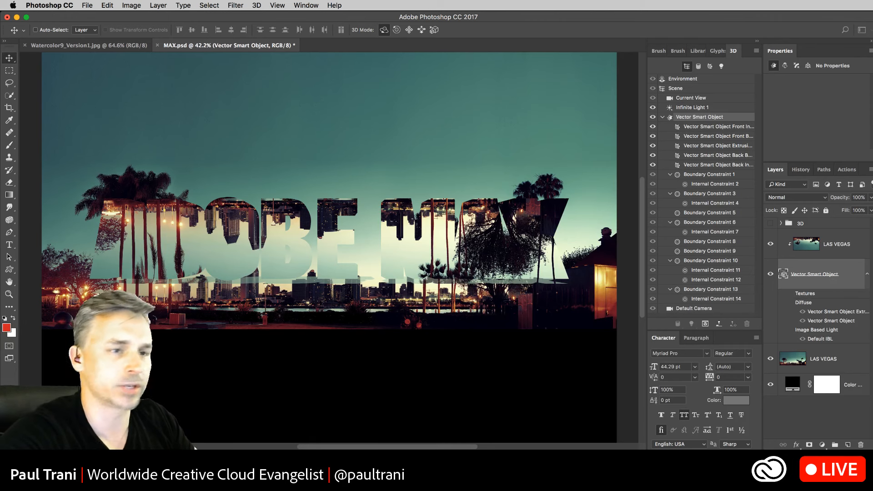
left_click(828, 247)
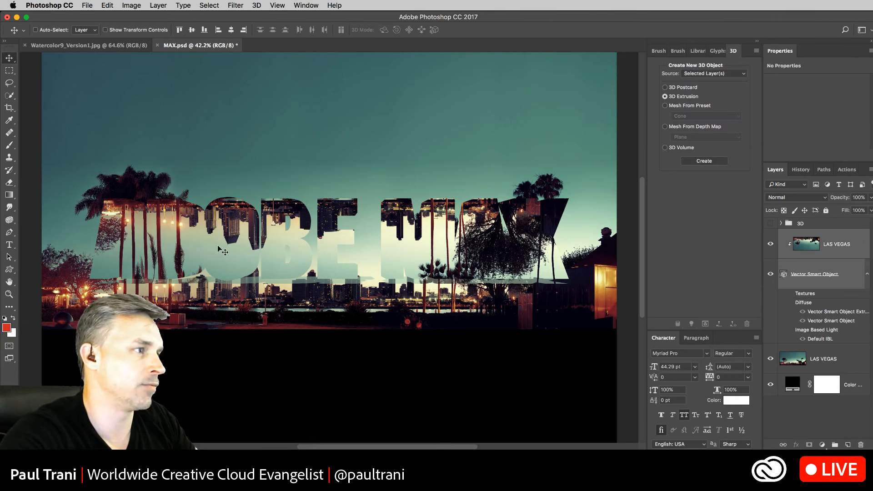
left_click_drag(218, 246, 219, 194)
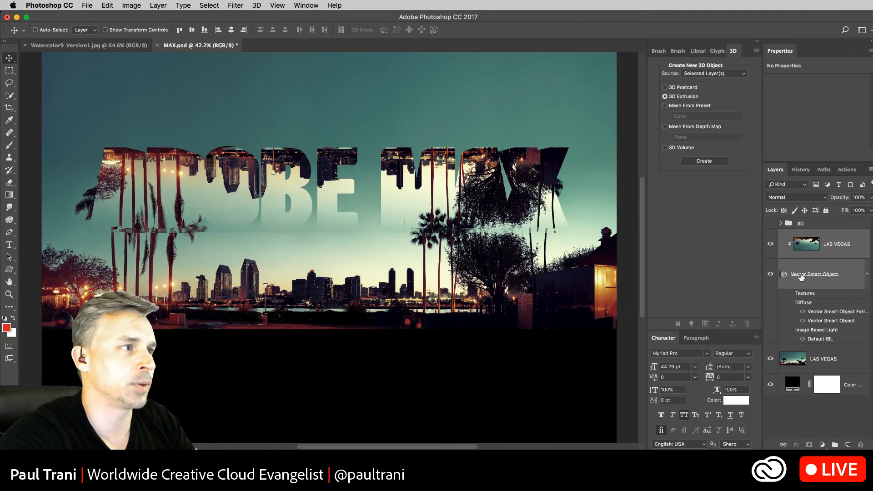
- Try successive blending modes on the clipped LAS VEGAS layer and settle on Lighter Color
left_click(812, 253)
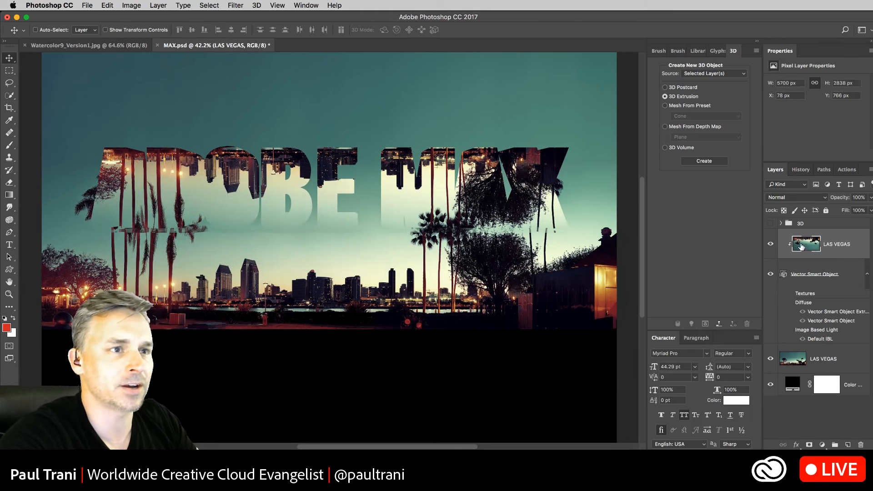
left_click(813, 198)
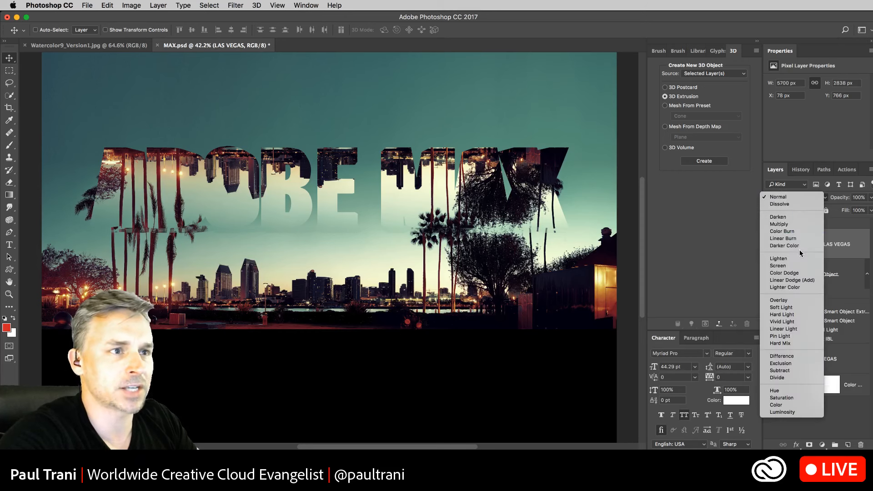
left_click(795, 265)
key("shift+plus")
key("shift+plus")
key("shift+plus")
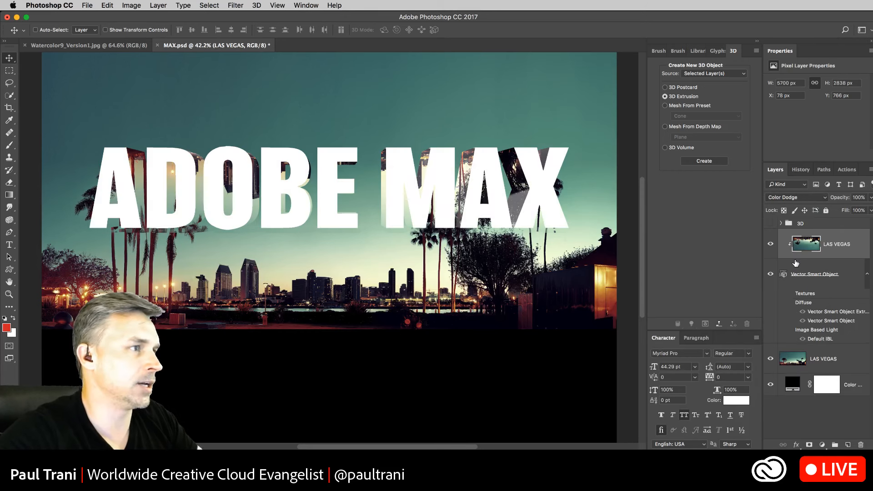
key("shift+plus")
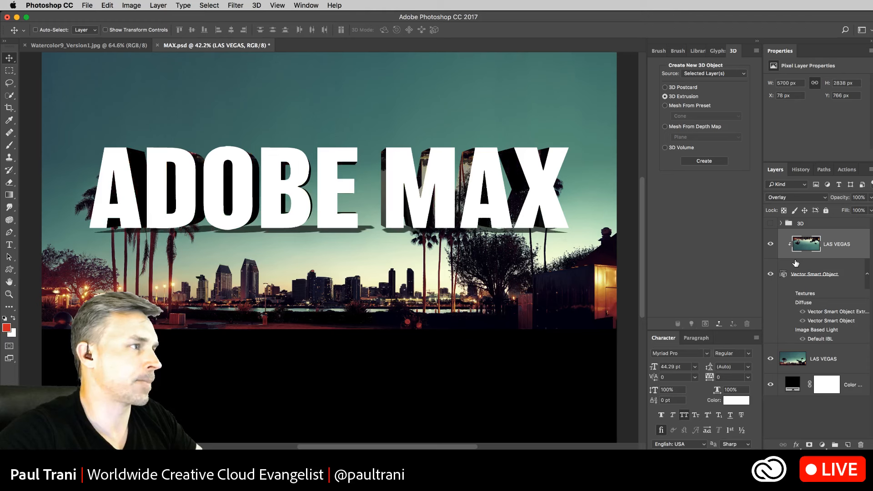
key("shift+minus")
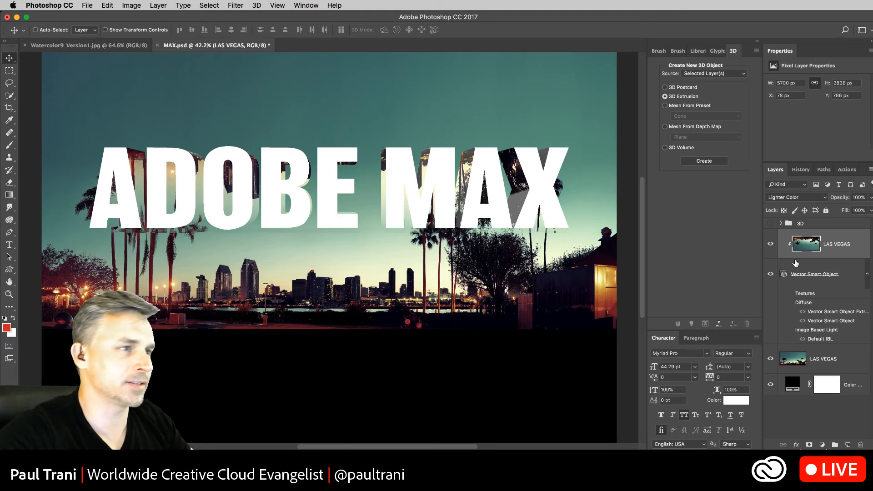
- Hide the lower LAS VEGAS background layer and select the Vector Smart Object 3D layer
left_click(770, 359)
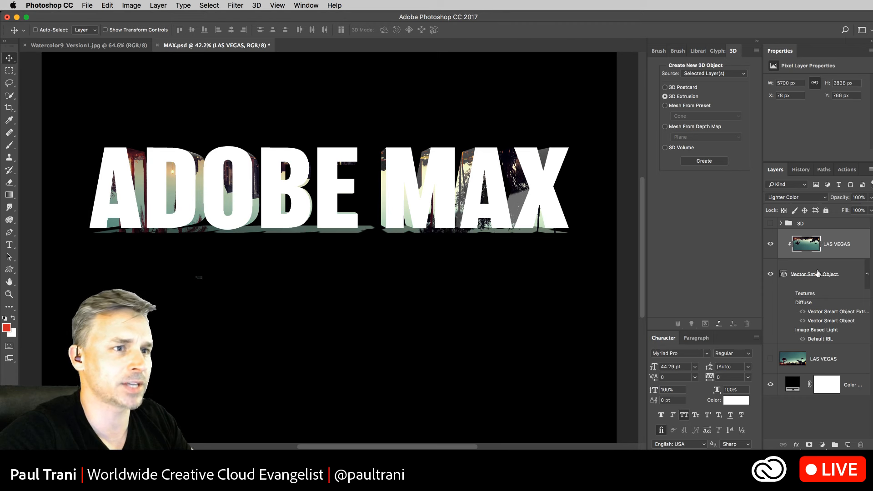
left_click(790, 273)
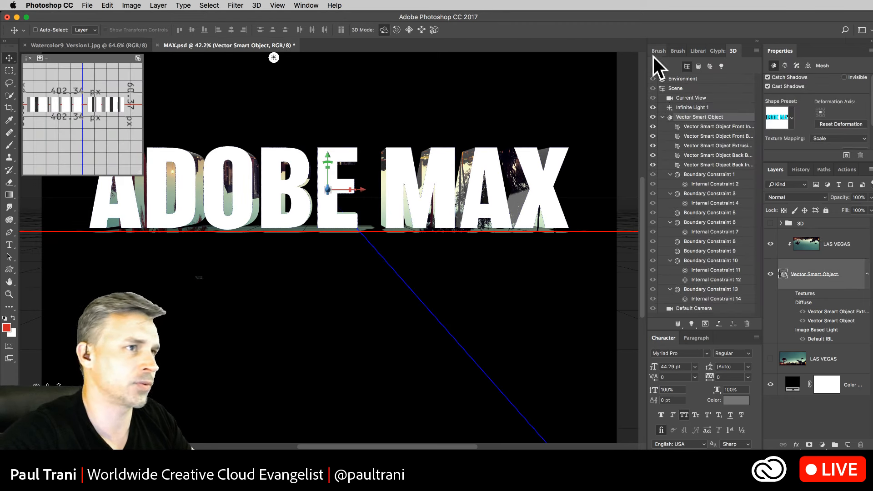
- Orbit the 3D camera to show the ADOBE MAX text from below at a tilt and set its FOV to 45 mm lens
left_click(675, 98)
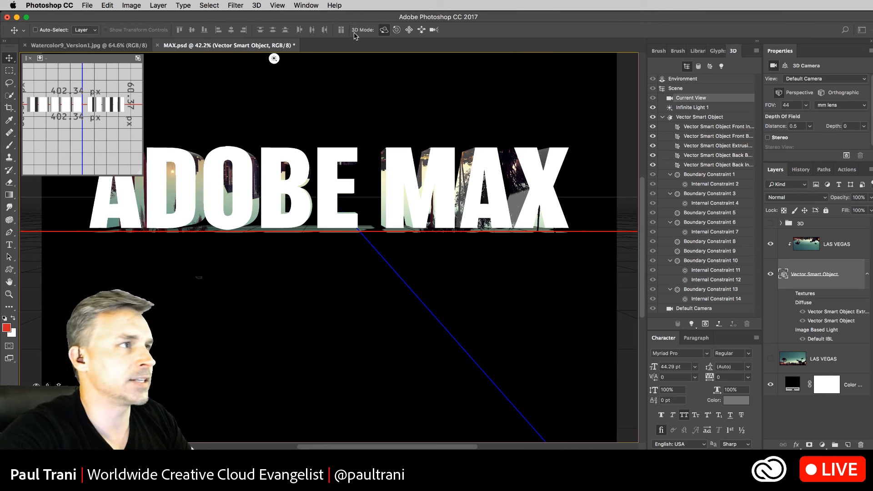
left_click_drag(407, 203, 376, 237)
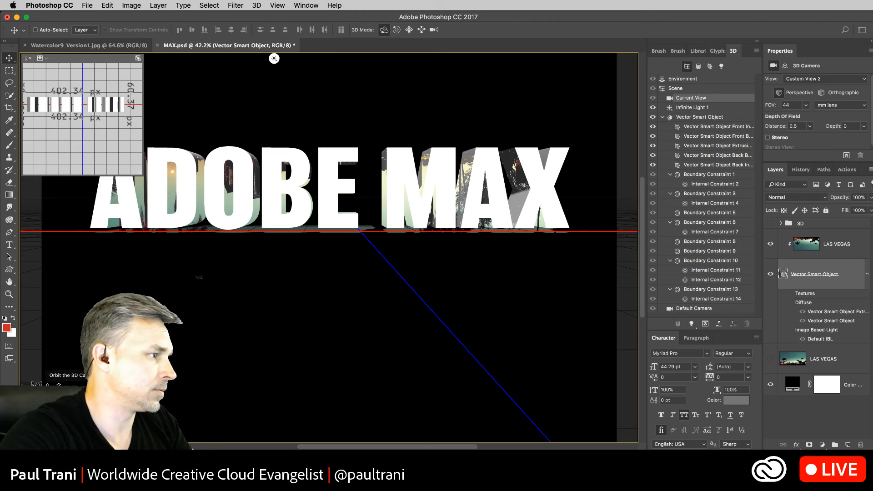
left_click_drag(274, 59, 391, 459)
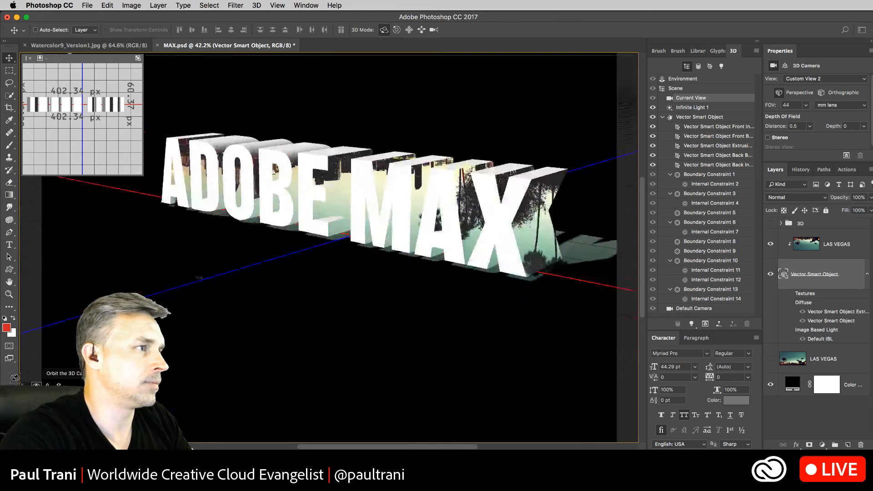
left_click_drag(15, 377, 33, 378)
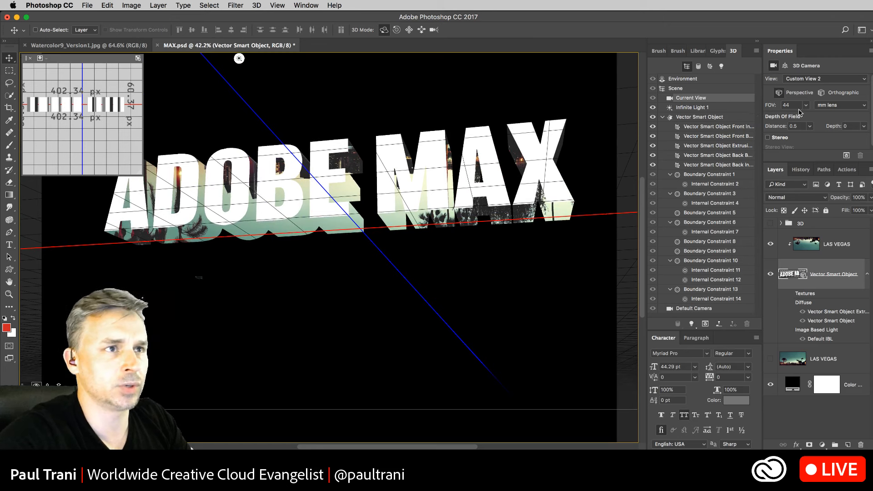
left_click(806, 105)
left_click_drag(809, 118, 804, 117)
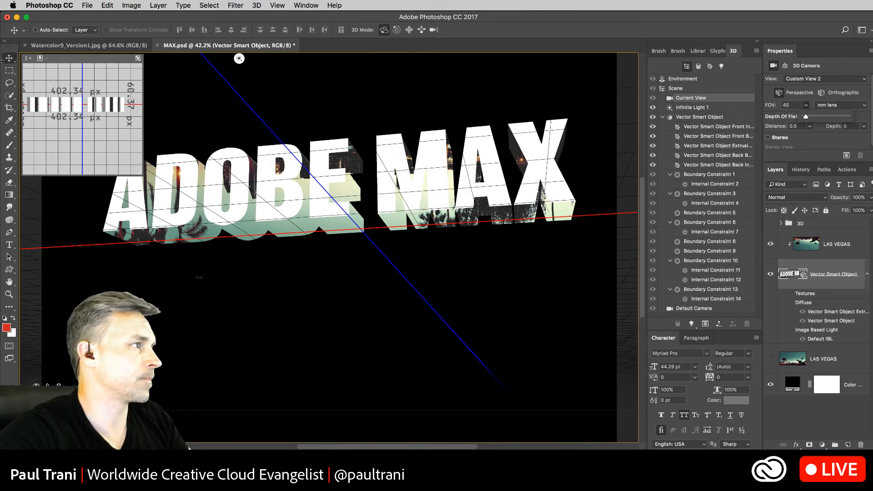
key("m")
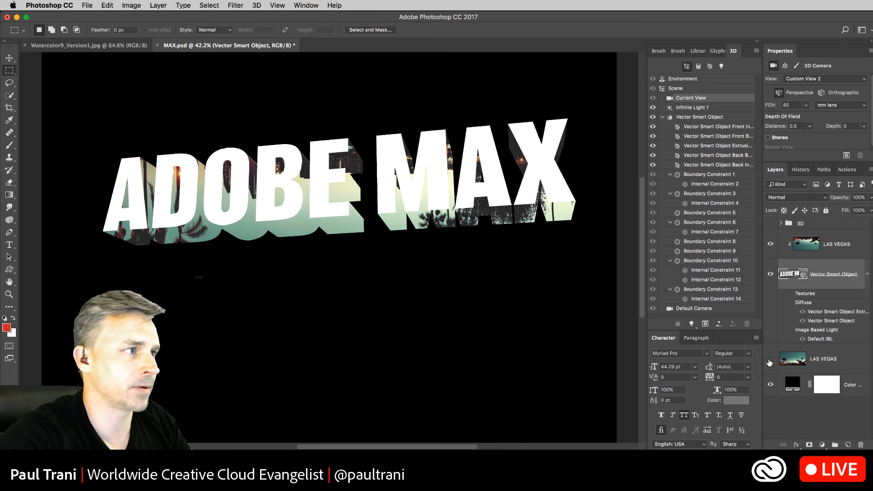
- Show the lower LAS VEGAS background layer again, select it, and activate the Move tool
left_click(769, 359)
left_click(789, 362)
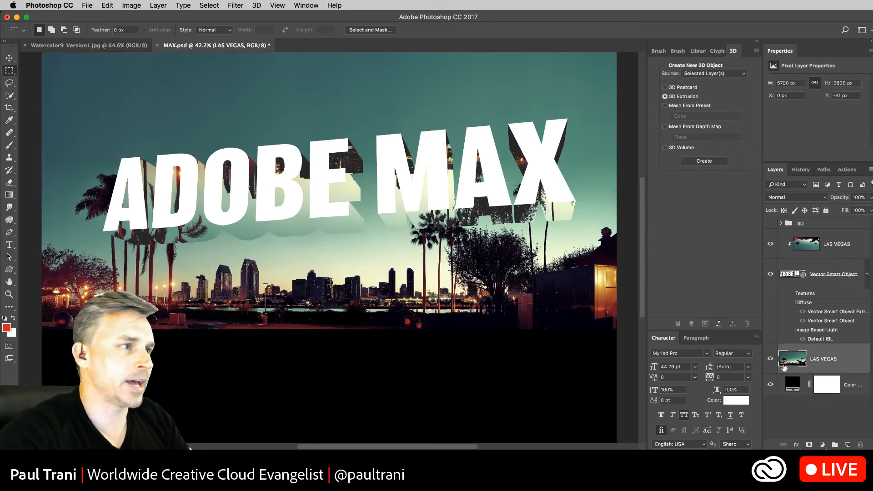
key("v")
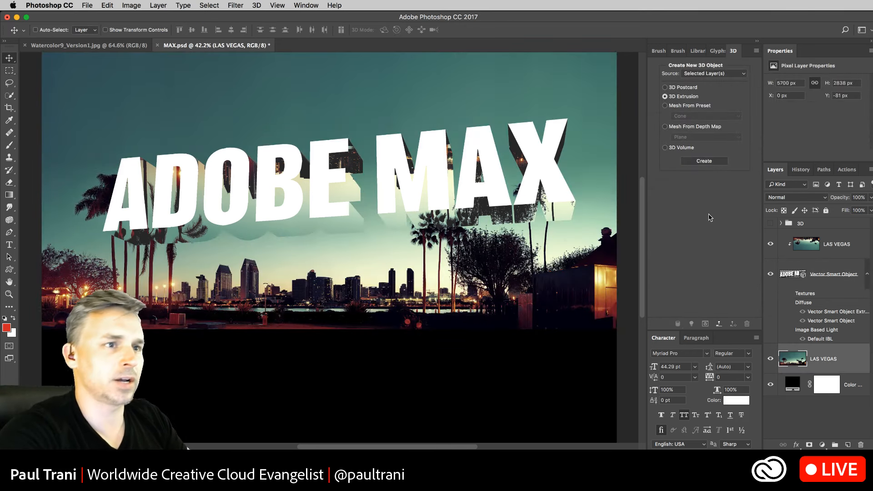
- Cycle through blending modes on the upper clipped LAS VEGAS layer and settle on Hard Light
left_click(815, 245)
key("shift+plus")
key("shift+plus")
key("shift+plus")
key("shift+plus")
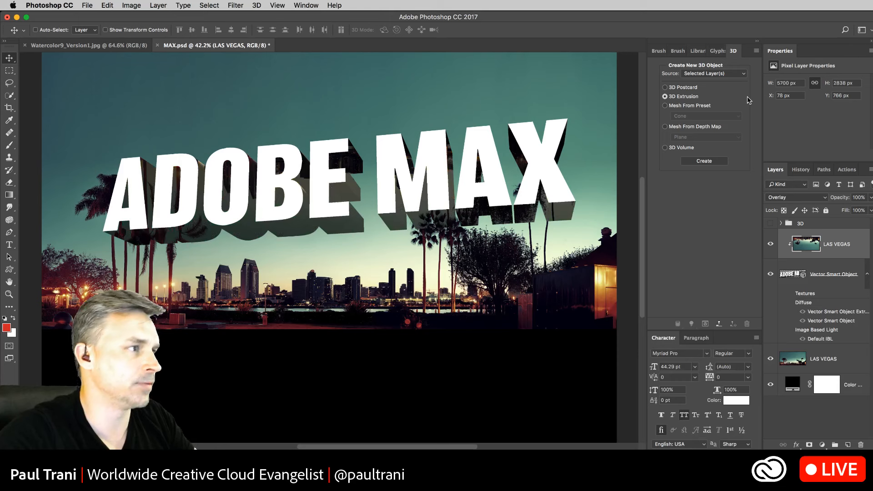
key("shift+minus")
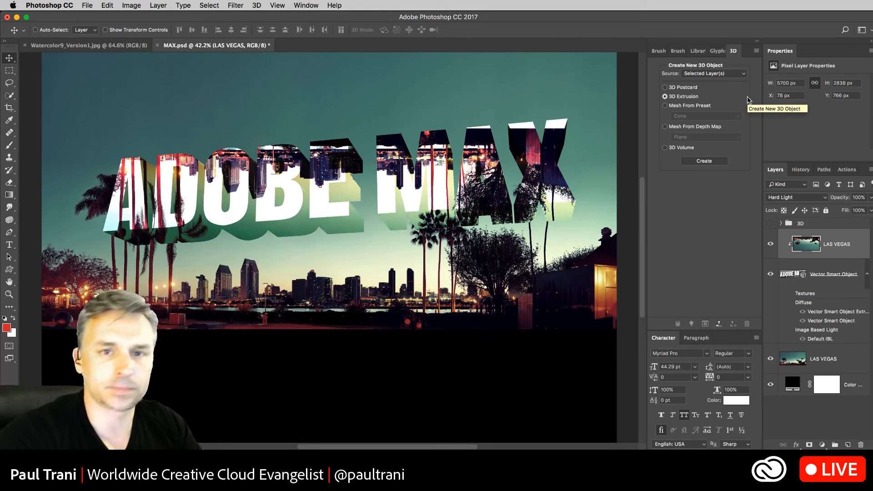
- Show and expand the finished 3D layer group, and hide the Vector Smart Object layer
left_click(770, 224)
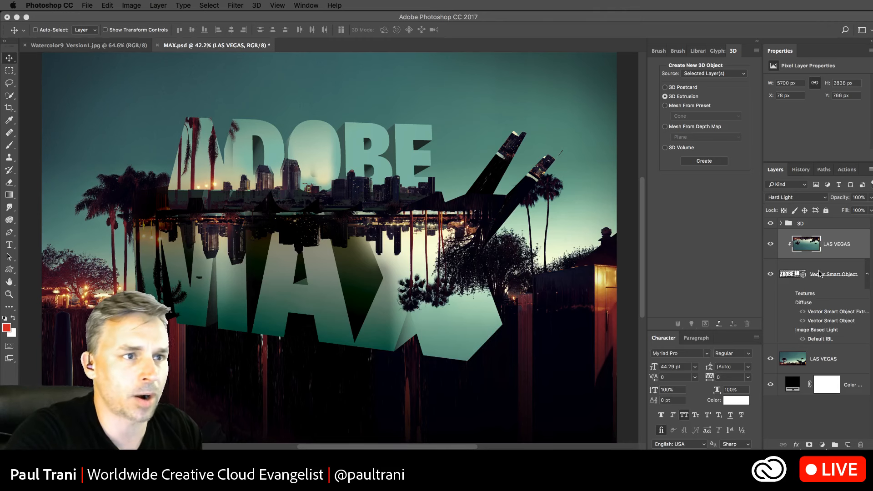
left_click(781, 227)
left_click(781, 225)
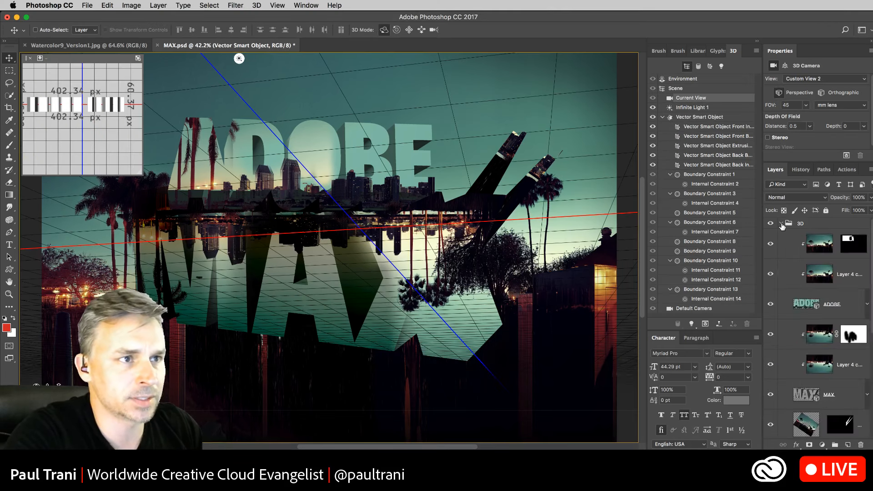
scroll(794, 305, "down", 5)
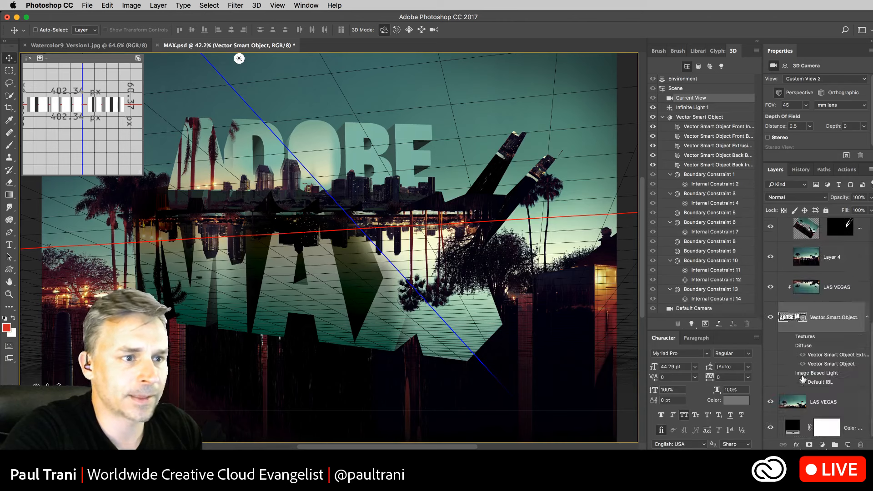
left_click(774, 321)
scroll(786, 321, "up", 5)
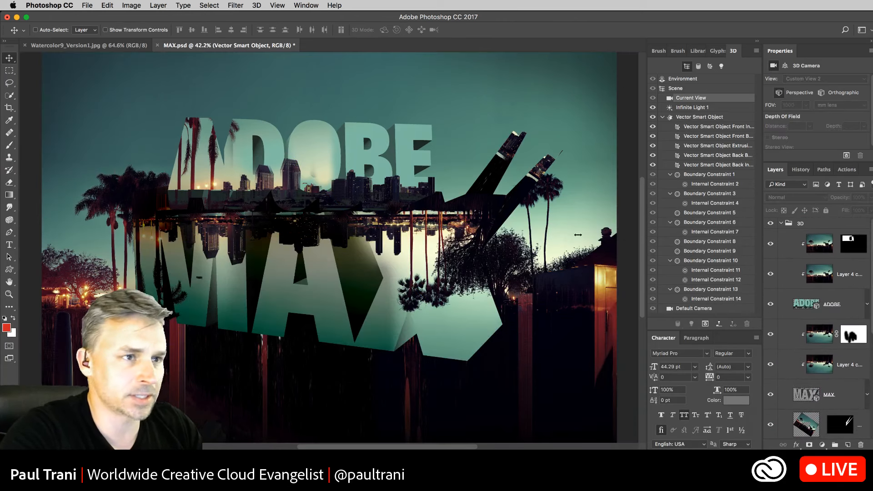
- Examine the ADOBE 3D layer's mesh properties, coordinates, current view and infinite light settings
left_click(828, 304)
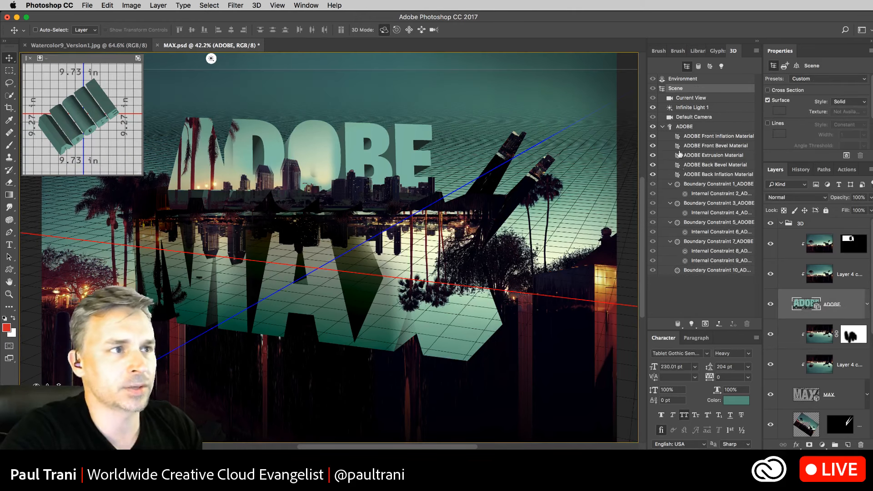
left_click(684, 127)
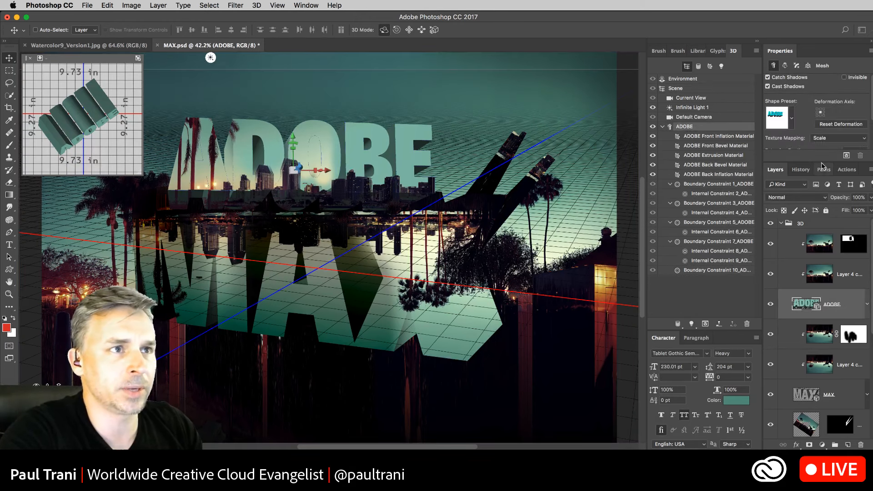
left_click_drag(822, 162, 818, 232)
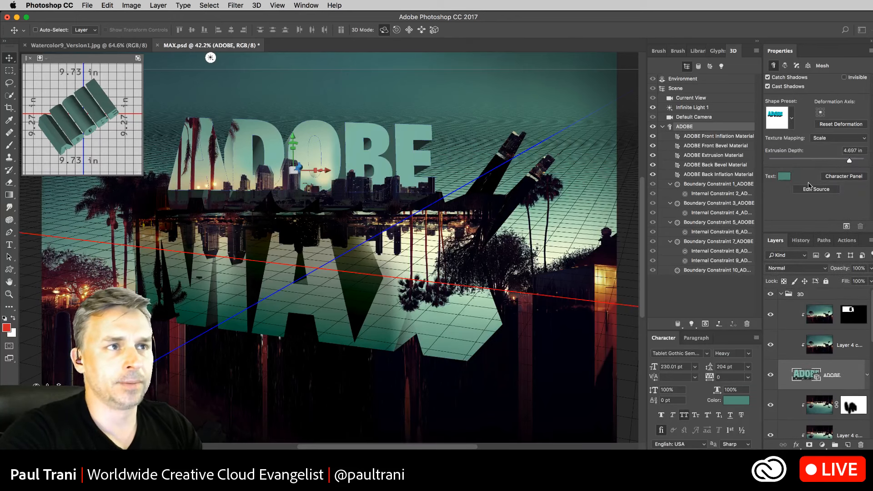
left_click(807, 66)
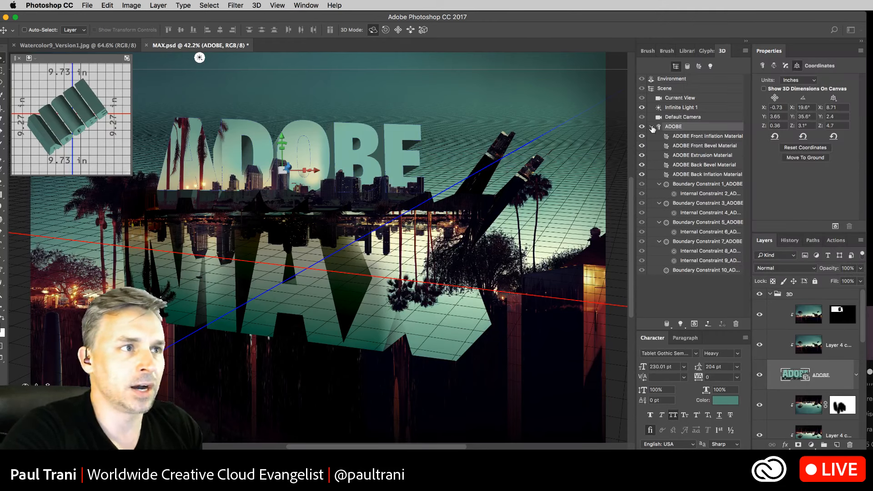
left_click(652, 127)
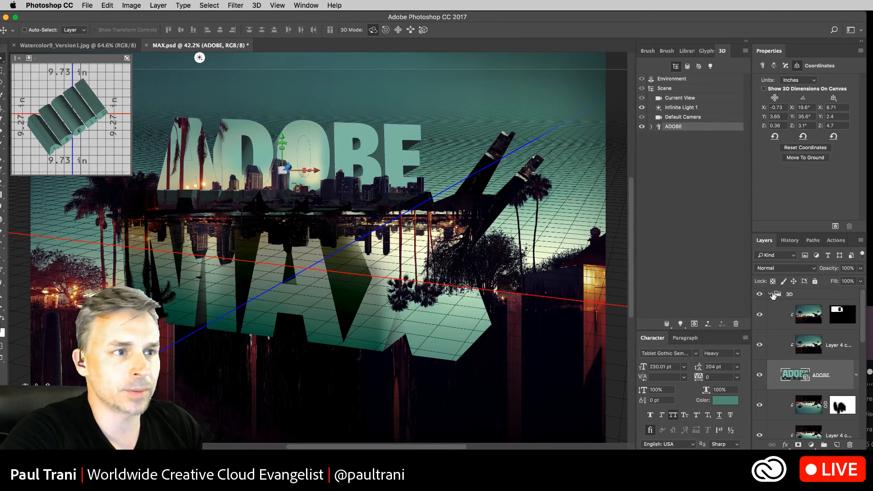
left_click_drag(797, 232, 804, 154)
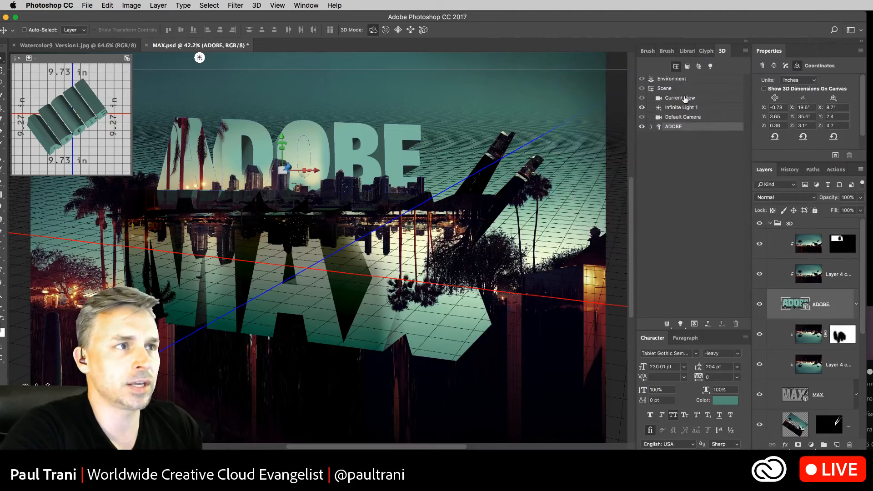
left_click(686, 98)
left_click(685, 107)
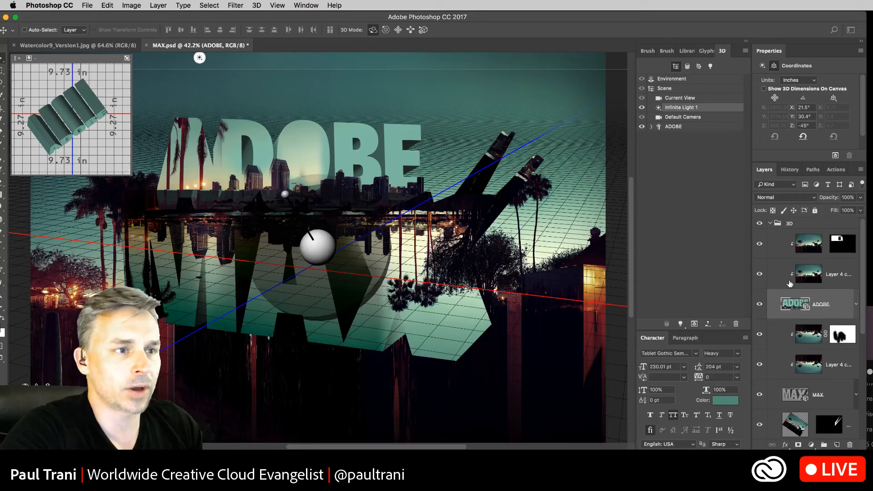
- Select the MAX 3D layer, try its default camera view and undo it, and select the MAX mesh
scroll(790, 279, "down", 5)
scroll(789, 280, "up", 2)
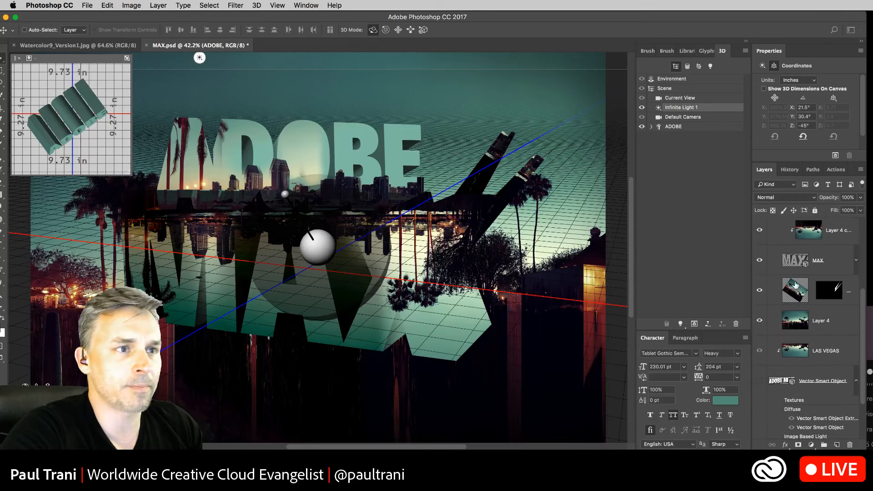
left_click(818, 264)
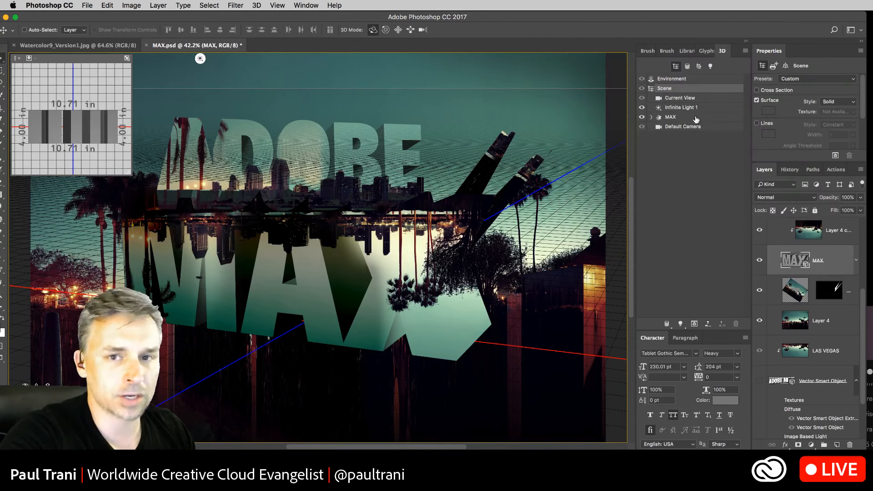
left_click(693, 127)
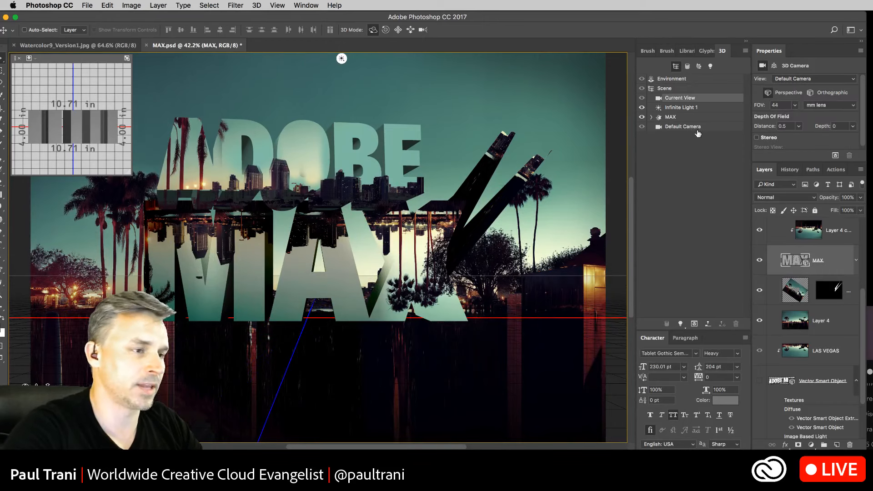
key("super+z")
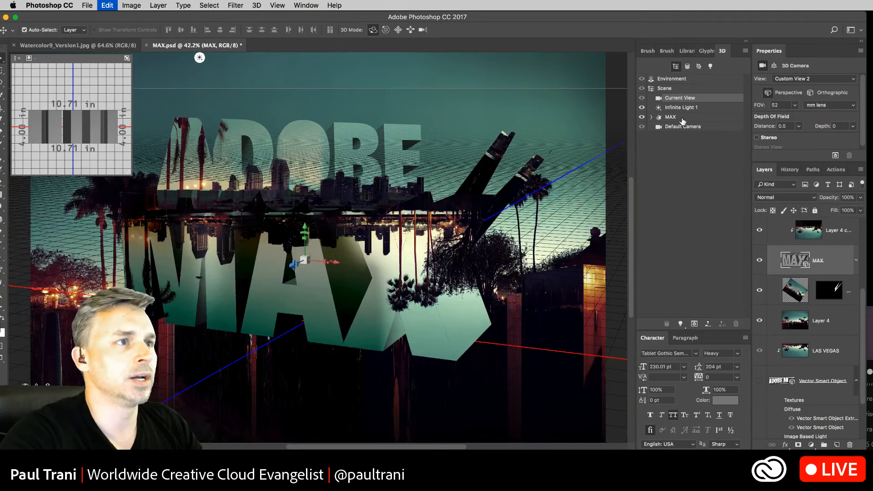
left_click(682, 119)
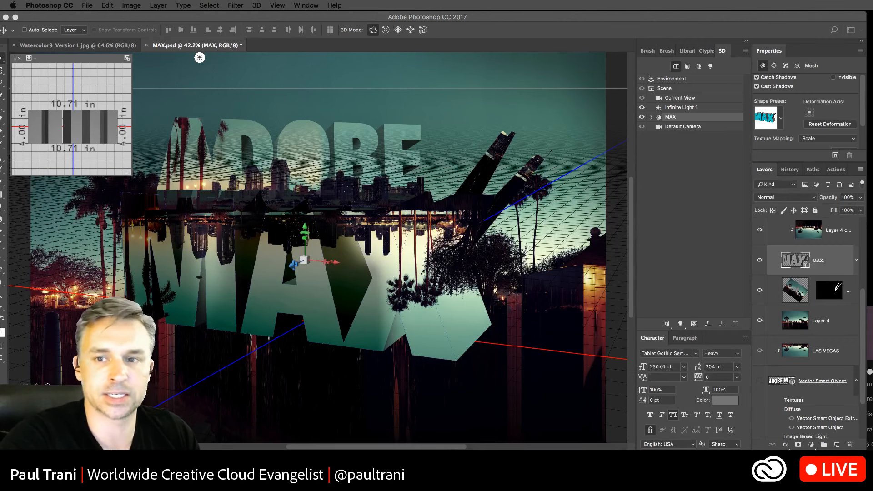
- Open the export settings for the MAX 3D layer and review the available 3D file formats
left_click(590, 37)
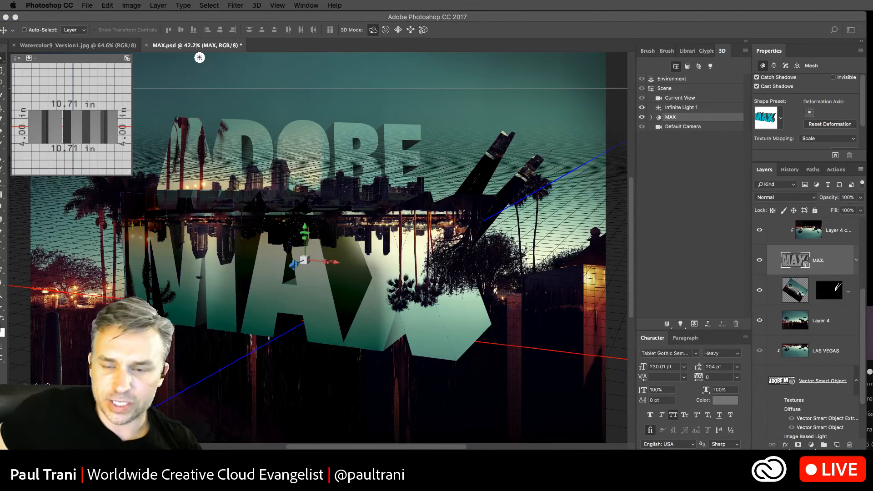
left_click_drag(54, 17, 66, 15)
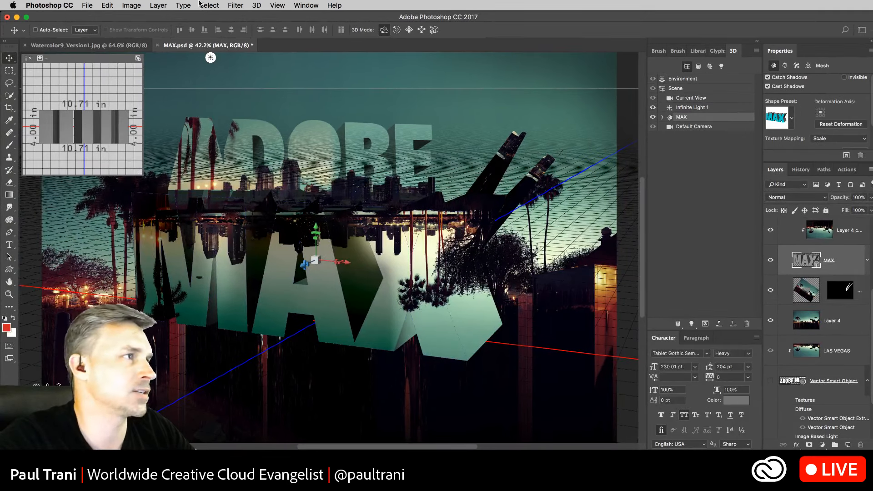
left_click(256, 5)
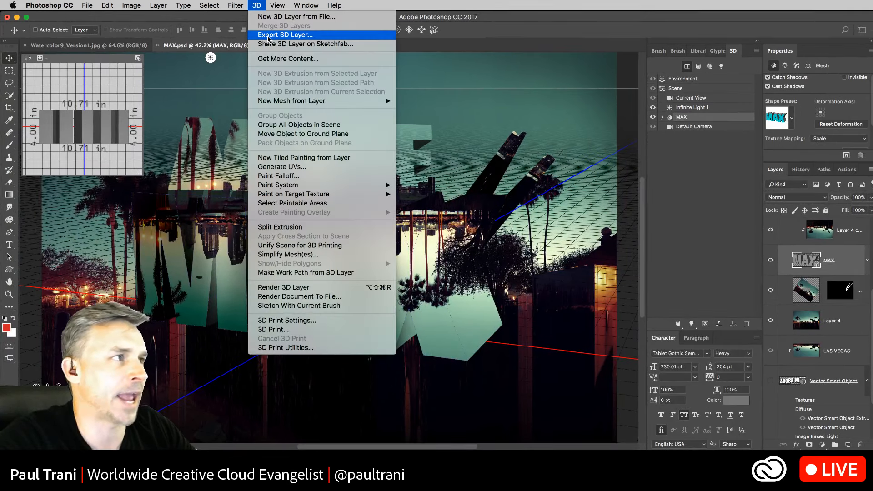
left_click(268, 35)
left_click_drag(464, 159, 451, 133)
left_click(496, 147)
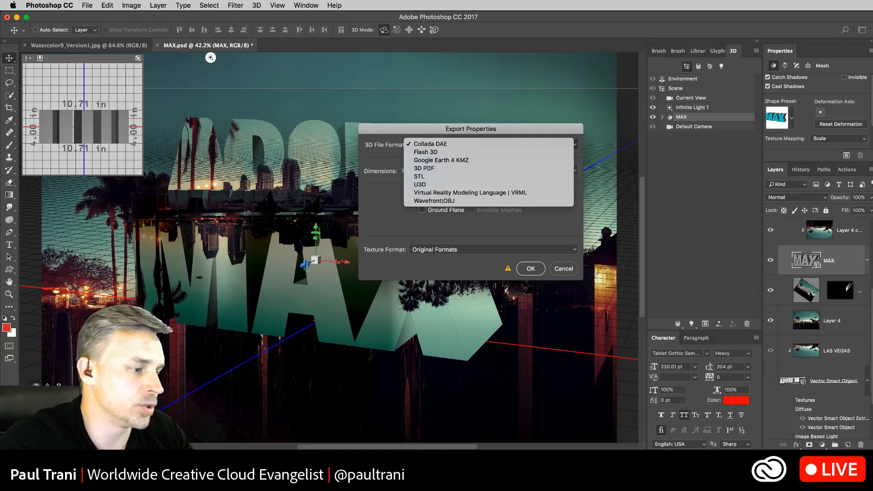
- Switch to Illustrator, examine the checkered vortex artwork in 3Dvortex.ai, and minimize the Illustrator window
key("super+Tab")
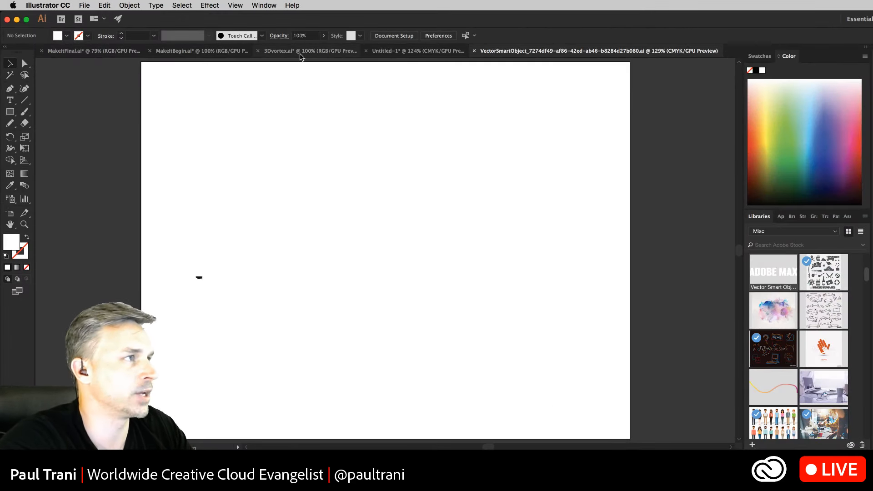
left_click(287, 52)
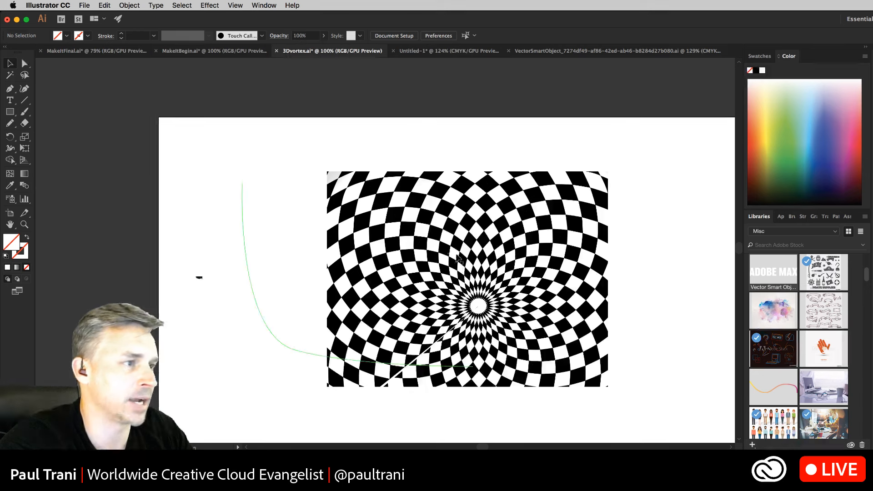
left_click(324, 299)
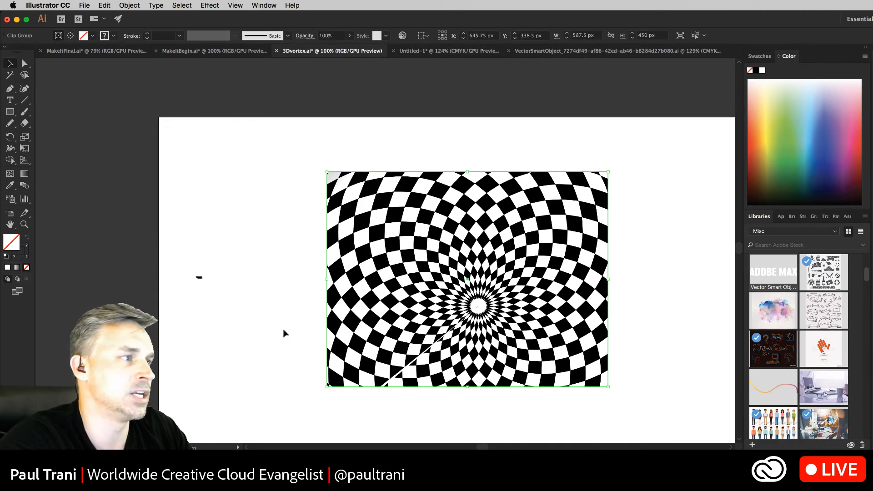
left_click(274, 349)
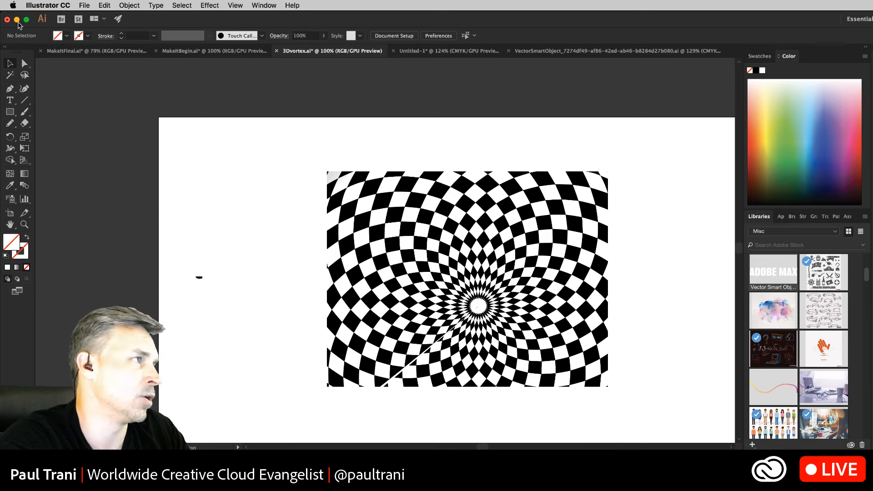
left_click(17, 20)
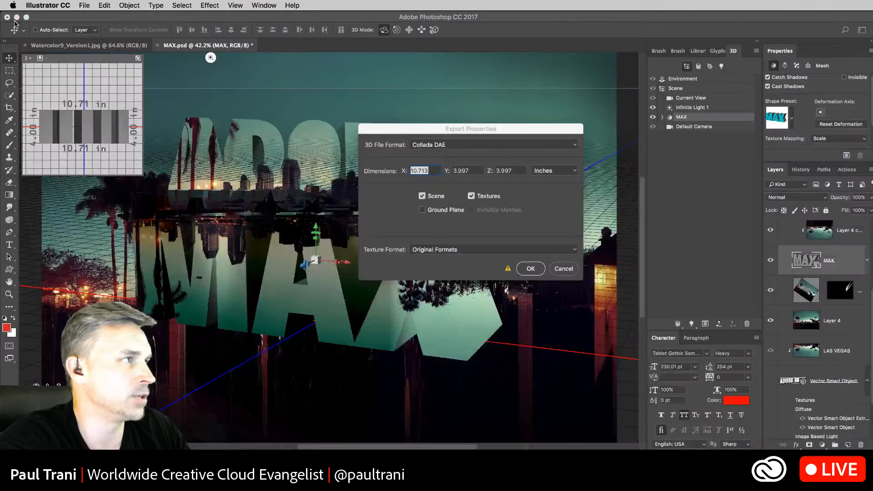
- Cancel the export of the MAX 3D layer and look over the available 3D commands
left_click(564, 268)
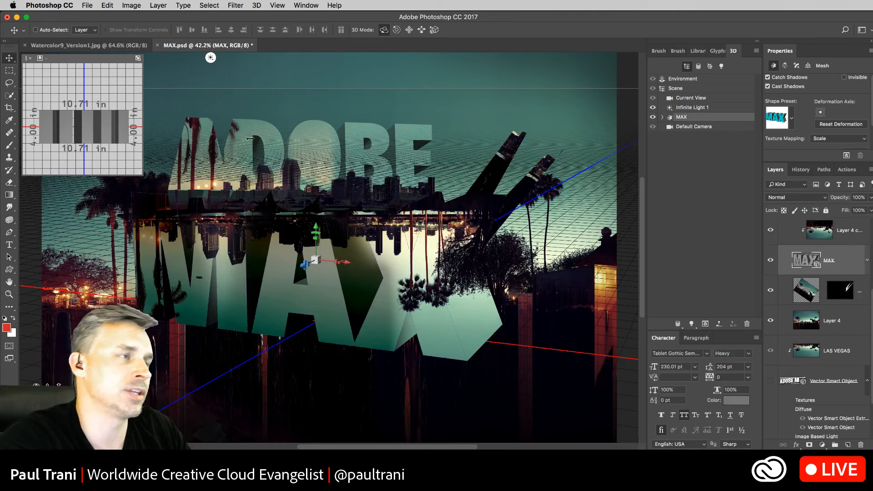
left_click(256, 5)
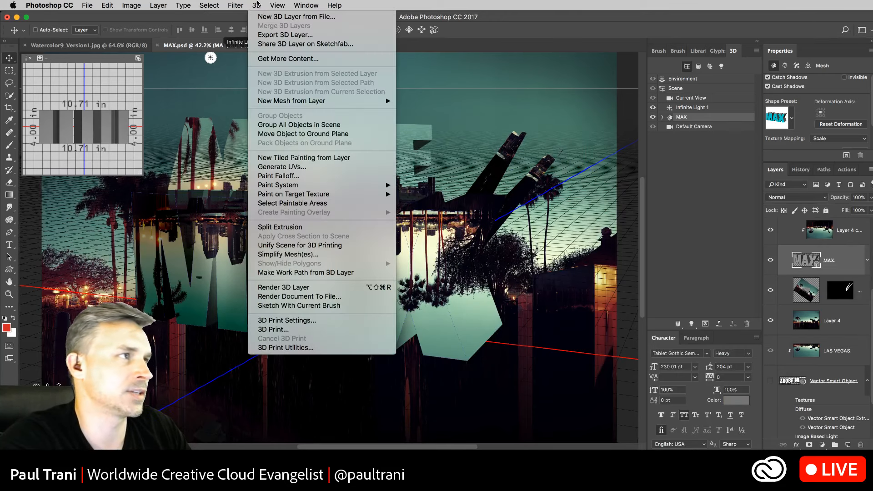
left_click(210, 276)
- Switch to Finder, search this Mac for iphone.psd and open the first iPhone.psd file in Photoshop
key("super+Tab")
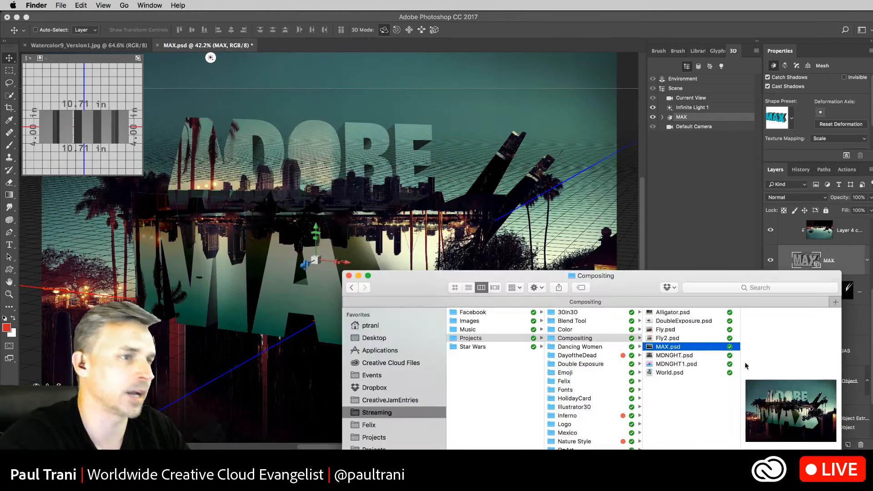
left_click(804, 287)
type("iphone")
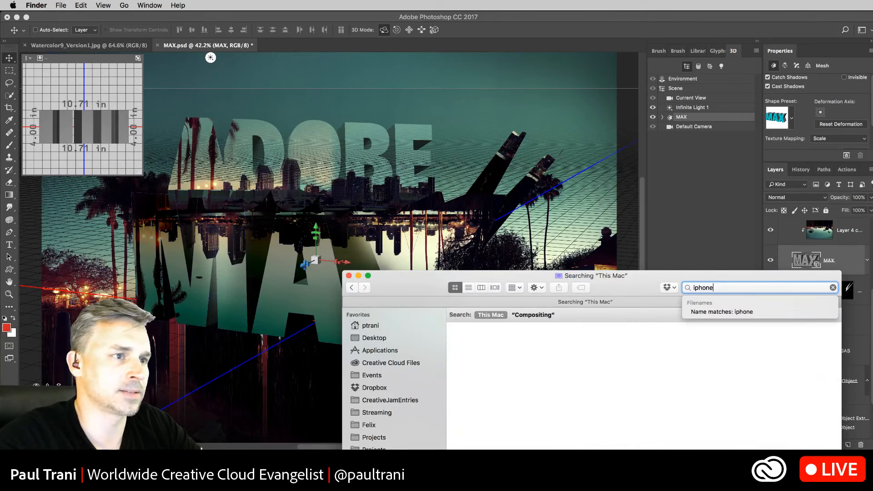
type(".psd")
key("Return")
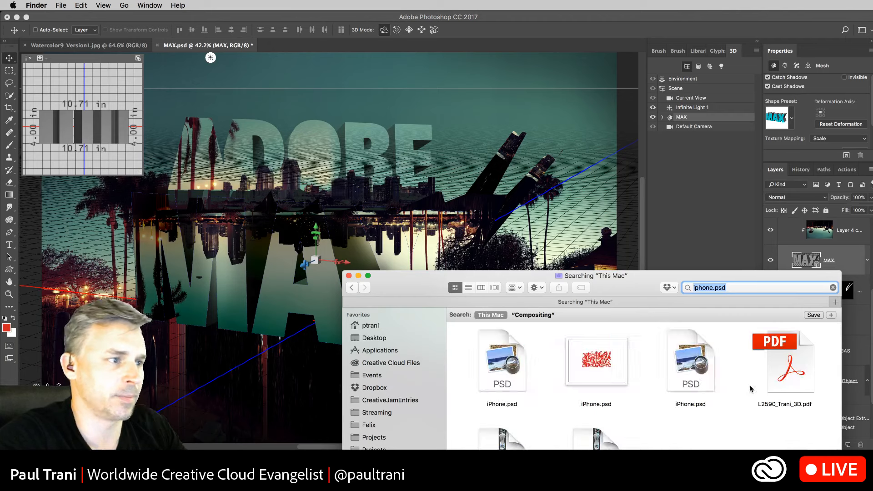
left_click(496, 361)
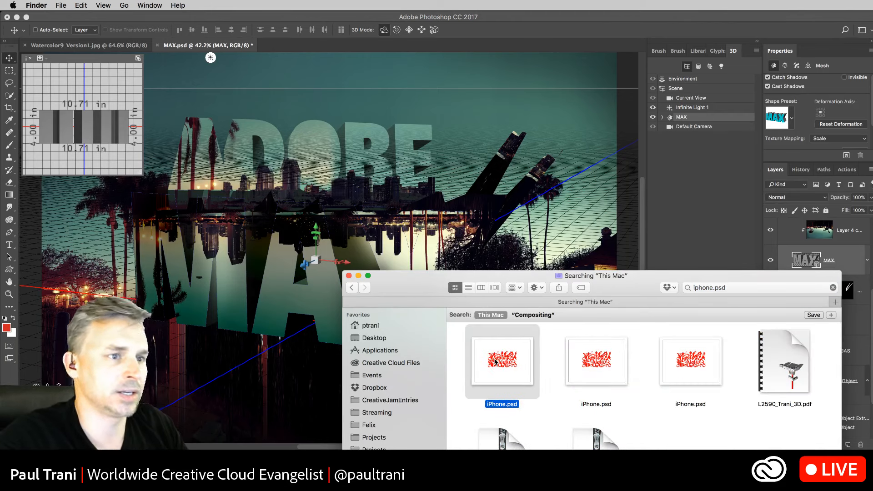
double_click(496, 361)
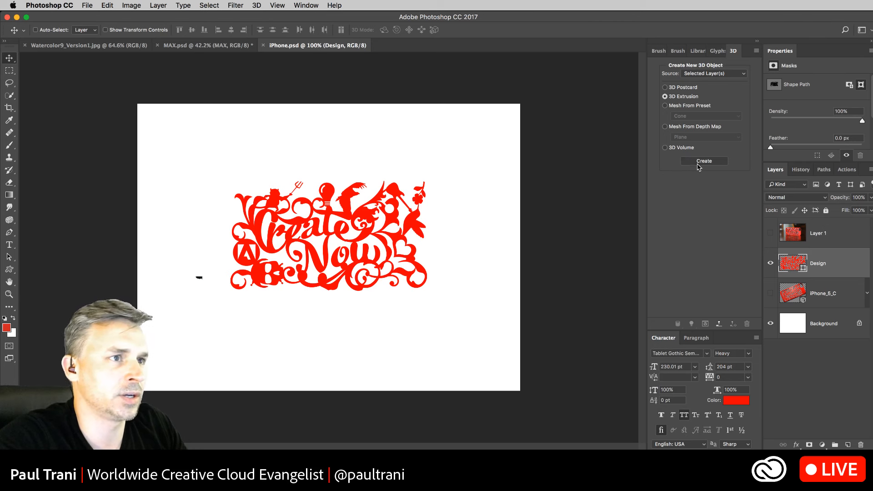
- Create a 3D extrusion from the selected Design layer
left_click(697, 164)
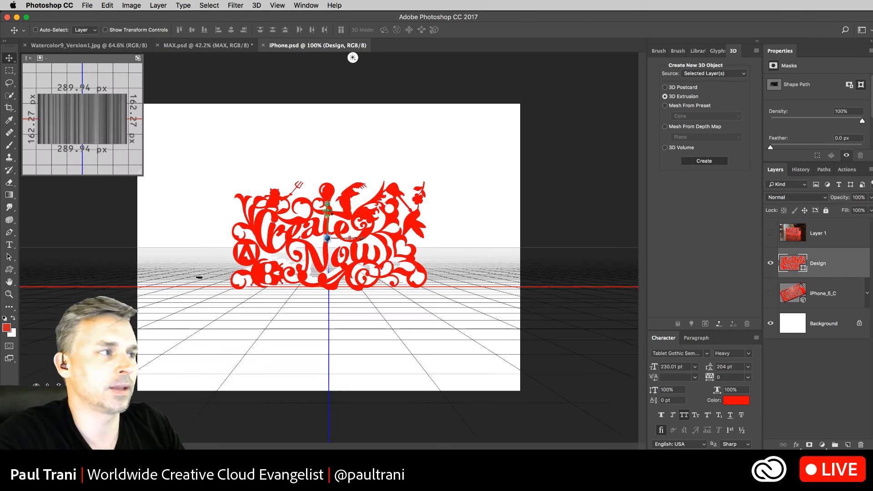
left_click(256, 5)
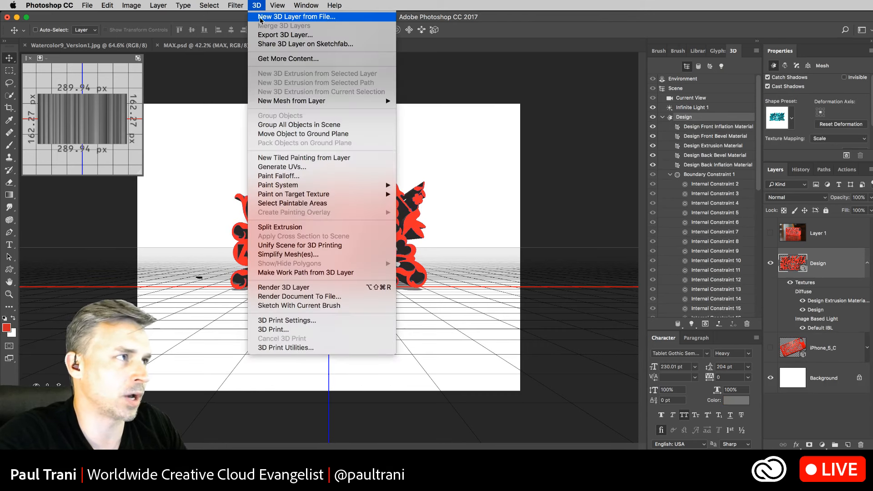
left_click(261, 18)
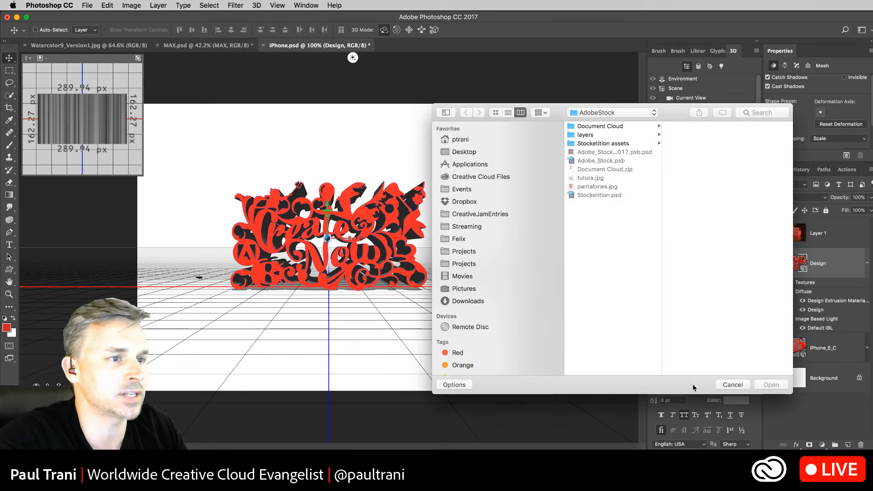
left_click(732, 385)
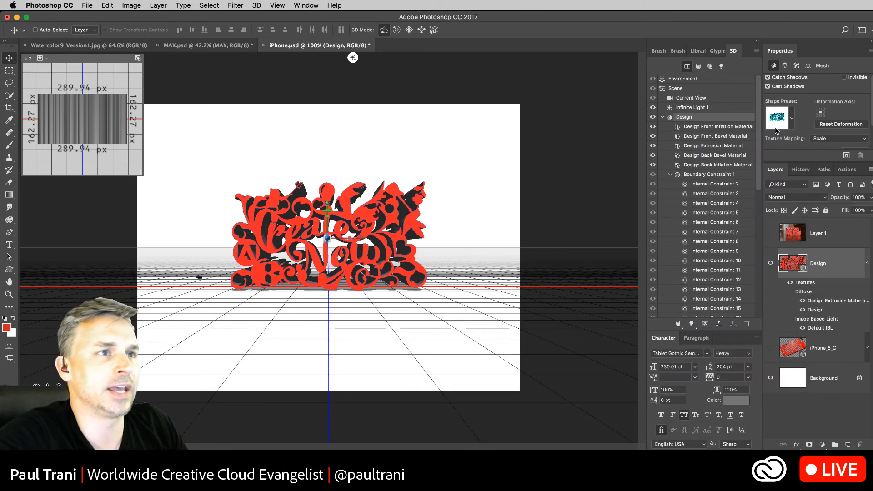
- Select the Design layer's 3D scene and display its 3D print settings
left_click(708, 89)
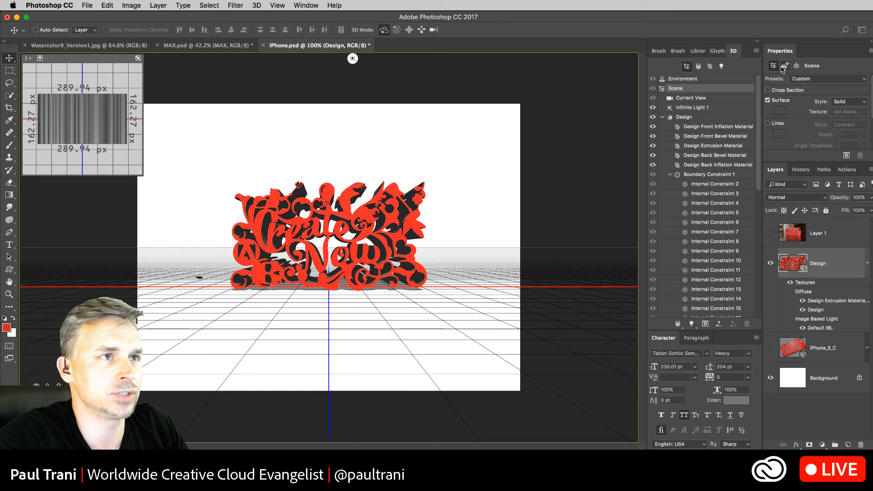
left_click(783, 67)
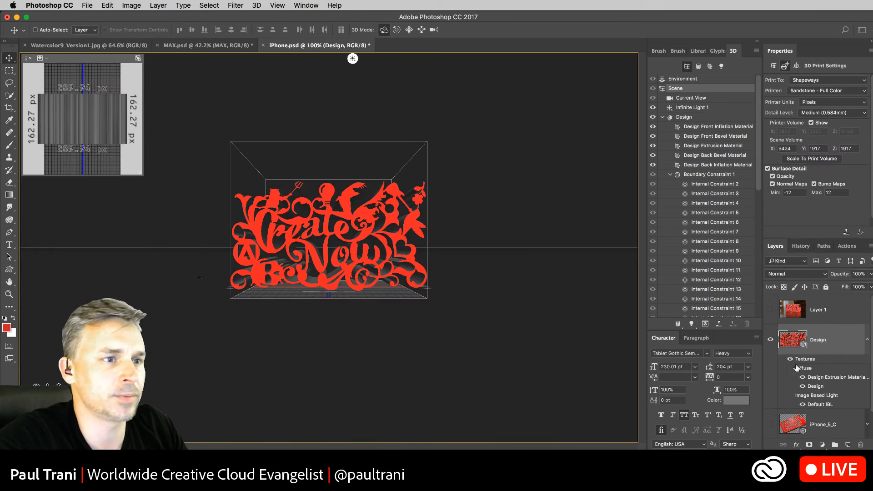
- Hide the Design layer, then show and select the iPhone_5_C layer with the 3D phone case
left_click(770, 339)
left_click(770, 424)
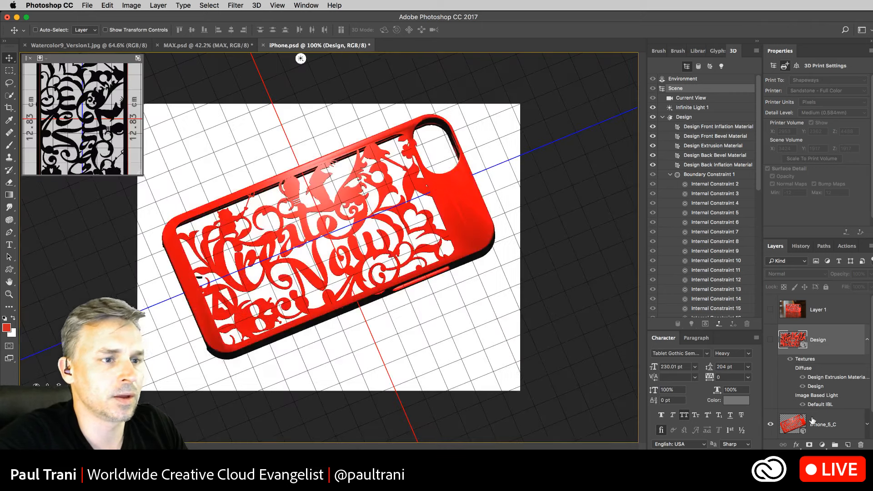
left_click(811, 424)
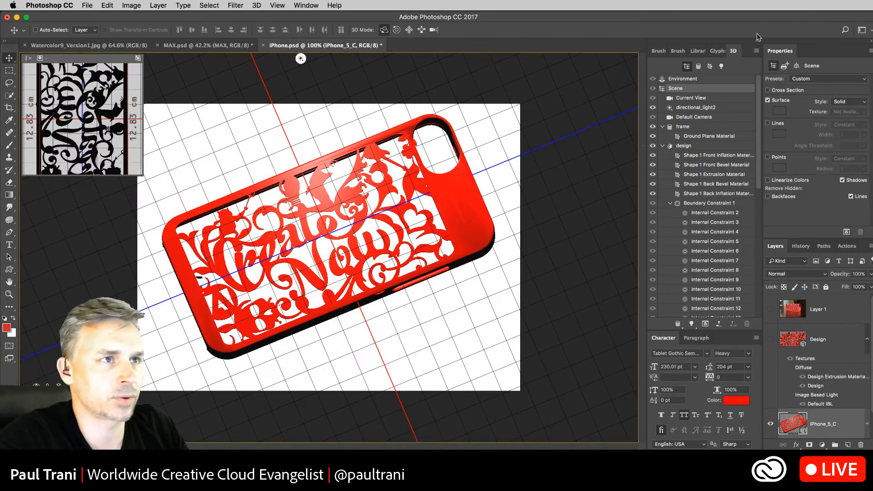
- Display the phone case's 3D print settings, set the Shapeways printer material to Gold 18k, and look over the 3D printing commands
left_click(784, 68)
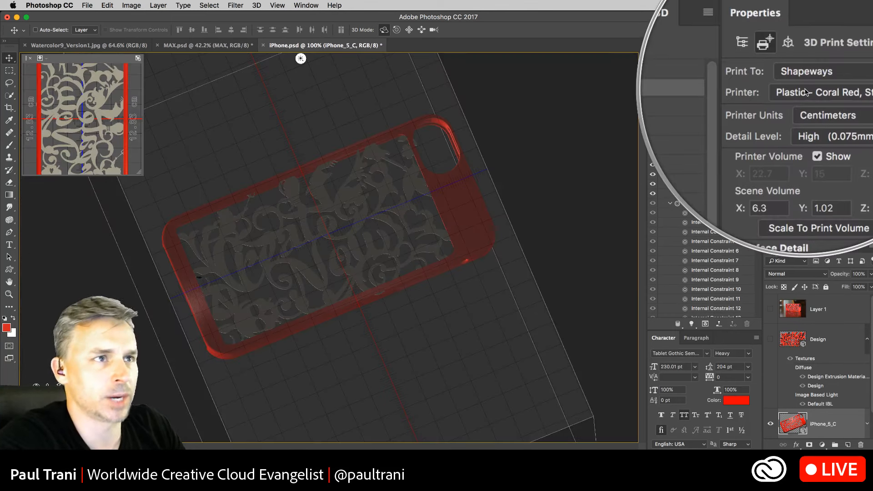
left_click(805, 92)
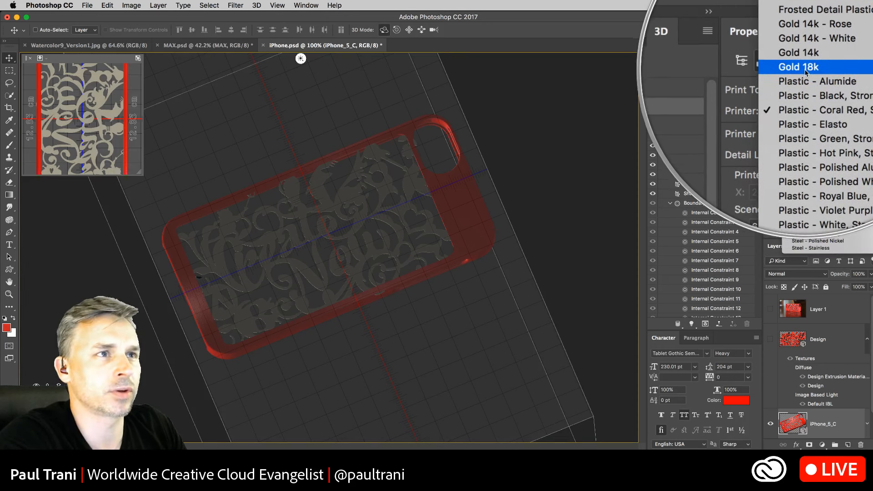
left_click(805, 72)
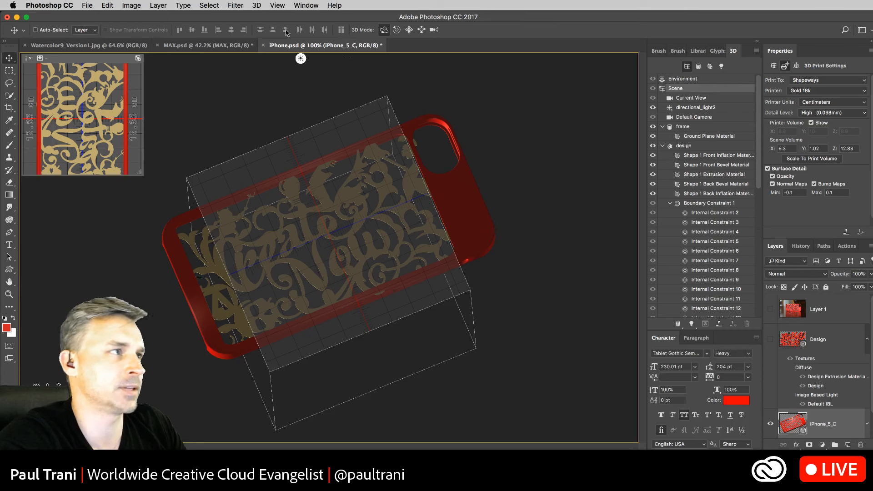
left_click(257, 6)
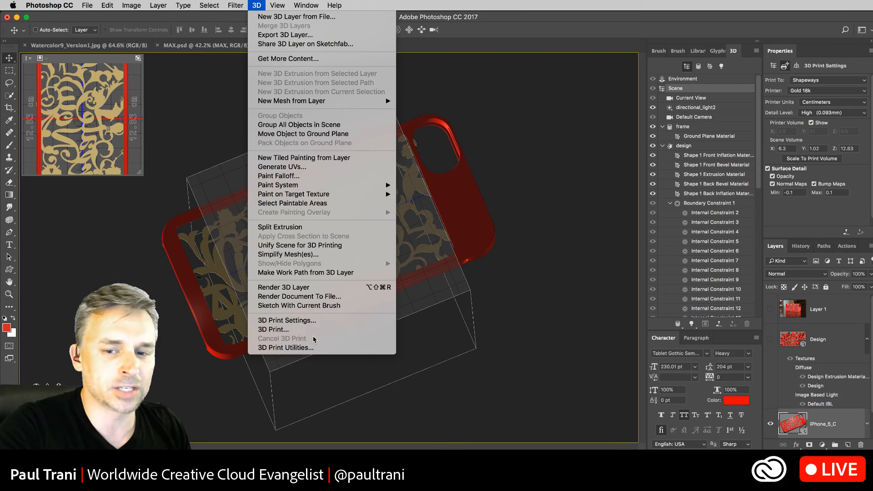
left_click(509, 251)
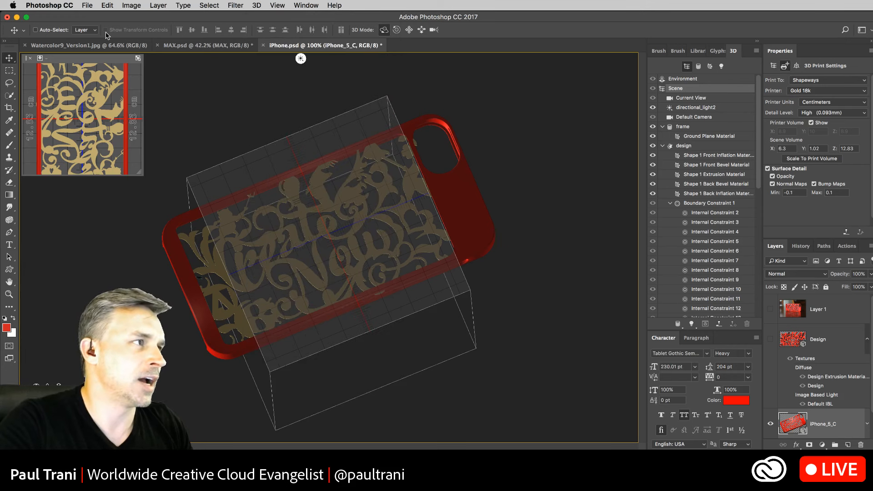
- Return to MAX.psd, activate the Rectangular Marquee tool, expand the MAX mesh and select its MAX Front Inflation Material
left_click(168, 48)
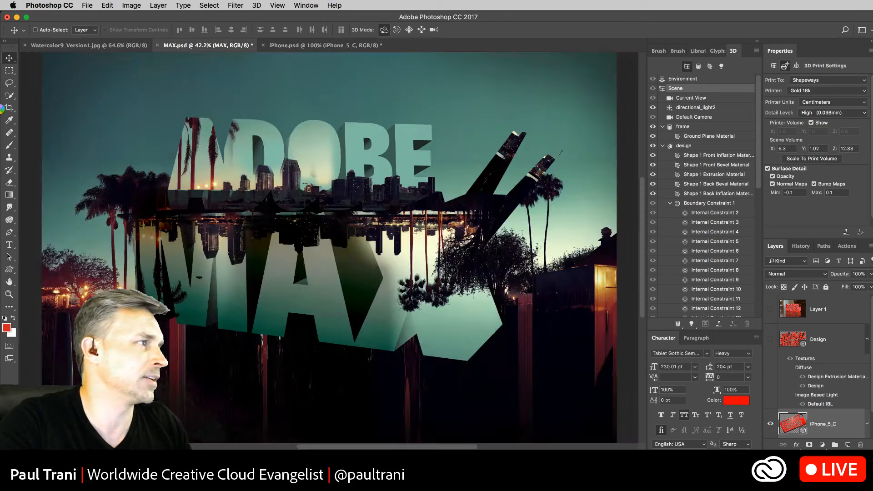
left_click(9, 70)
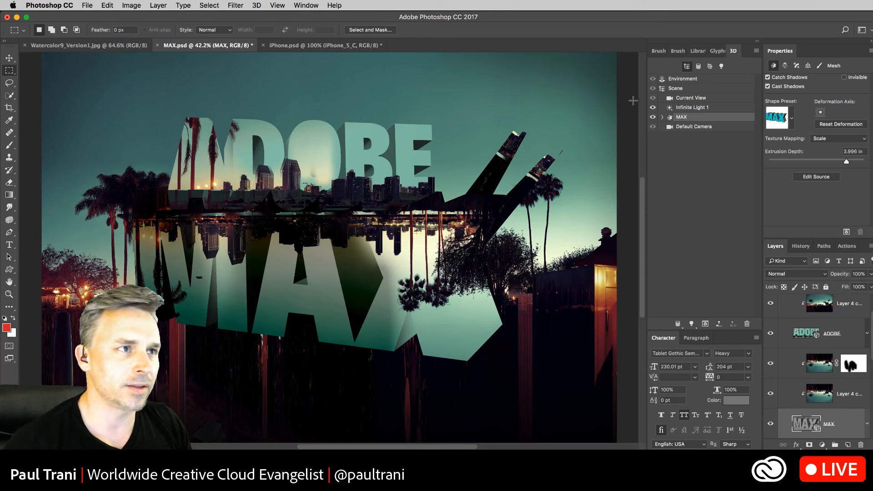
left_click(662, 118)
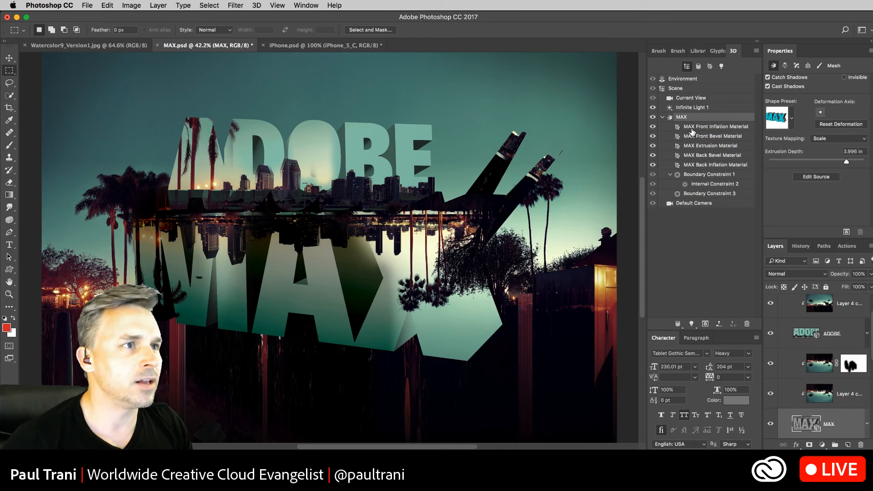
left_click(692, 129)
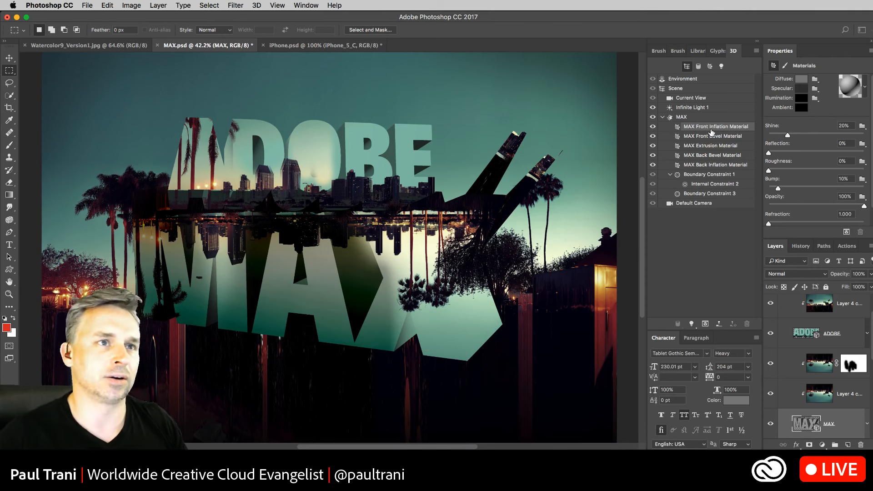
- Close the Finder search window, minimize Slack, move the Spotify window aside and return to Photoshop
key("super+Tab")
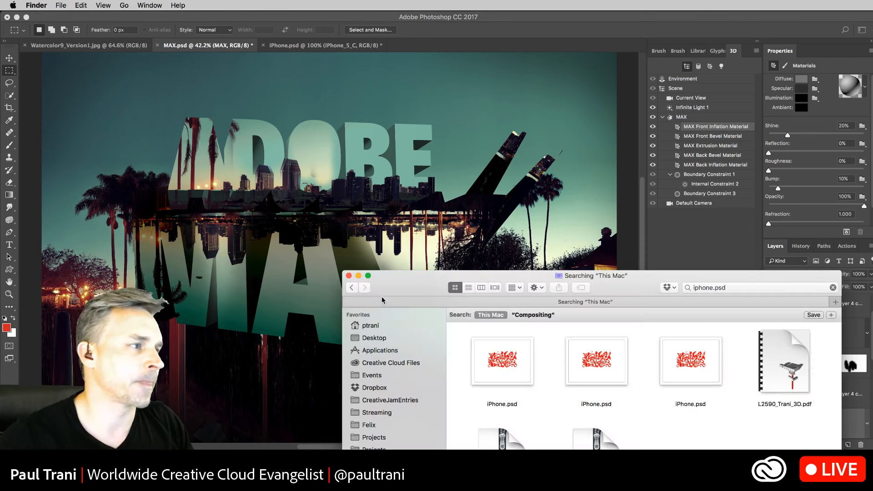
left_click(348, 276)
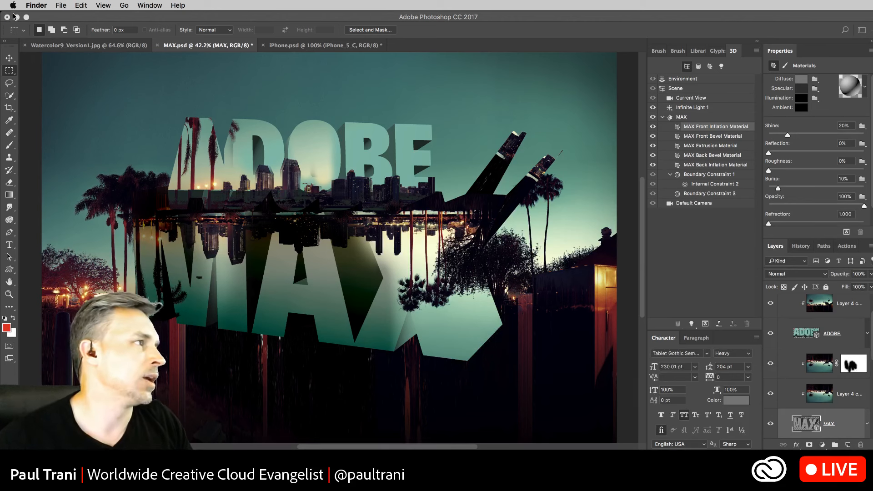
key("super+Tab")
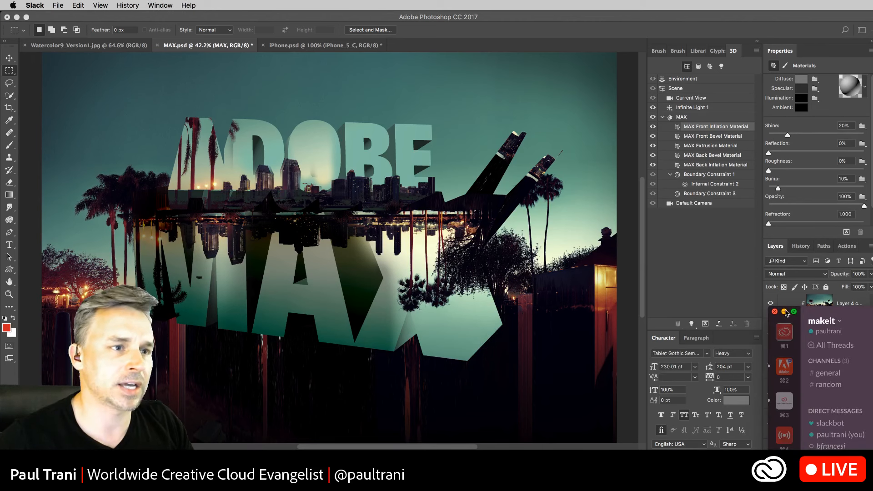
left_click(783, 311)
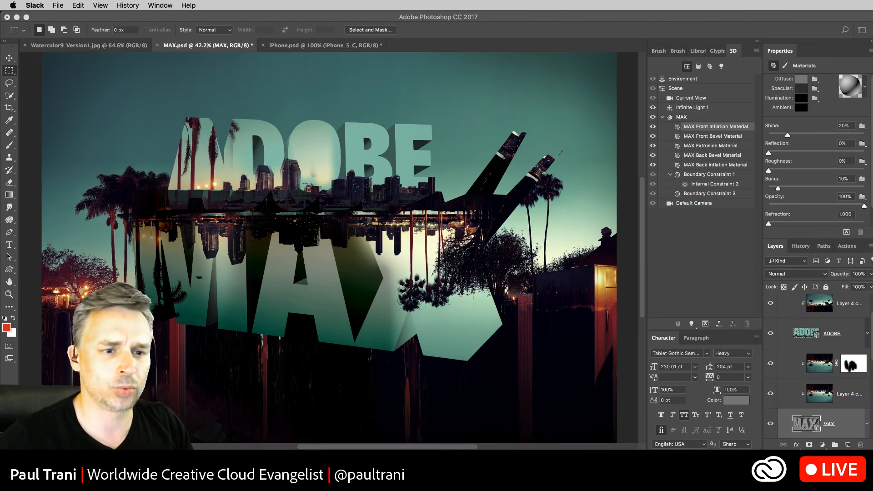
key("super+Tab")
left_click_drag(850, 366, 872, 366)
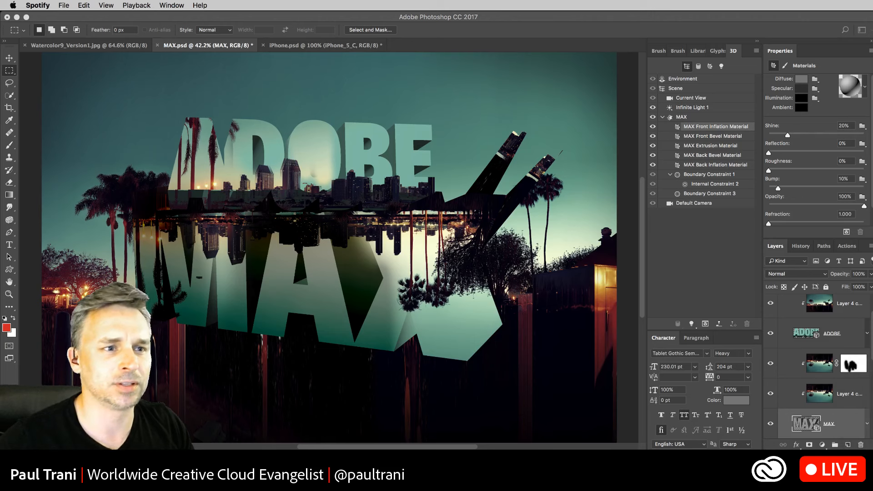
left_click(202, 146)
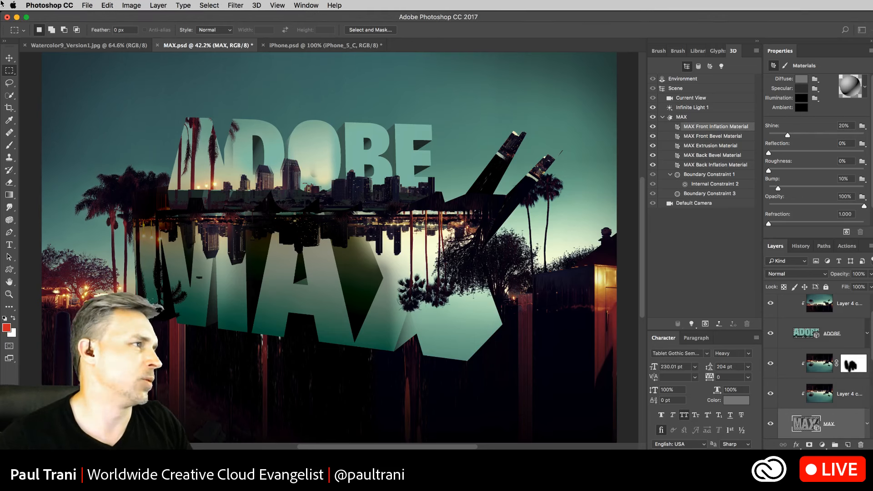
- Minimize the Photoshop window and move the Project Felix welcome window fully into view
left_click(17, 17)
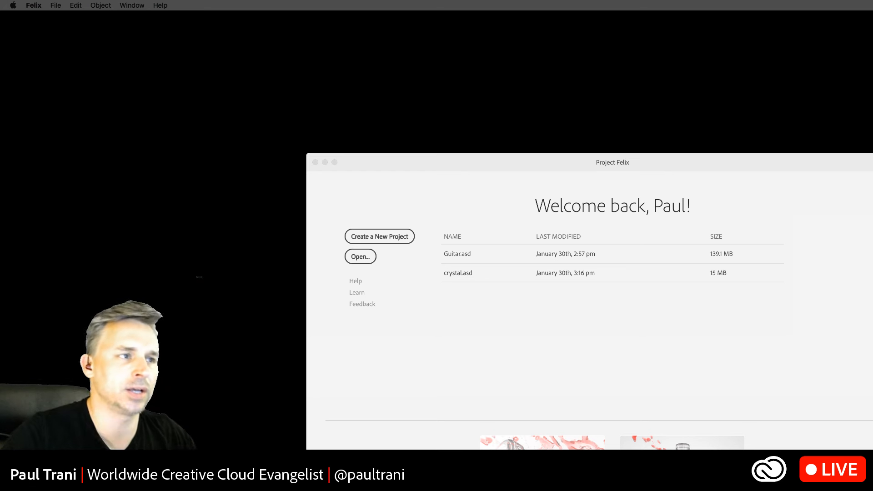
left_click_drag(454, 160, 267, 42)
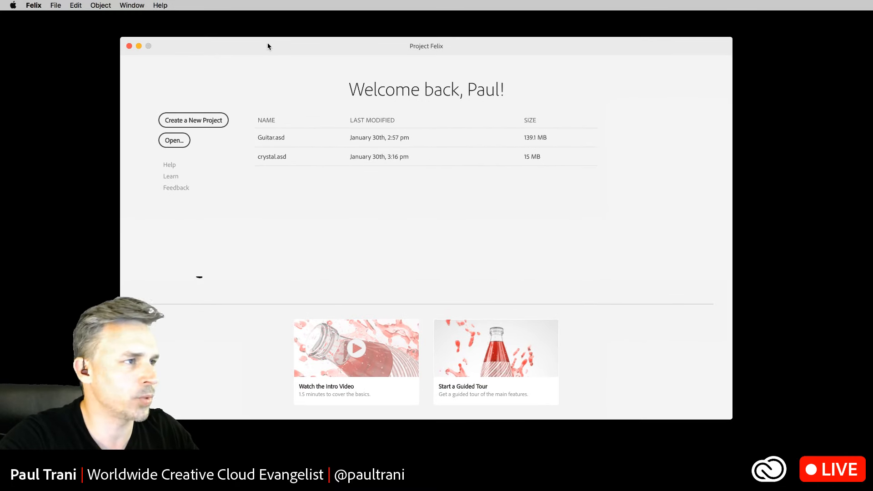
- Switch to Chrome, move its window into view and look through the "adobe project felix" search results
key("super+Tab")
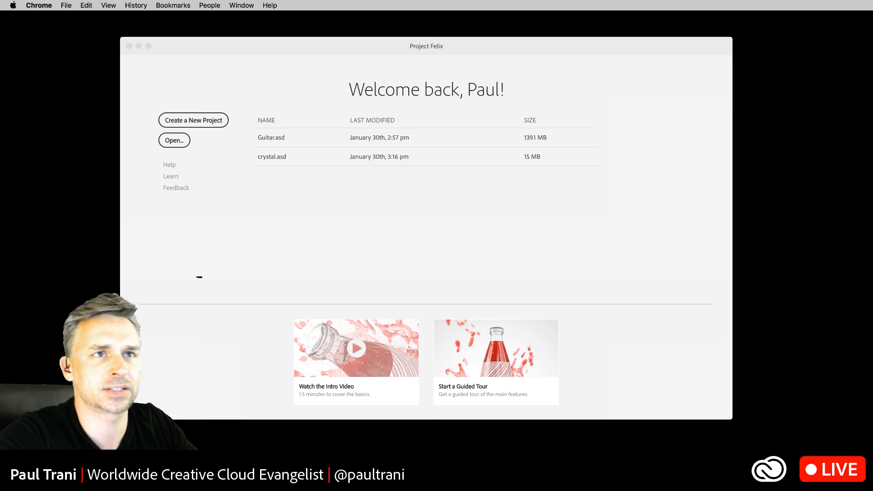
left_click_drag(599, 43, 187, 37)
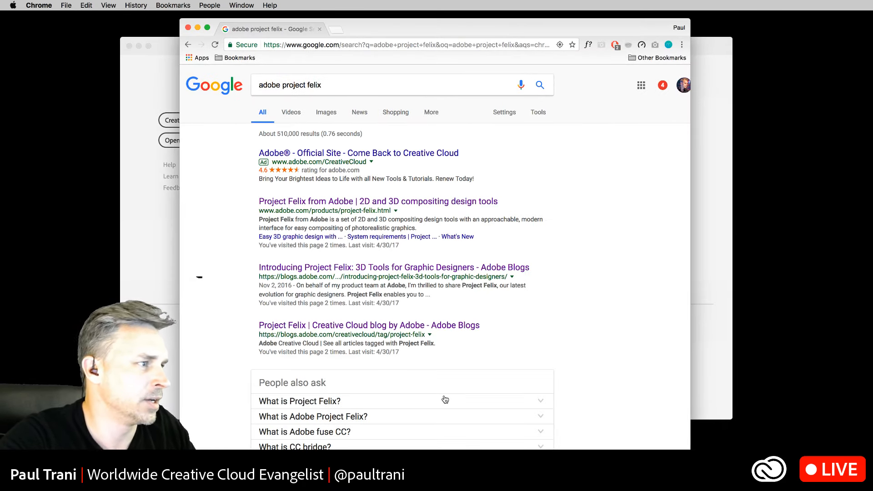
scroll(445, 399, "down", 5)
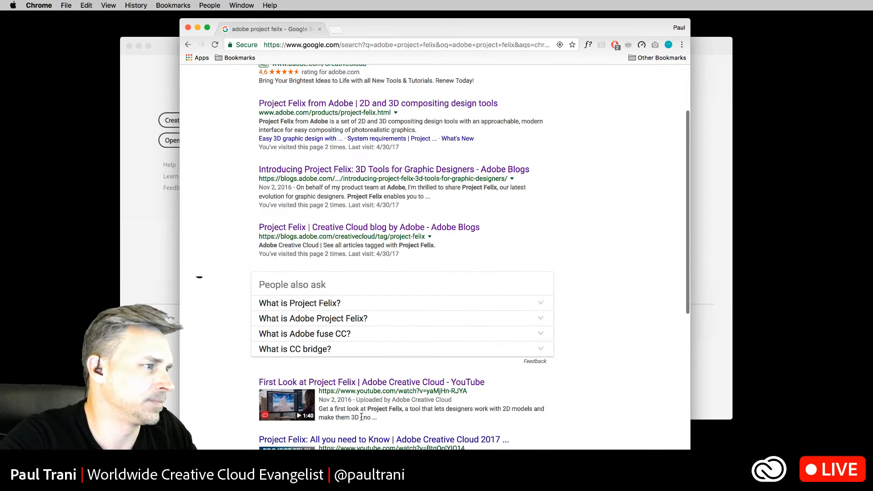
- Open the Project Felix product page from the search results, then enlarge and reposition the browser window to view it
scroll(345, 416, "down", 5)
scroll(322, 415, "up", 6)
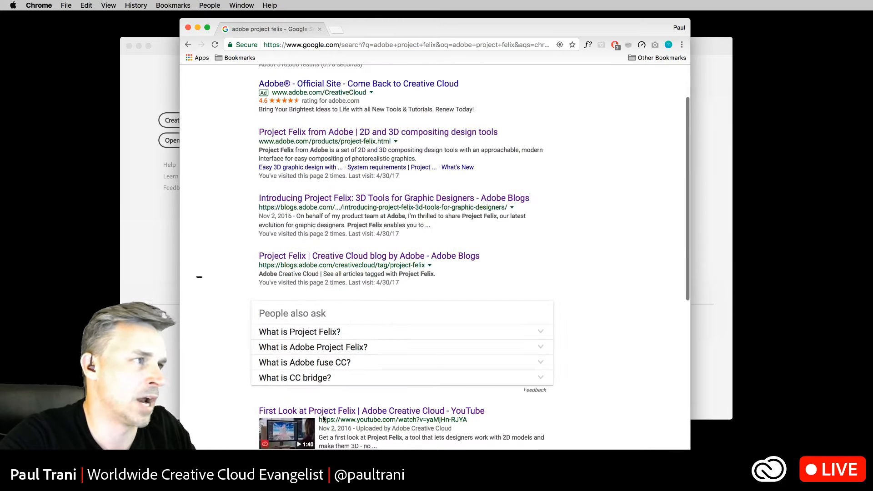
left_click(333, 133)
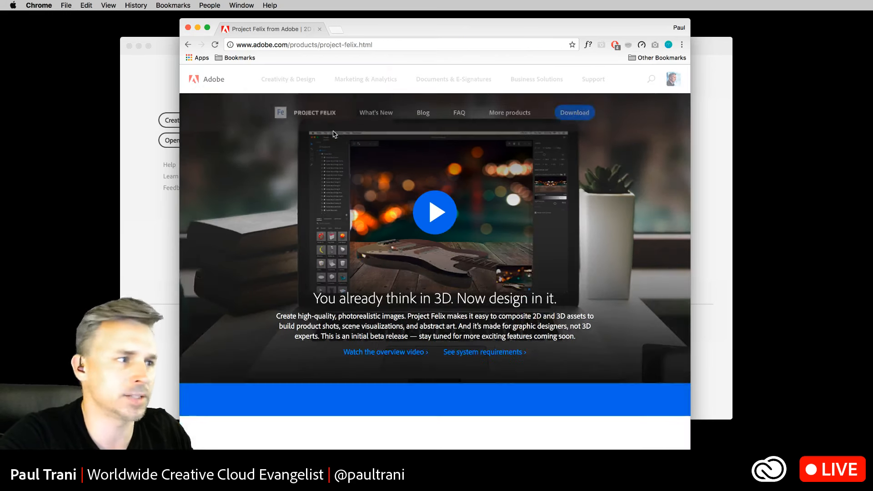
left_click_drag(690, 459, 765, 459)
left_click_drag(575, 30, 589, 23)
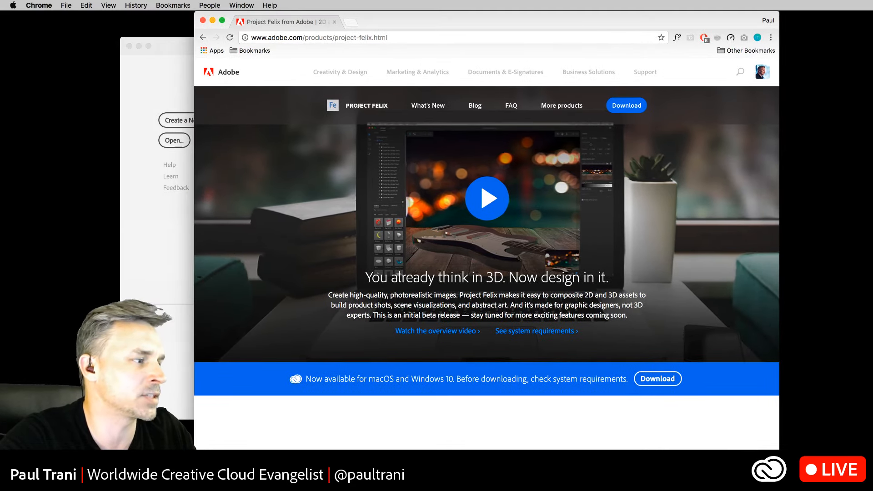
left_click_drag(194, 454, 106, 454)
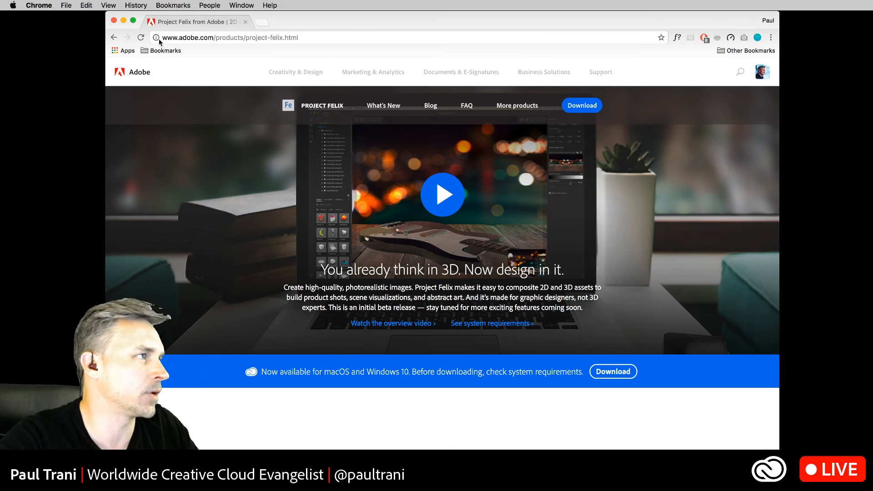
- Close the browser window and create a new project in Project Felix
left_click(114, 21)
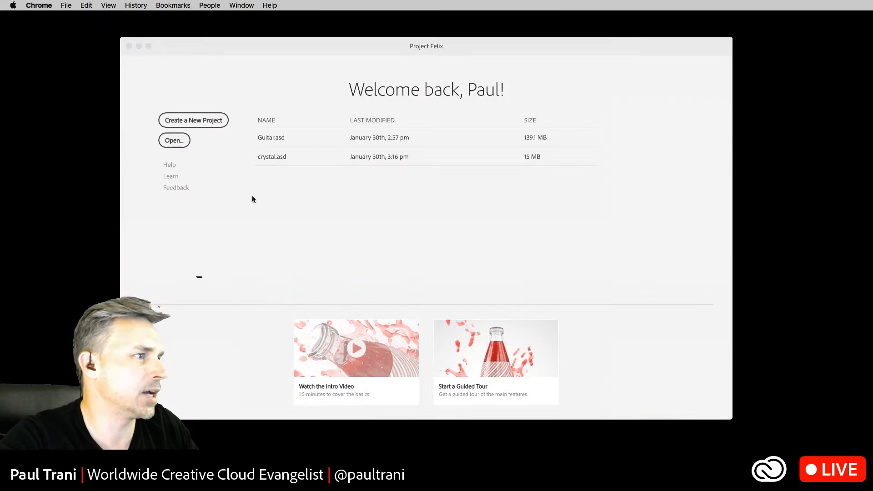
left_click(205, 121)
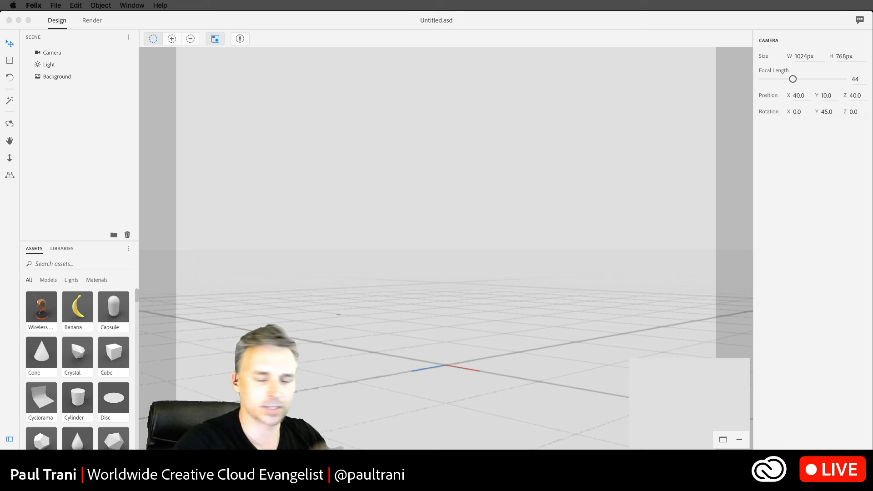
left_click(50, 207)
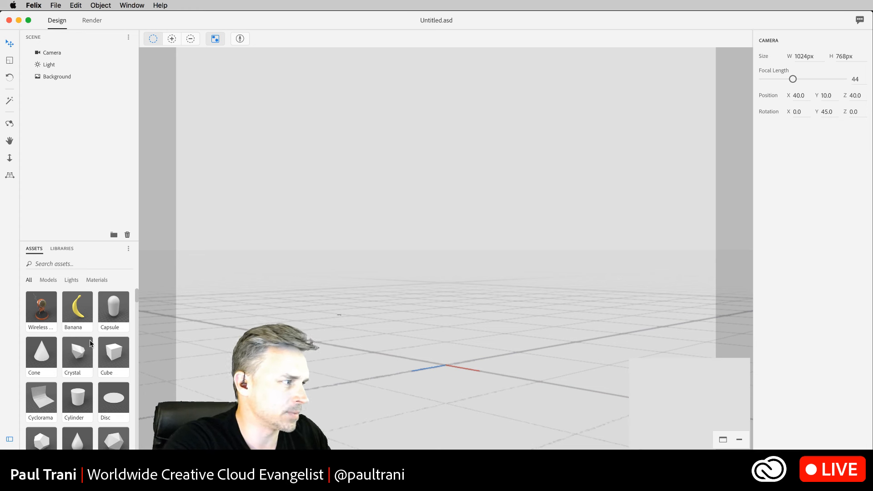
- Browse the available assets and add the Icosahedron model near the center of the ground grid
scroll(73, 337, "down", 3)
scroll(72, 338, "down", 4)
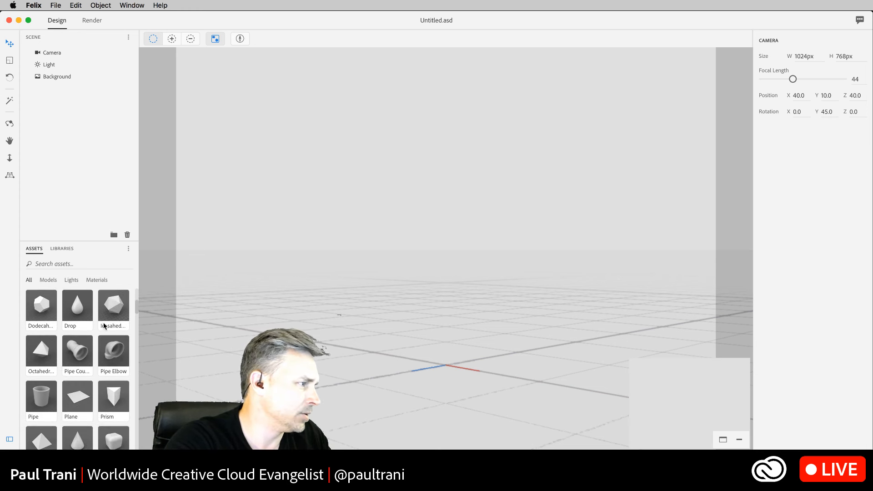
scroll(111, 334, "down", 5)
scroll(105, 327, "down", 1)
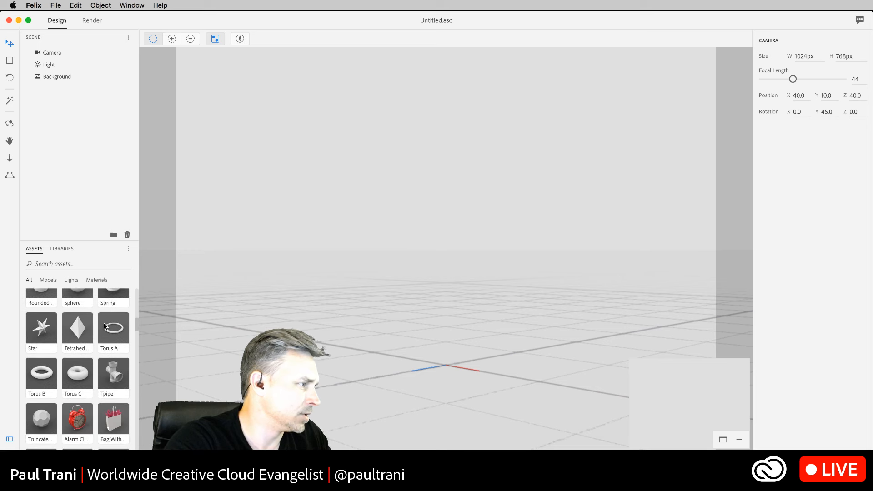
scroll(104, 326, "down", 5)
scroll(104, 326, "up", 7)
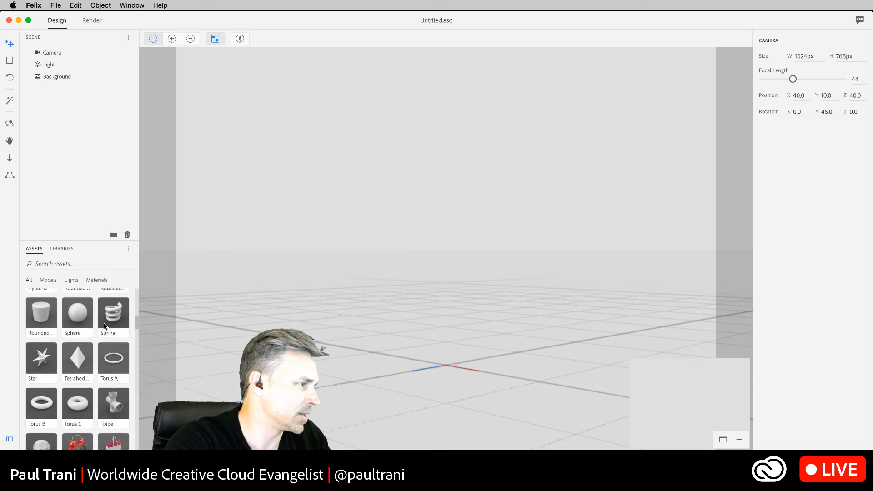
scroll(104, 327, "up", 5)
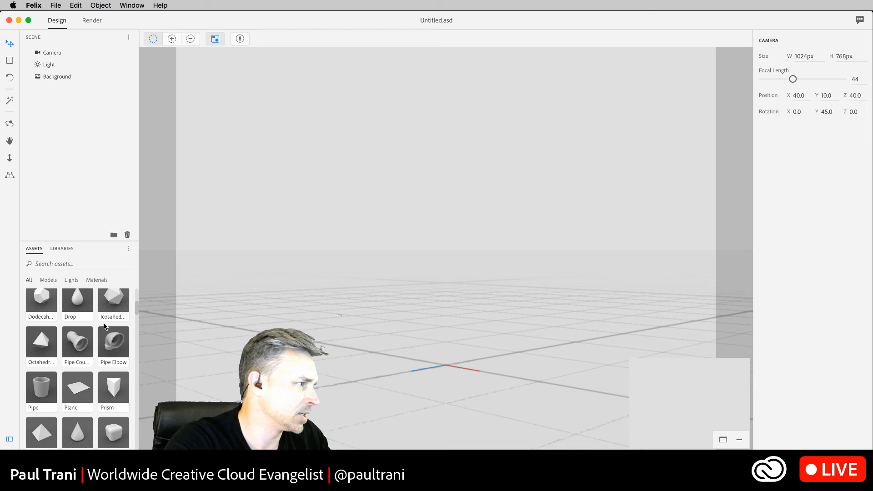
left_click_drag(104, 327, 441, 358)
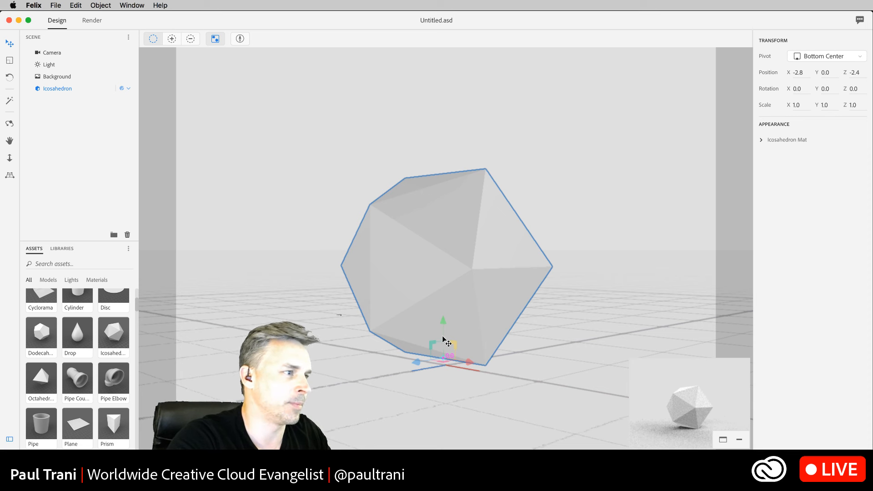
- Move the icosahedron along its axes to about X -2.0, Y -0.2, Z -2.2
left_click_drag(442, 320, 443, 342)
left_click_drag(443, 310, 460, 255)
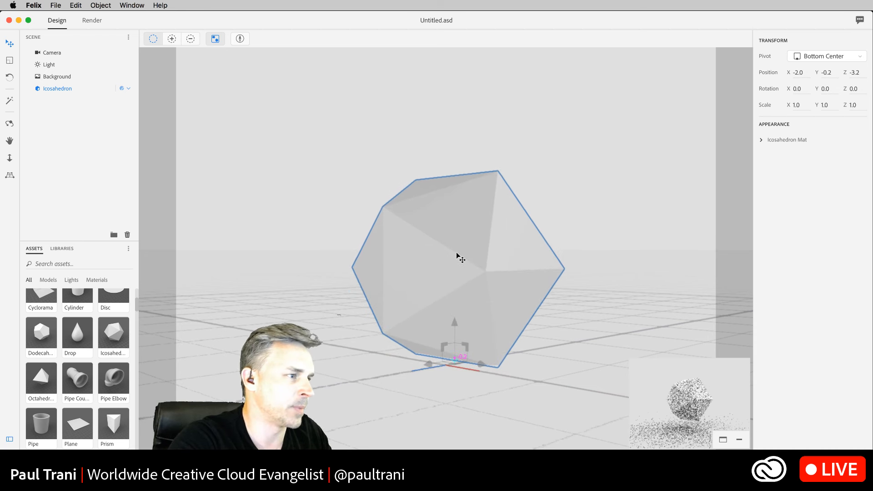
mouse_move(423, 366)
left_mouse_down()
mouse_move(327, 377)
mouse_move(438, 361)
mouse_move(421, 359)
left_mouse_up()
left_click_drag(472, 365, 427, 380)
left_click_drag(441, 340, 424, 364)
- Scale the icosahedron to about 1.4 in X and 1.2 in Y and Z
left_click(9, 62)
left_click_drag(464, 212, 467, 143)
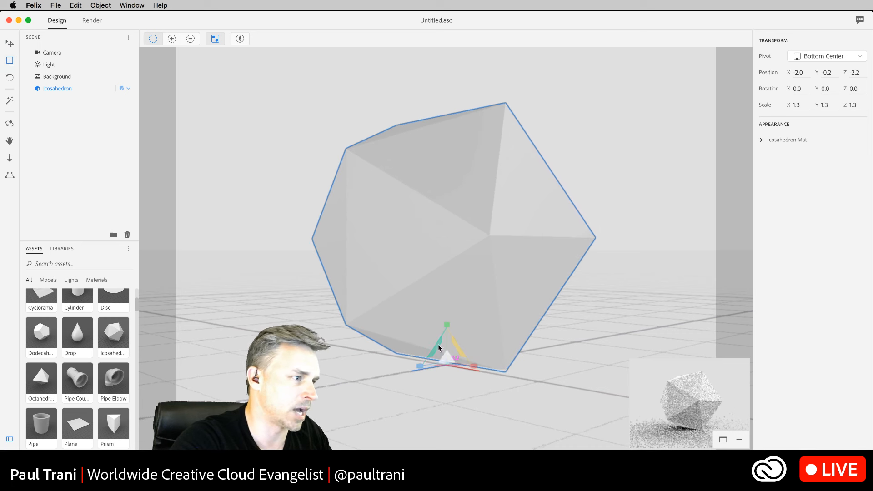
mouse_move(441, 350)
left_mouse_down()
mouse_move(450, 372)
mouse_move(446, 359)
mouse_move(488, 256)
mouse_move(453, 339)
left_mouse_up()
- Delete the icosahedron and add the Crystal model near the center of the ground grid
scroll(47, 342, "up", 3)
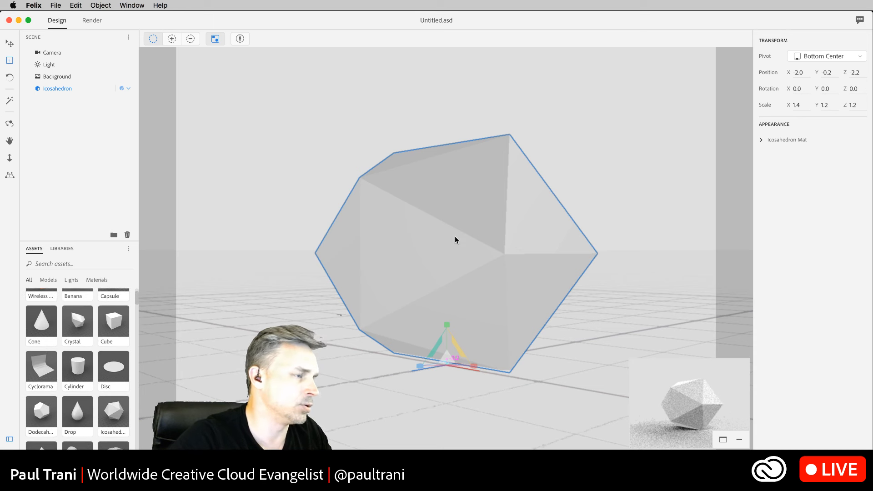
key("Delete")
left_click_drag(222, 335, 448, 373)
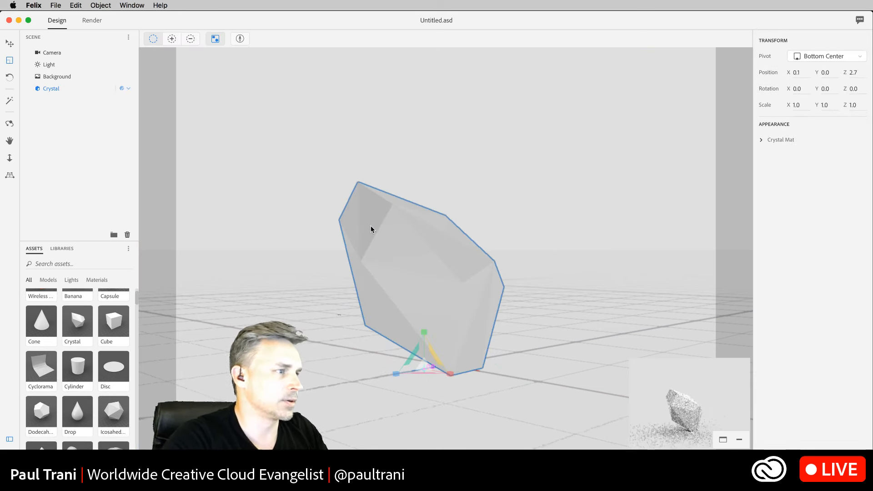
- Rotate the crystal to about X 143.7, Y -17.5, Z -44.6 and move it to about X -3.2, Y 16.3, Z -1.6
left_click(9, 77)
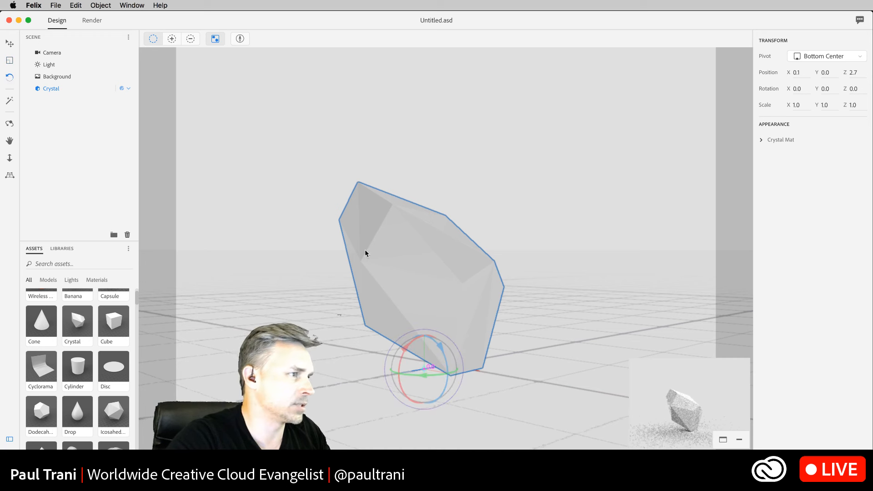
left_click_drag(392, 370, 455, 218)
left_click(8, 43)
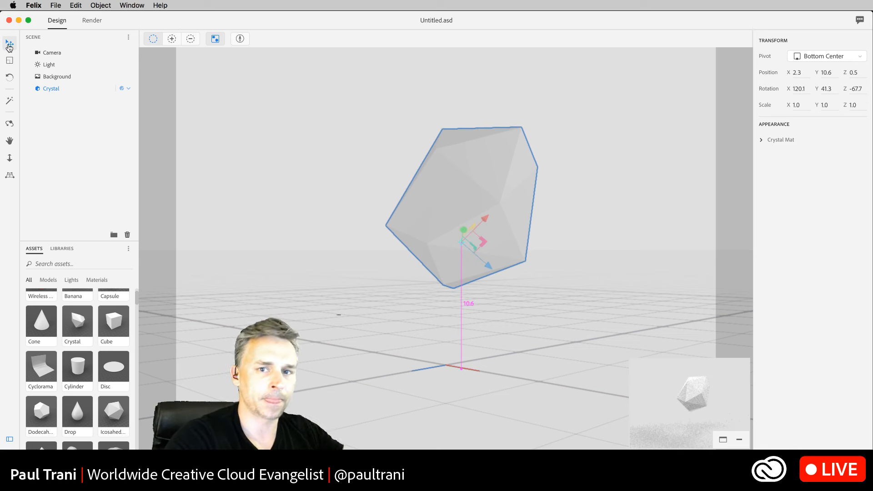
left_click(10, 78)
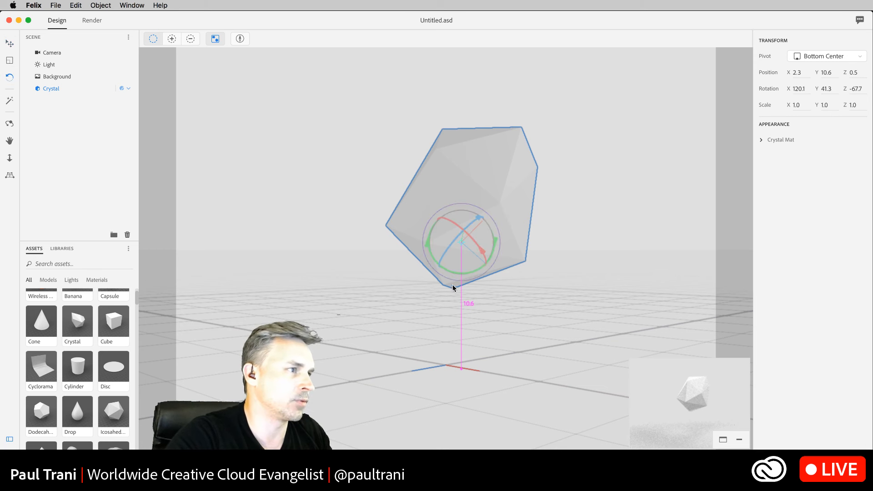
left_click_drag(454, 289, 431, 217)
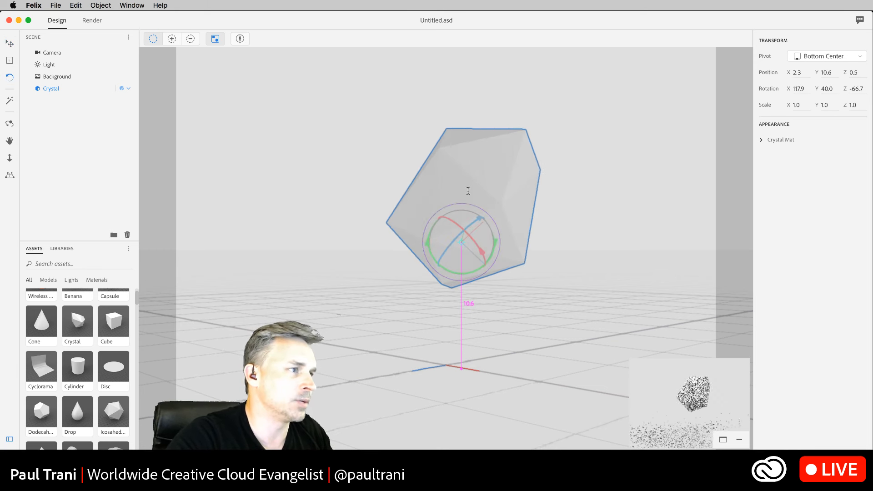
left_click_drag(468, 191, 444, 267)
left_click_drag(485, 354, 502, 345)
left_click(10, 44)
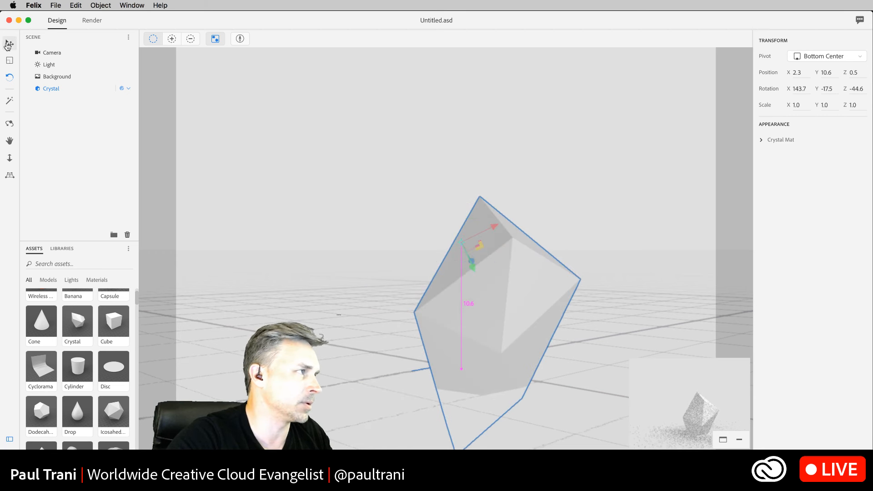
left_click_drag(469, 244, 450, 234)
- Rotate the crystal to about X 131.2, Y 64.0, Z 20.5 and move it to about X 0.9, Y 21.6, Z -5.6
left_click(9, 76)
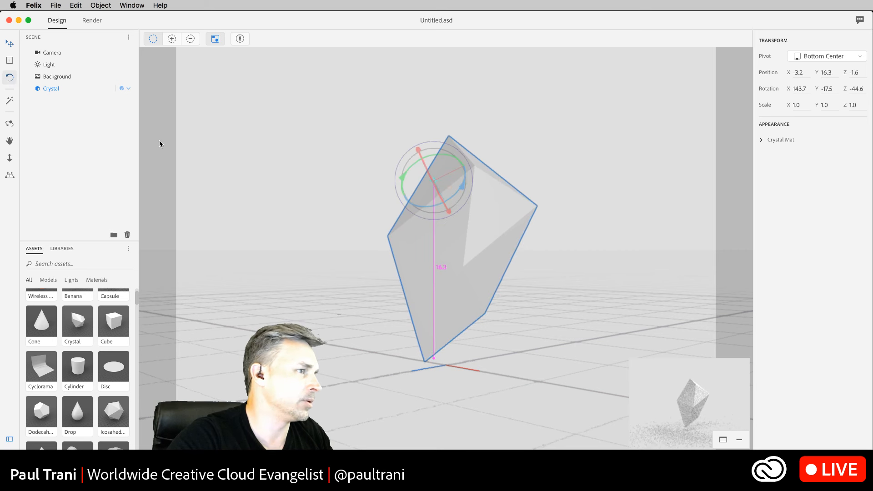
left_click_drag(508, 222, 335, 242)
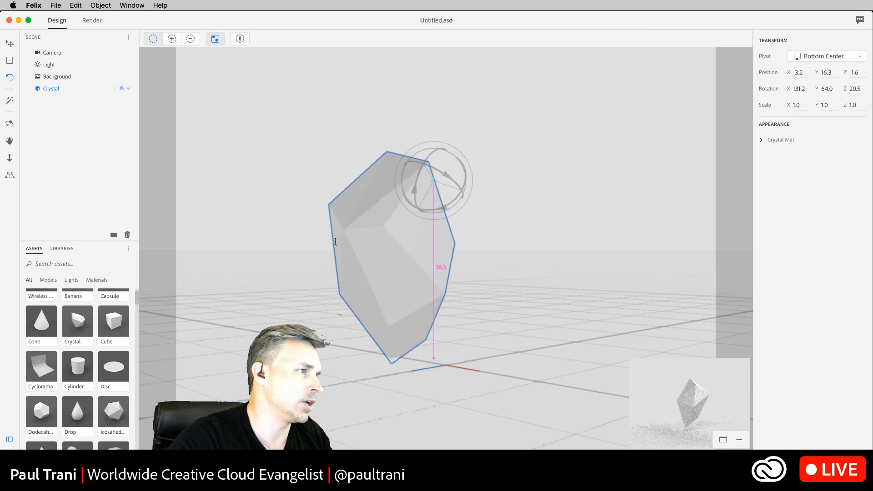
left_click(9, 43)
left_click_drag(419, 247, 477, 187)
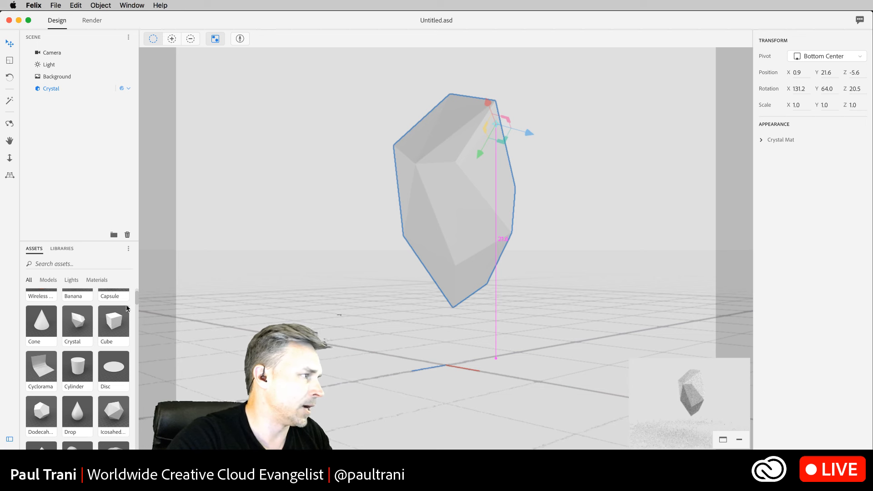
- Browse the asset categories, apply the Frosted Glass material to the crystal and deselect it
scroll(135, 327, "down", 5)
scroll(135, 330, "down", 10)
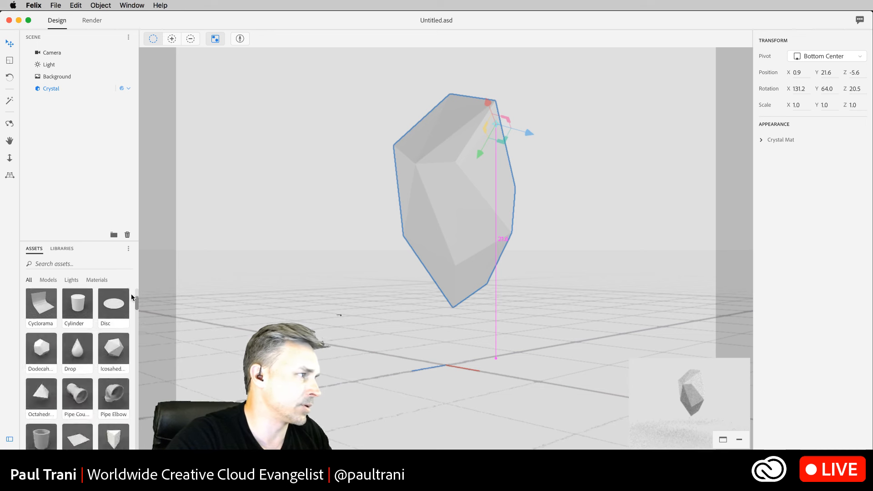
scroll(133, 356, "down", 5)
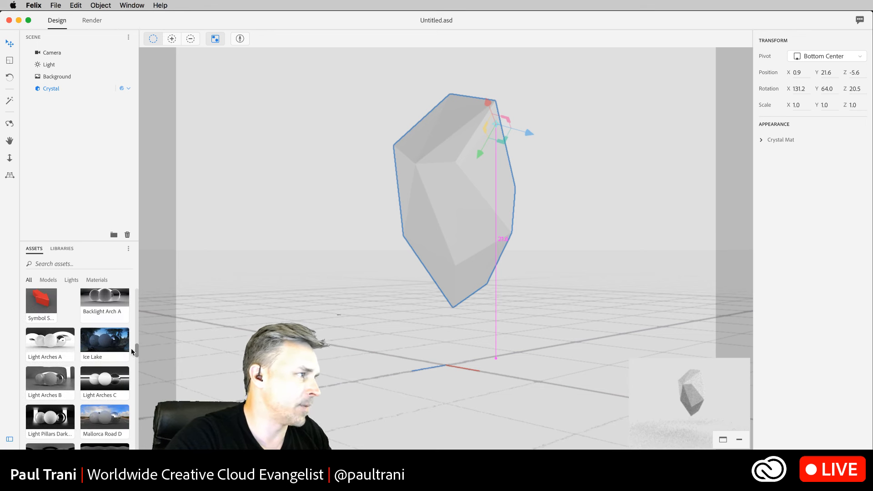
left_click(48, 280)
left_click(69, 280)
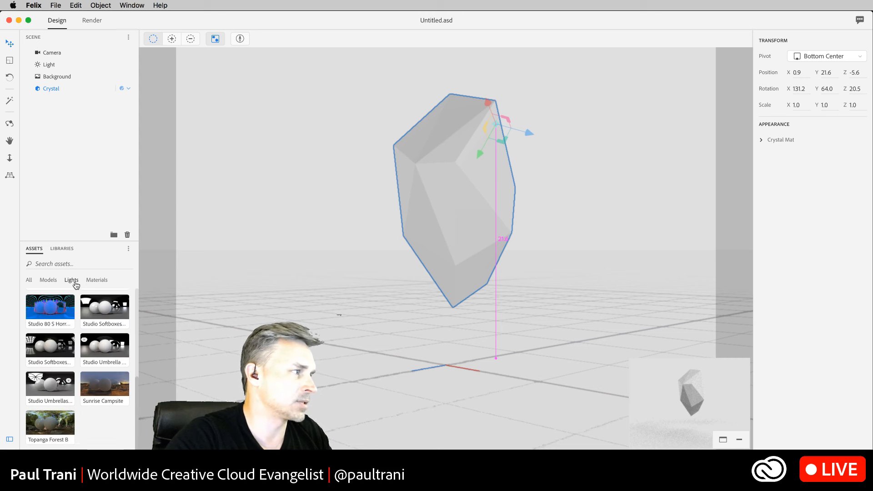
left_click(94, 280)
scroll(103, 362, "down", 3)
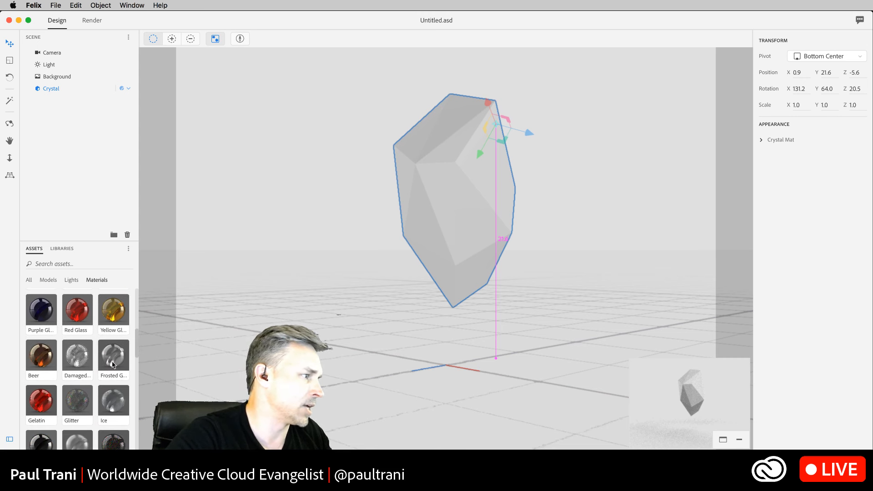
left_click_drag(111, 362, 440, 182)
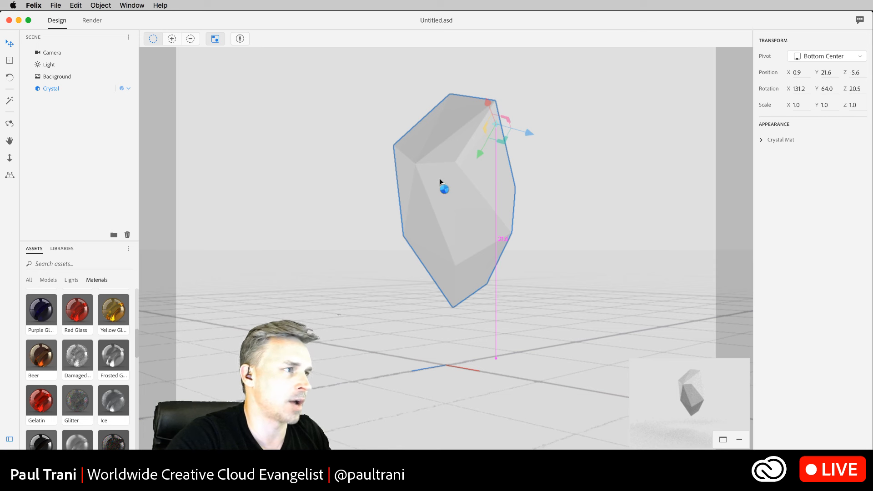
left_click(253, 230)
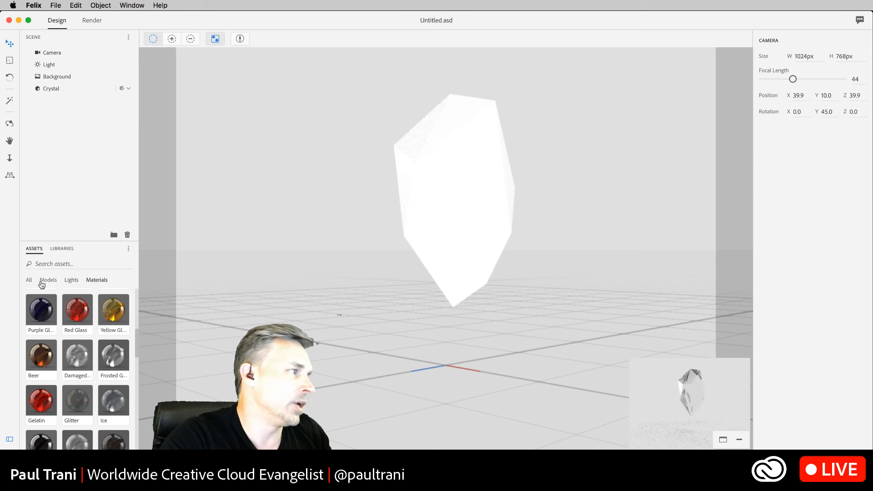
- Browse the Nature library, search it for "mountain" and set the sunset mountain image as the scene background
left_click(61, 251)
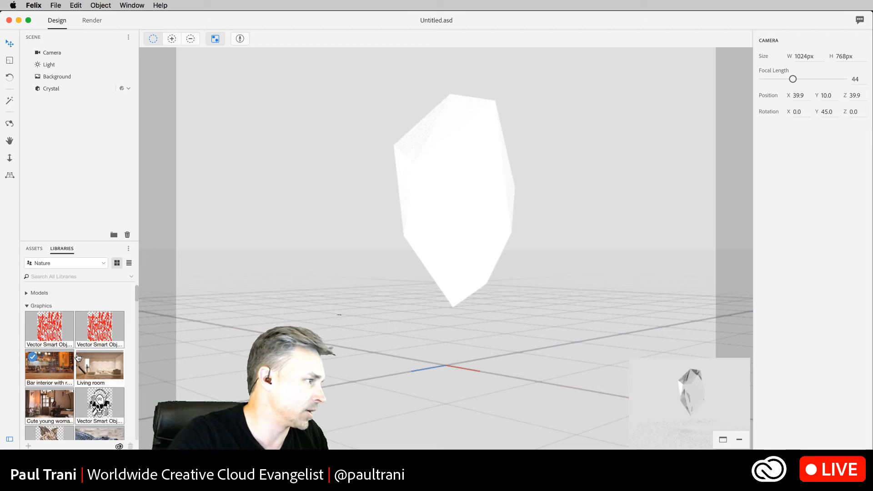
scroll(84, 341, "down", 10)
scroll(78, 358, "down", 10)
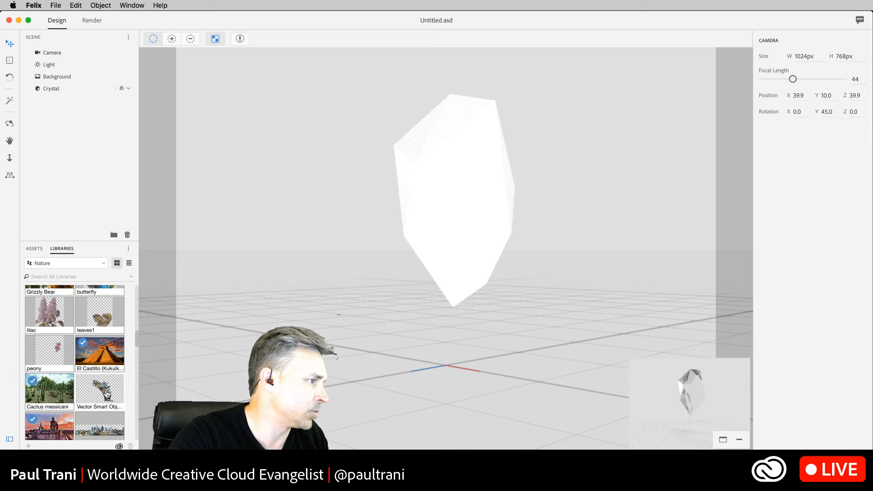
scroll(69, 339, "down", 10)
scroll(69, 339, "down", 5)
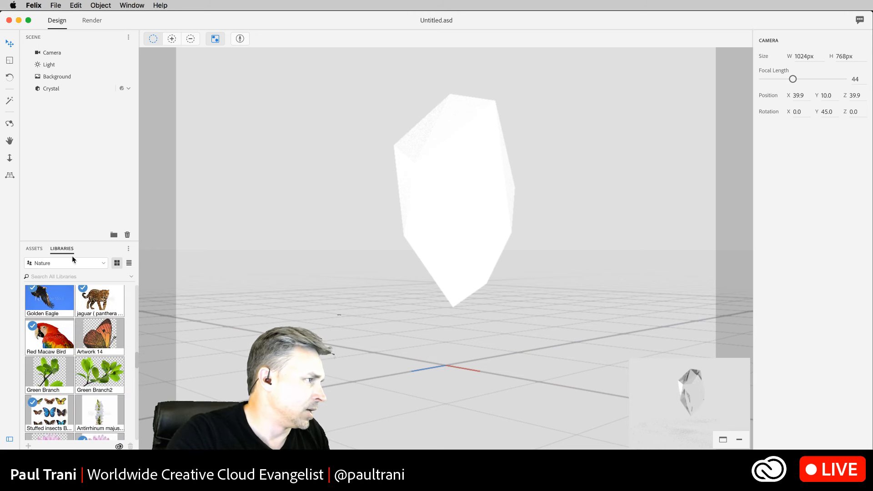
scroll(80, 319, "down", 10)
scroll(83, 348, "down", 5)
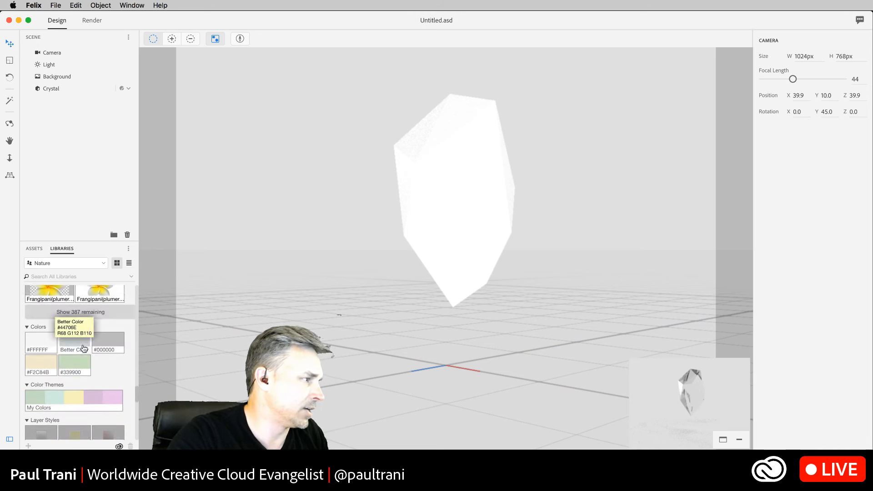
left_click(80, 276)
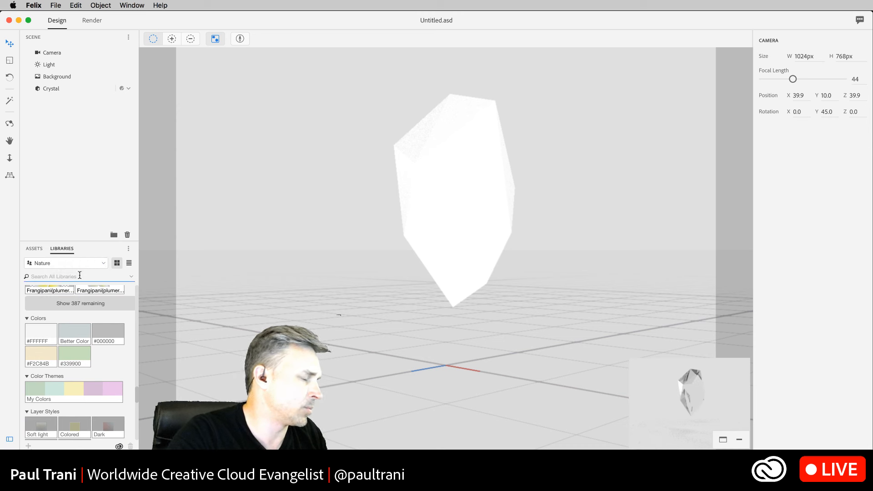
type("mou")
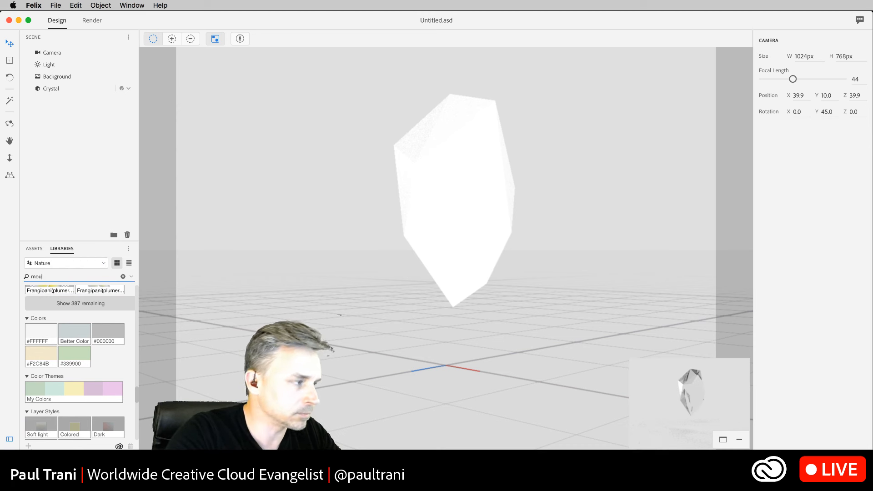
type("ntain")
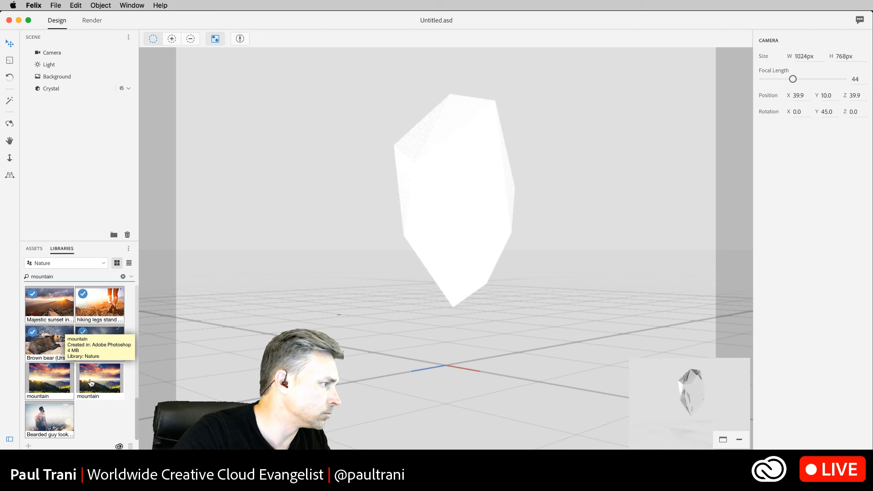
left_click_drag(93, 382, 313, 252)
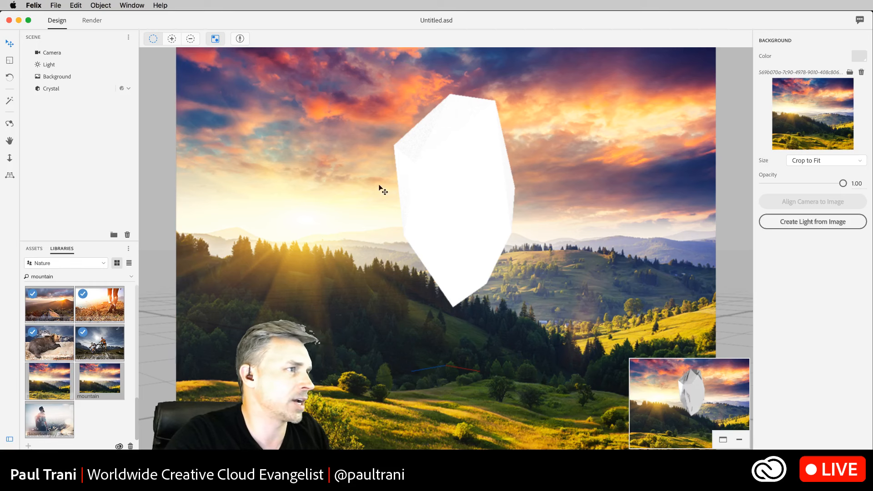
- Select the crystal, inspect the scene in the enlarged render preview, restore the preview size and deselect the crystal
left_click(47, 89)
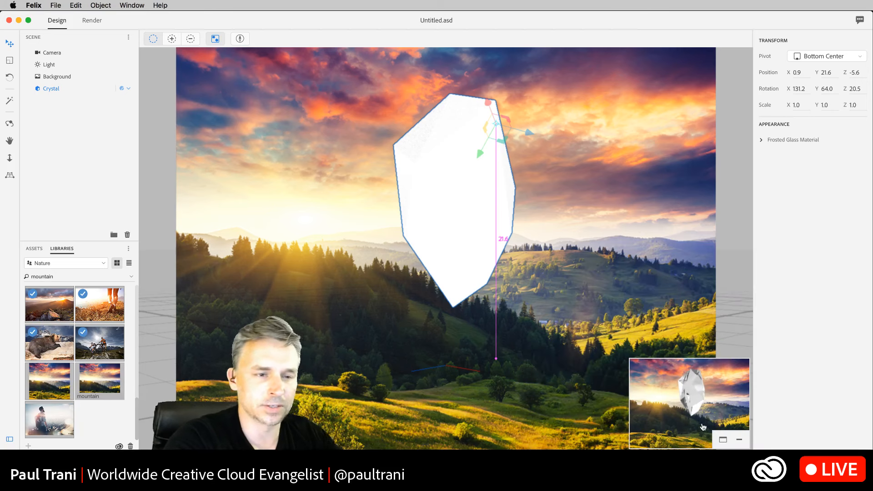
left_click(723, 439)
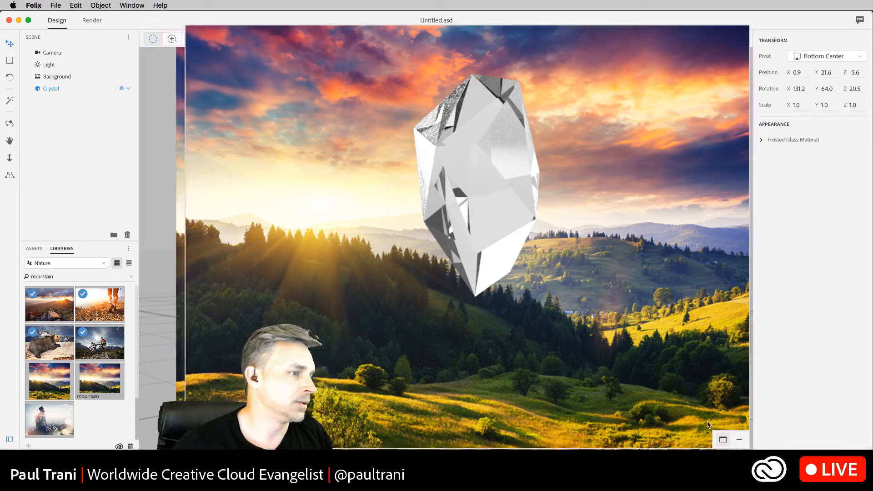
left_click(722, 439)
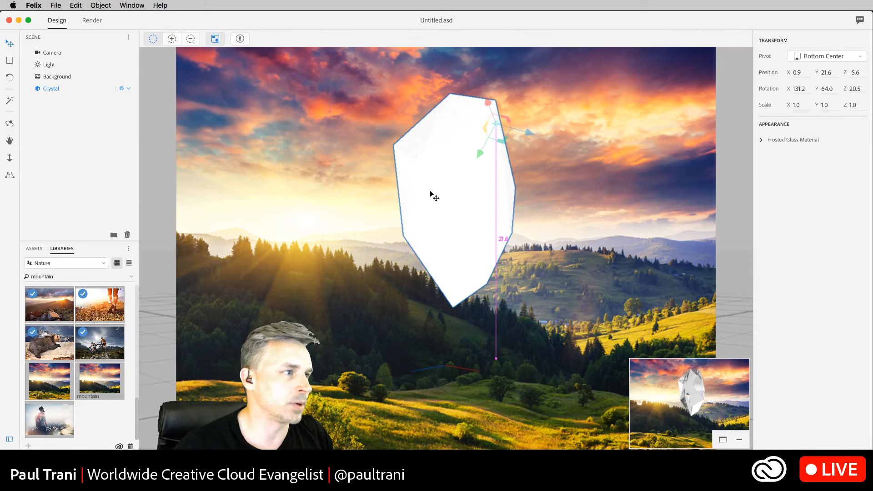
left_click(167, 128)
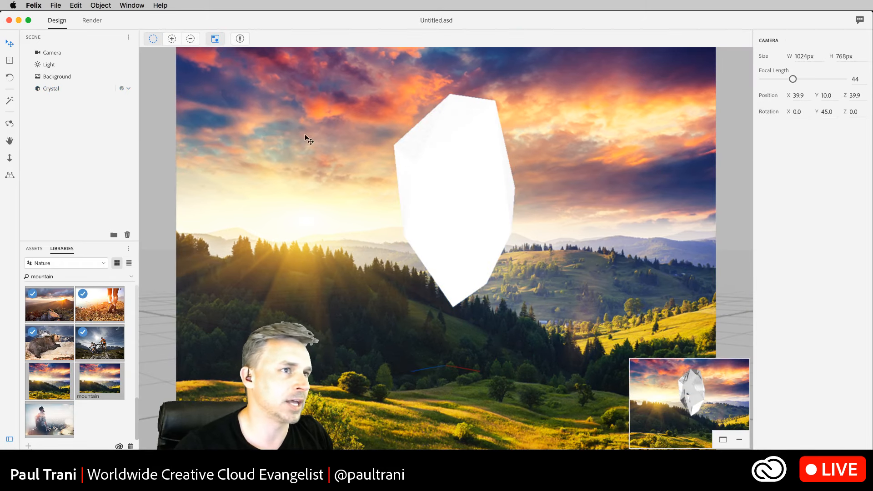
- Create an image-based light from the mountain background and enlarge the render preview
left_click(55, 55)
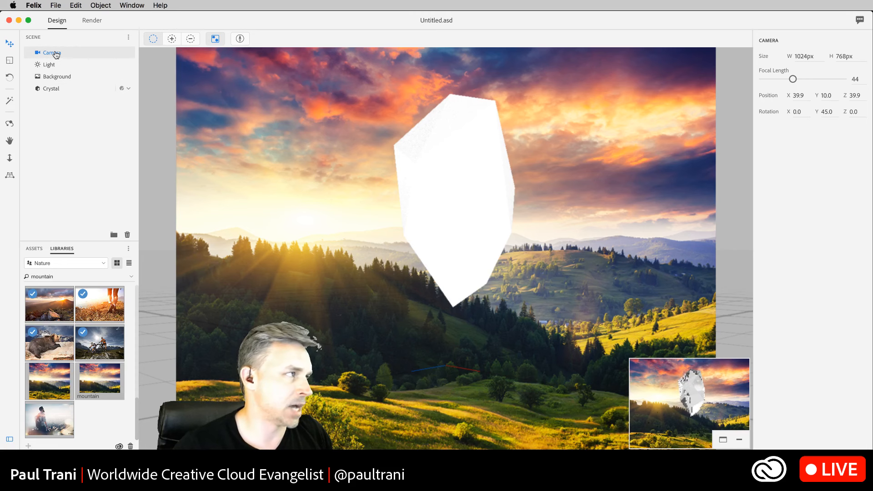
left_click(51, 78)
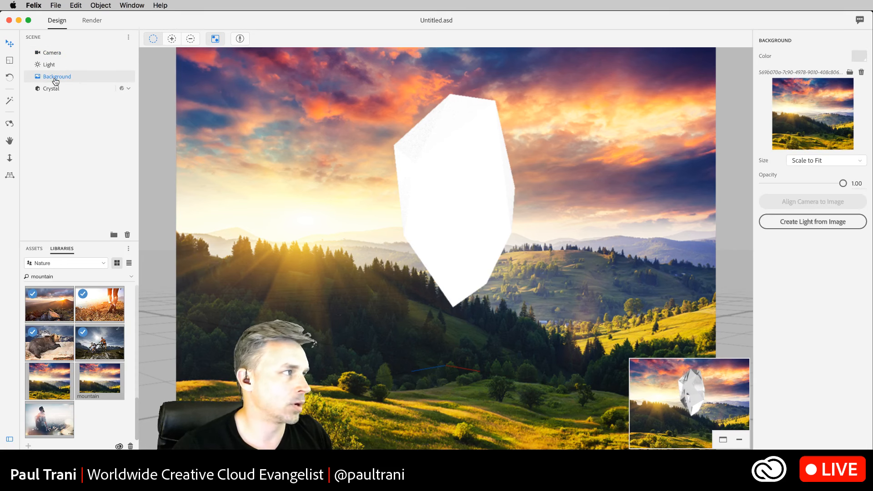
left_click(798, 223)
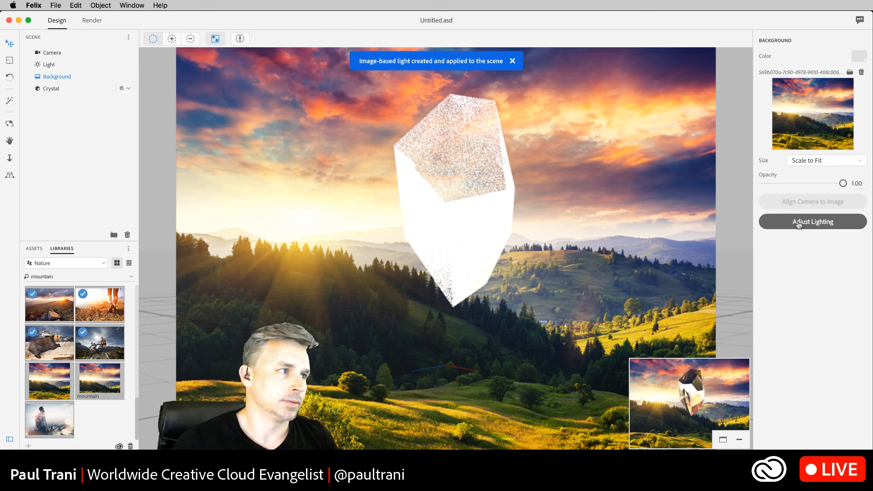
left_click(722, 441)
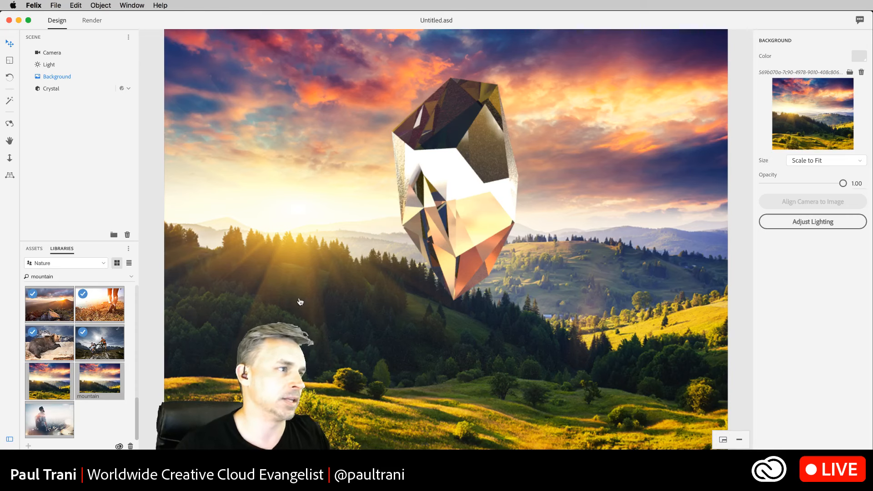
- Apply the Damaged Glass material to the crystal and inspect it in the enlarged render preview
left_click(44, 248)
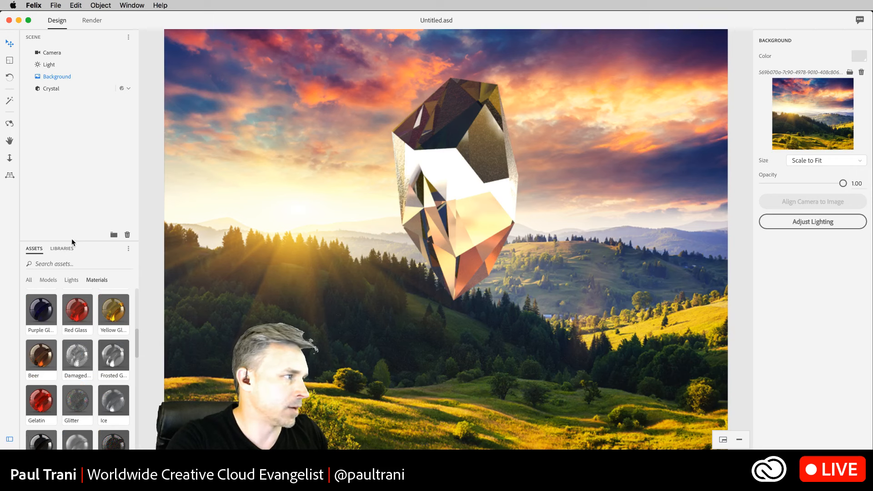
scroll(78, 383, "down", 3)
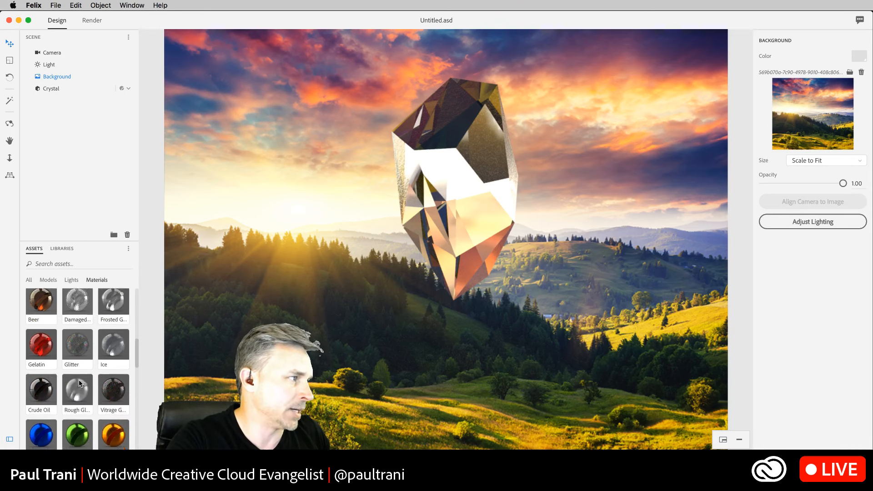
scroll(77, 382, "up", 2)
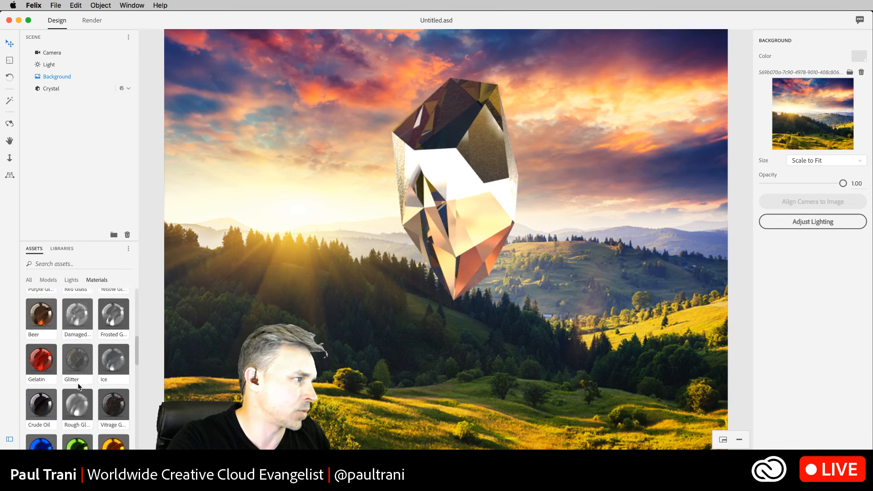
left_click(721, 439)
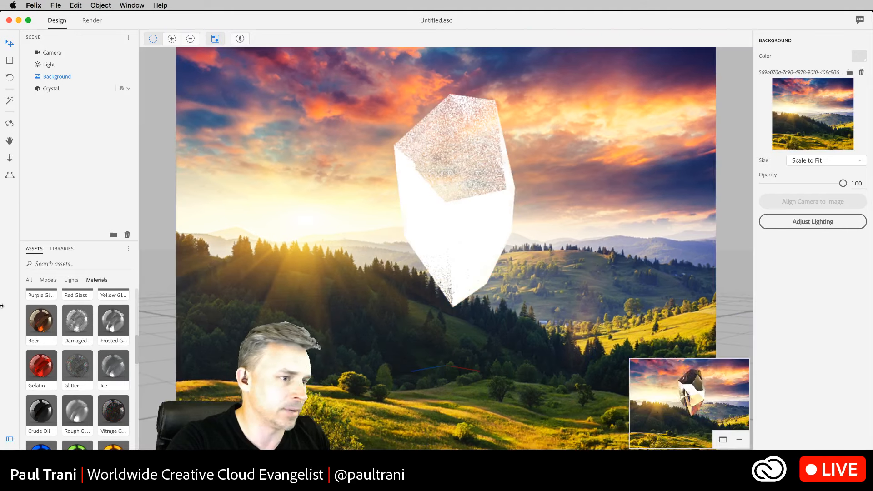
left_click_drag(75, 330, 459, 218)
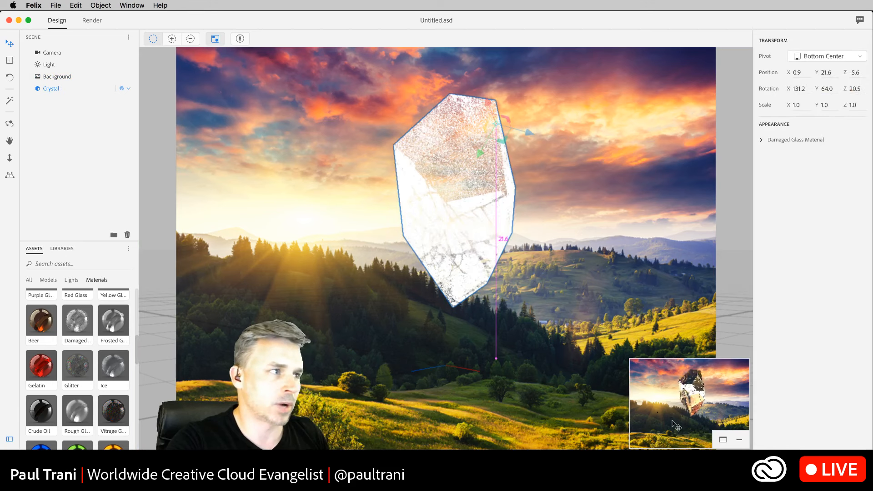
left_click(723, 440)
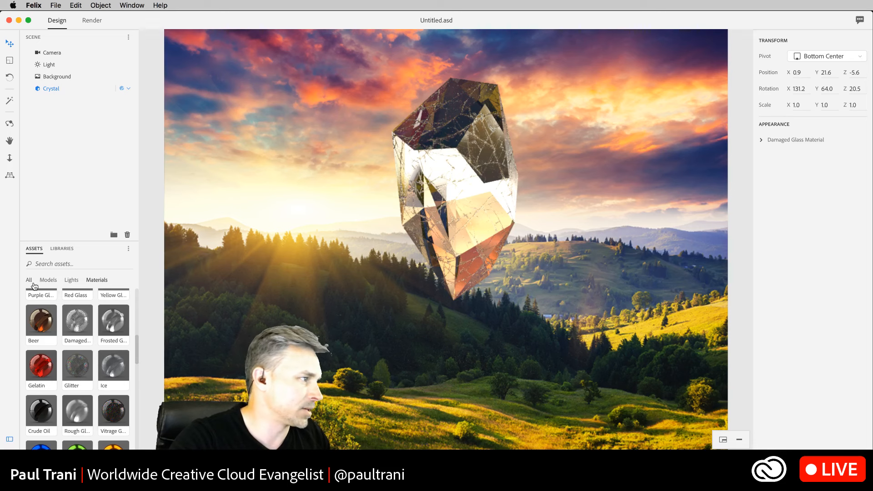
- Search the libraries for "range", clear the search and look through the Nature library's graphics
left_click(56, 250)
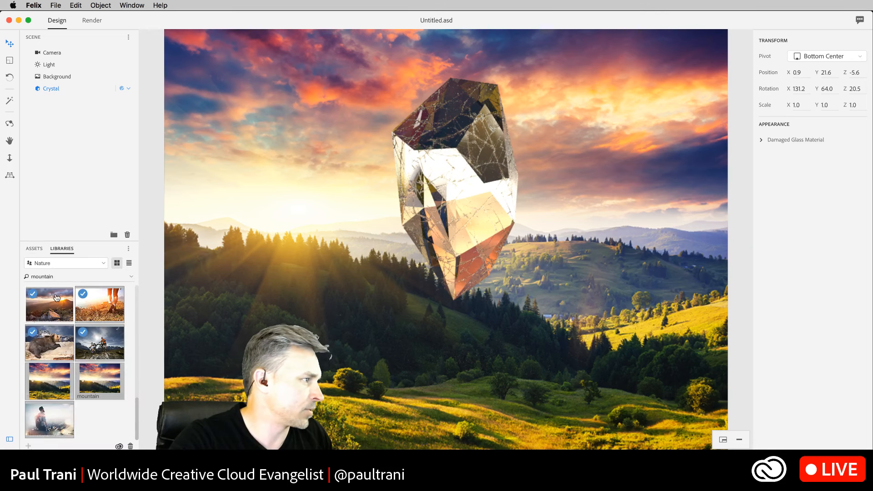
double_click(60, 277)
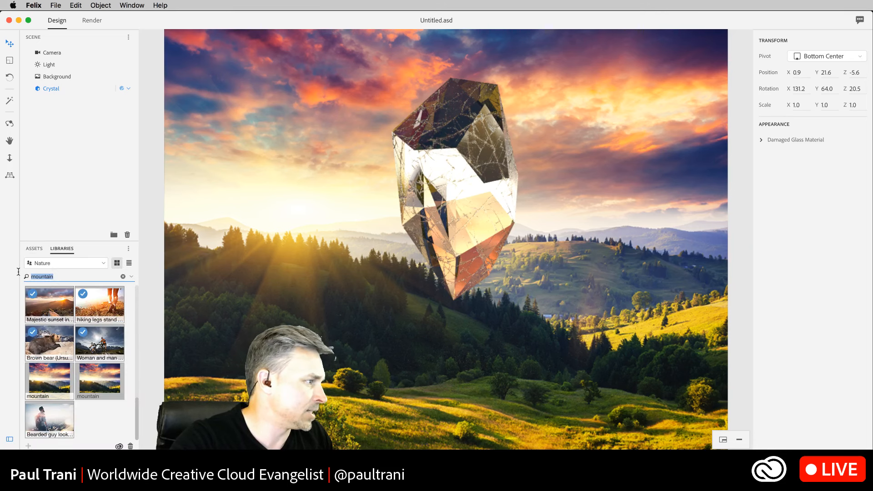
type("ra")
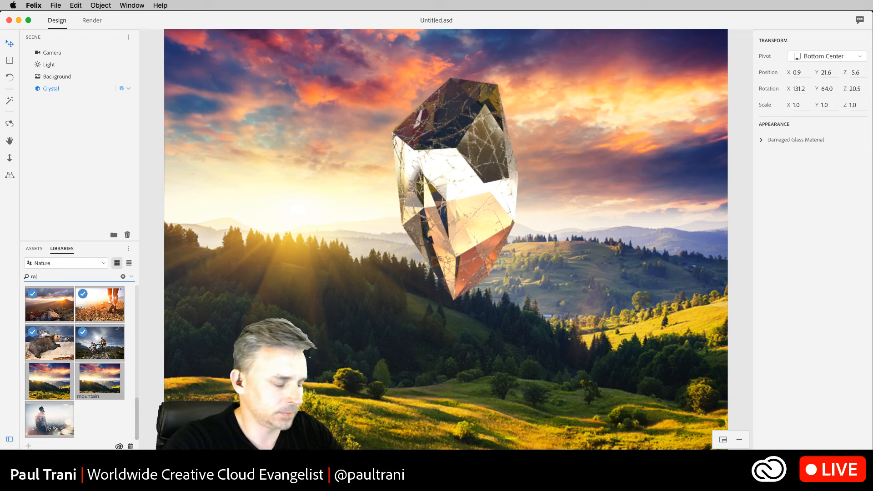
type("nge")
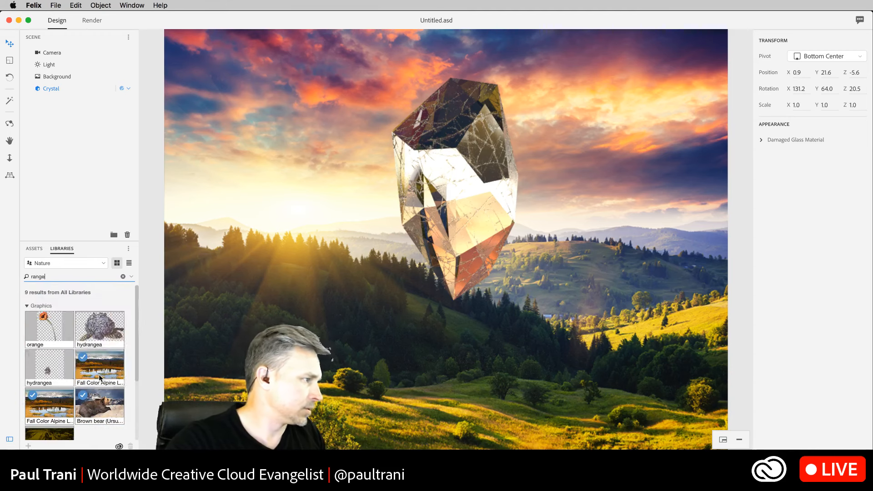
left_click_drag(51, 279, 15, 272)
key("BackSpace")
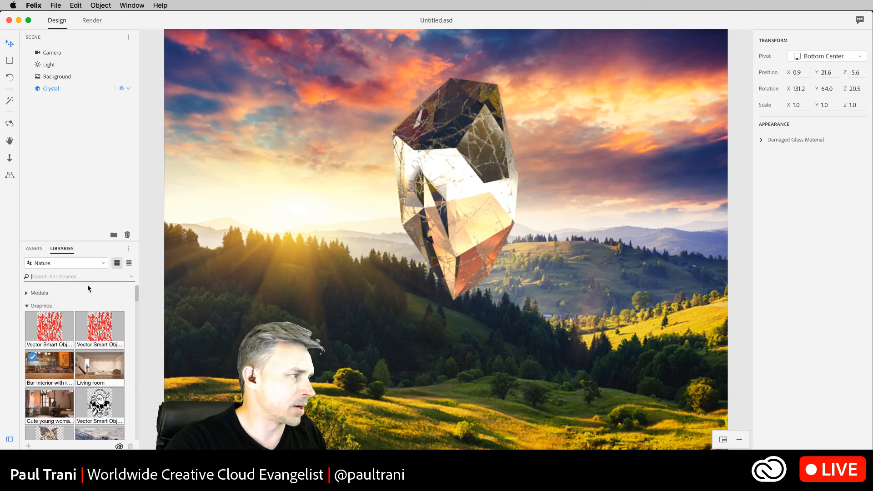
scroll(90, 354, "down", 2)
scroll(91, 354, "down", 5)
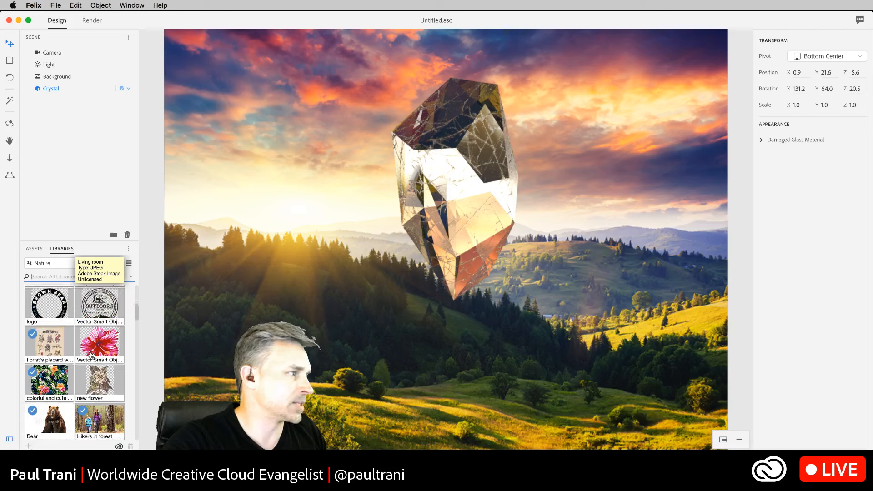
scroll(91, 353, "up", 5)
scroll(91, 354, "up", 2)
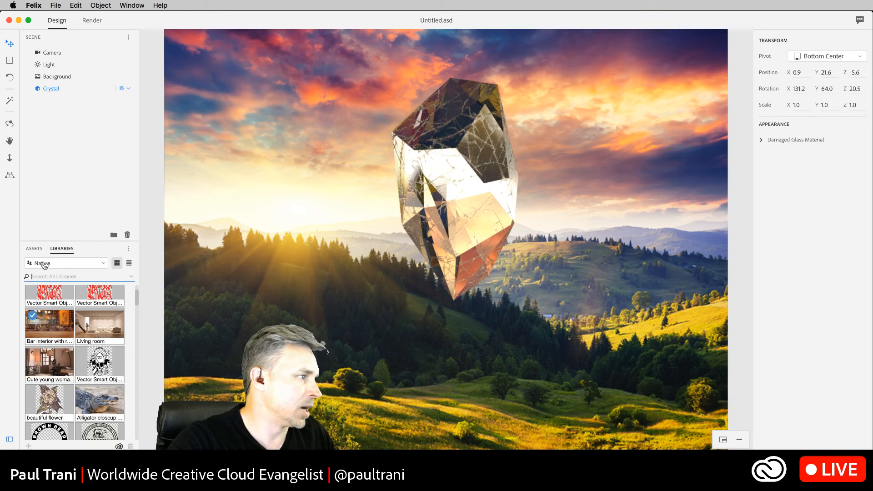
- Show all asset types and try to add the Wireless model to the lower middle of the scene
left_click(39, 249)
scroll(46, 320, "up", 5)
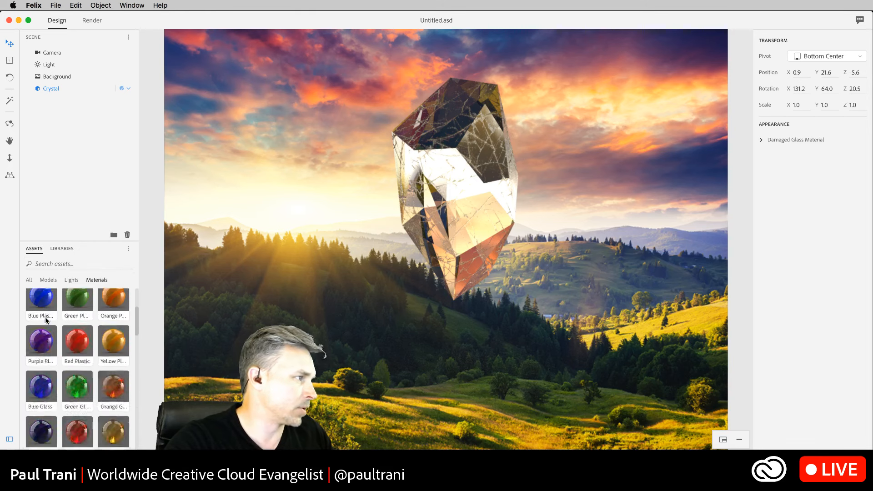
left_click(30, 280)
left_click_drag(40, 314, 441, 356)
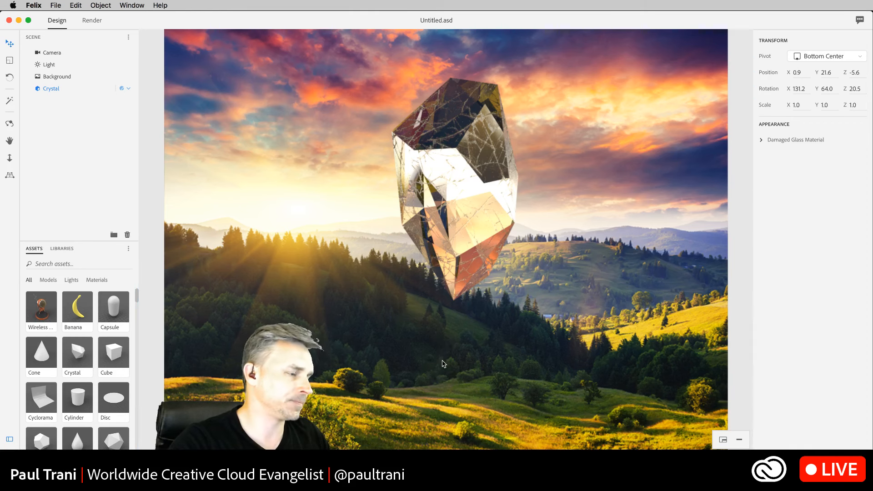
- Restore the design view, delete the crystal and replace the background with the Bar interior image from the Nature library
left_click(722, 440)
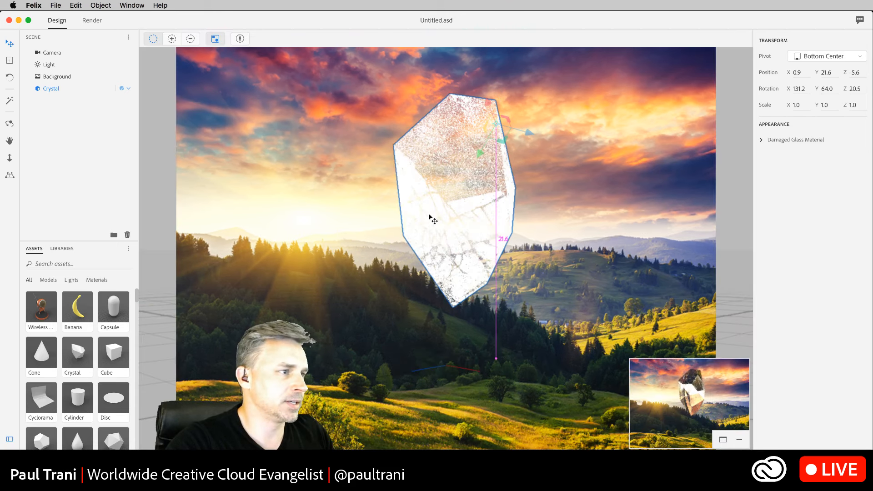
key("Delete")
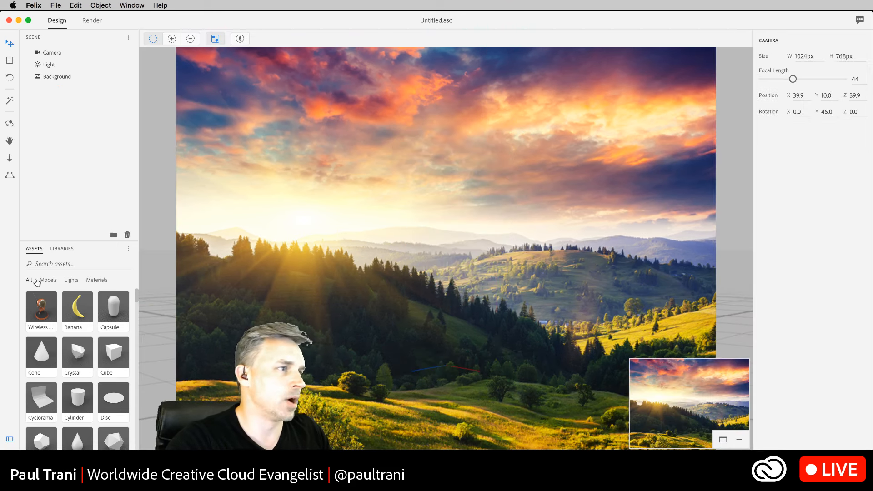
left_click(55, 249)
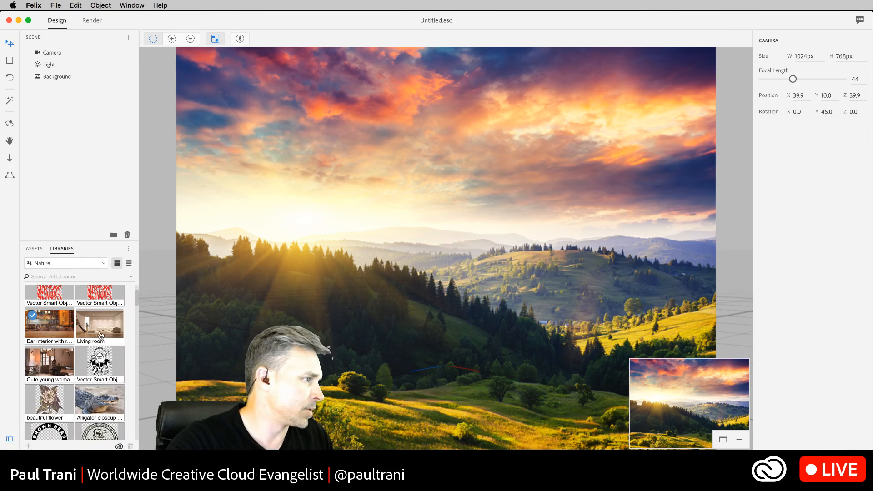
left_click_drag(55, 330, 332, 236)
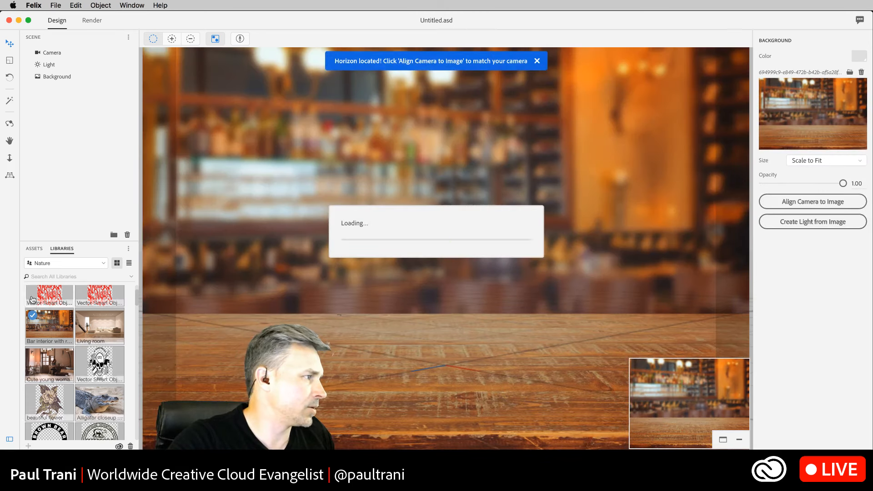
- Add the Wireless Speaker model from the starter assets to the wooden counter in the bar scene
left_click(34, 249)
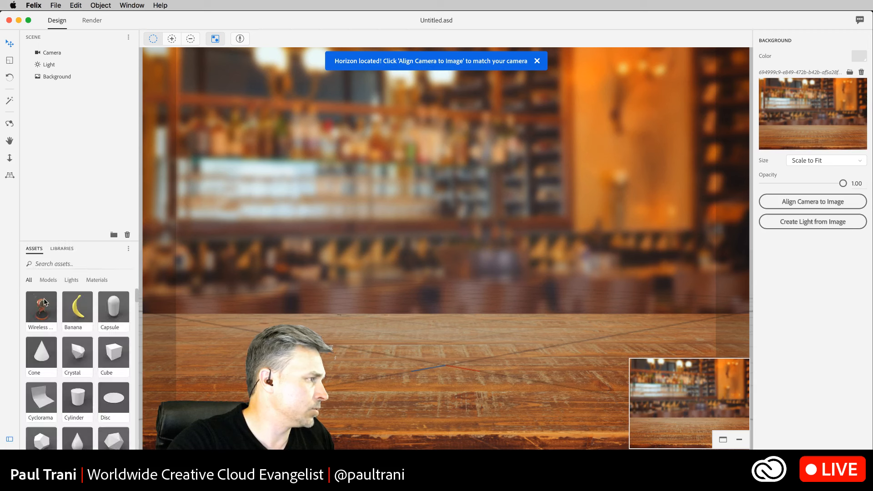
left_click_drag(37, 312, 452, 352)
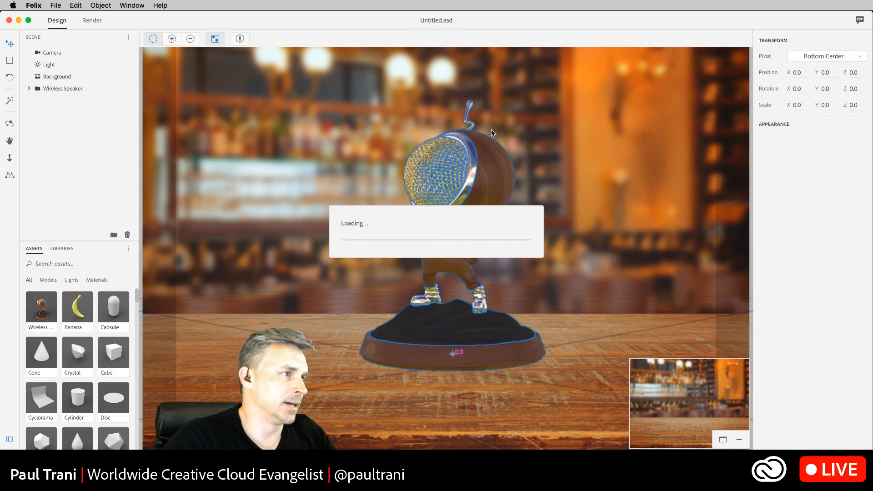
- Create an image-based light from the bar background and align the camera to the image
left_click(44, 77)
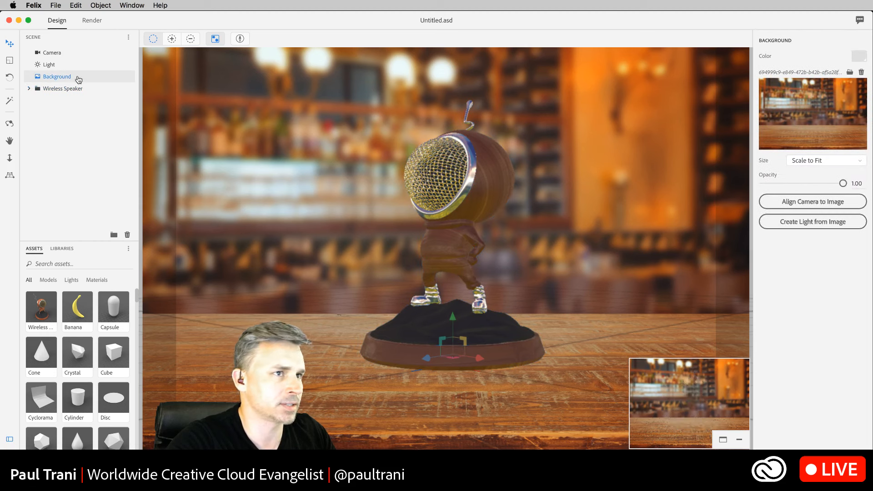
left_click(806, 226)
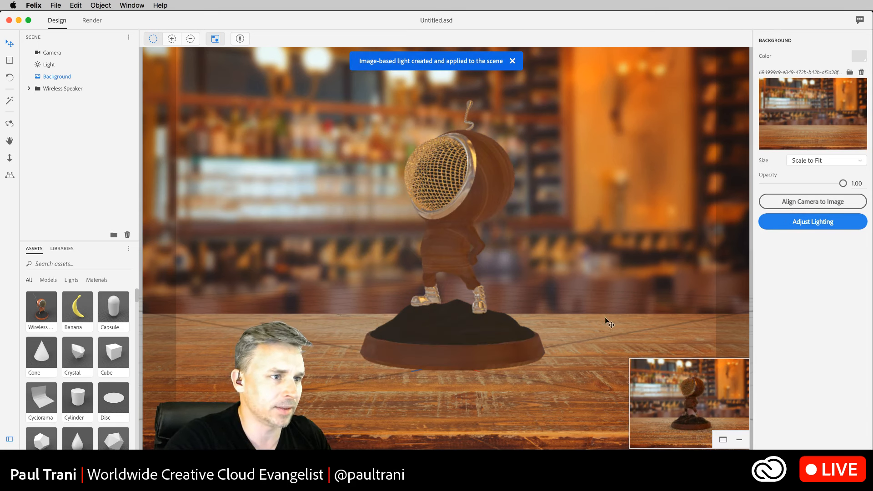
left_click(816, 203)
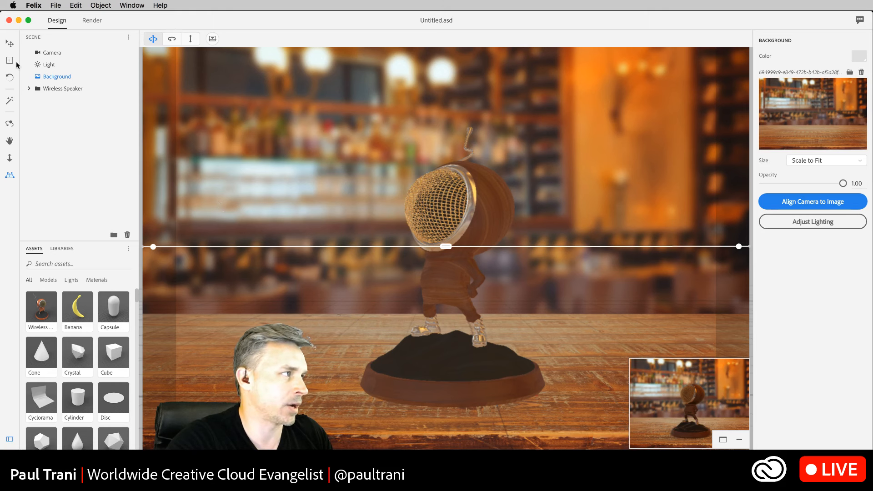
- Move the Wireless Speaker along the wooden counter to about X -2.2, Z -12.5
left_click(10, 43)
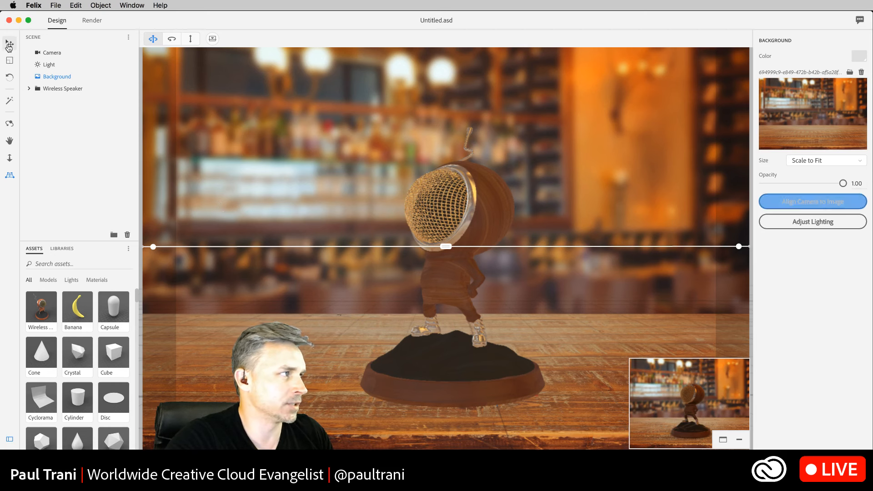
left_click(483, 383)
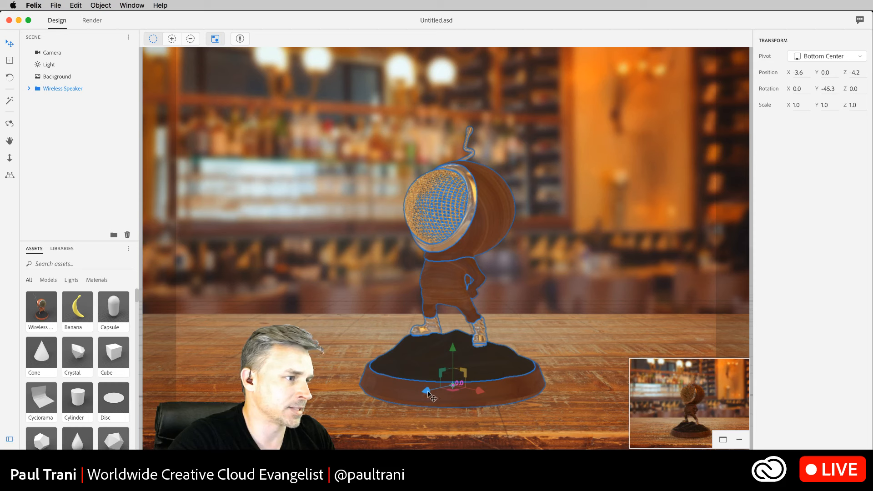
left_click_drag(427, 393, 406, 387)
left_click_drag(435, 359, 446, 344)
key("super+period")
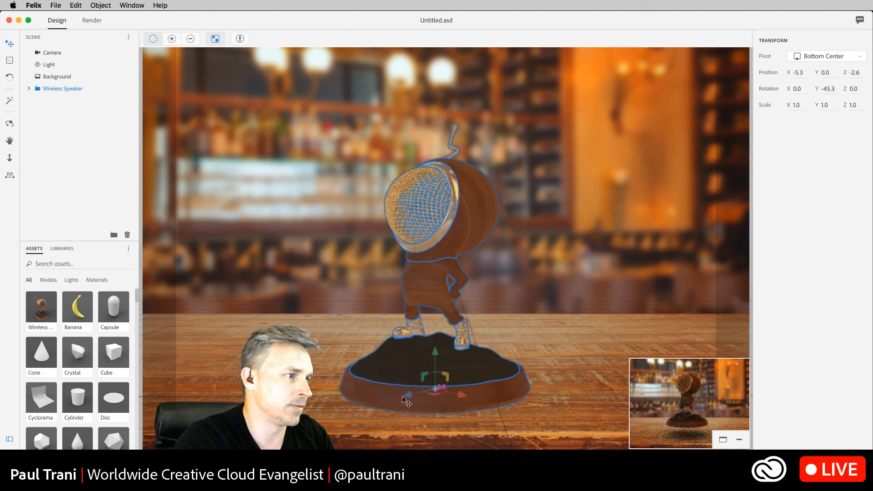
left_click_drag(403, 399, 466, 386)
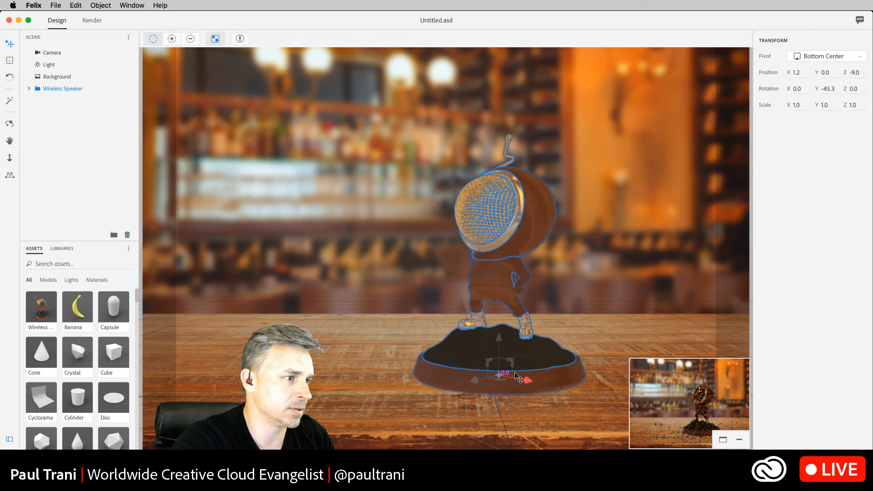
left_click_drag(519, 378, 496, 365)
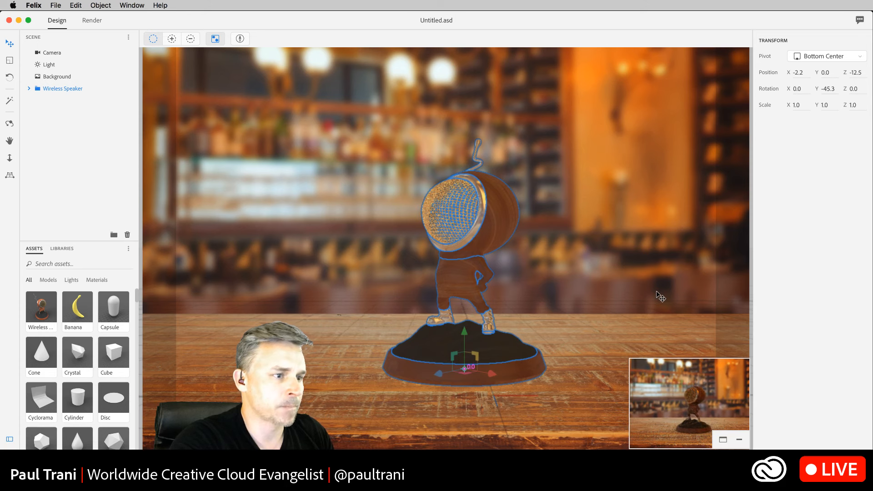
- Enlarge the render preview to inspect the speaker, and open the render mode
left_click(723, 439)
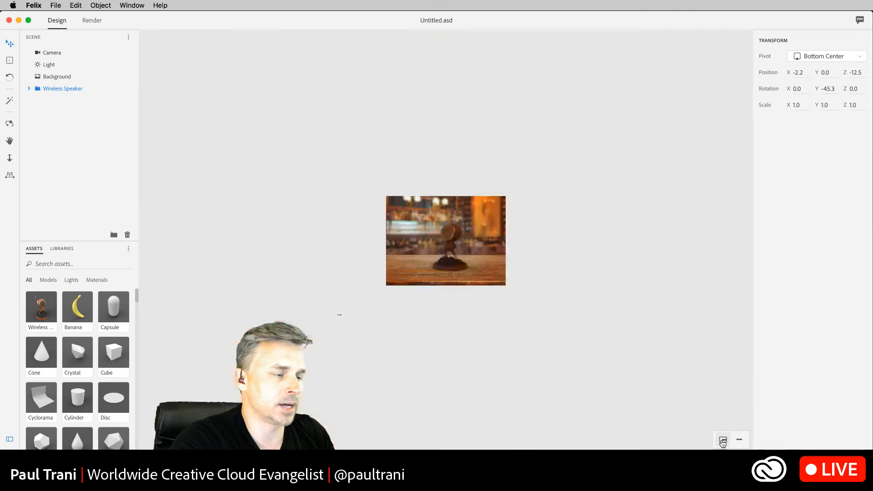
left_click(90, 24)
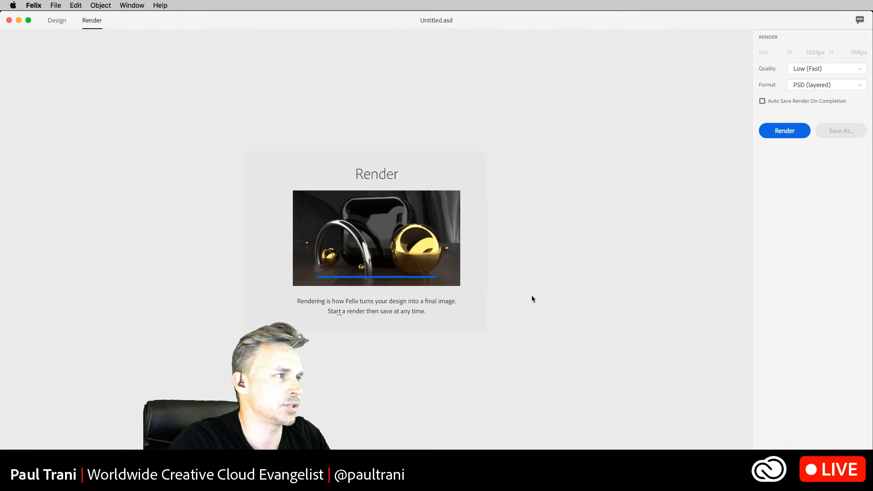
- Switch to Illustrator and open the 3D Extrude & Bevel options over the 3Dvortex artwork, moving the dialog fully into view
key("super+Tab")
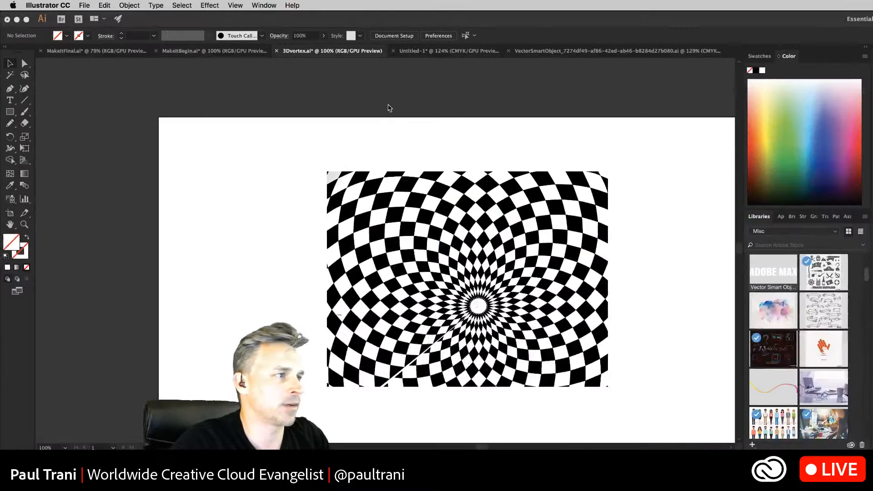
left_click_drag(433, 146, 405, 127)
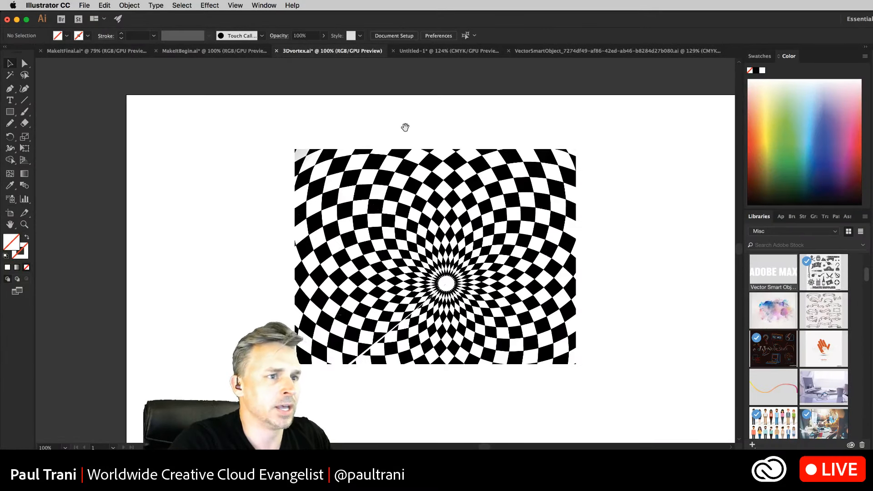
left_click(209, 5)
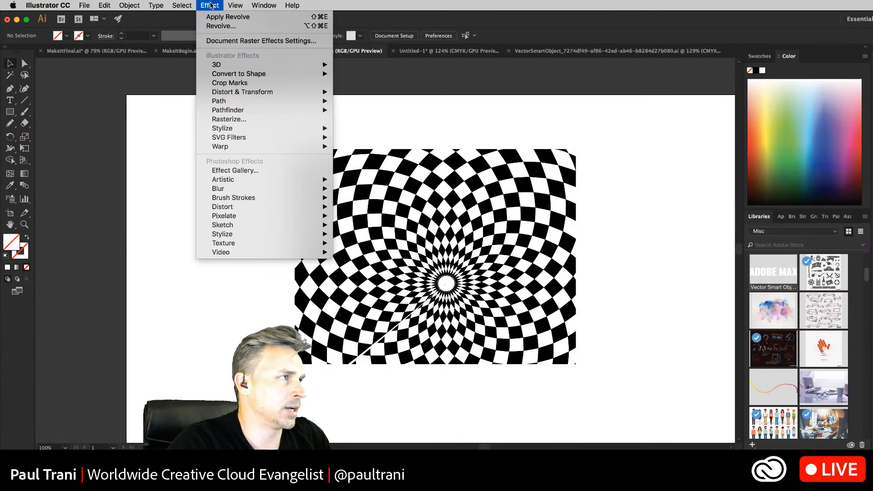
mouse_move(288, 66)
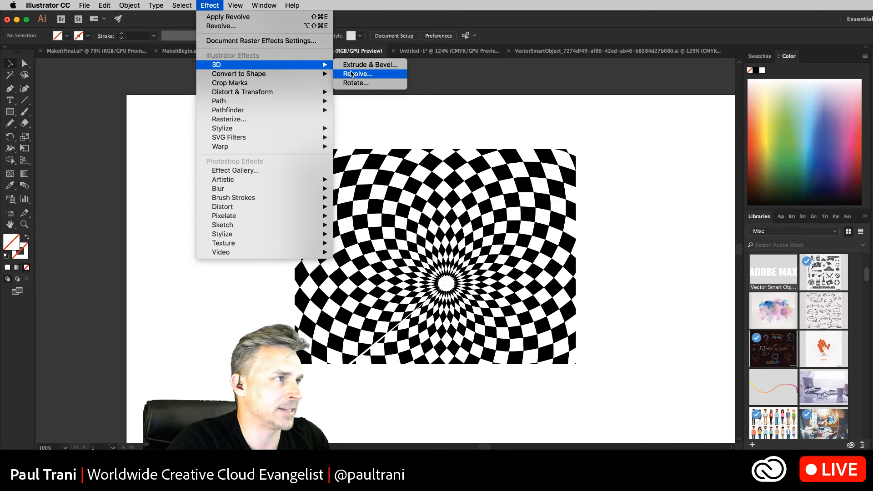
left_click(381, 68)
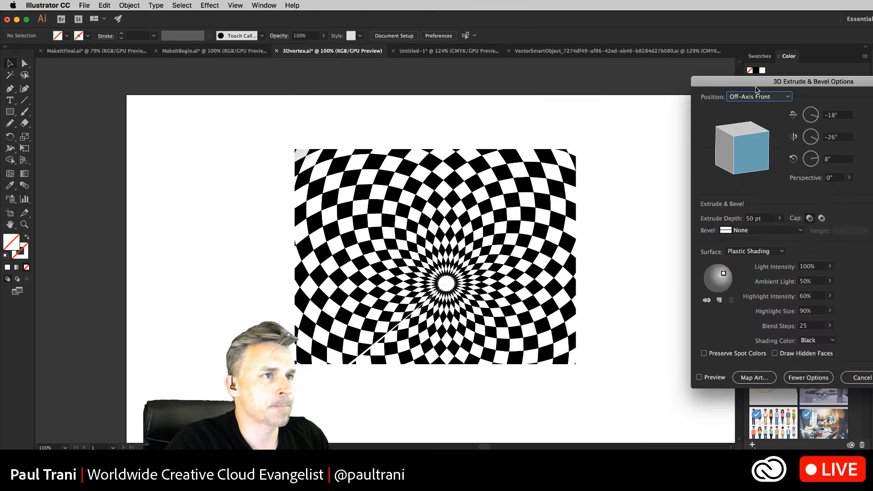
left_click_drag(756, 87, 695, 63)
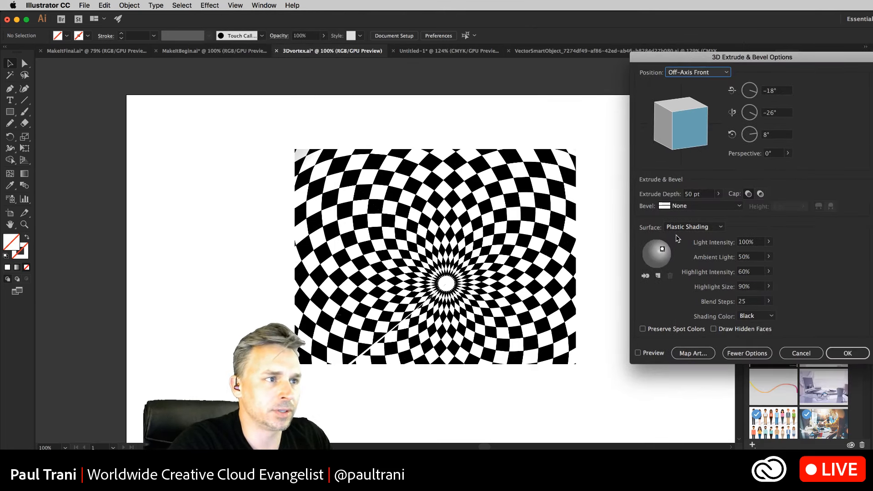
- Examine the Map Art and Draw Hidden Faces options, cancel the dialog and return to Felix
left_click(692, 354)
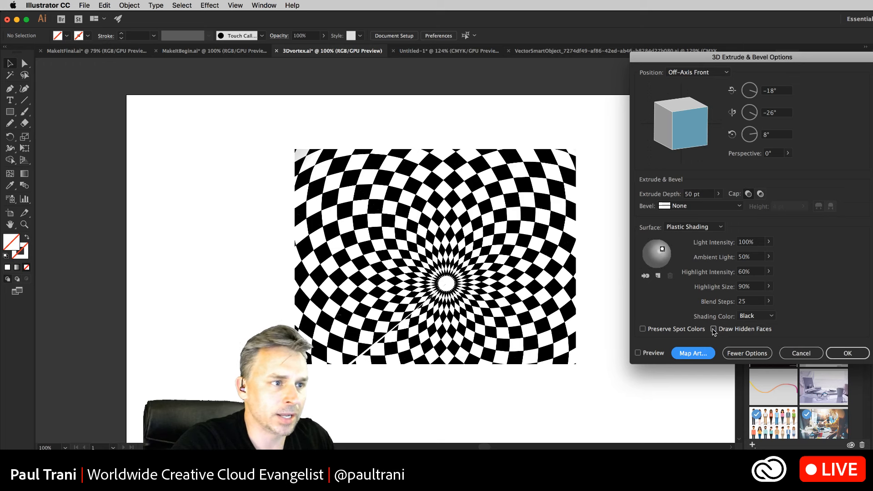
left_click(713, 330)
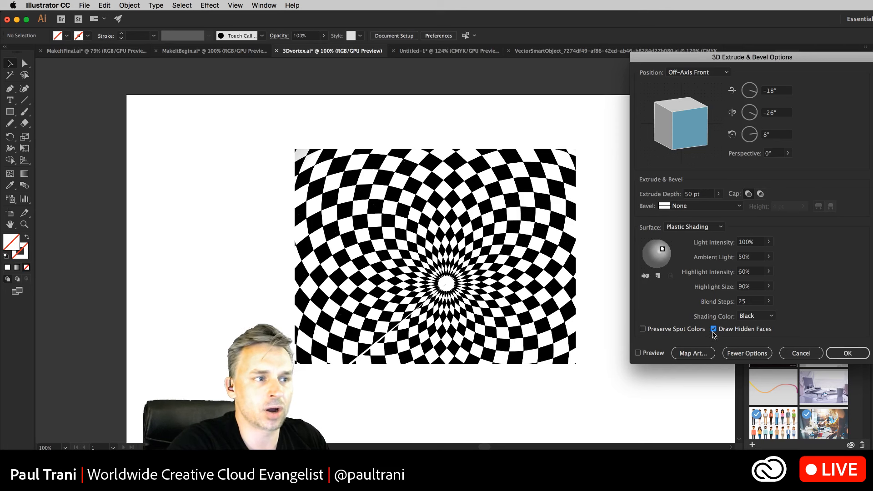
left_click(714, 329)
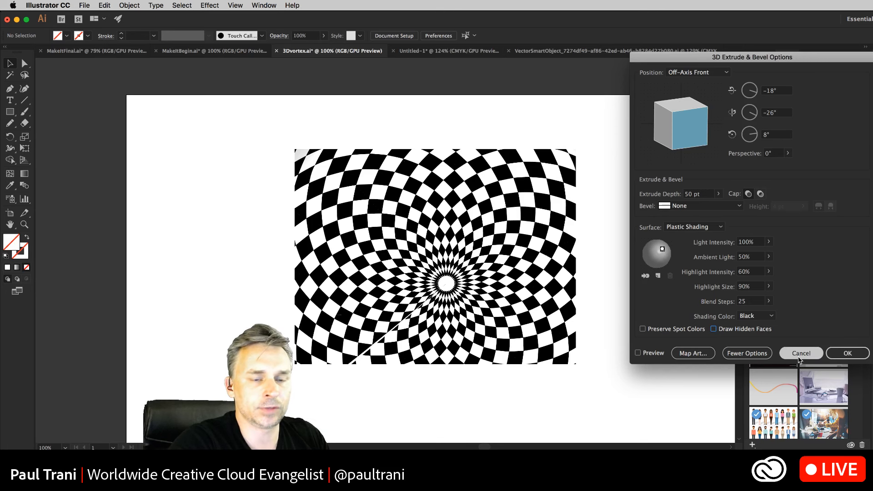
left_click(800, 353)
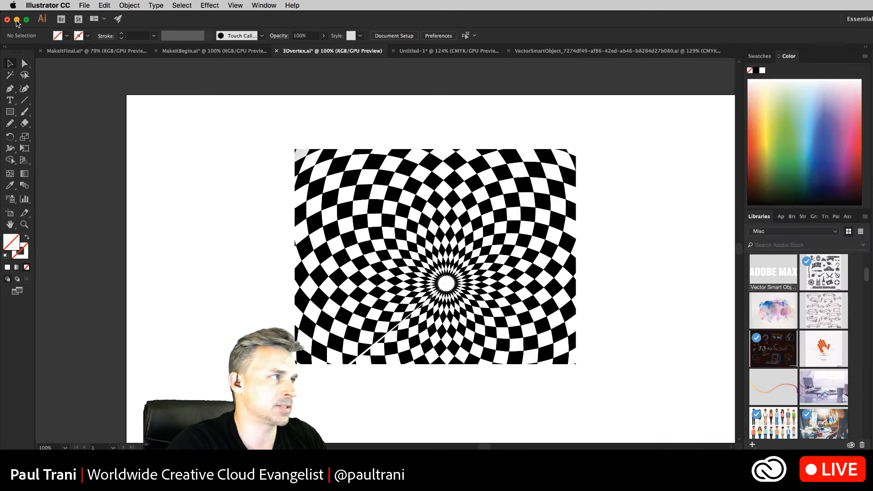
left_click(16, 20)
left_click(170, 171)
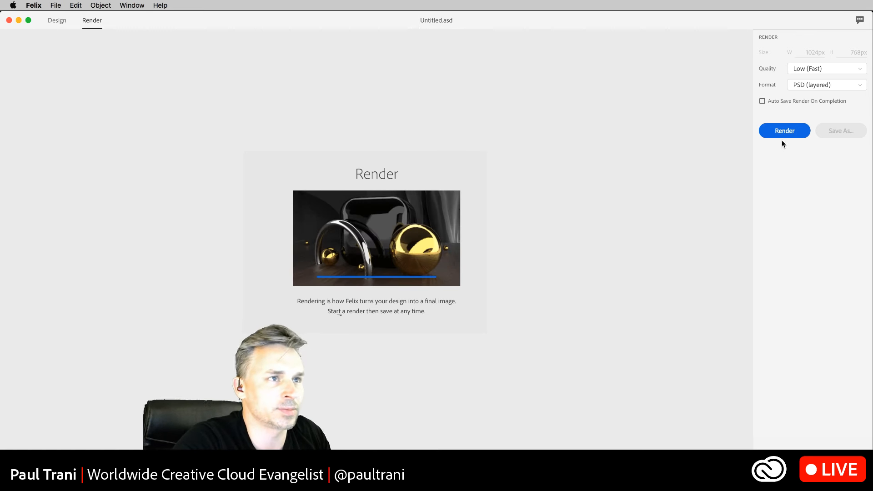
- Review the quality choices, enable auto-saving the render to the Desktop as thingy.psd, and start the Low (Fast) layered PSD render
left_click(804, 69)
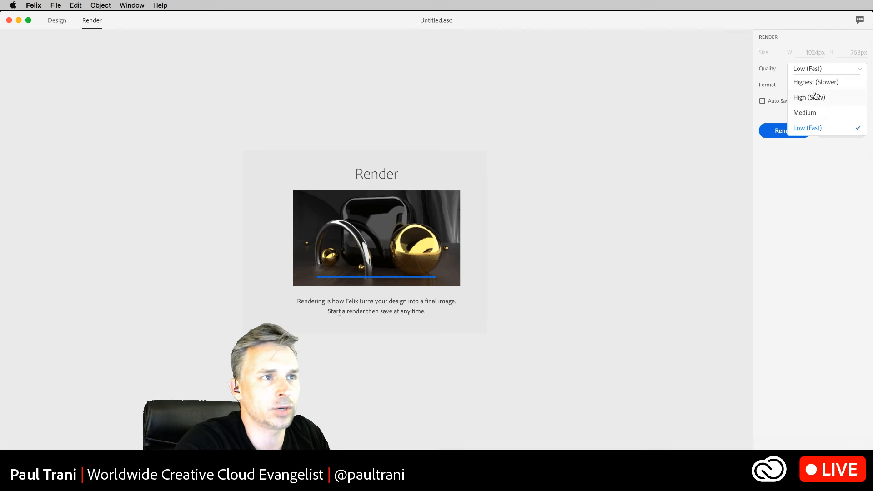
left_click(804, 176)
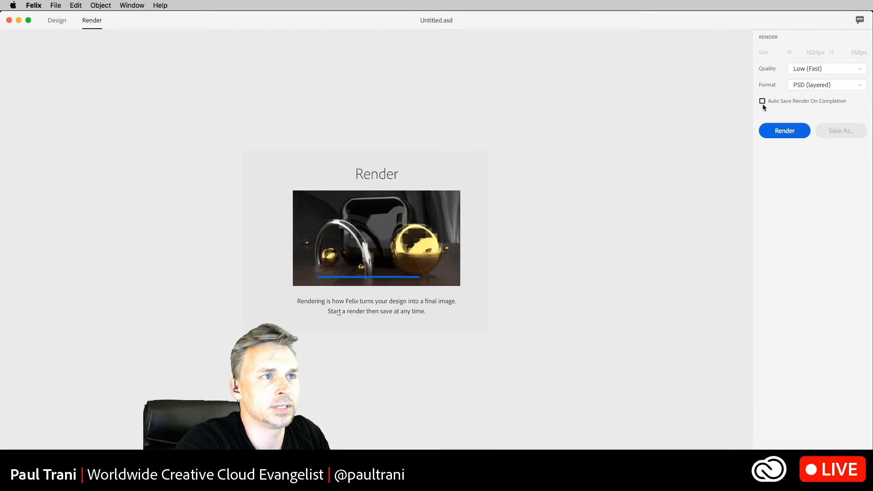
left_click(801, 100)
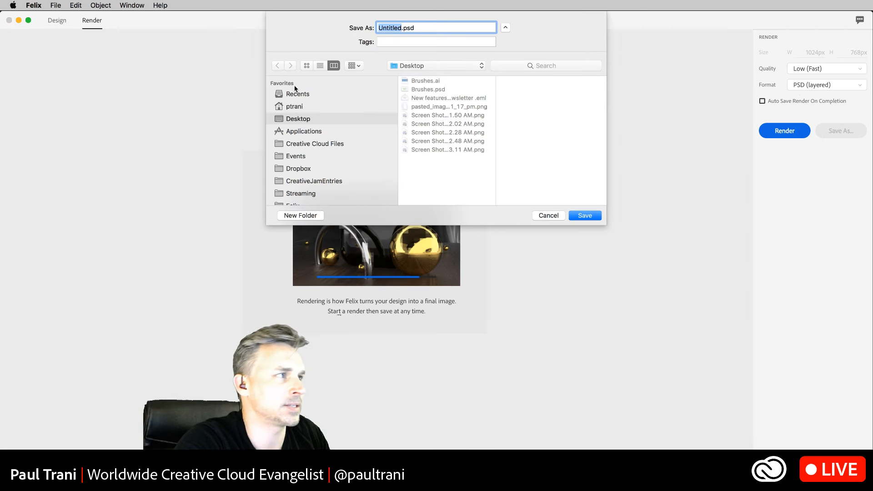
type("thingy")
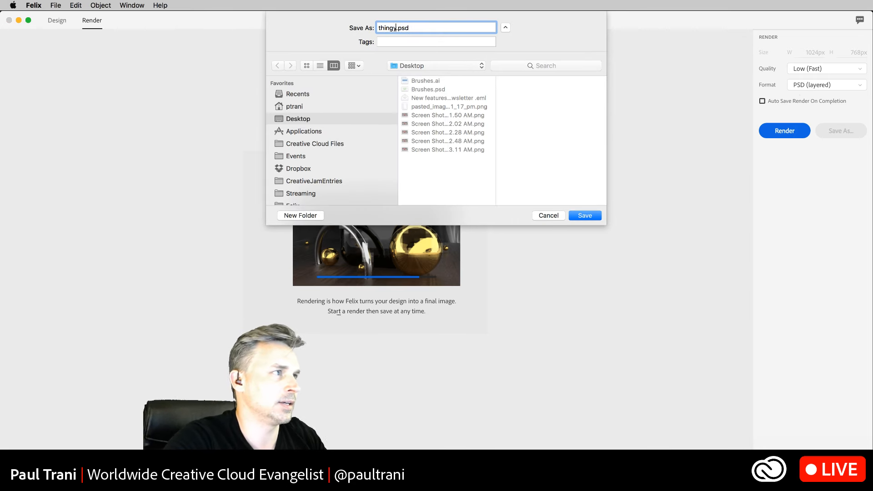
key("Return")
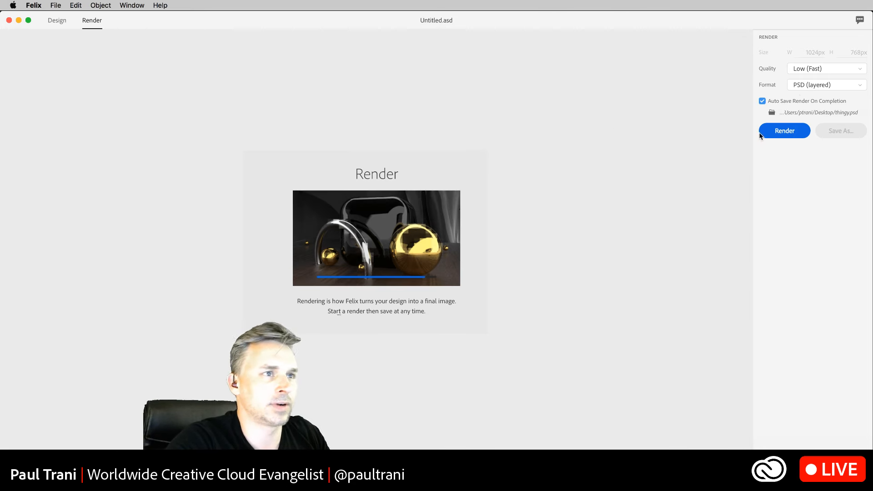
left_click(784, 133)
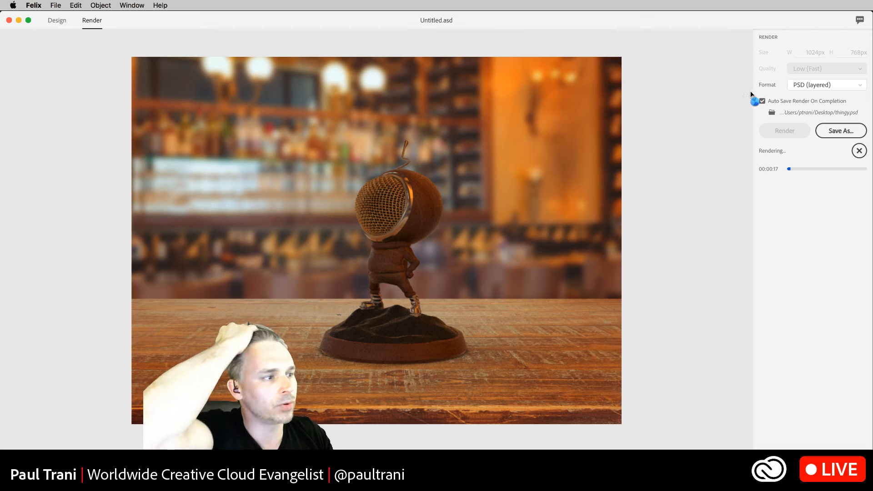
- Cancel the running render and return to the design mode
left_click(61, 22)
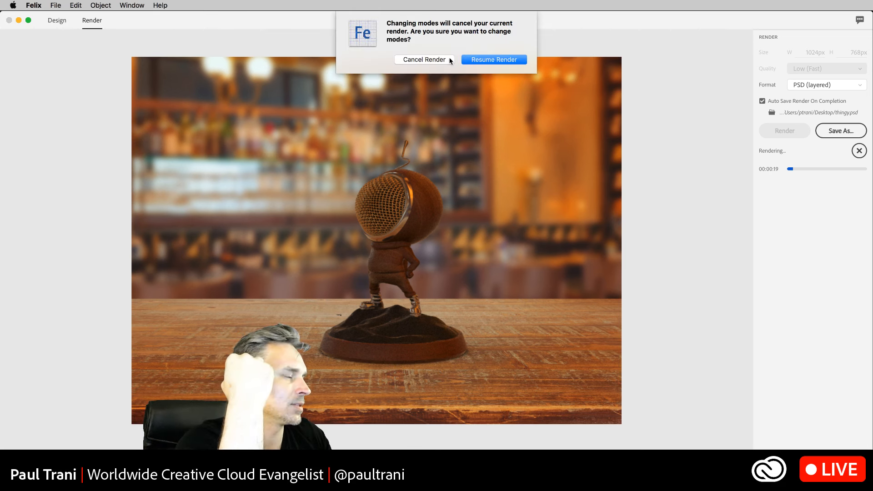
left_click(450, 60)
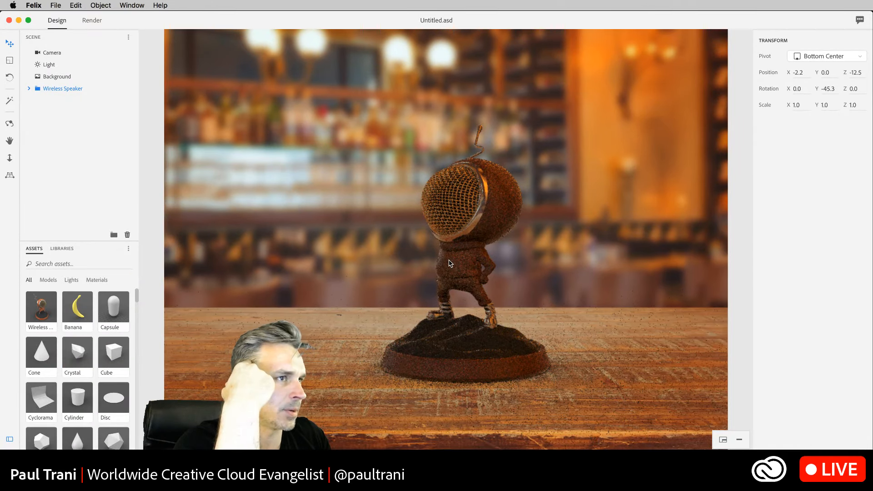
- Expand the Wireless Speaker group, select its first part, restore the design view and select the whole speaker
left_click(29, 88)
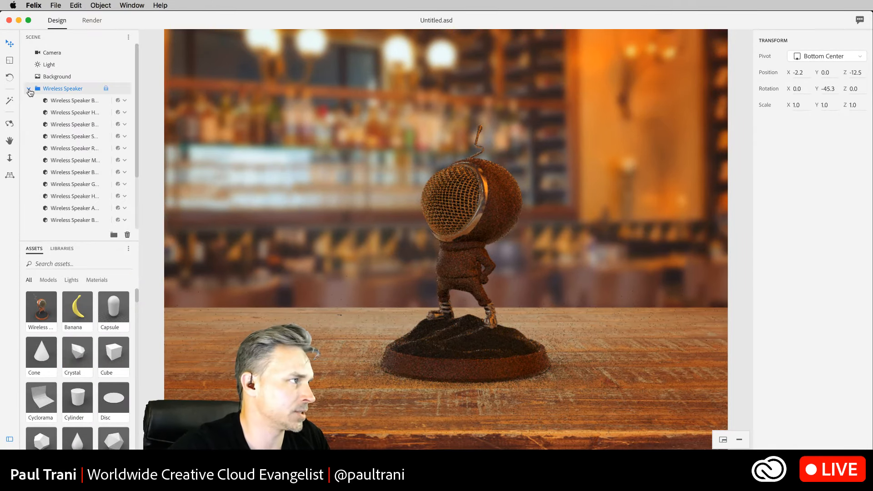
left_click(70, 105)
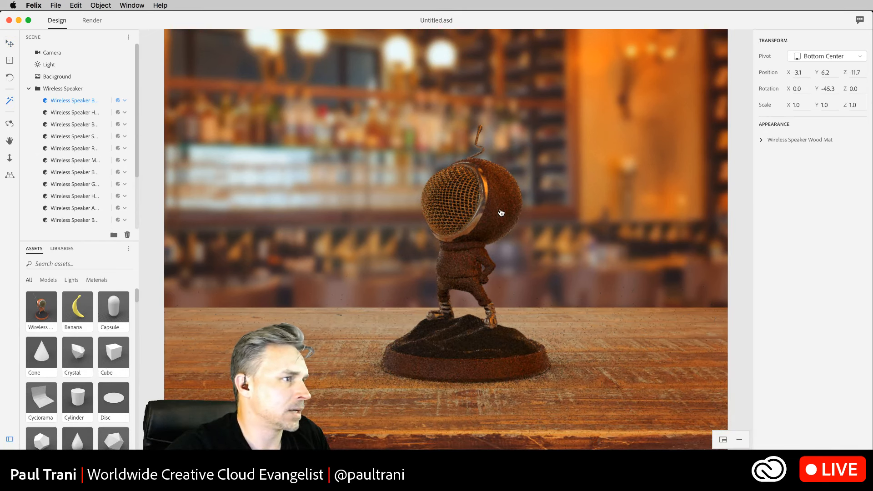
left_click(722, 441)
key("v")
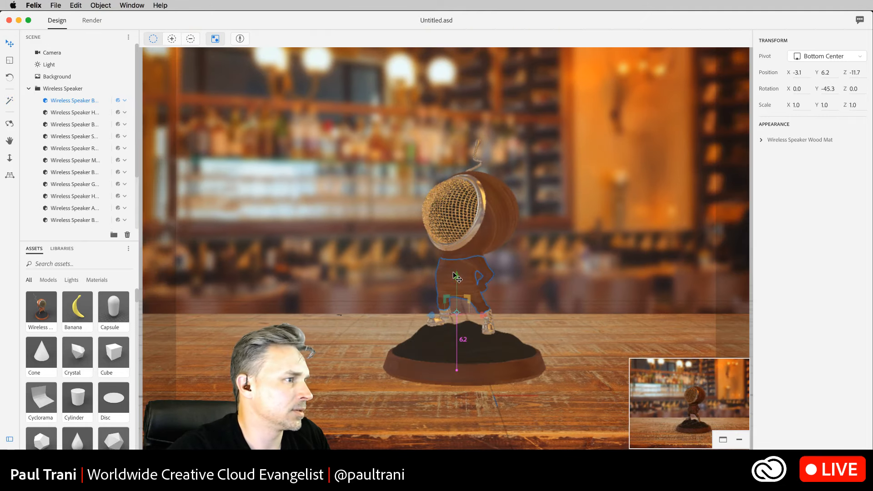
left_click(491, 248)
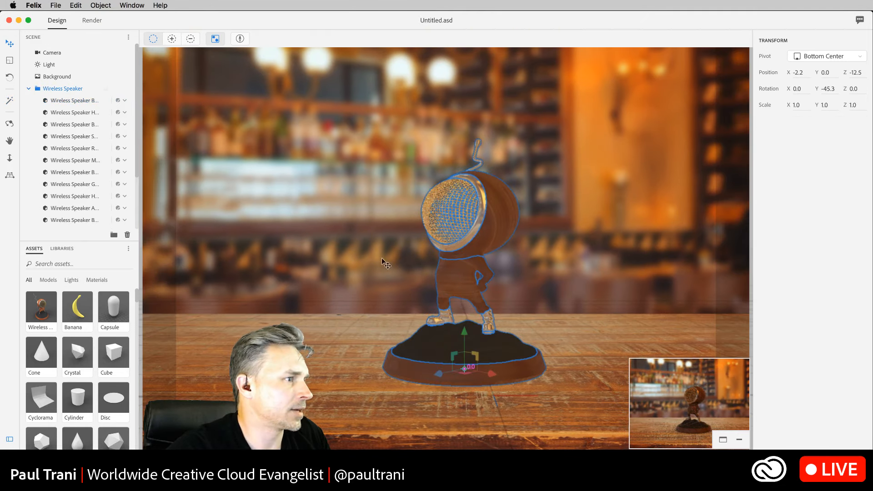
- Select the speaker's head, body, arm and round base together with the Magic Wand
left_click(10, 101)
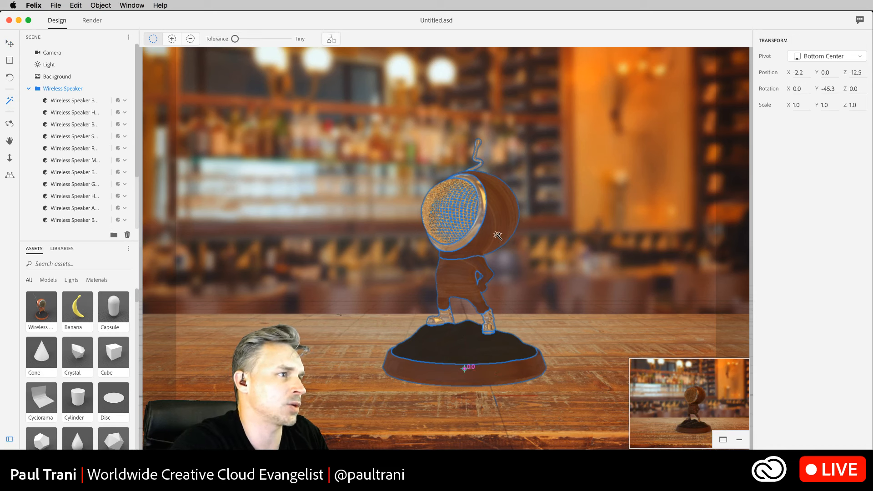
left_click(54, 77)
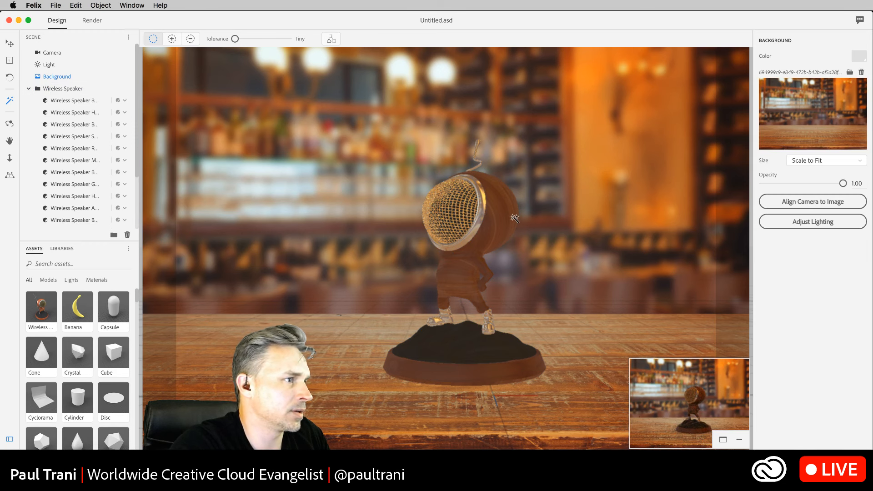
left_click(470, 258)
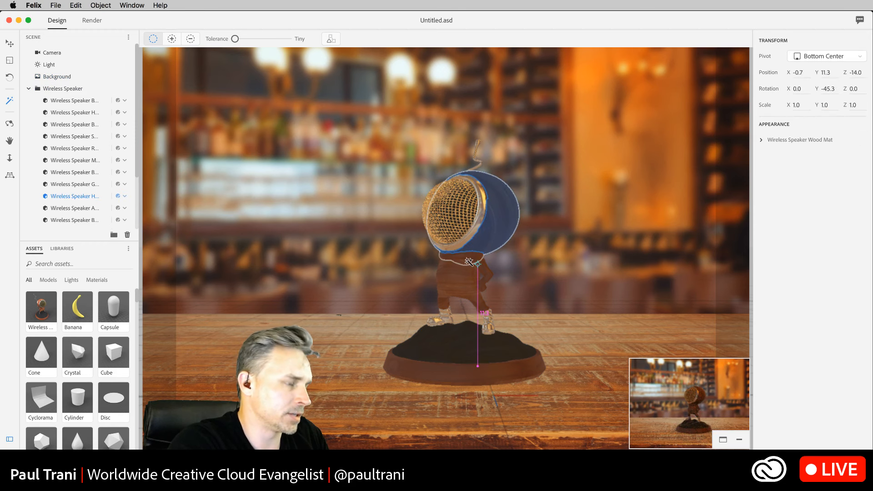
left_click(468, 263, "shift")
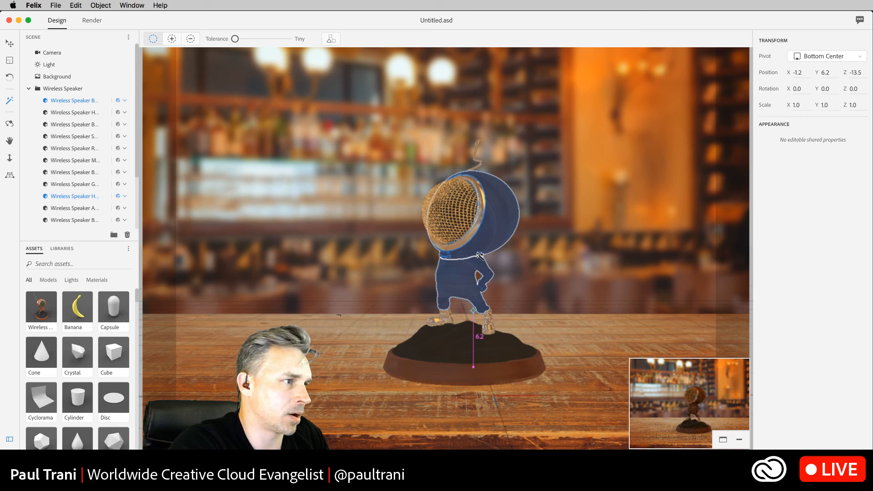
left_click(477, 276, "shift")
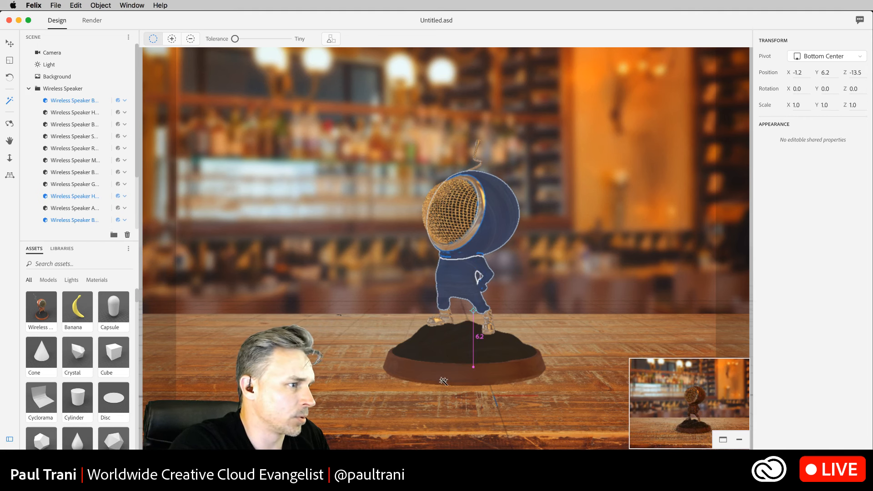
left_click(444, 383, "shift")
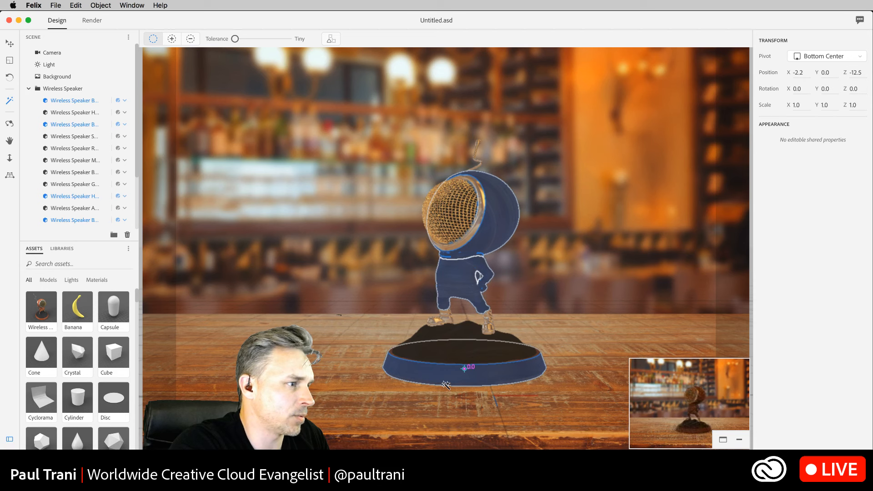
- Apply the Clean Silver material to the selected speaker parts and clear the selection
left_click(96, 281)
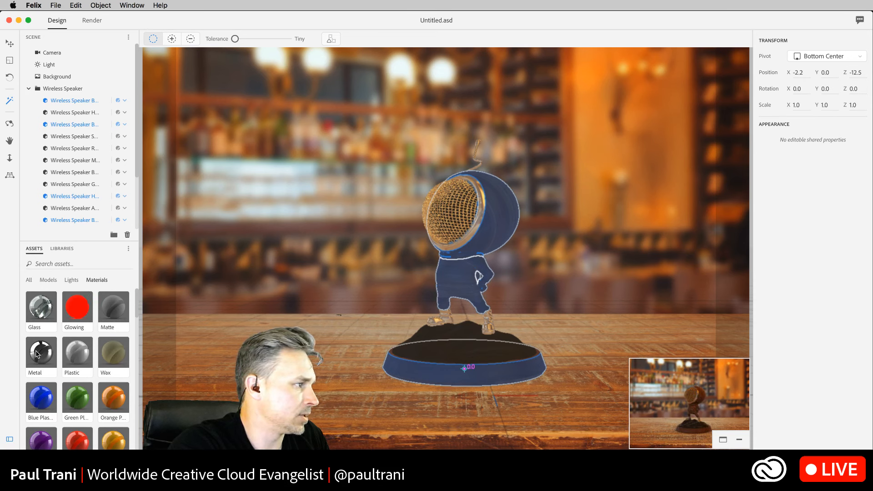
scroll(40, 363, "down", 10)
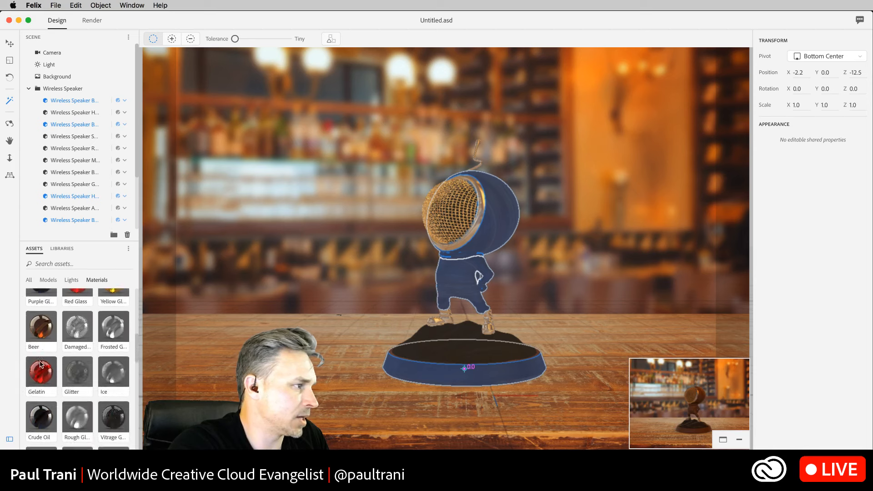
scroll(41, 364, "down", 10)
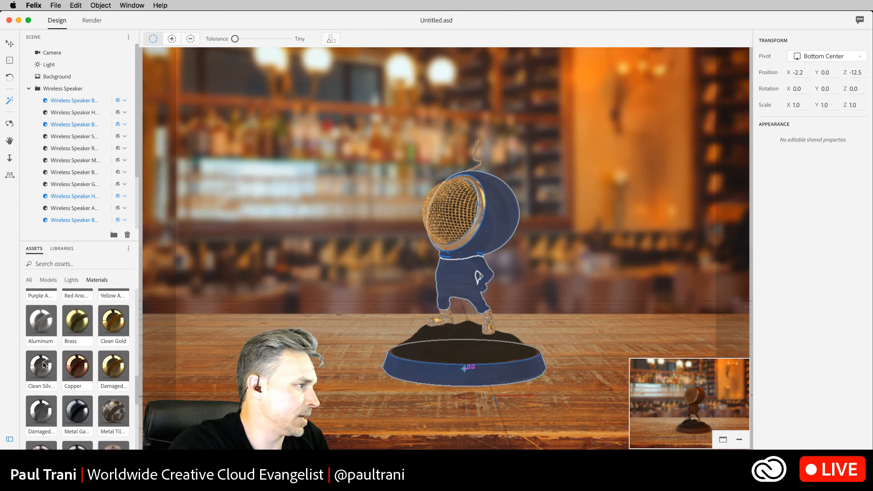
left_click_drag(39, 367, 473, 262)
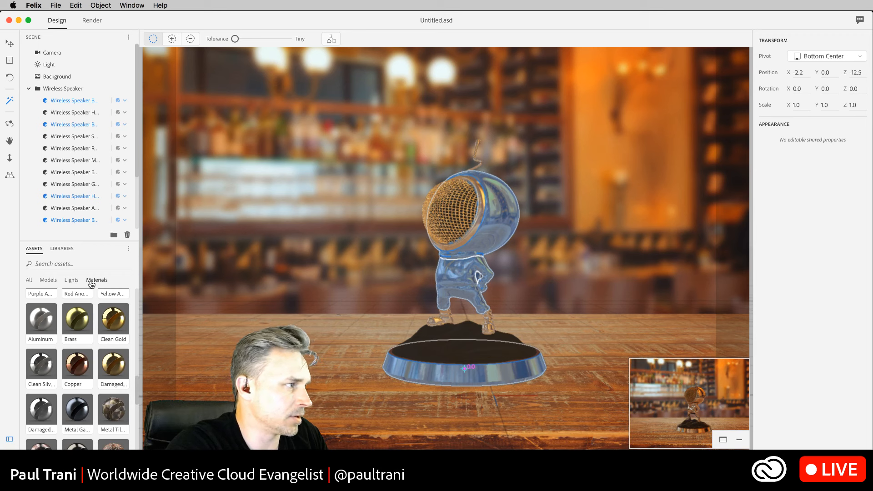
left_click_drag(136, 389, 135, 342)
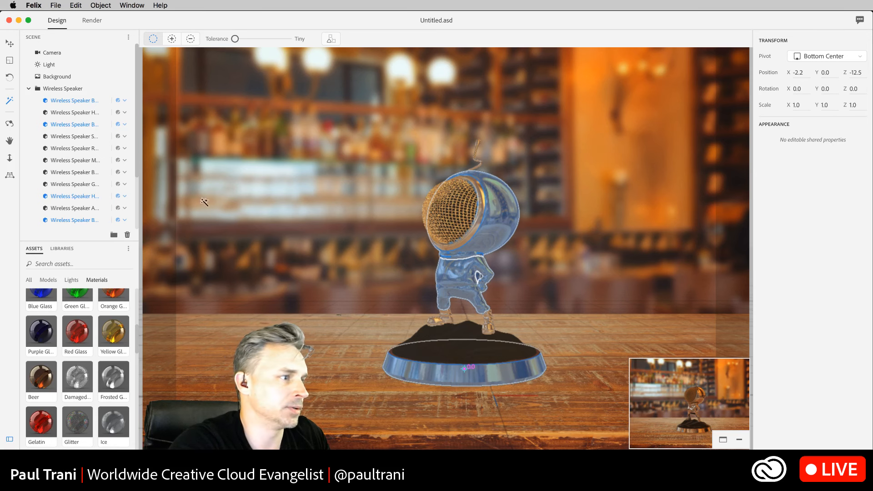
left_click(9, 43)
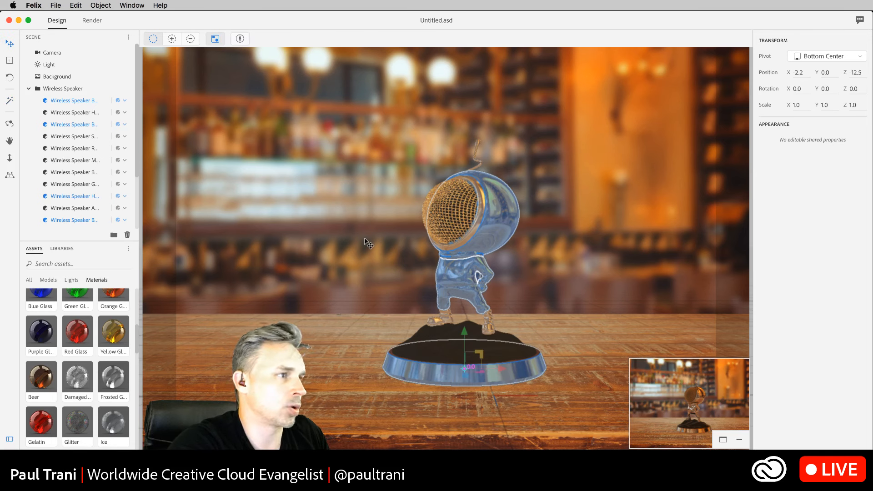
left_click(642, 318)
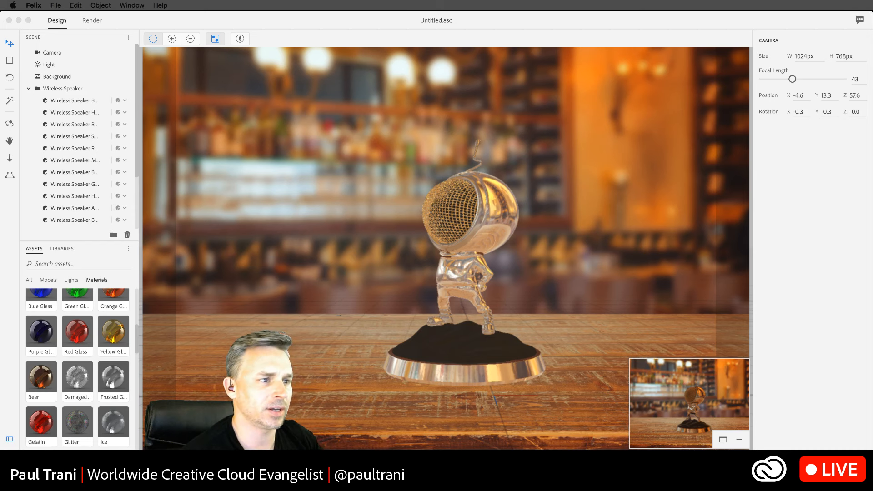
left_click(159, 18)
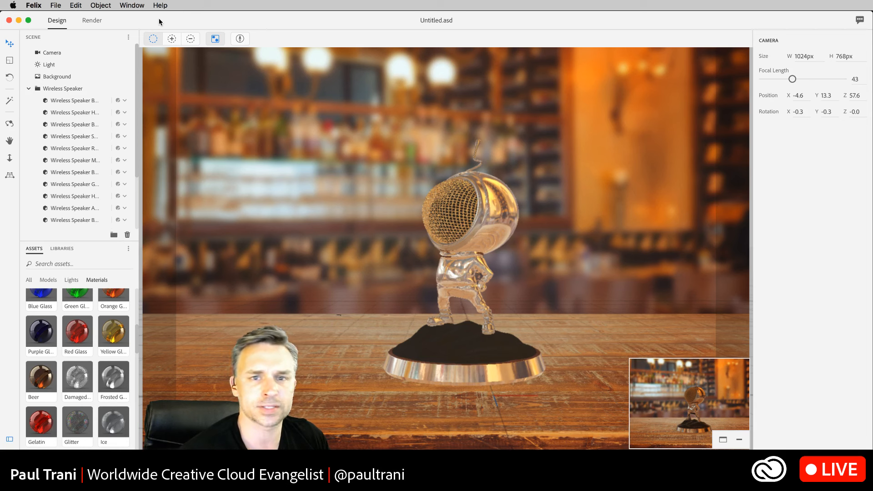
left_click(56, 6)
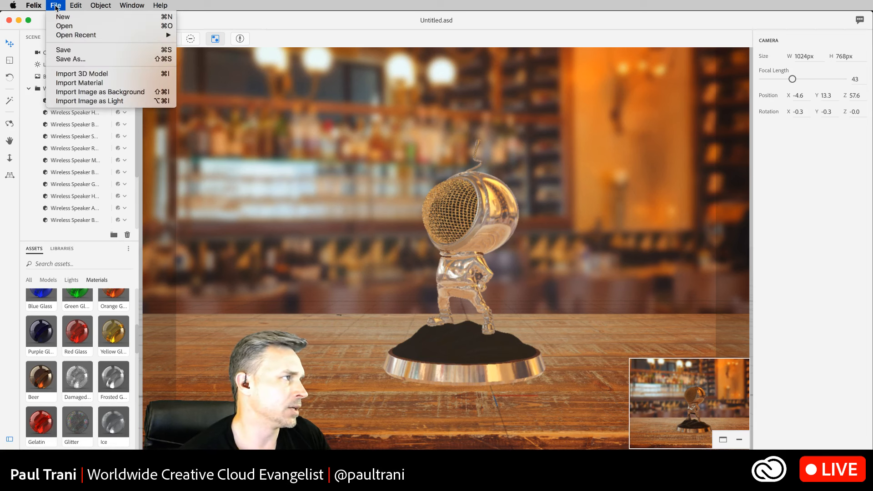
left_click(62, 74)
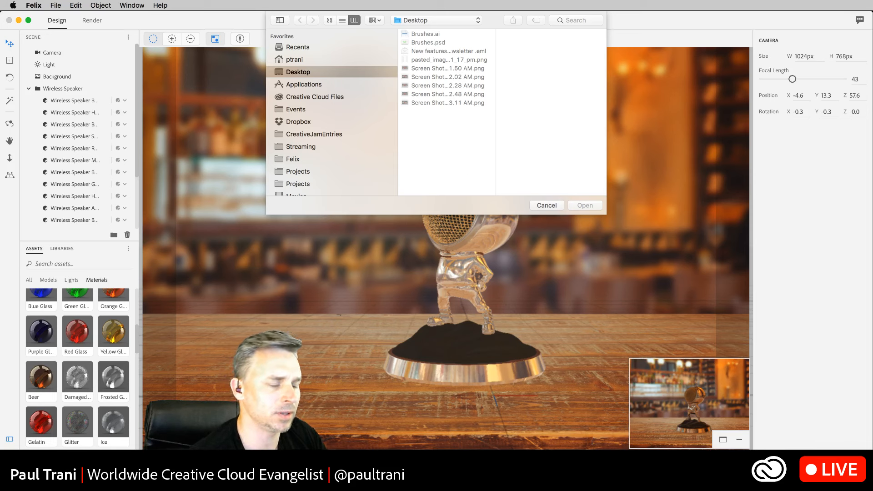
left_click(136, 471)
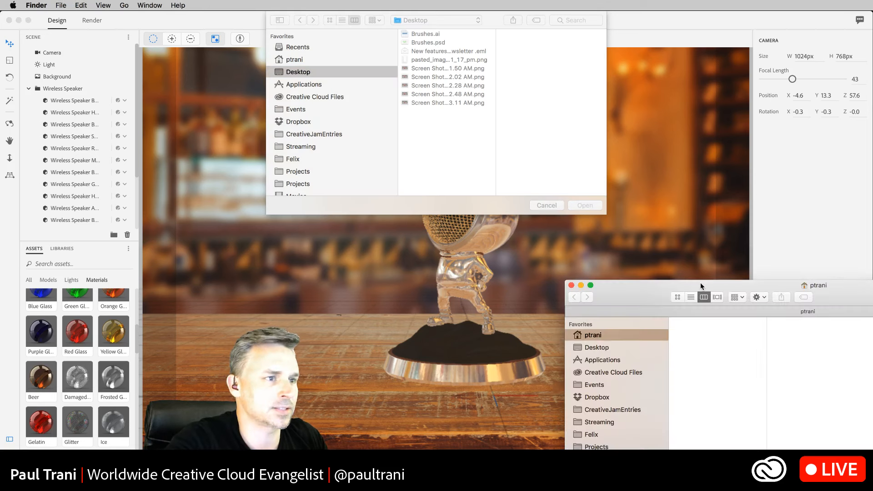
left_click_drag(859, 297, 856, 311)
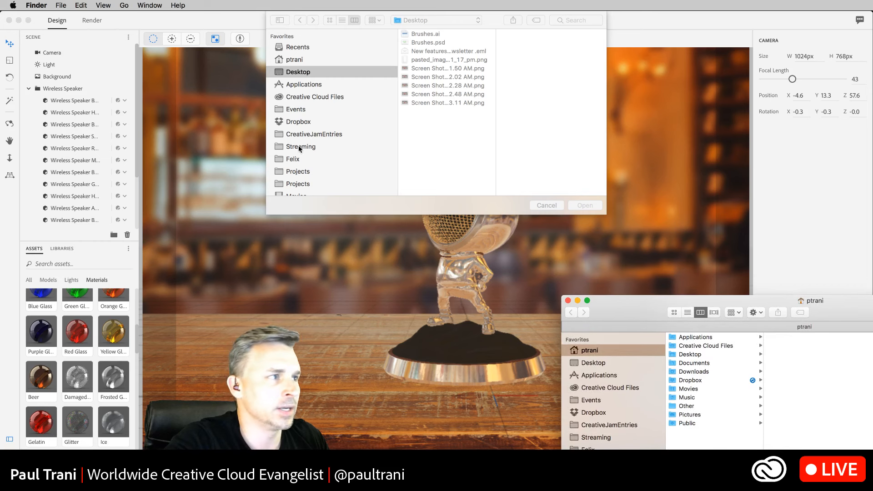
left_click(462, 201)
left_click(545, 205)
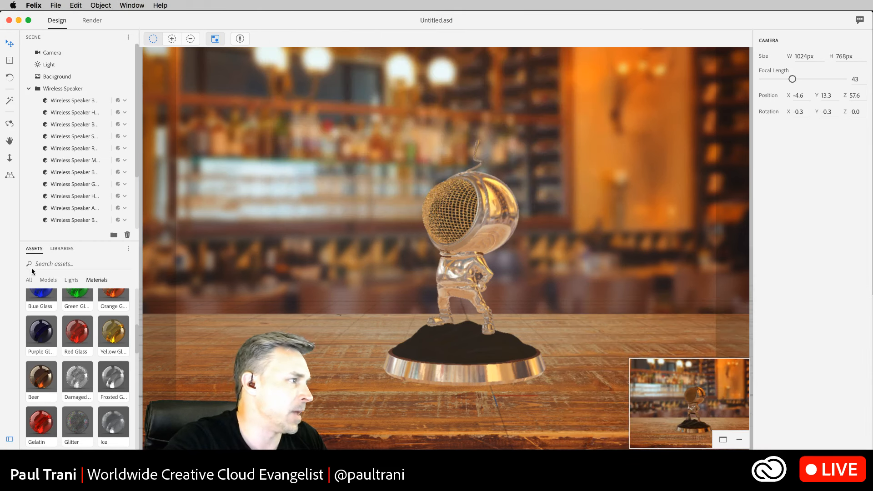
- Show the Nature library, switch to Chrome and open stock.adobe.com in a new window widened across the screen
left_click(62, 249)
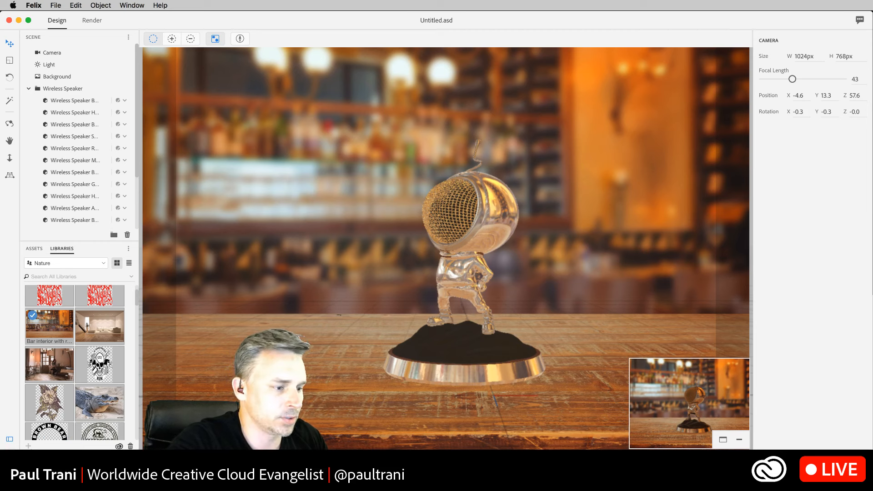
key("super+Tab")
key("super+n")
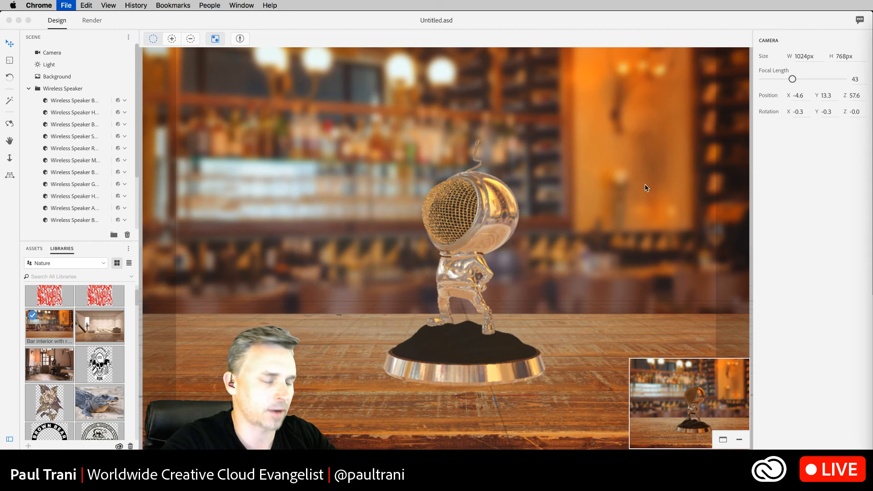
type("stock.adobe.com")
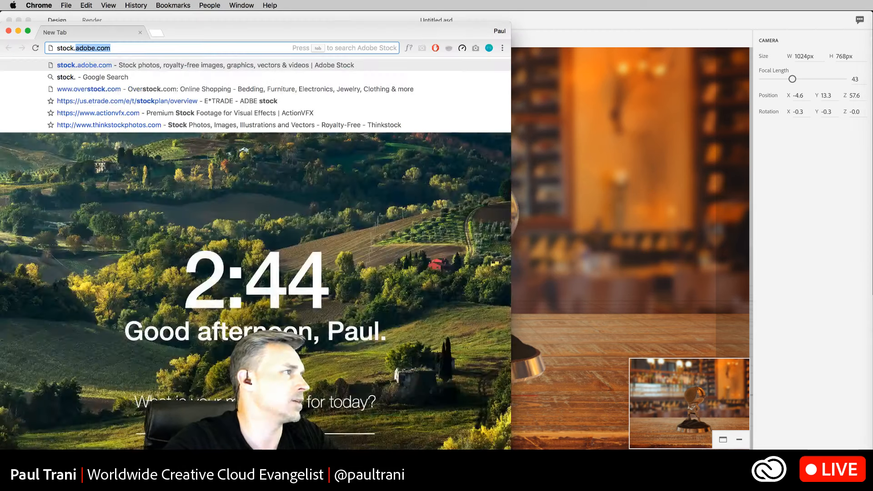
key("Return")
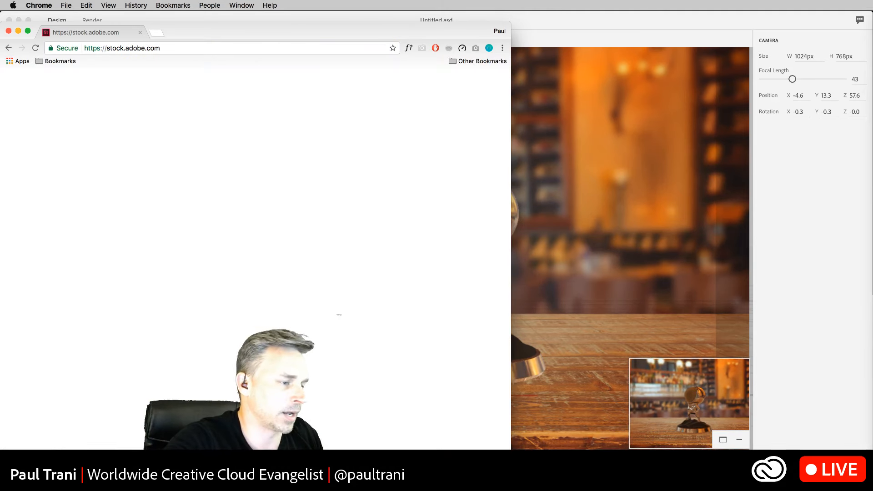
left_click_drag(511, 455, 872, 450)
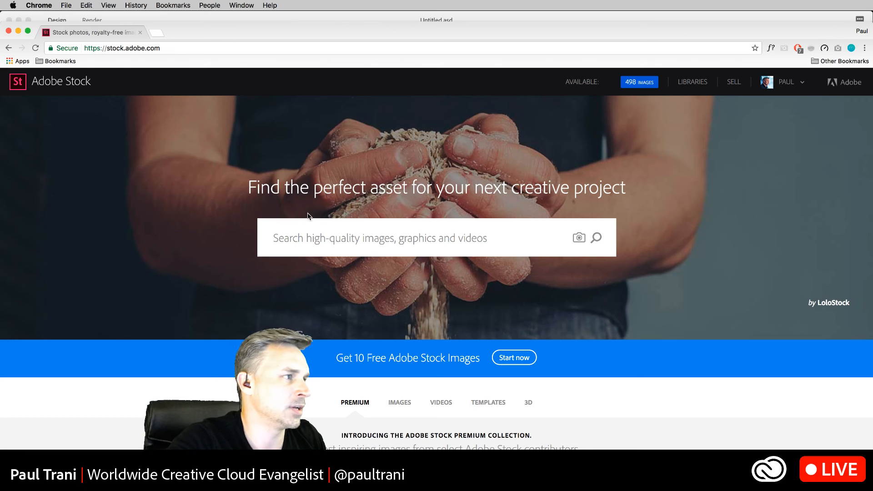
- Search Adobe Stock for "bottle" in the 3D category and save the Bottle Tapered model to the Pirate Stuff library
left_click(298, 235)
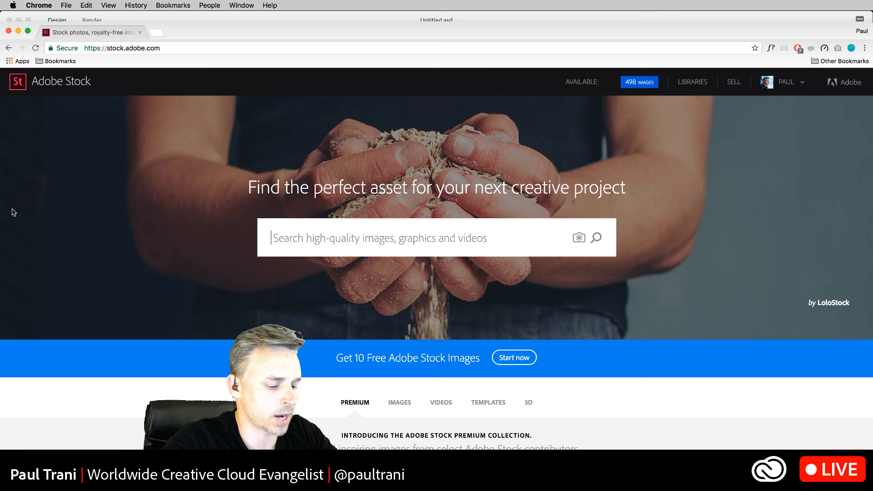
type("bottle")
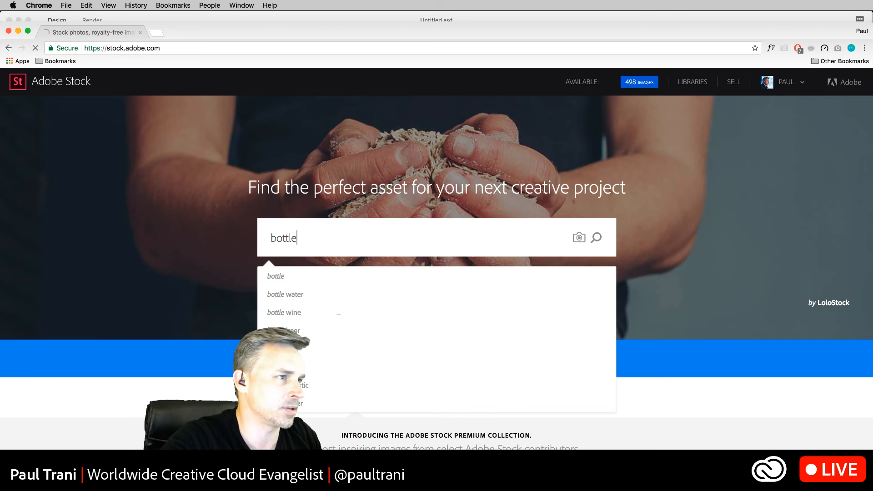
key("Return")
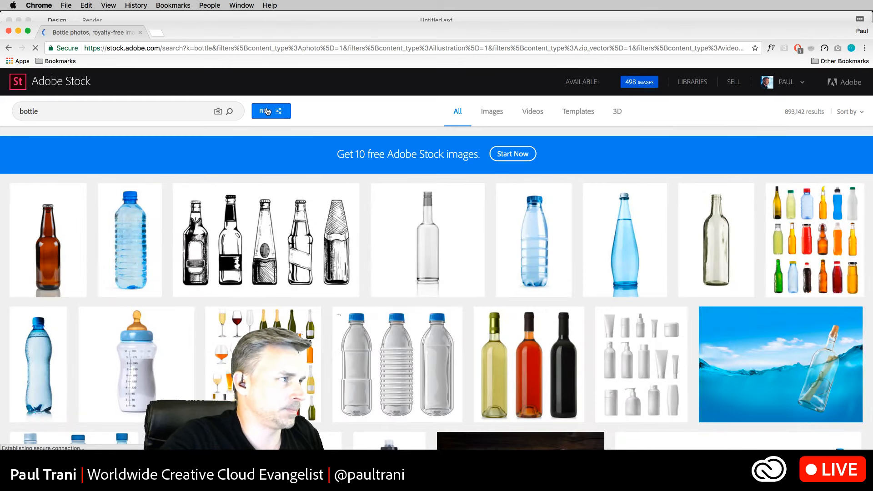
left_click(267, 111)
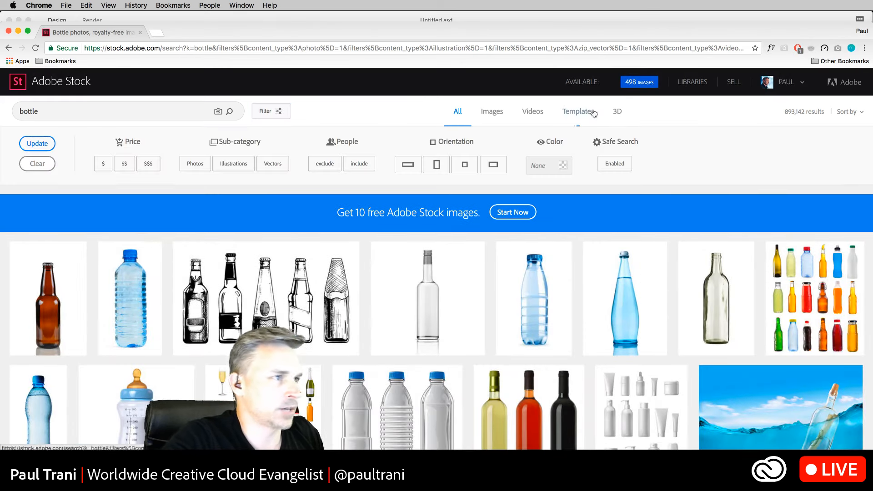
left_click(617, 113)
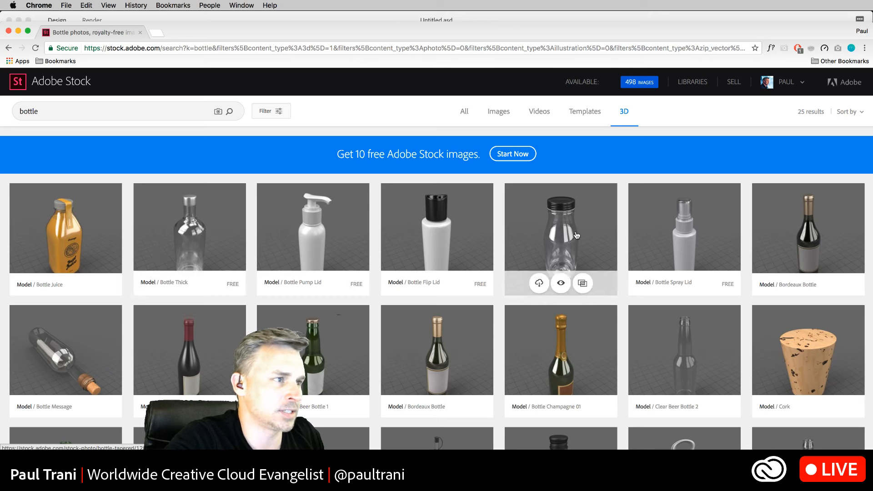
left_click(539, 284)
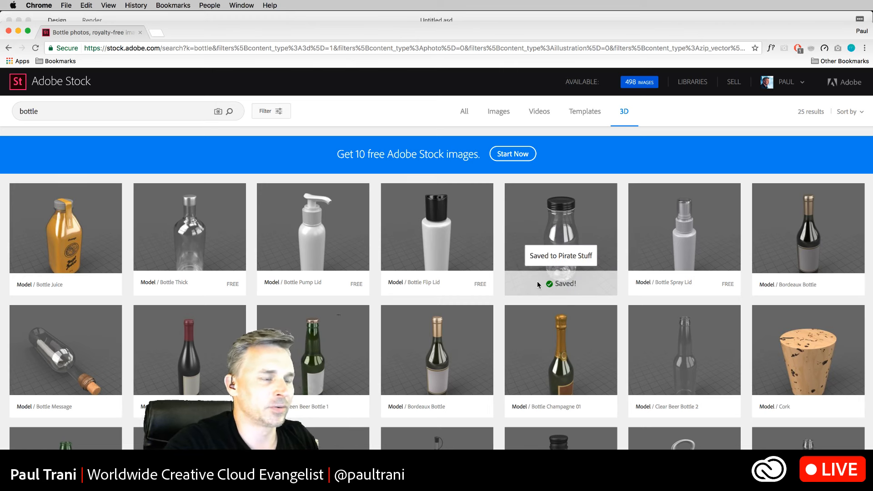
- Filter the Adobe Stock 3D results to the Materials sub-category and search for "glass" to browse the glass materials
left_click(266, 114)
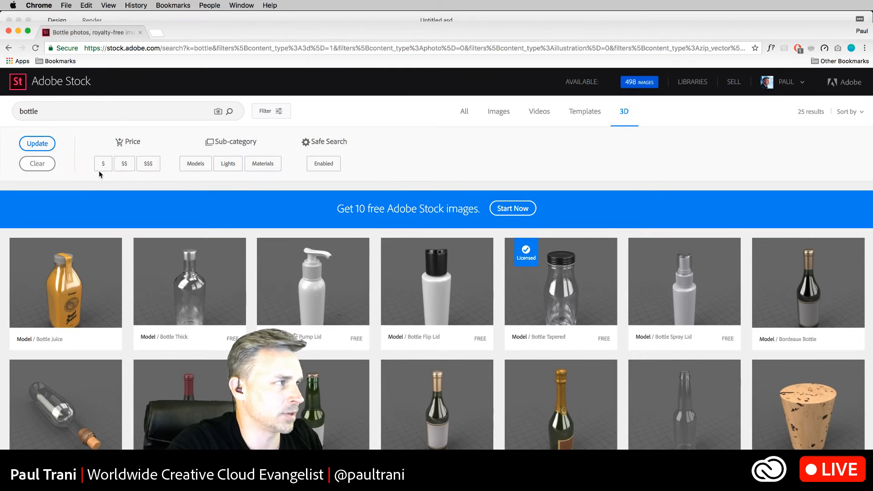
left_click(257, 168)
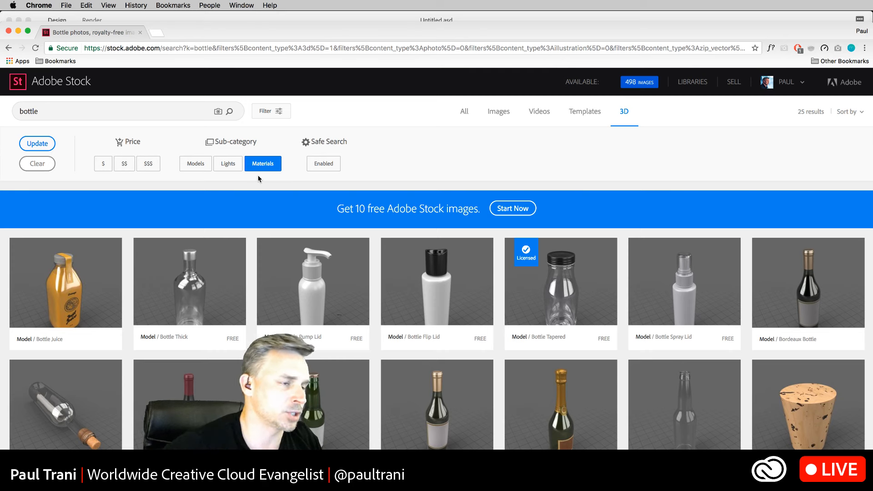
left_click(49, 147)
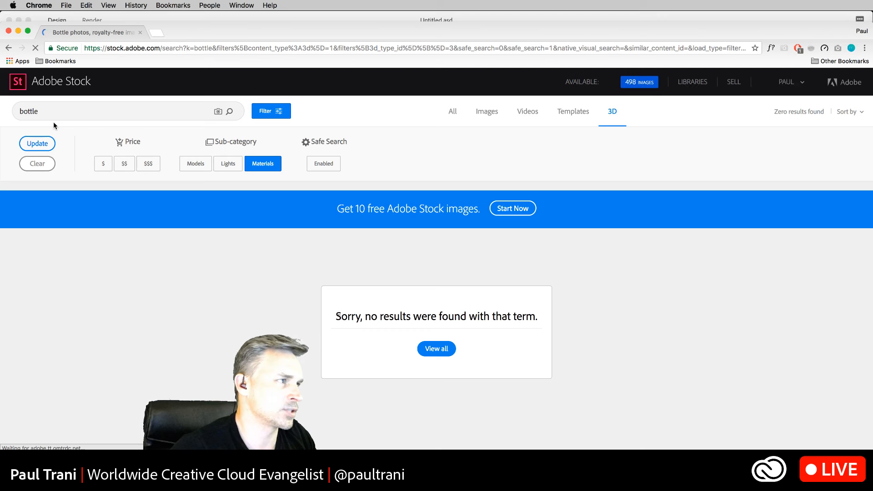
left_click_drag(58, 112, 1, 106)
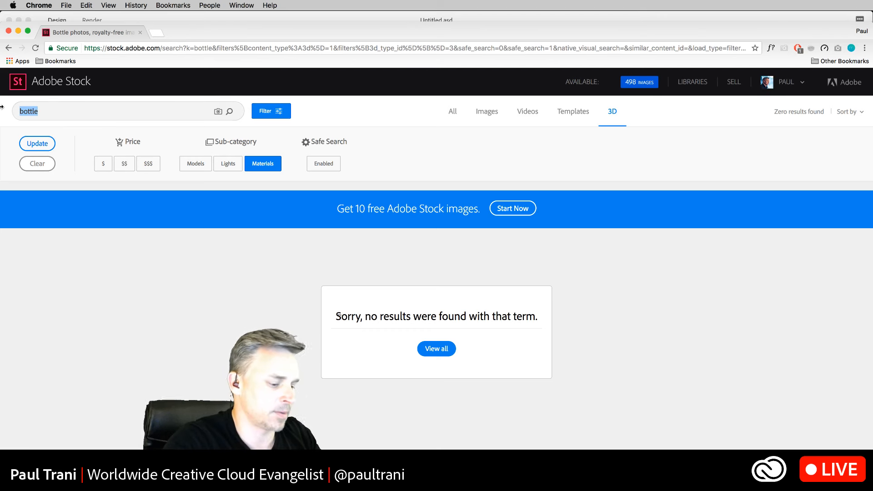
type("glass")
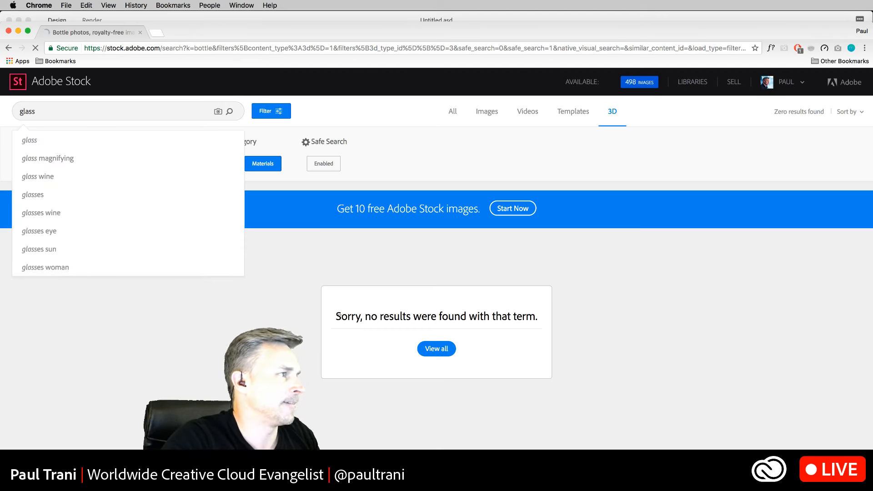
key("Return")
scroll(507, 278, "down", 3)
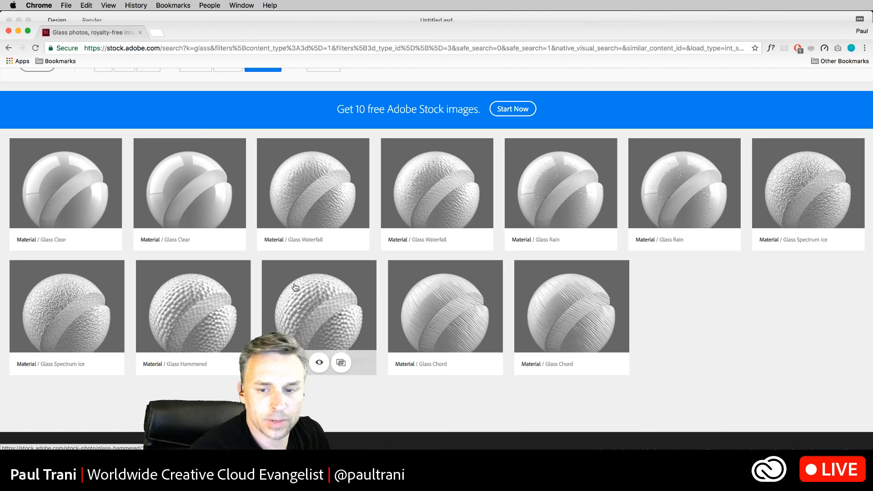
- Switch to Finder, search the Mac for guitar.psd and open Guitar.psd in Photoshop
left_click(432, 475)
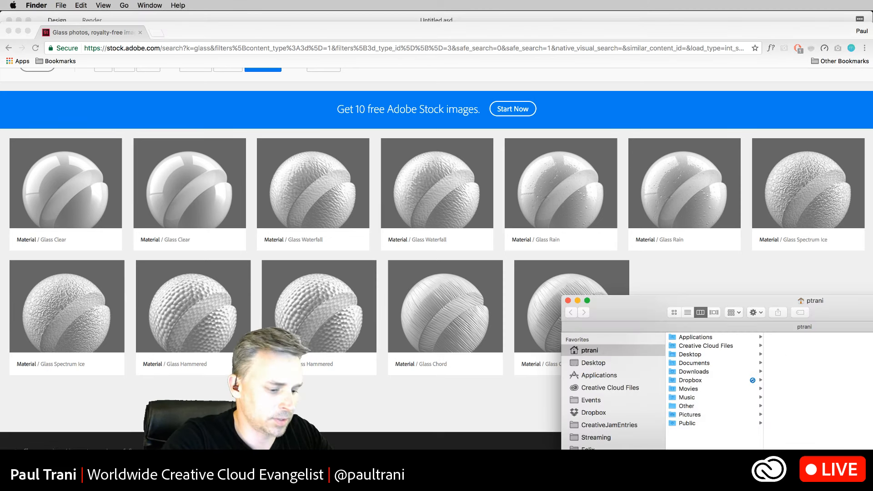
key("super+f")
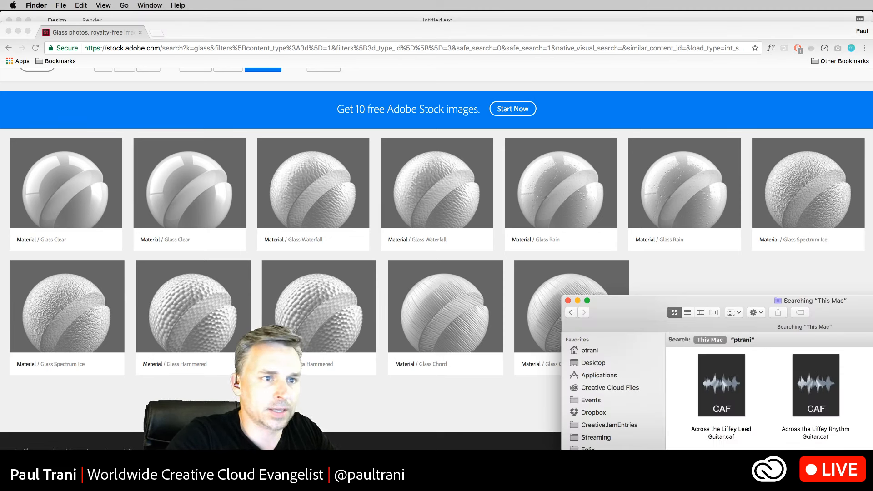
type(".psd")
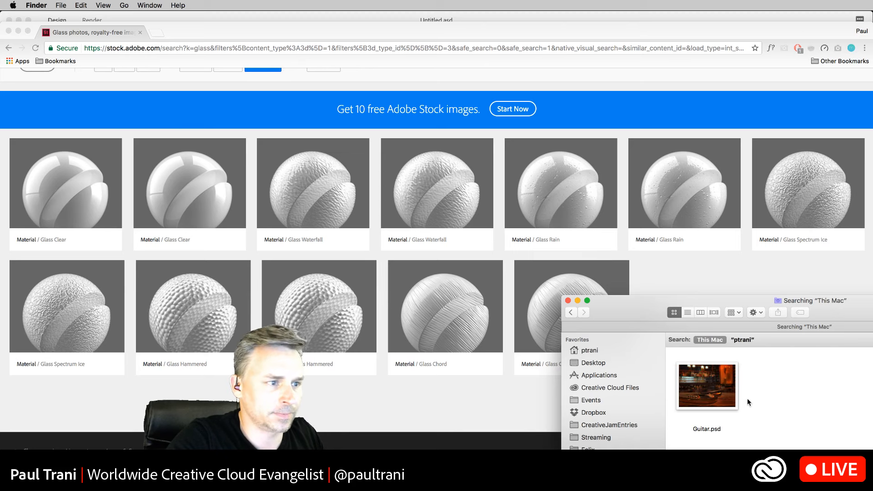
left_click(707, 394)
left_click_drag(656, 307, 430, 115)
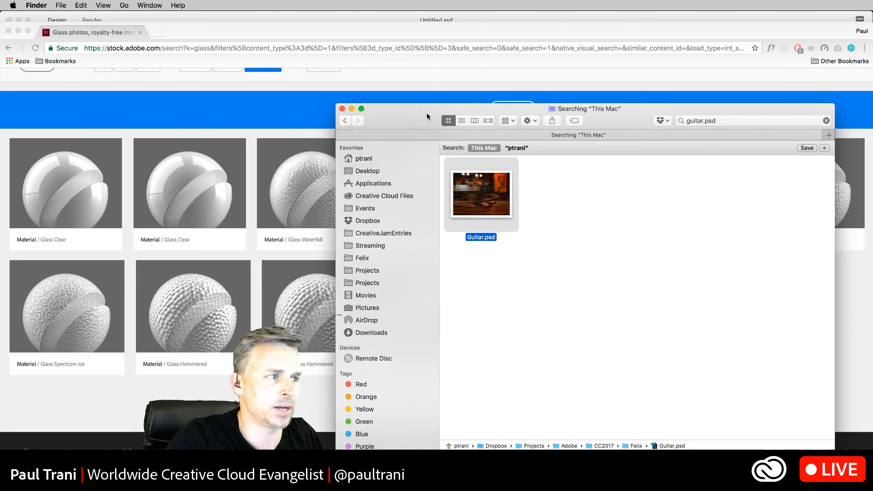
double_click(466, 199)
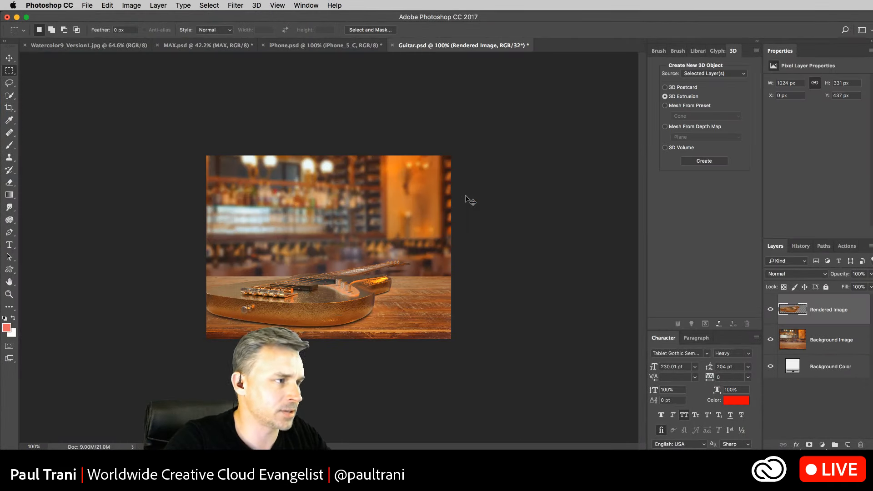
- Add a white point-text layer reading "MAKE IT" in the 230.01 pt Heavy font above the guitar
key("super+equal")
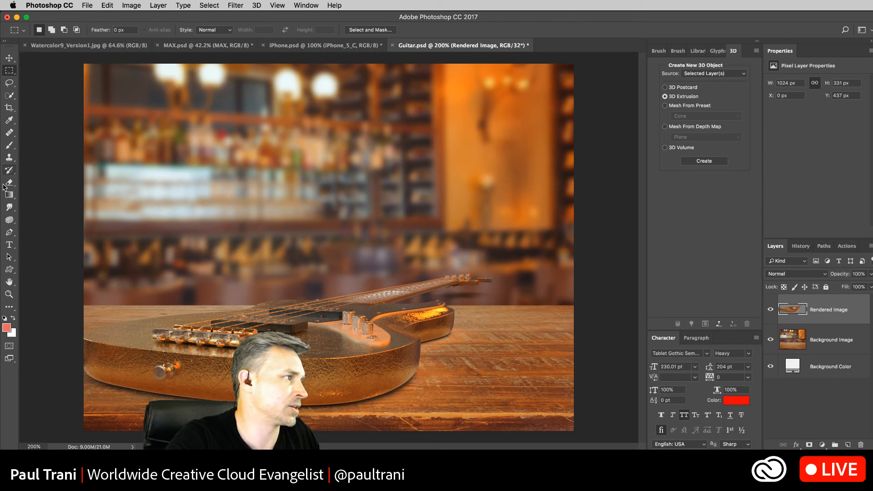
left_click(9, 244)
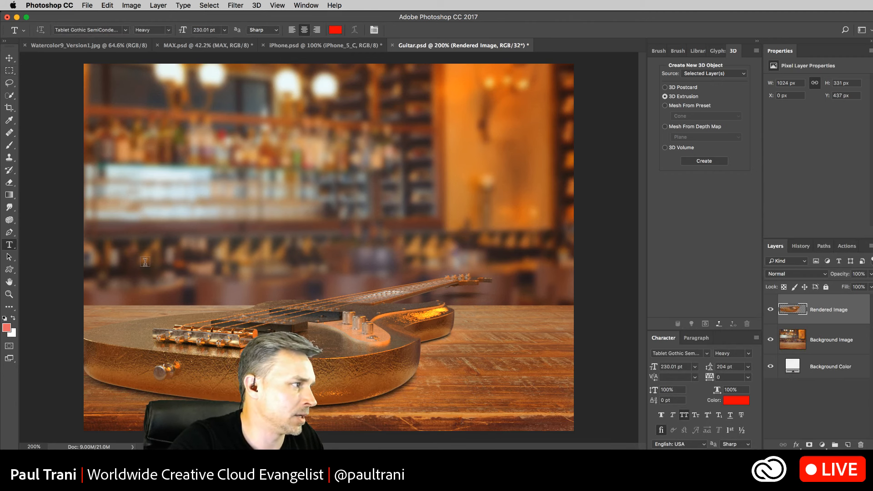
left_click(13, 318)
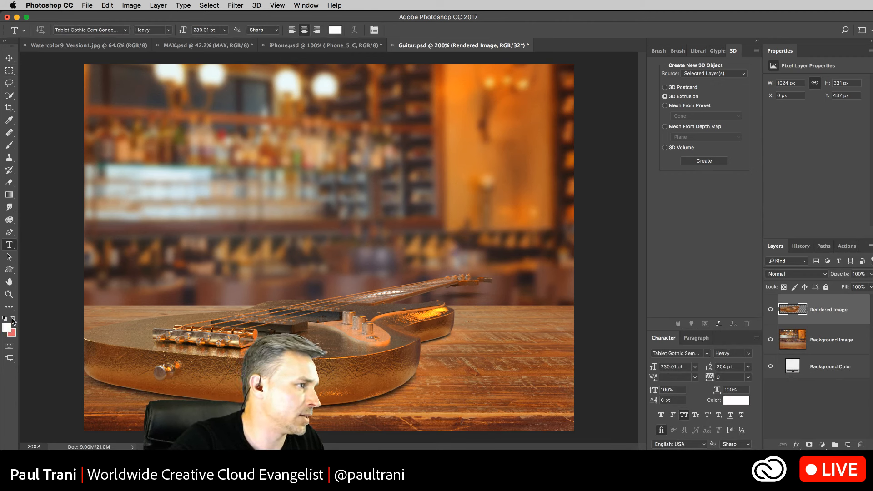
left_click(132, 275)
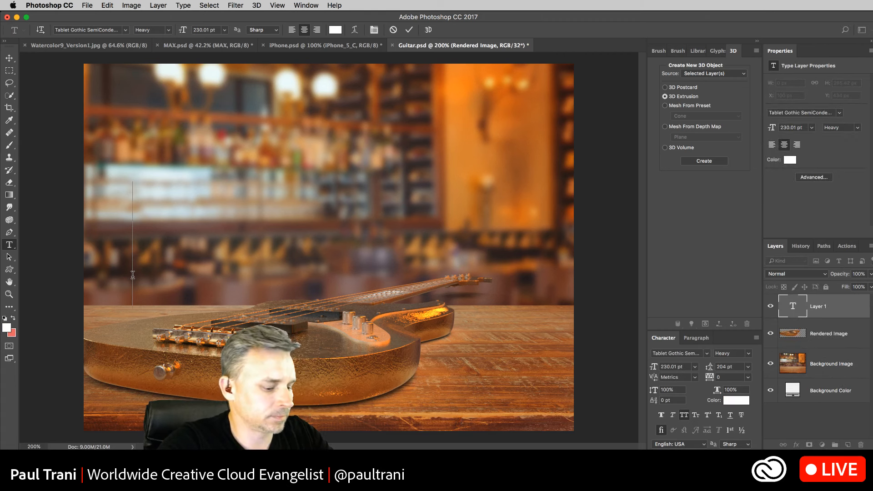
type("MAKE ")
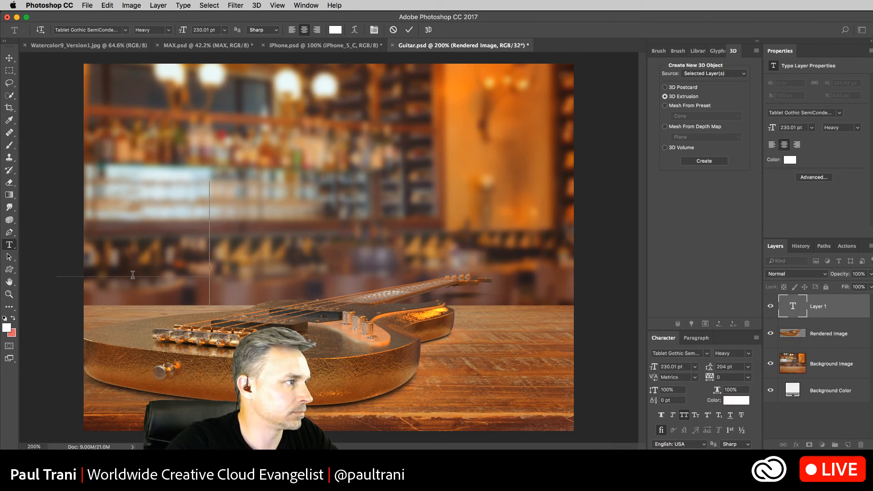
type("IT")
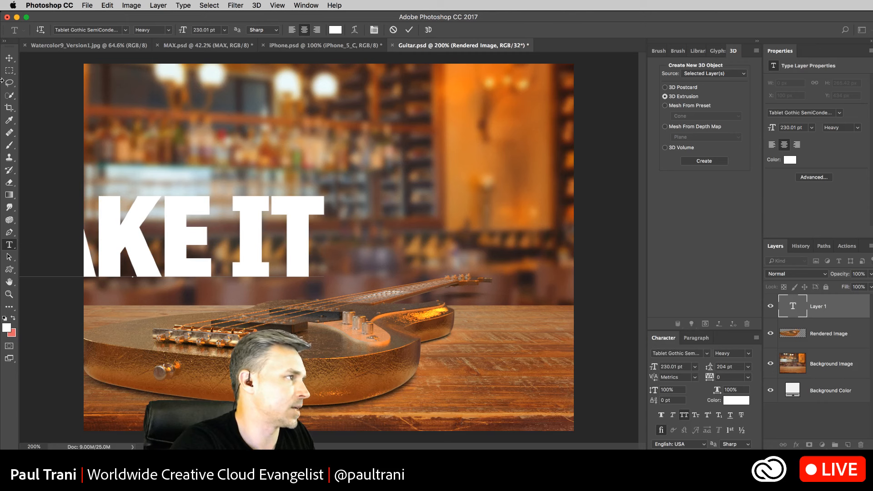
- Move the MAKE IT text to stand on the table's back edge and place its layer below the Rendered Image layer
left_click(9, 58)
left_click_drag(180, 193, 384, 222)
left_click_drag(812, 317, 813, 348)
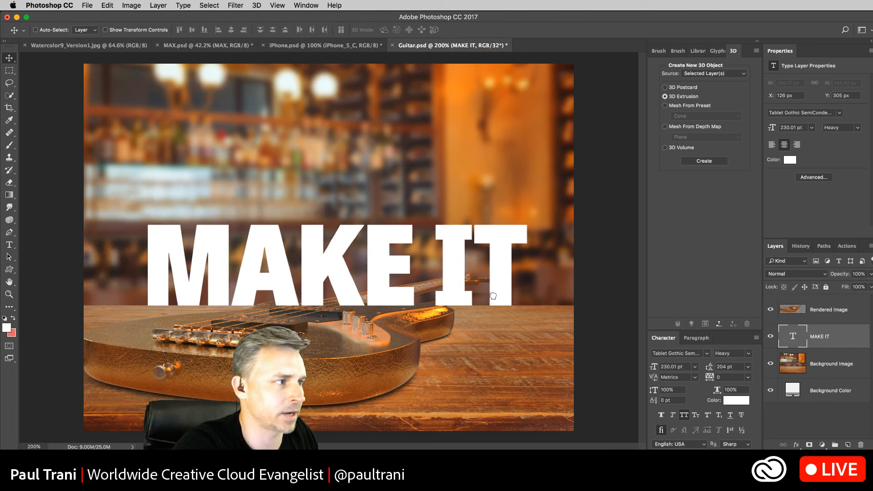
left_click_drag(298, 244, 299, 244)
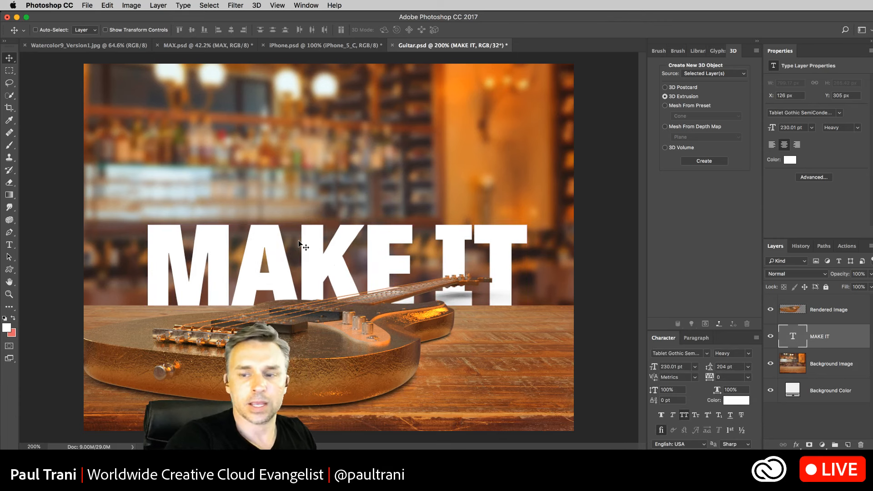
- Replace the MAKE IT wording with "THANK YOU!" and reduce its font size to 189.01 pt
left_click(9, 245)
left_click(199, 269)
key("super+a")
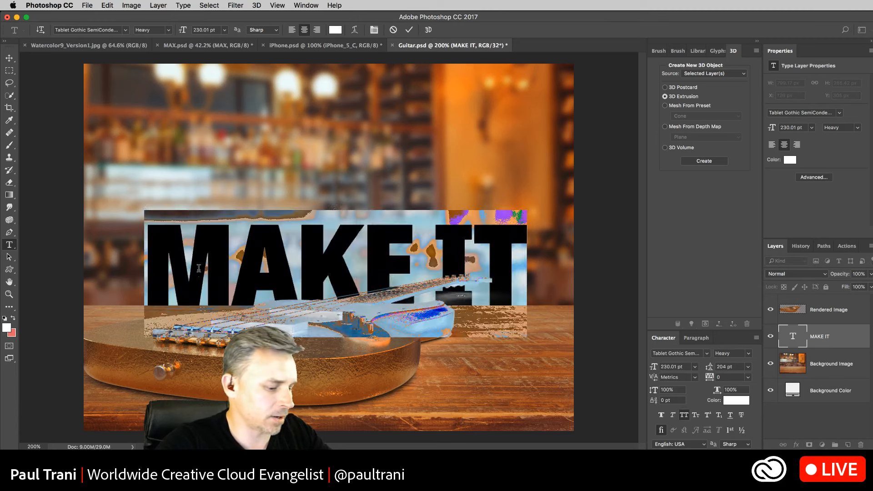
type("THANK YOU")
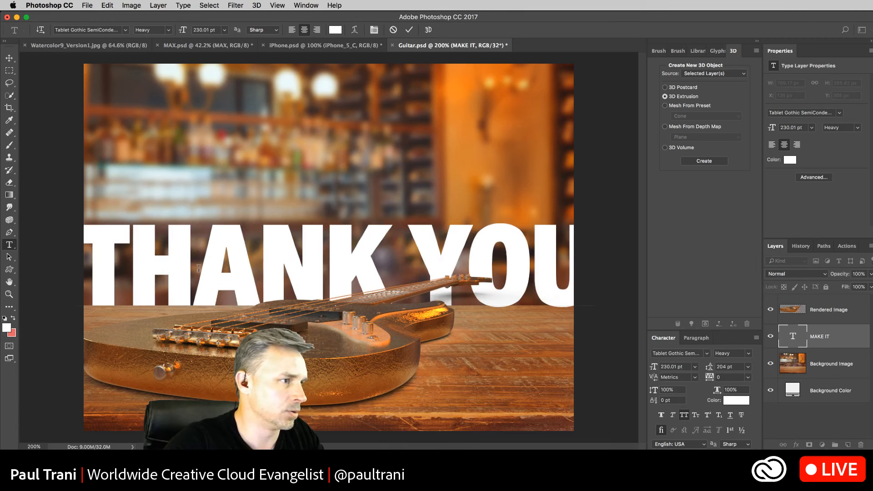
key("super+a")
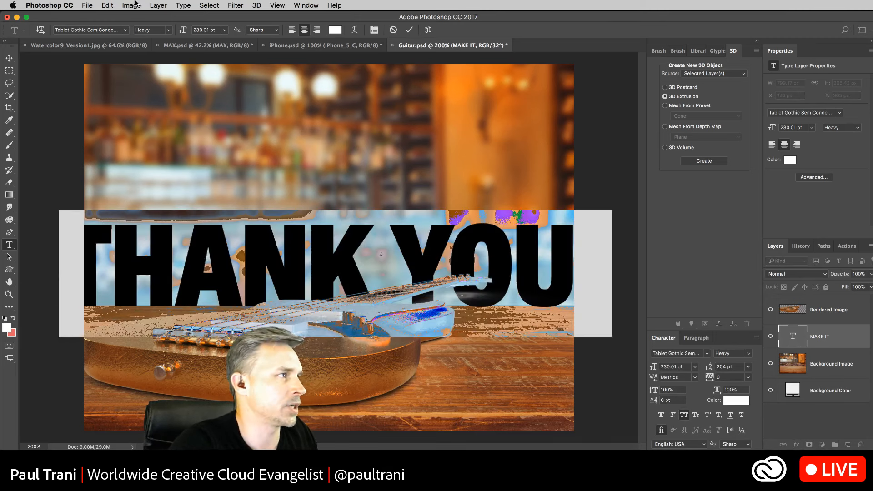
left_click_drag(180, 31, 162, 32)
left_click(9, 57)
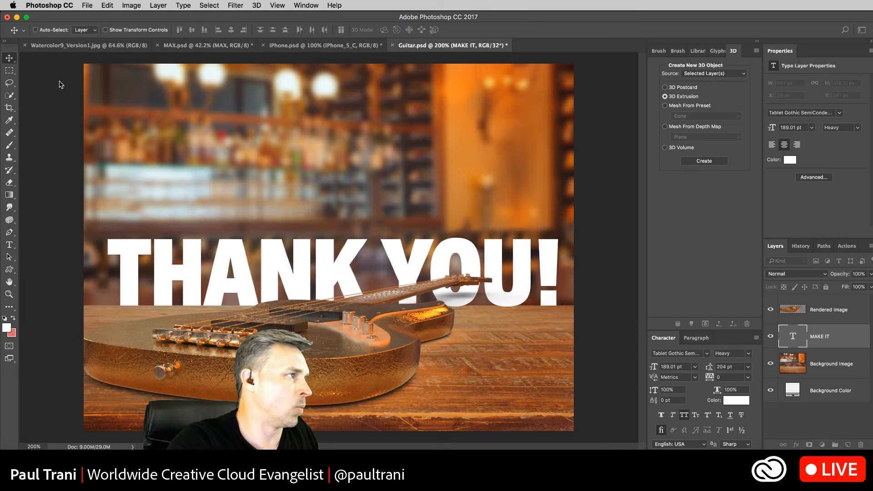
- Shift the THANK YOU! text slightly left to X 23 px and raise it 30 px to Y 311 px
left_click_drag(351, 207, 340, 204)
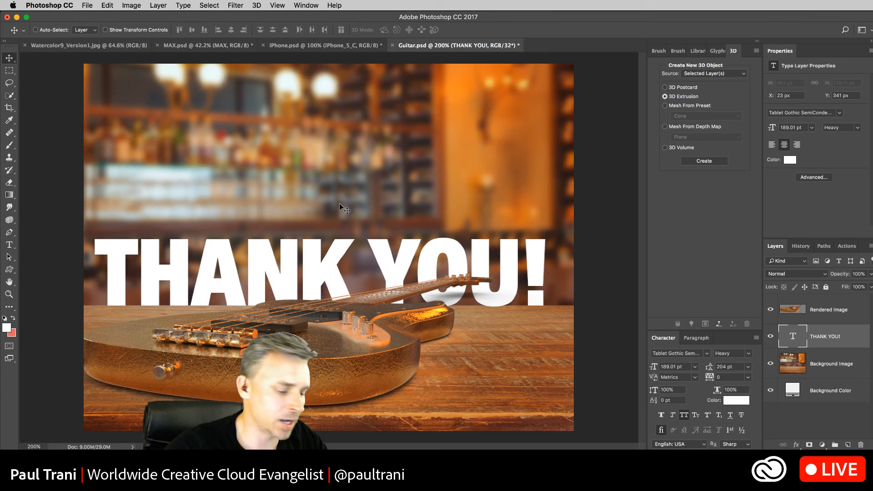
key("shift+Up")
key("shift+Up")
key("shift+Up")
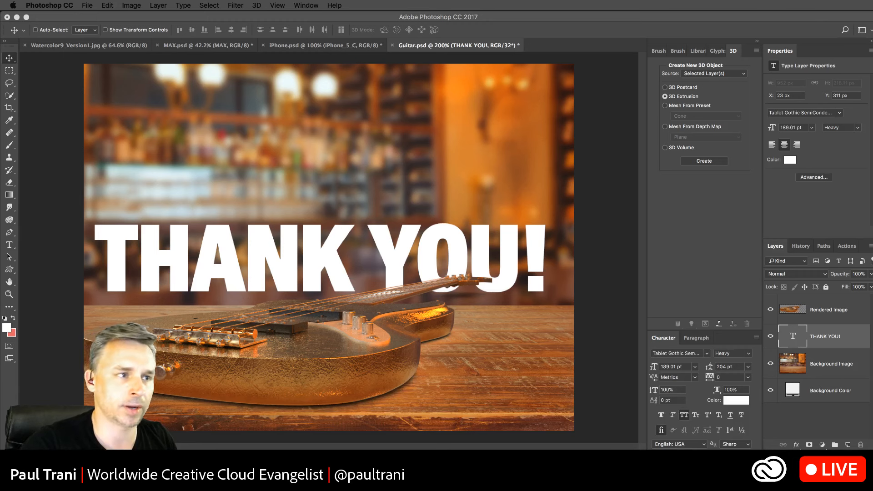
- Show the MAX.psd composition, switch to Illustrator and display the MakeItFinal.ai artwork
left_click(543, 206)
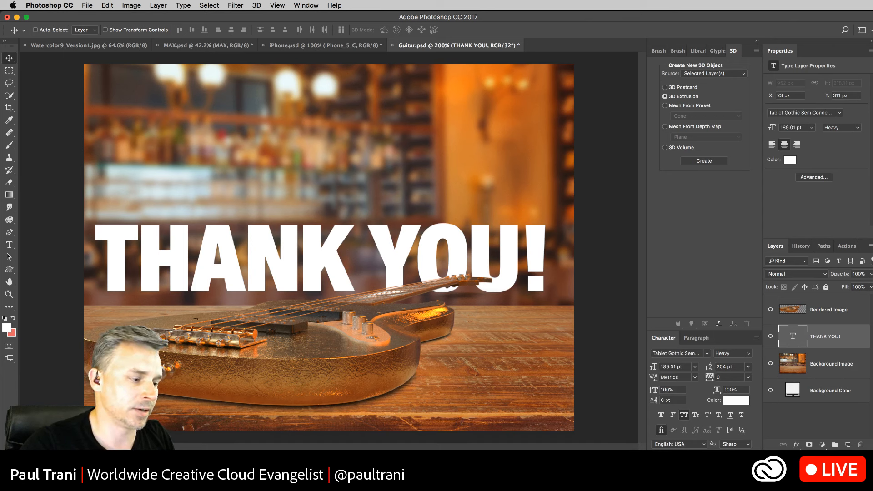
left_click(188, 46)
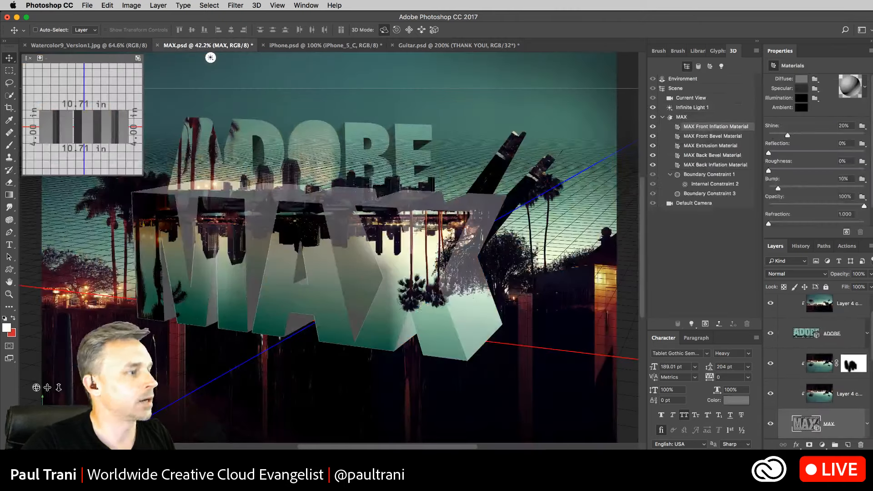
left_click(403, 476)
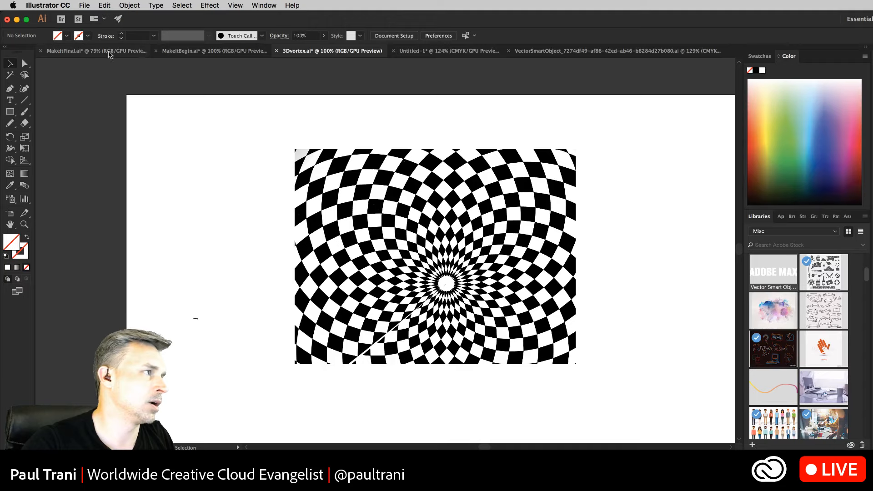
left_click(109, 52)
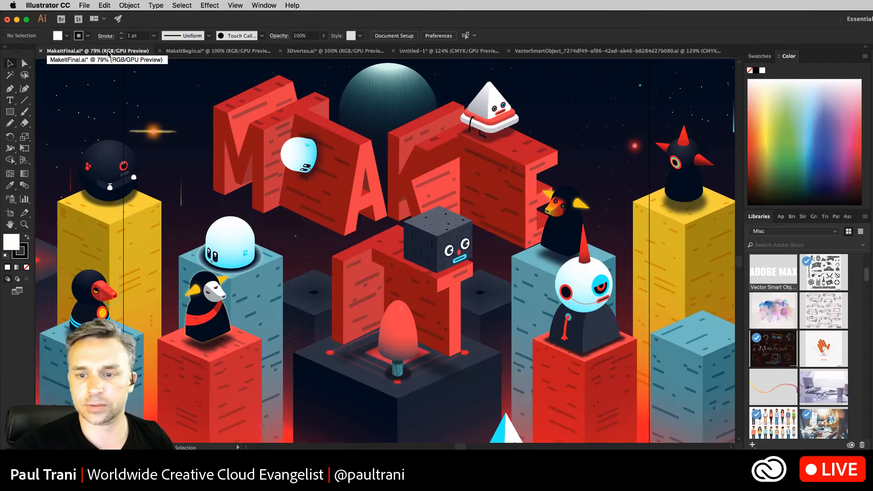